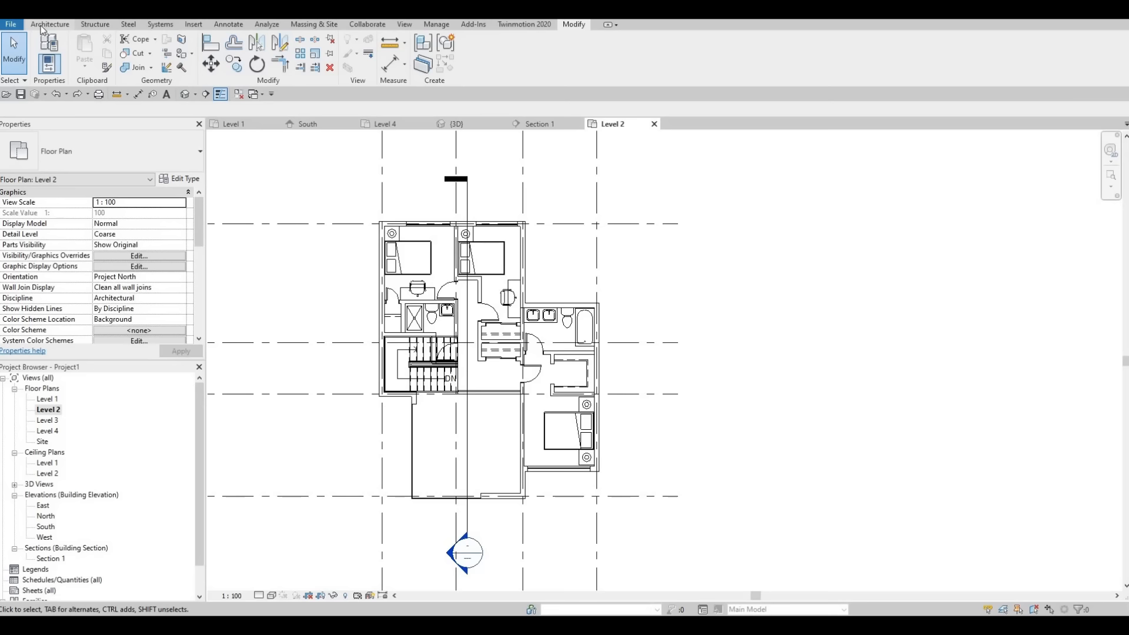
Step: Start a roof by footprint and duplicate the Generic Roof - 300mm type, naming the new type roof 1
click(41, 28)
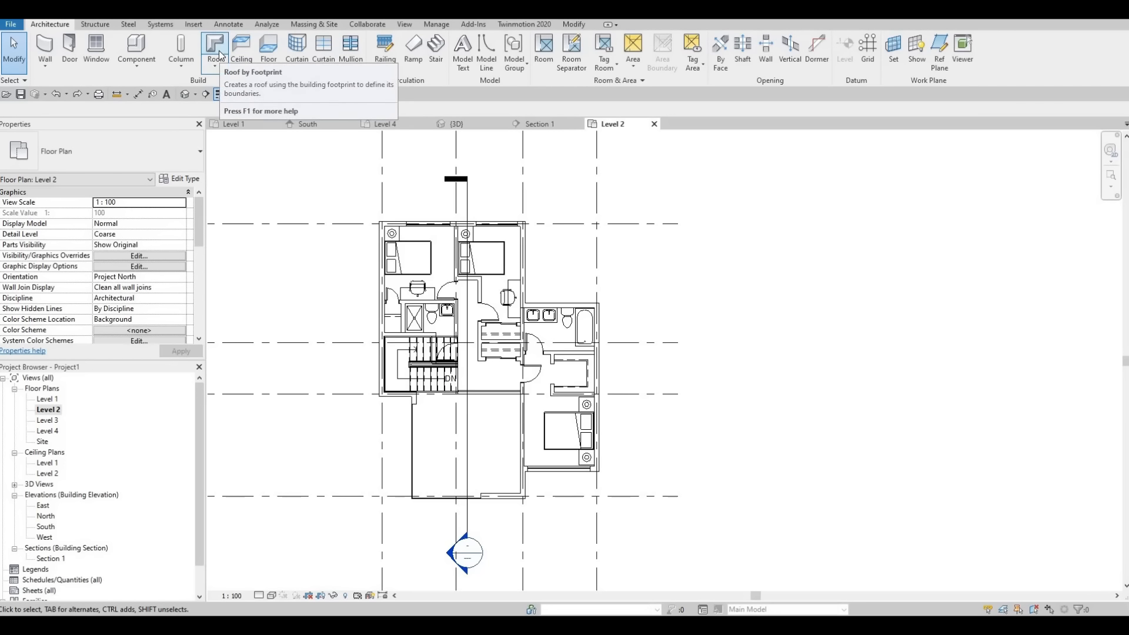
click(201, 71)
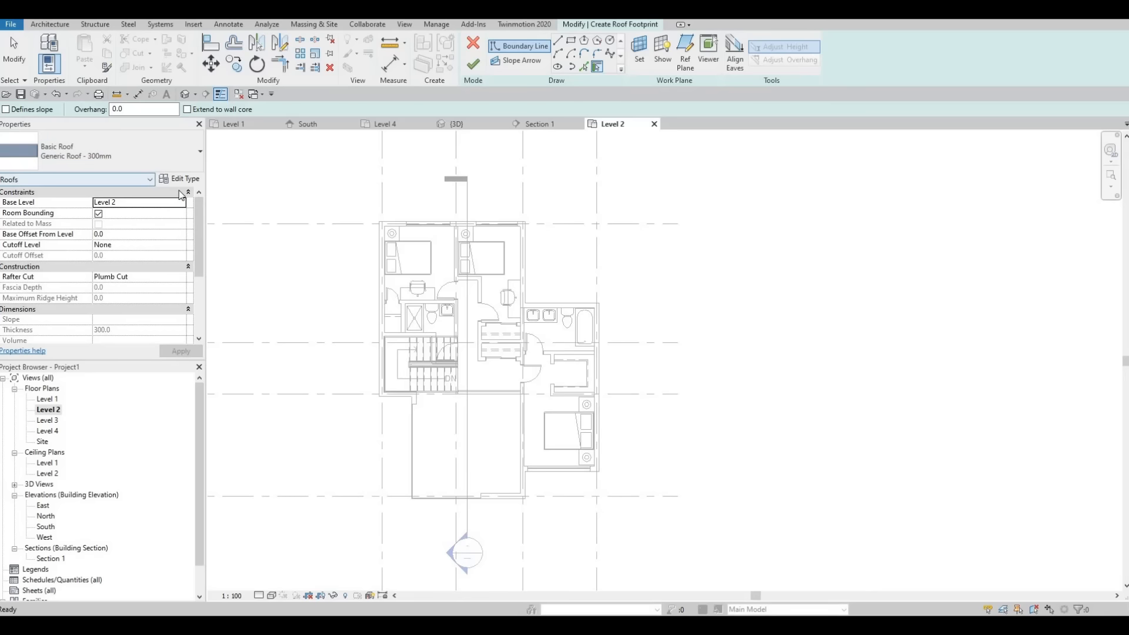
click(187, 180)
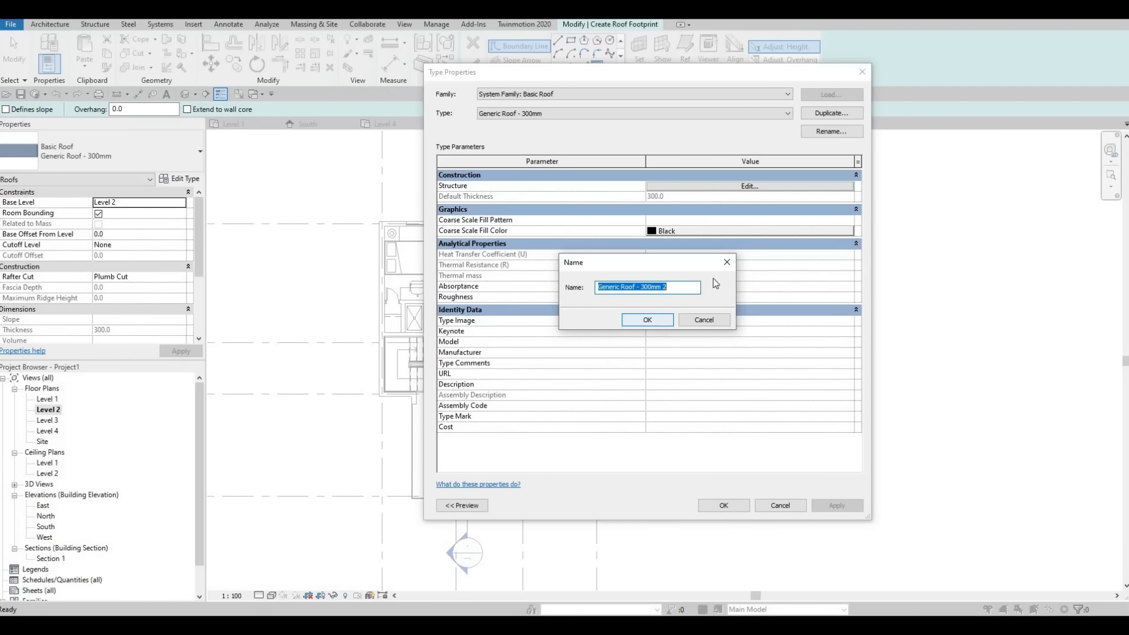
click(659, 322)
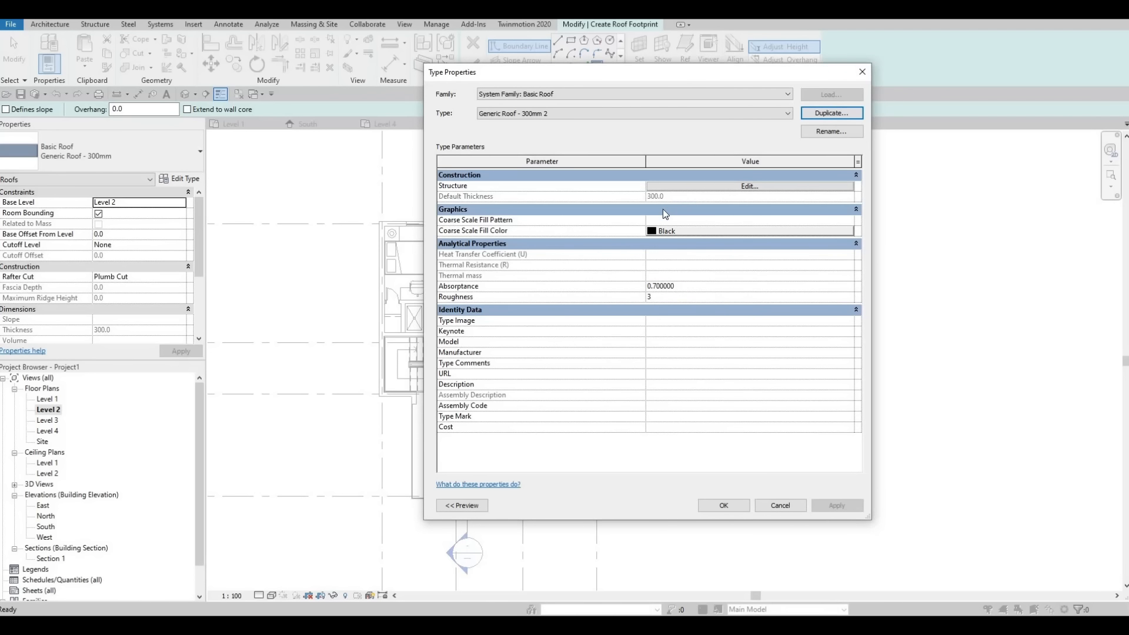
click(662, 186)
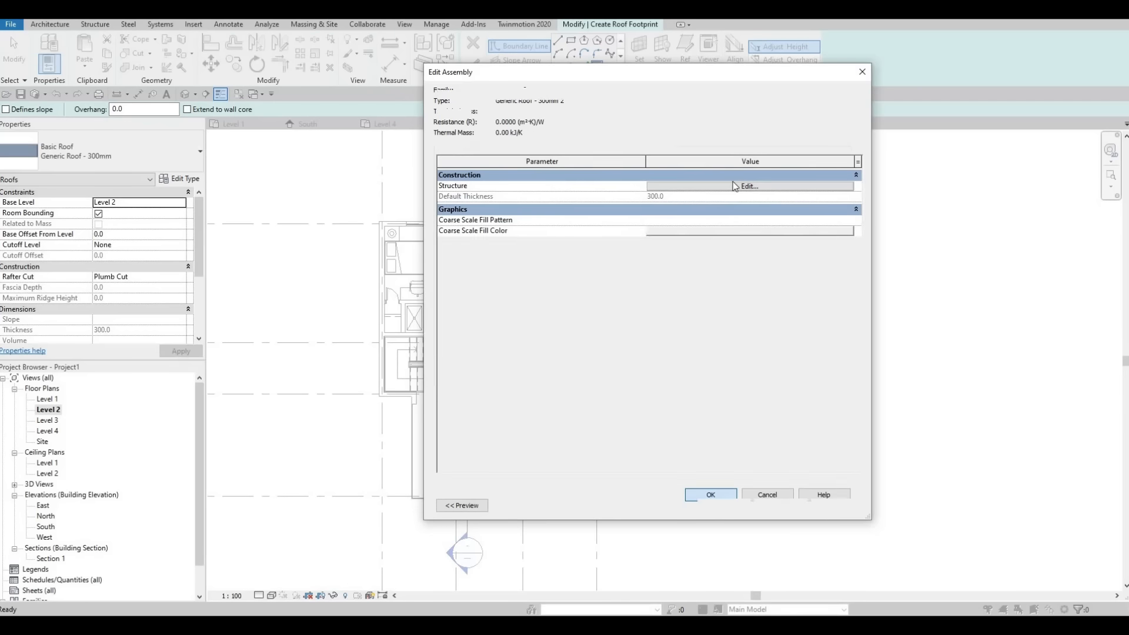
click(831, 131)
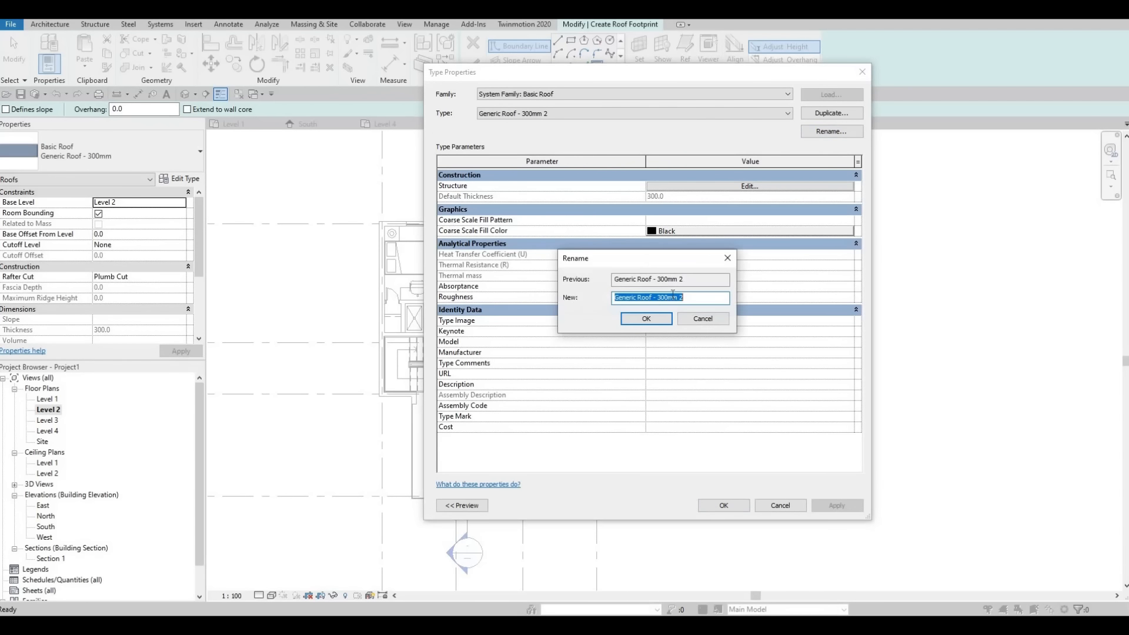
text(roo)
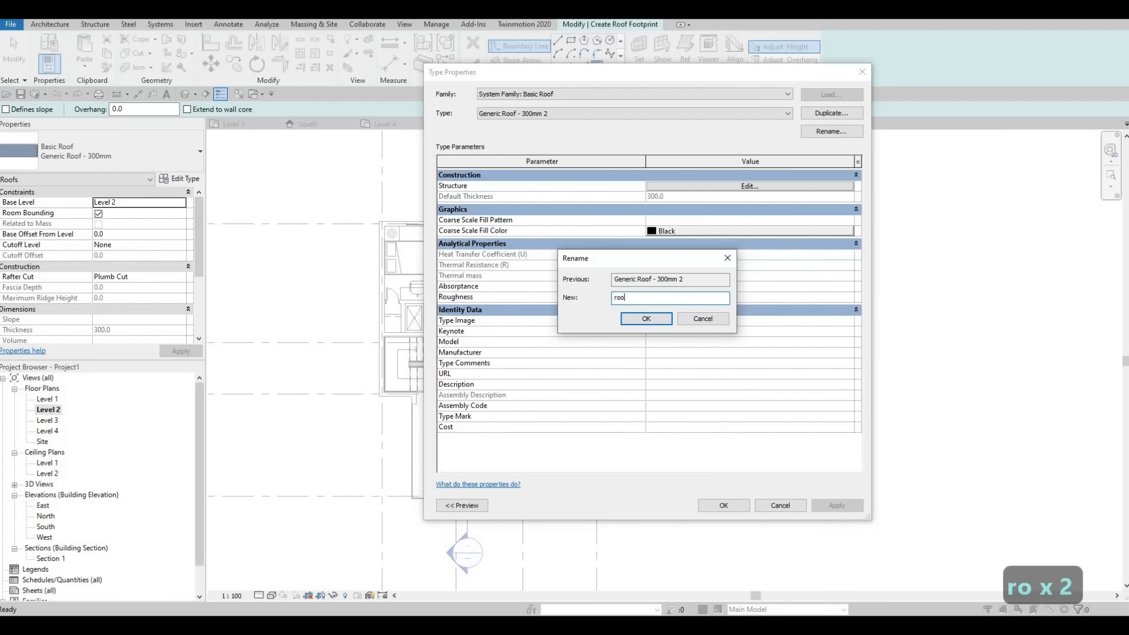
text(f 1)
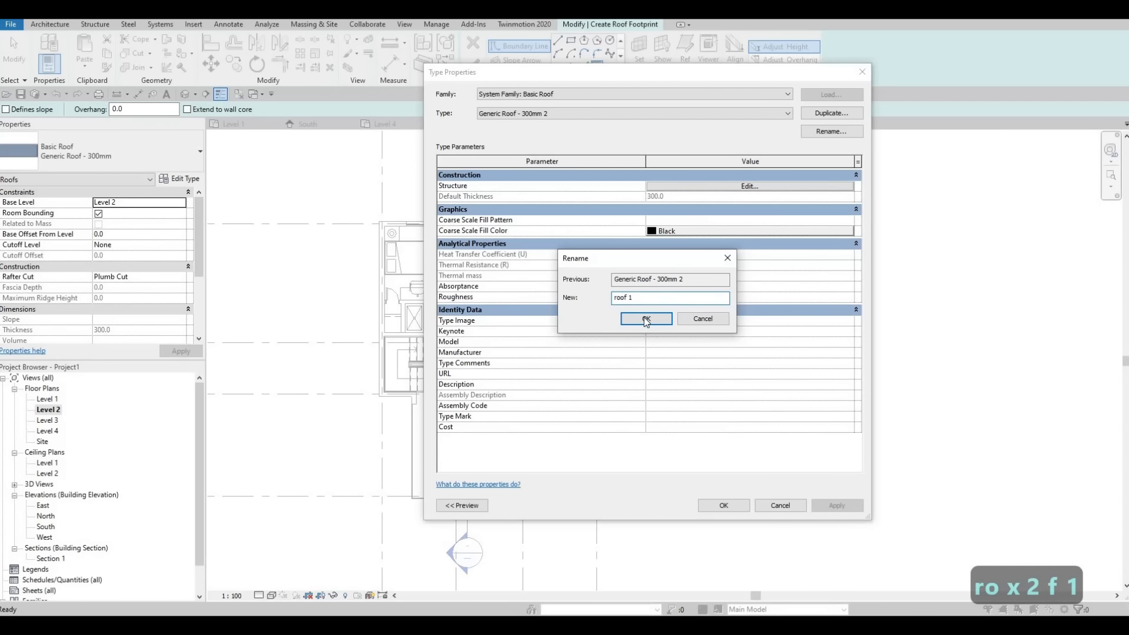
key(Return)
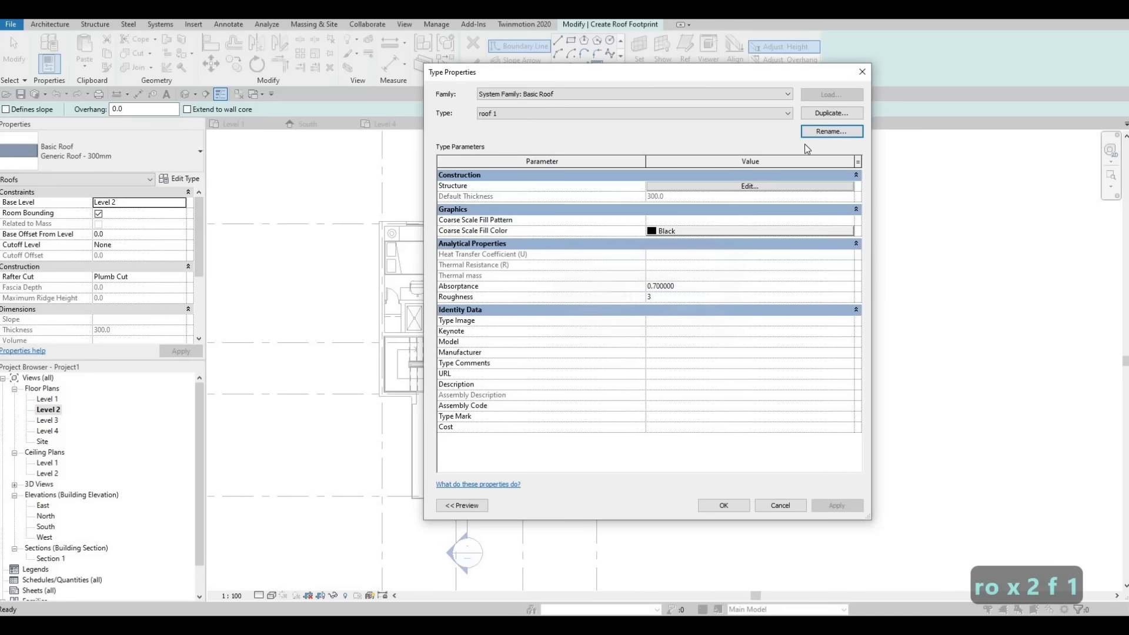
Step: Set the roof type's structure layer to 200 mm thick with the Tile, Mosaic, Gray material from the AEC Materials library
click(775, 185)
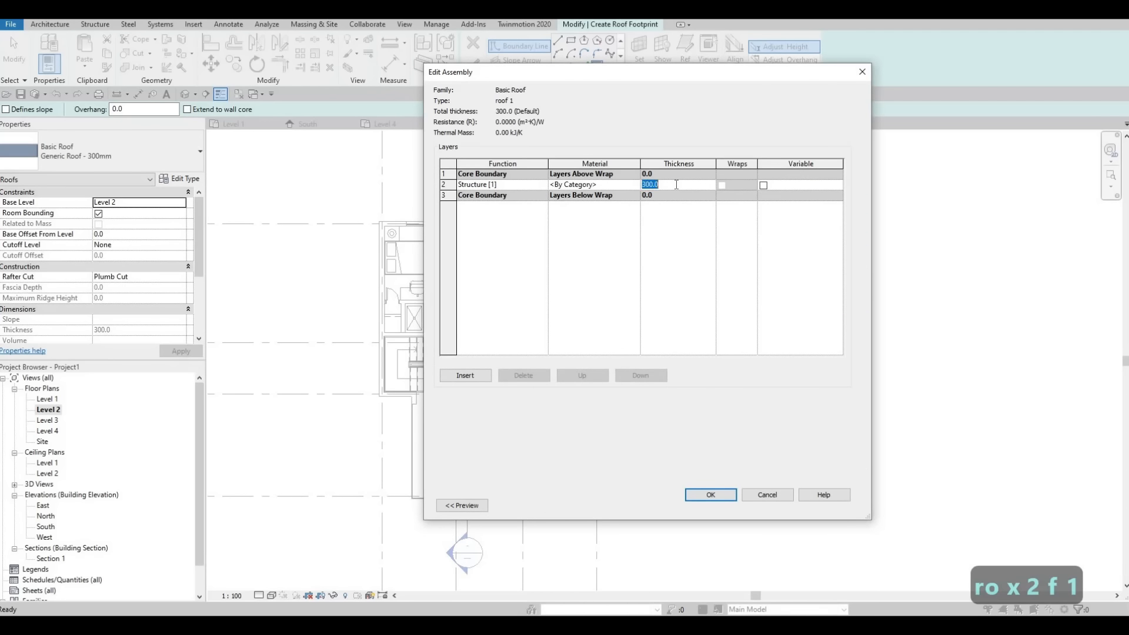
text(200)
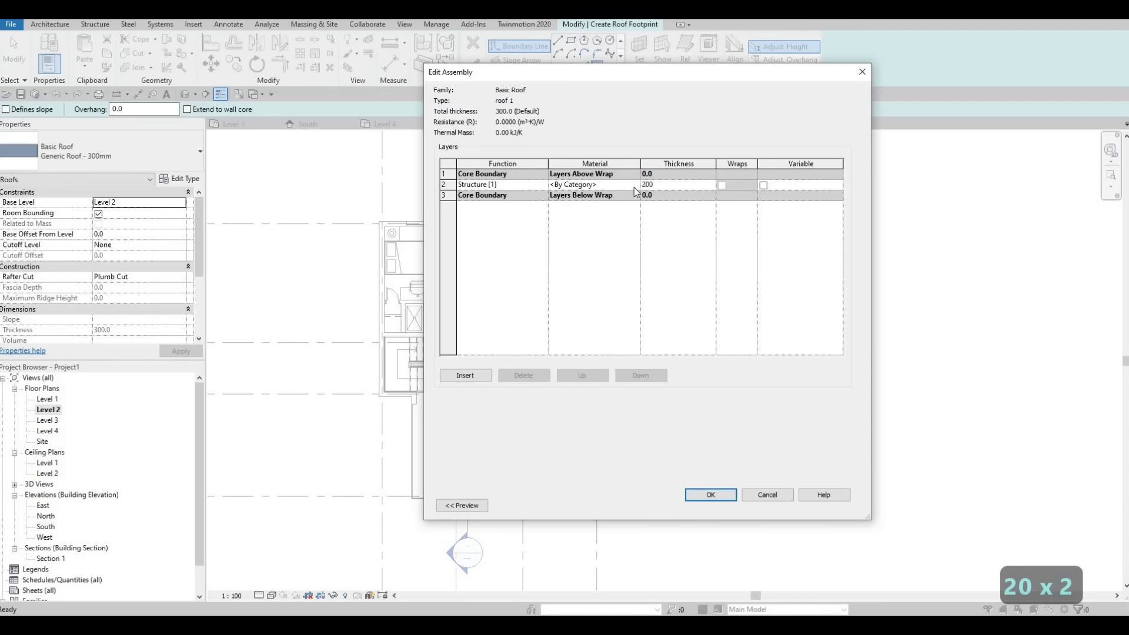
click(635, 184)
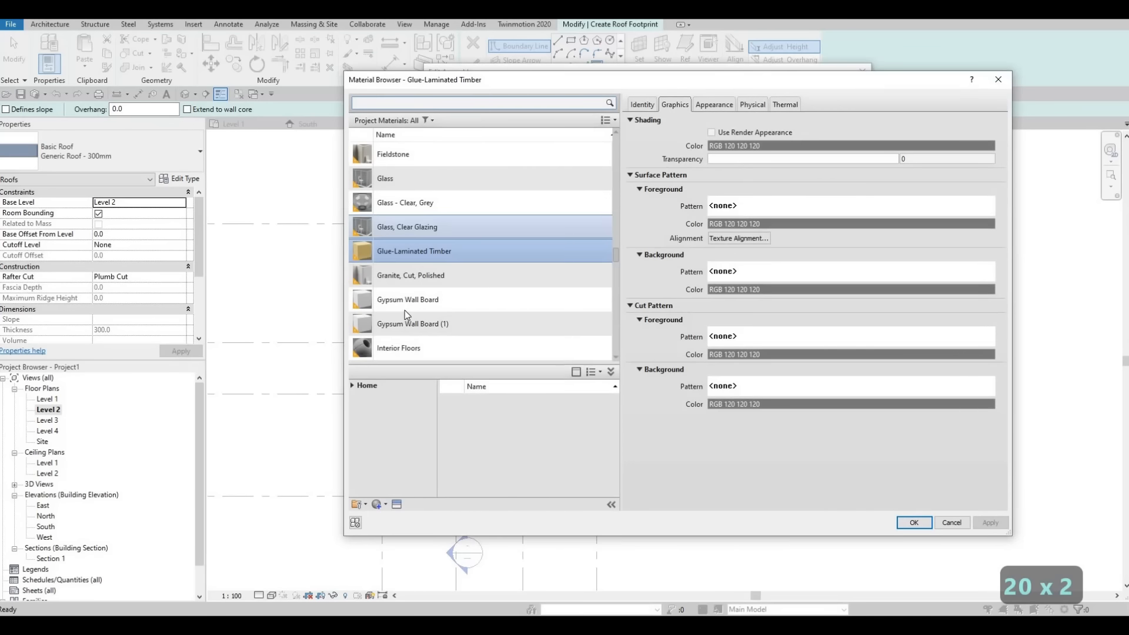
click(353, 387)
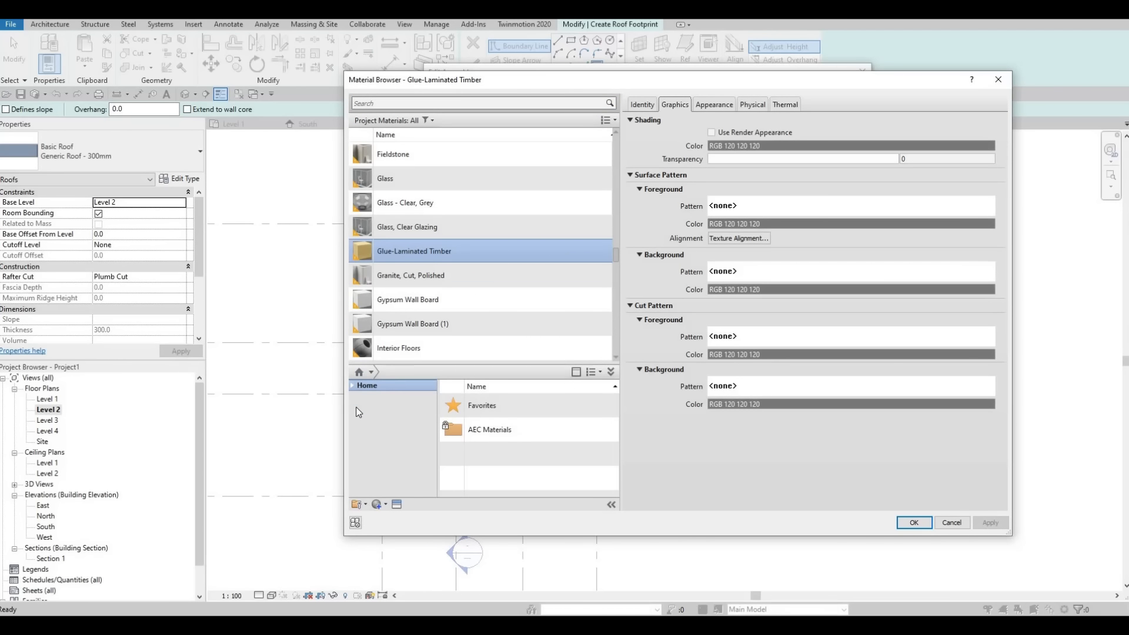
click(357, 408)
scroll(393, 475, down, 4)
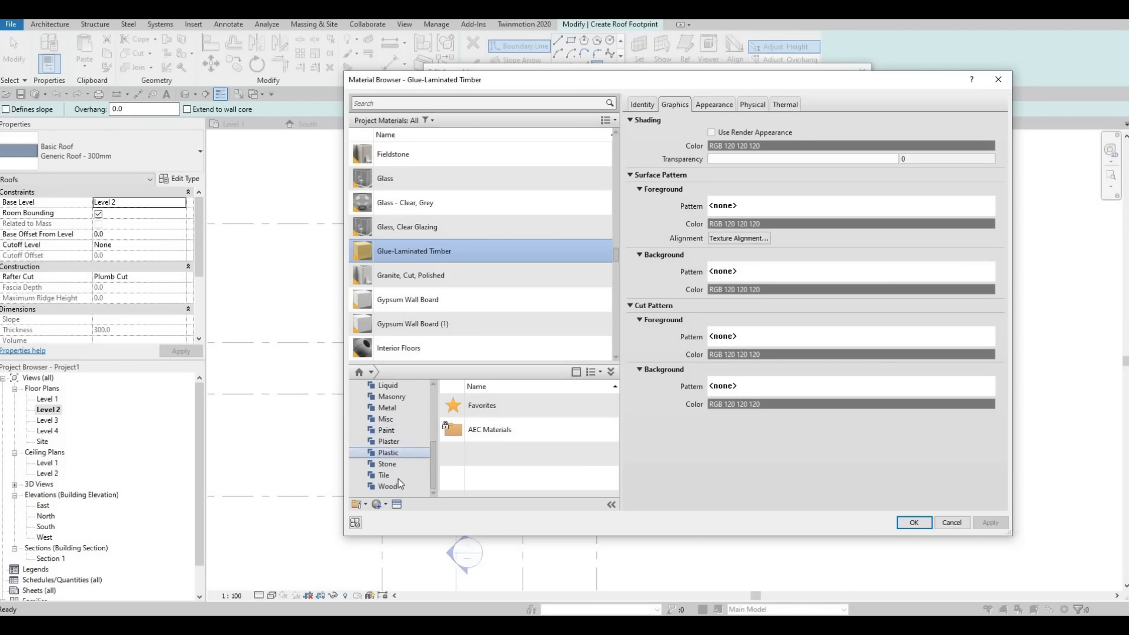
click(397, 476)
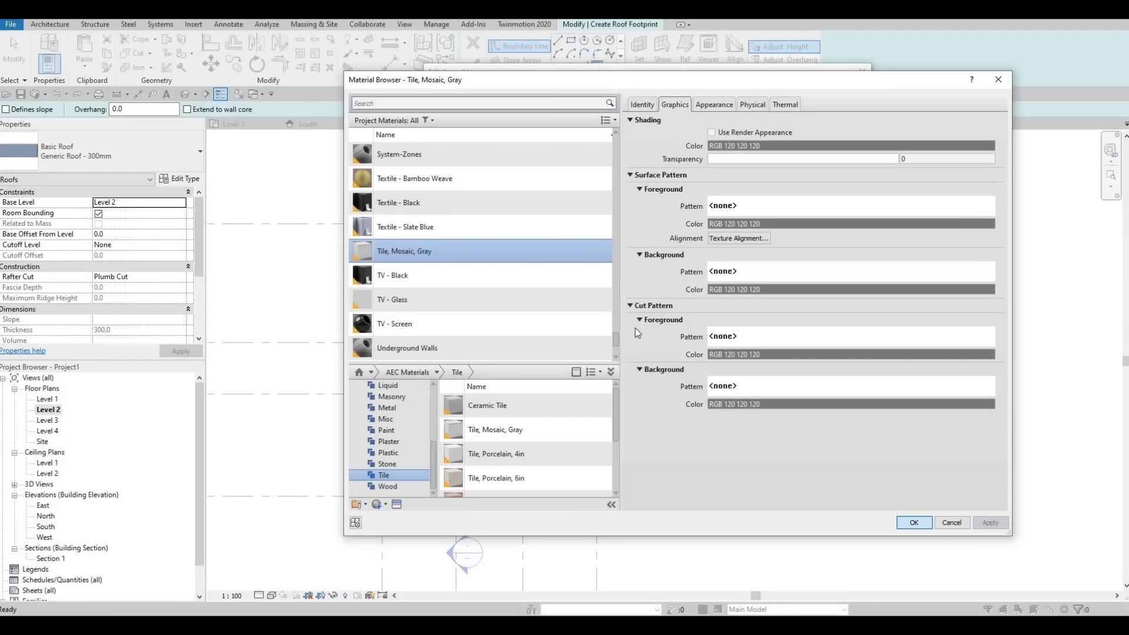
click(915, 523)
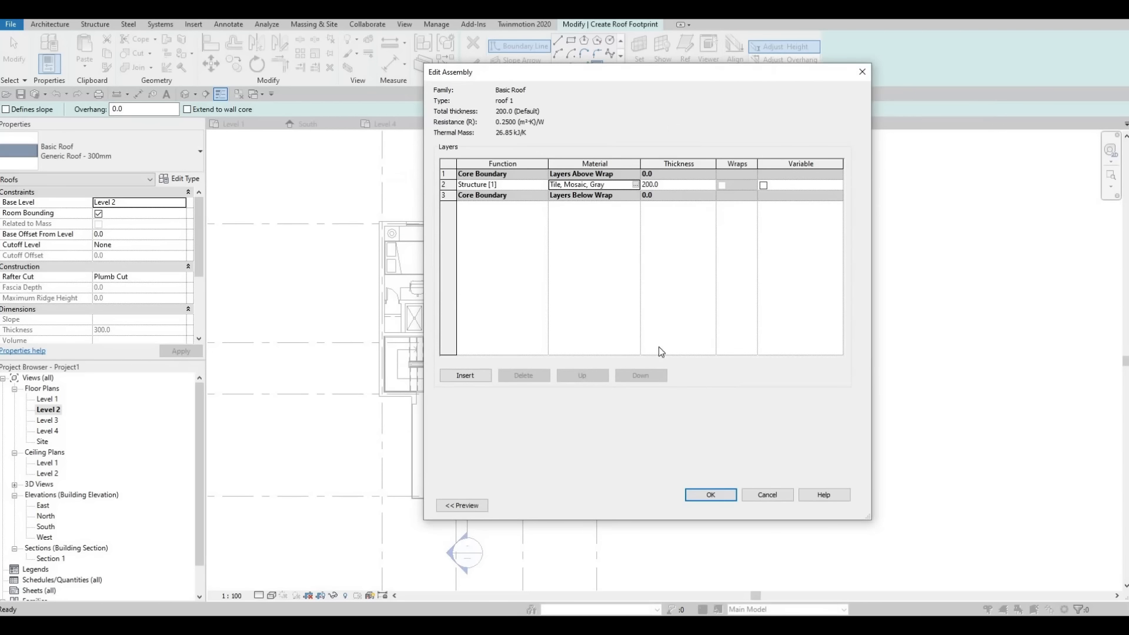
click(709, 494)
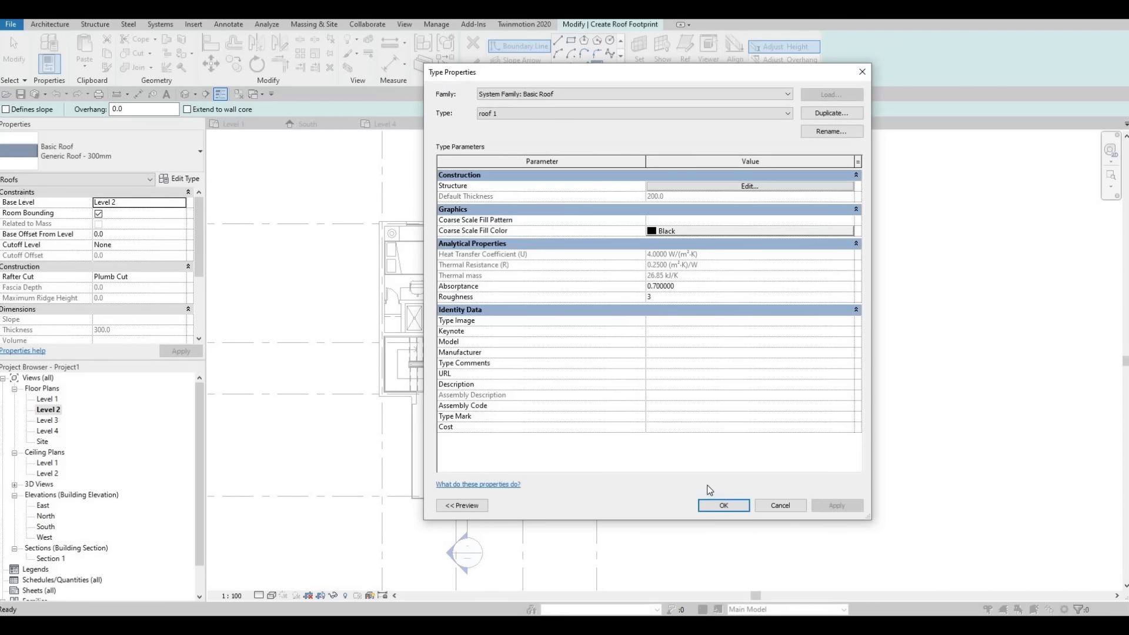
click(724, 505)
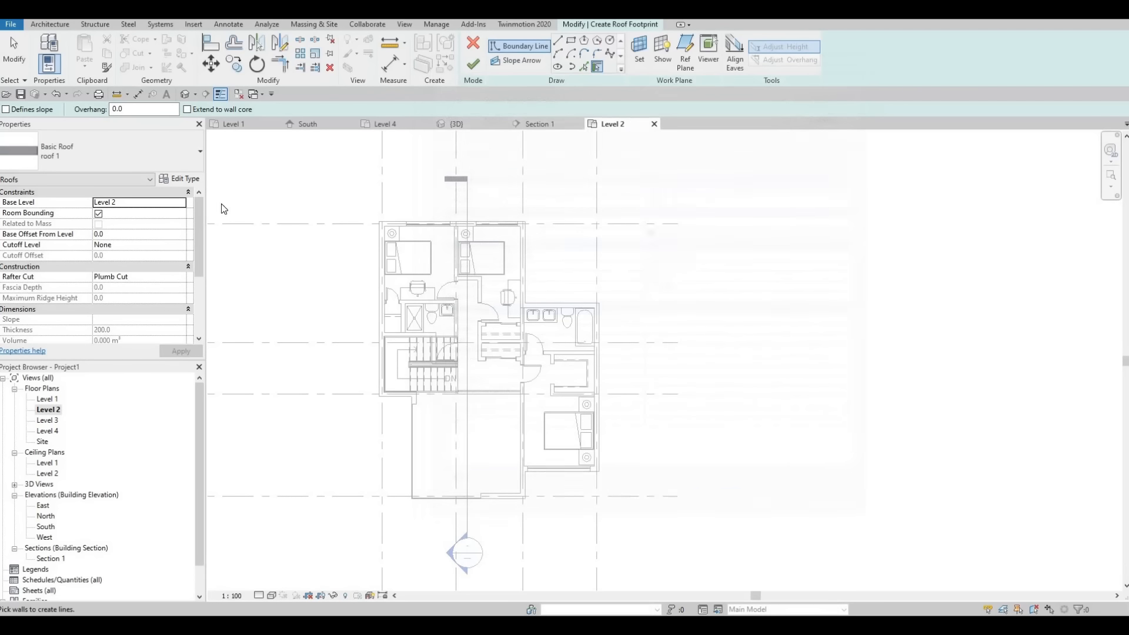
Step: Set the roof's base level to Level 3
click(184, 203)
click(180, 202)
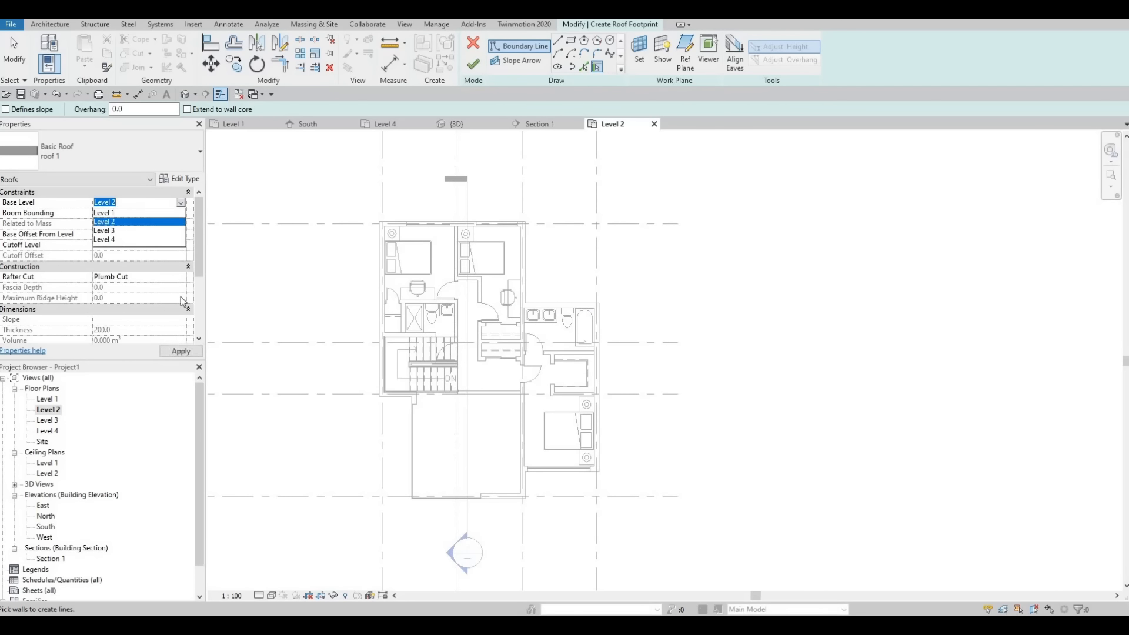
click(182, 352)
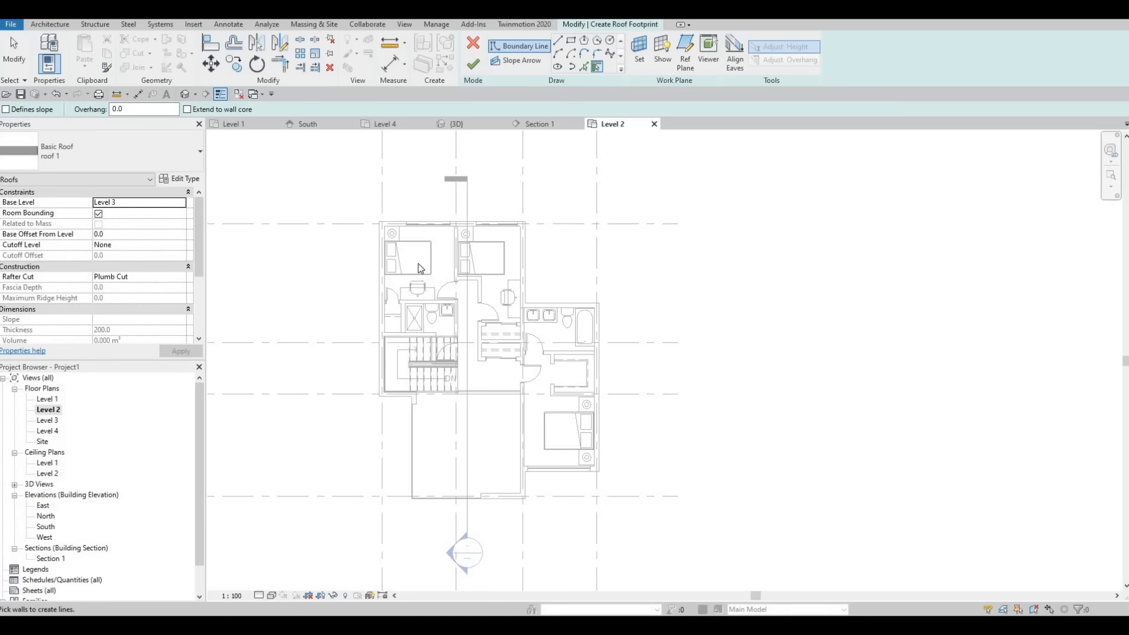
Step: Add roof boundary lines with Pick Lines along the inner face of the west exterior wall and the wall just south of the stairs
scroll(435, 261, up, 2)
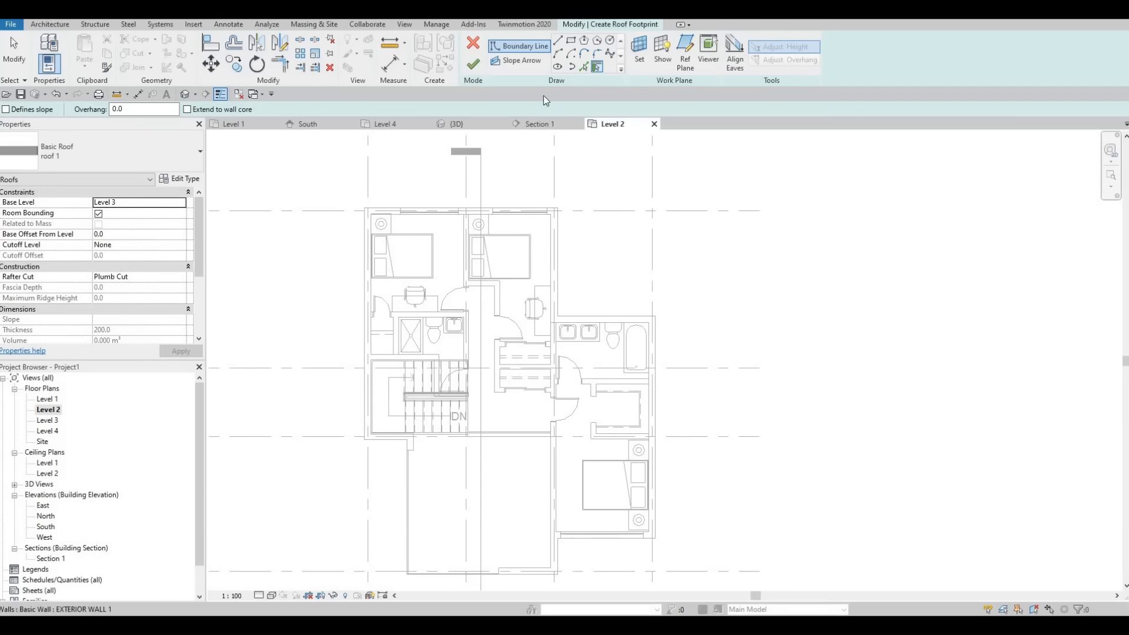
click(586, 67)
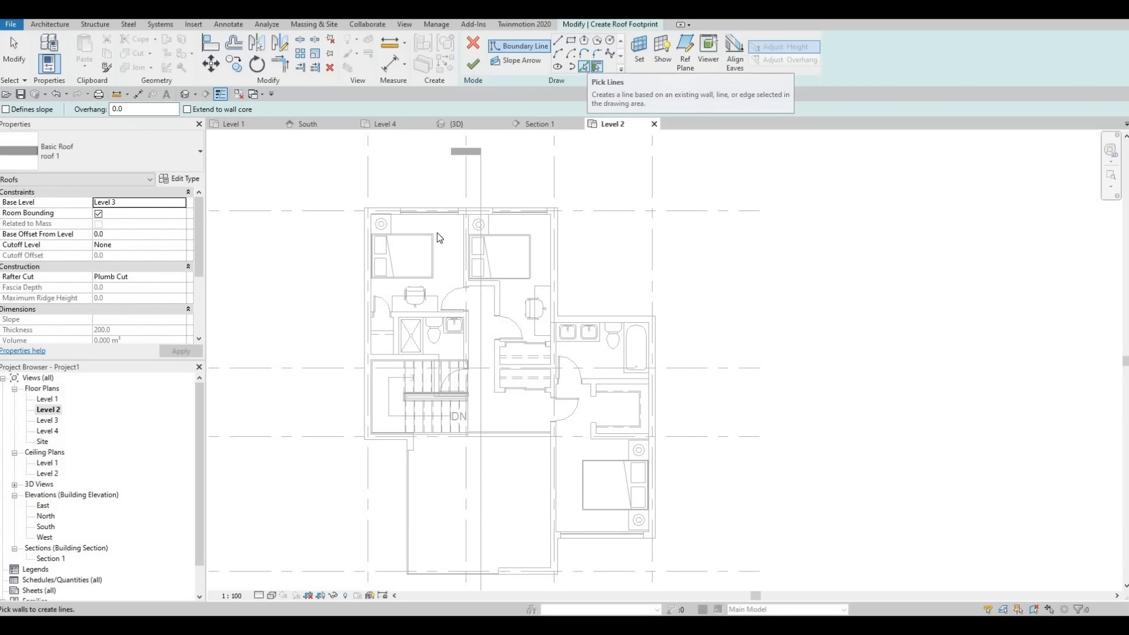
click(380, 364)
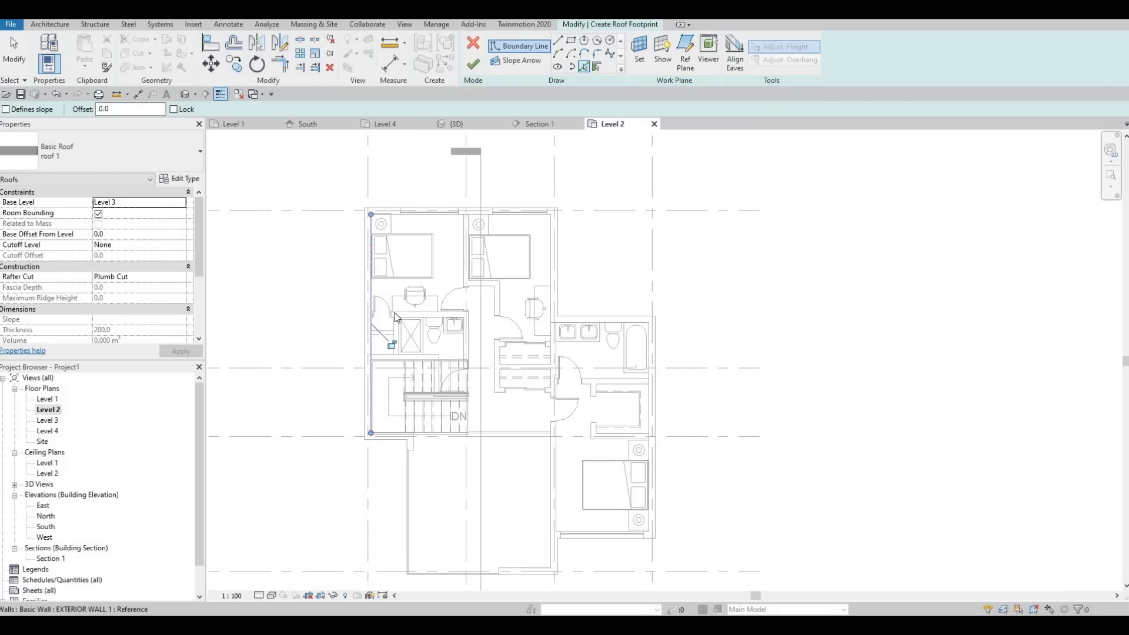
middle_drag(394, 432, 411, 310)
scroll(413, 311, up, 2)
scroll(412, 317, up, 2)
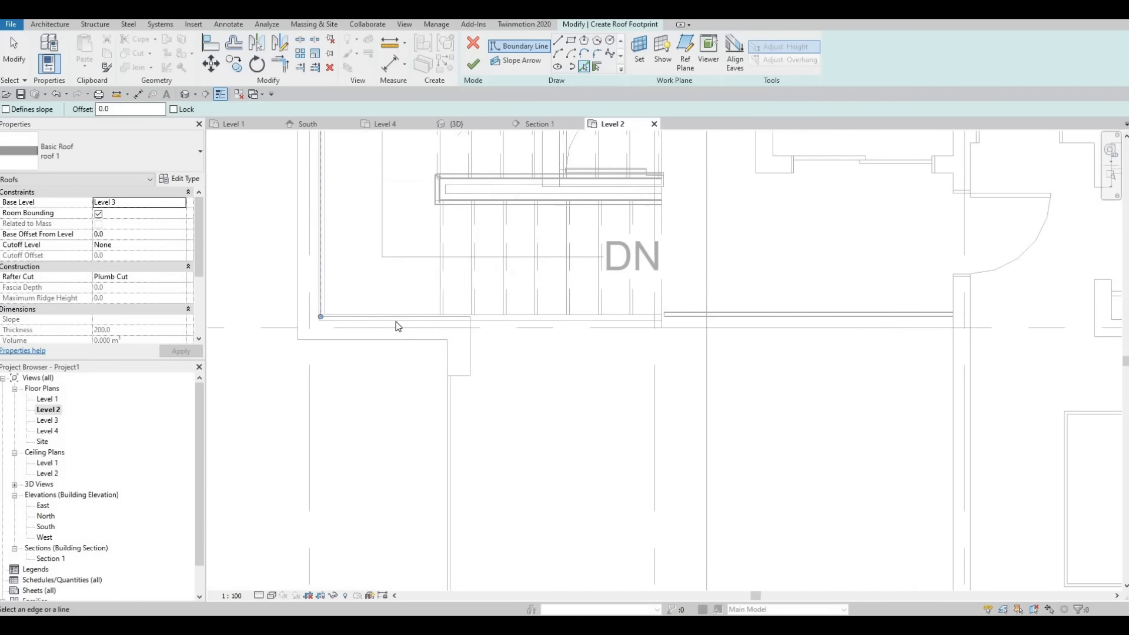
scroll(410, 322, up, 2)
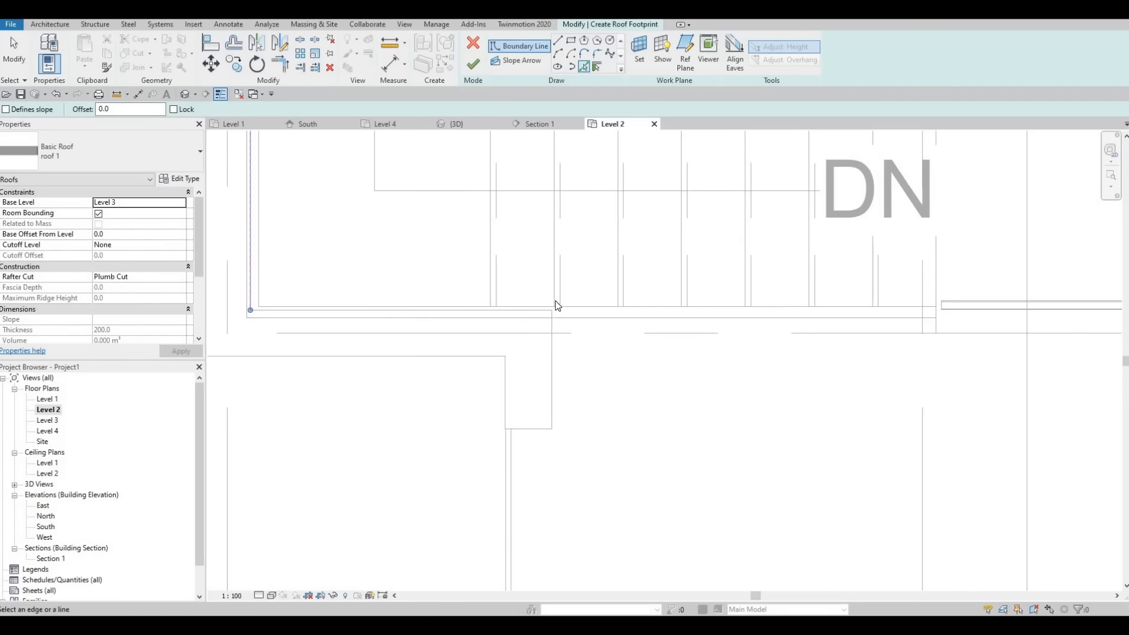
scroll(555, 301, up, 2)
click(529, 315)
Step: Pick roof boundary lines along the inner faces of the southeast bedroom's south and east exterior walls
scroll(529, 306, down, 2)
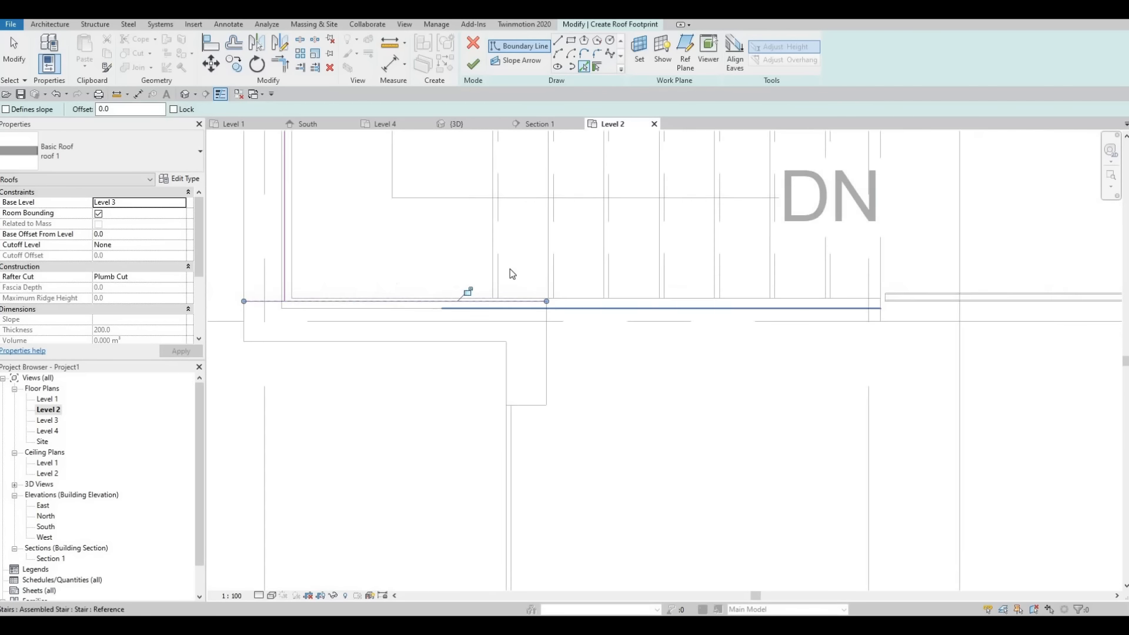
scroll(489, 278, down, 2)
middle_drag(552, 393, 474, 220)
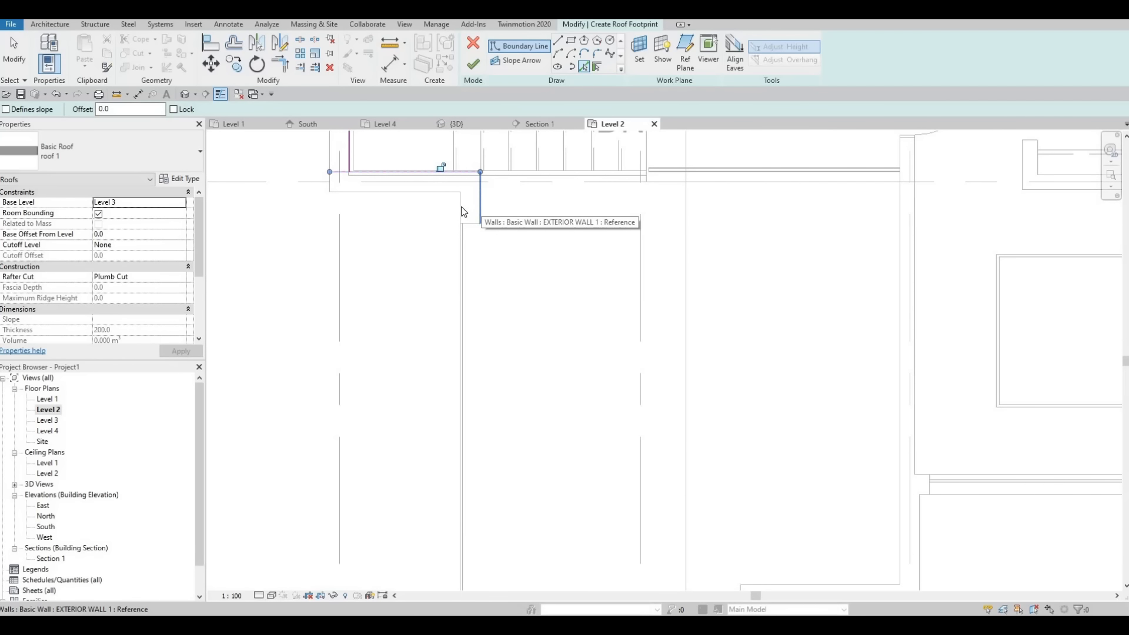
scroll(437, 264, down, 2)
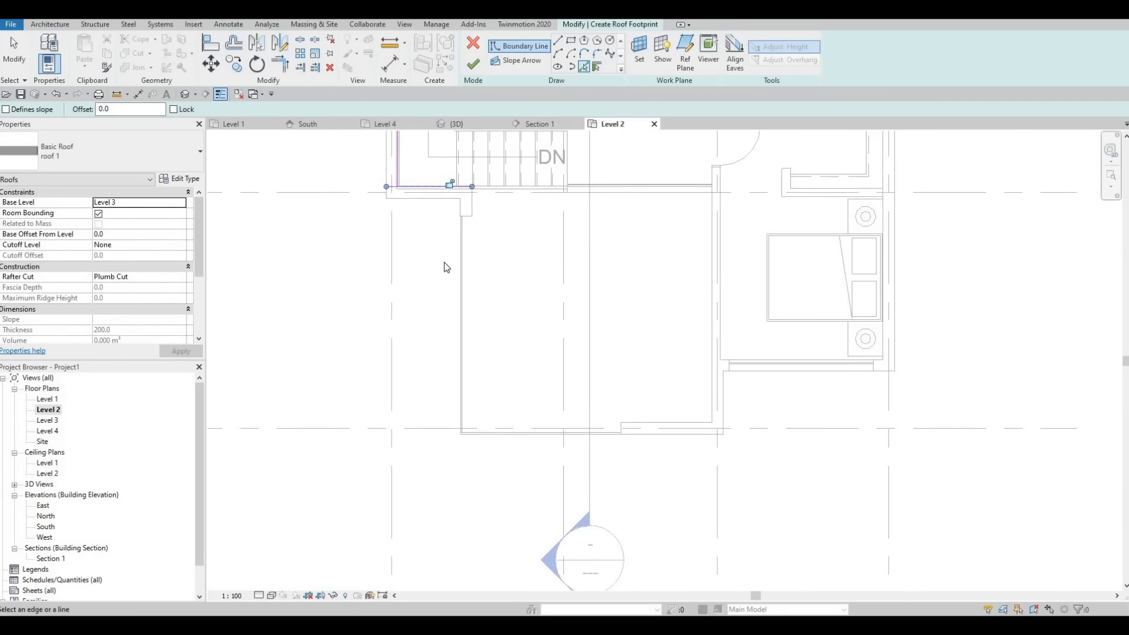
scroll(444, 265, down, 1)
scroll(449, 265, up, 4)
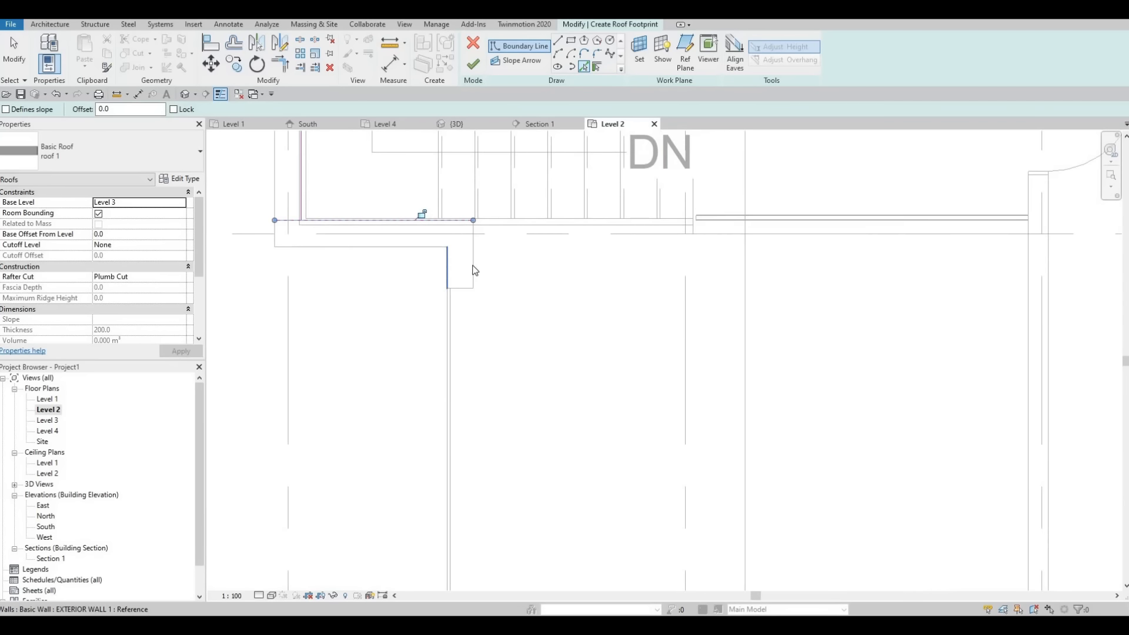
scroll(433, 209, down, 3)
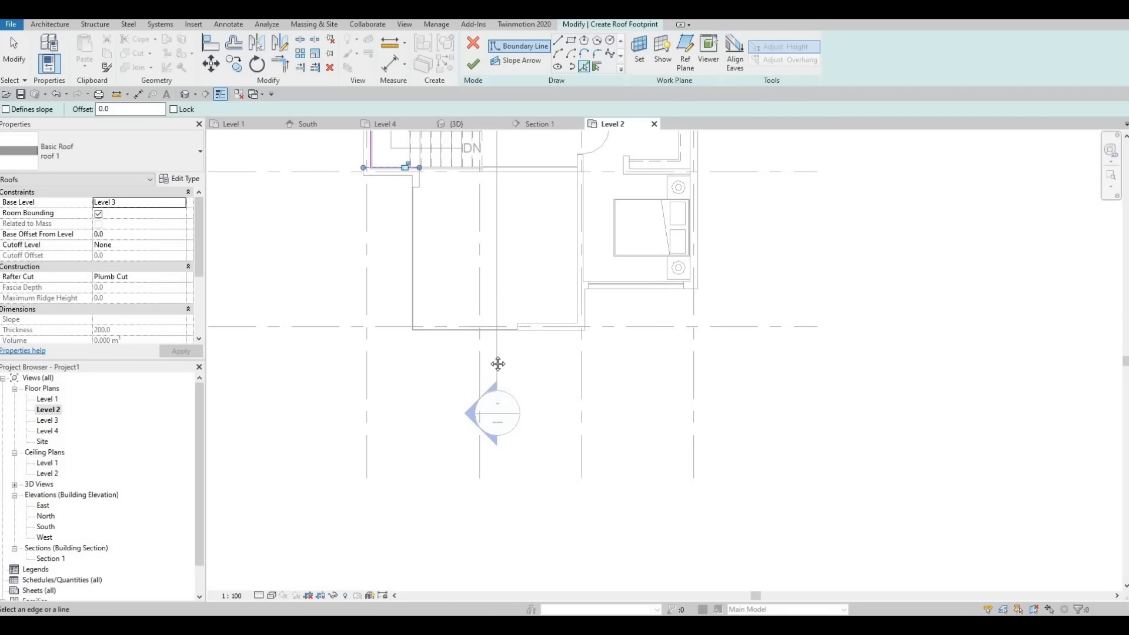
scroll(497, 365, down, 2)
scroll(700, 372, up, 6)
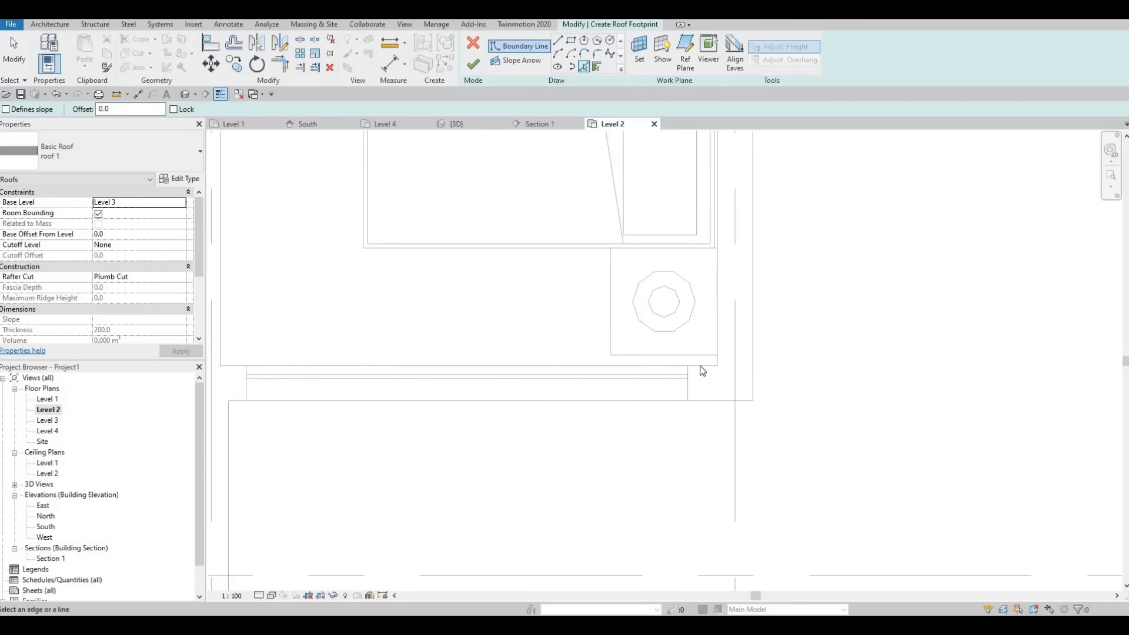
click(701, 366)
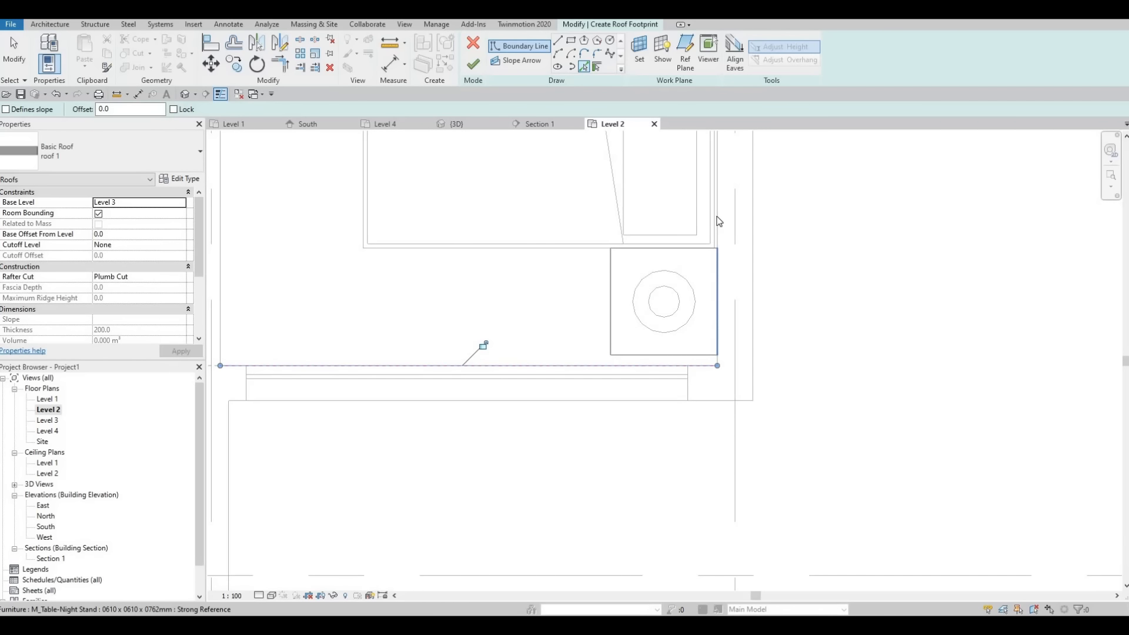
scroll(724, 221, up, 2)
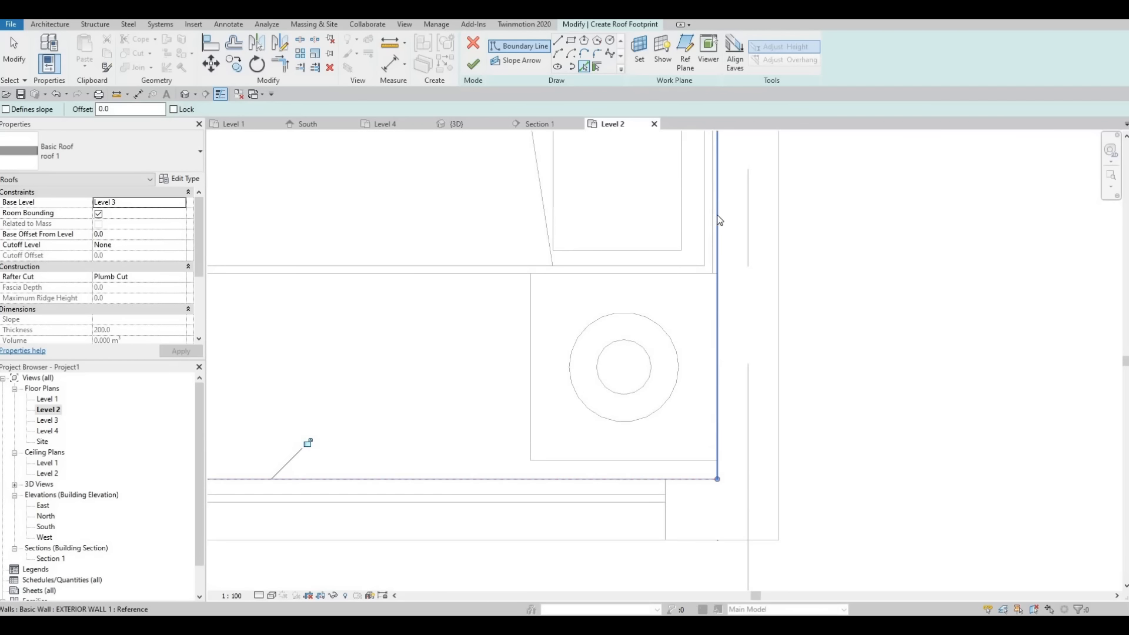
click(720, 215)
scroll(625, 184, down, 3)
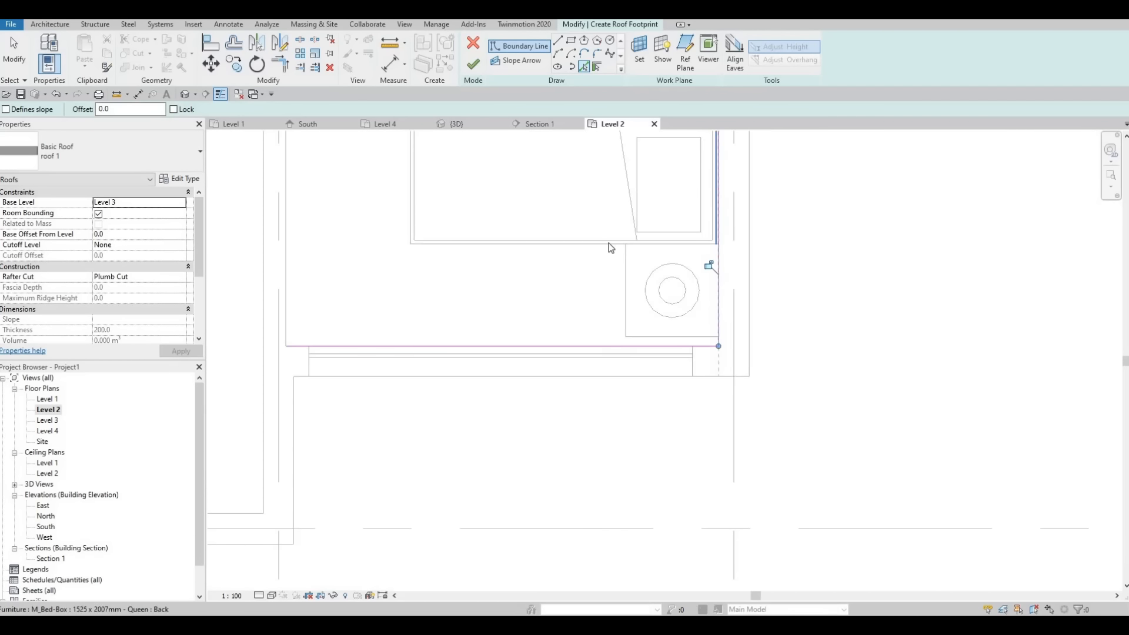
Step: Pick a roof boundary line along the inner face of the north wall of the east bathroom with two sinks
middle_drag(573, 153, 559, 307)
scroll(575, 268, down, 2)
scroll(560, 337, down, 2)
middle_drag(547, 250, 615, 370)
scroll(545, 322, up, 5)
click(555, 346)
scroll(615, 371, down, 2)
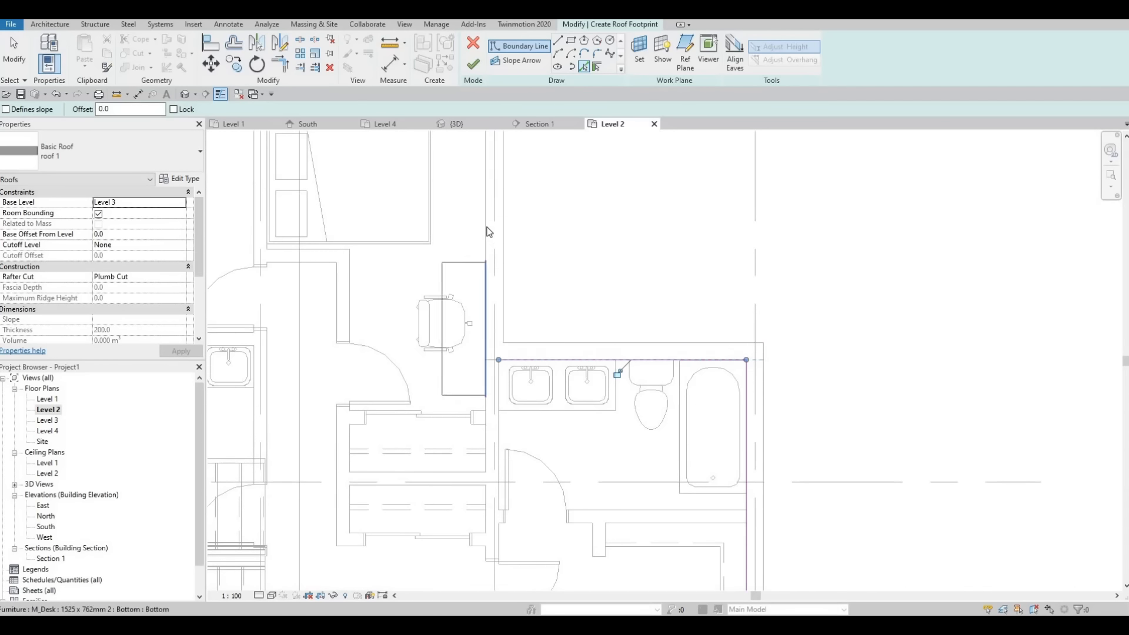
Step: Pick a roof boundary line along the inner face of the east wall beside the middle north bedroom's desk
scroll(489, 233, down, 4)
scroll(450, 241, down, 2)
middle_drag(448, 203, 484, 240)
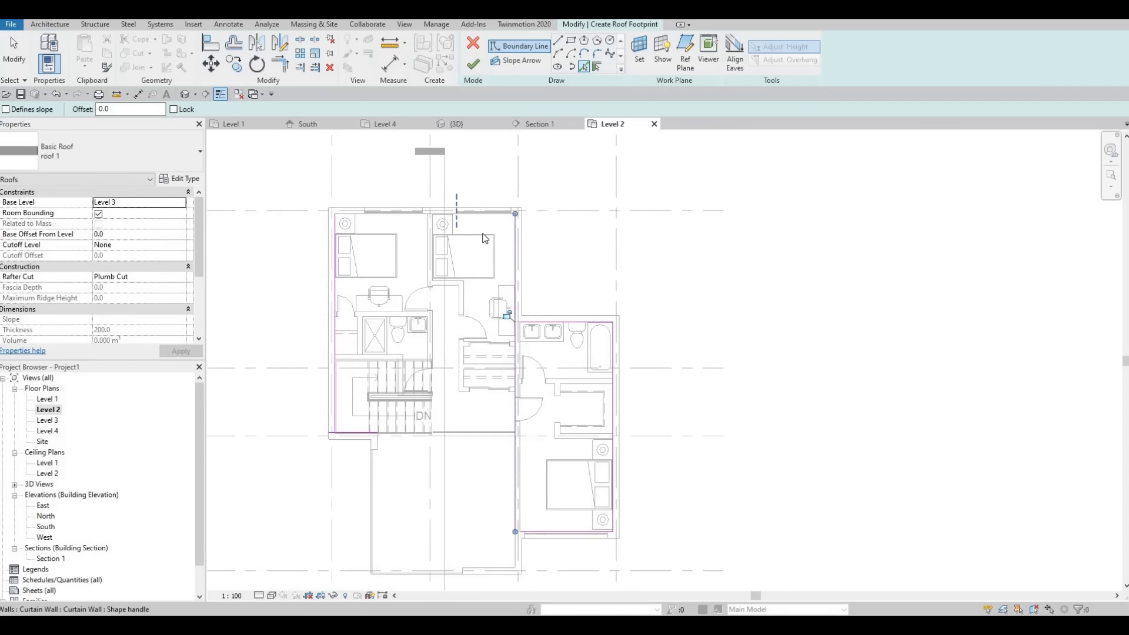
Step: Pick a roof boundary line along the inner face of the southeast bedroom's west wall
scroll(454, 216, up, 3)
scroll(453, 182, down, 2)
middle_drag(457, 274, 500, 252)
scroll(496, 262, down, 1)
middle_drag(481, 456, 492, 262)
scroll(509, 249, up, 2)
scroll(534, 199, up, 1)
middle_drag(534, 198, 886, 249)
scroll(448, 222, up, 1)
scroll(635, 226, down, 1)
scroll(529, 210, up, 3)
scroll(470, 219, up, 3)
middle_drag(669, 286, 495, 236)
scroll(494, 236, down, 3)
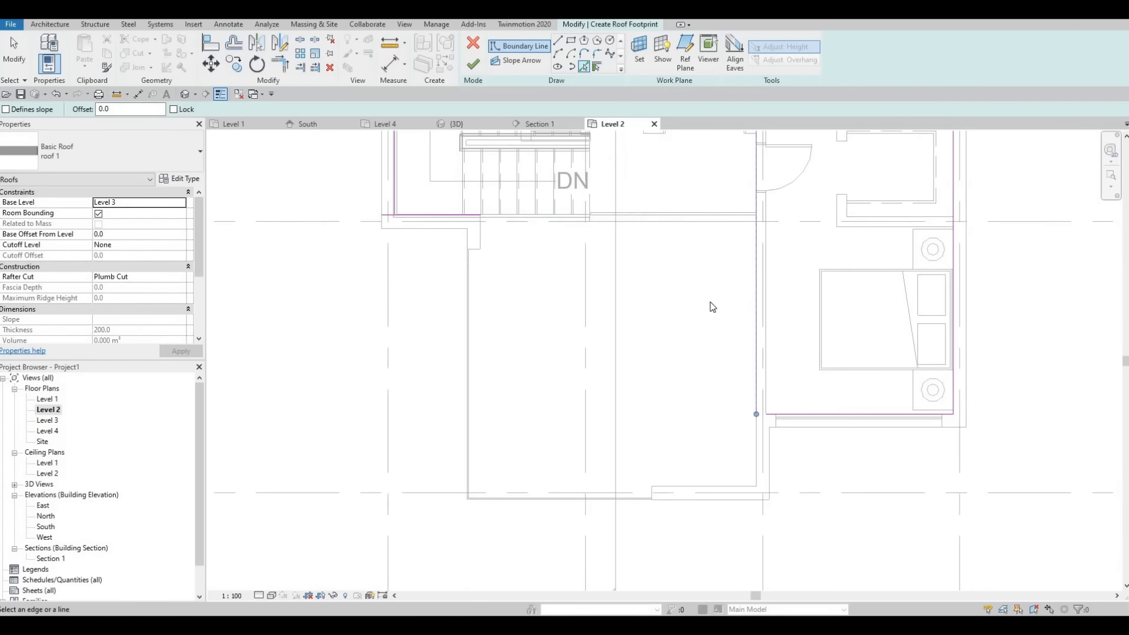
middle_drag(711, 305, 585, 295)
scroll(584, 294, up, 2)
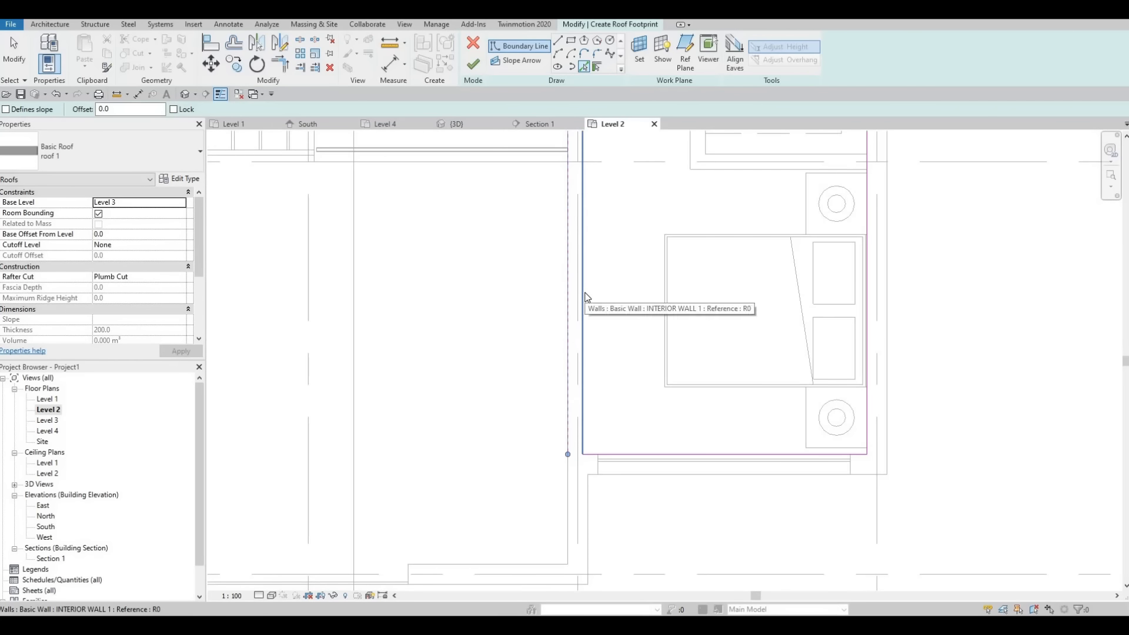
click(587, 297)
scroll(548, 203, down, 2)
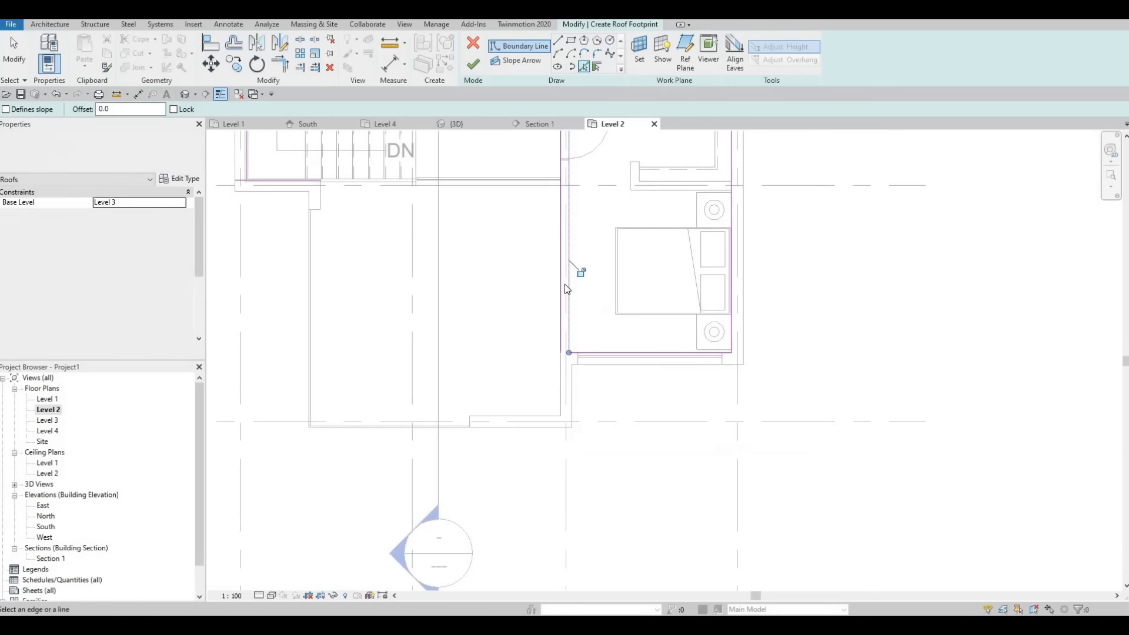
click(555, 422)
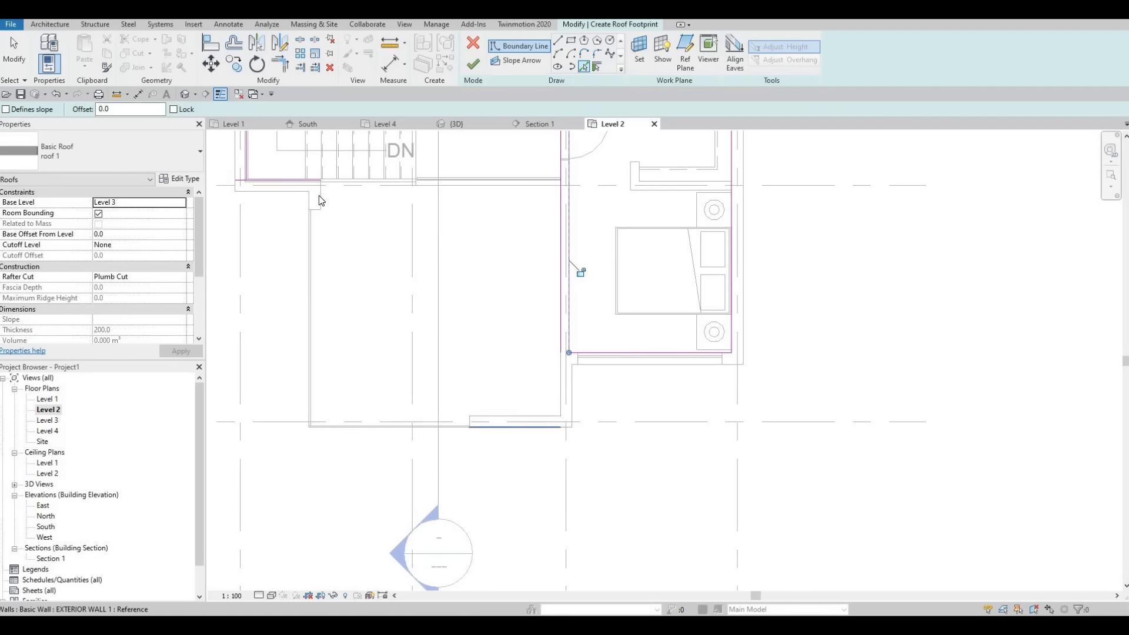
Step: Trim/extend the boundary line south of the stairs to a corner with the line on the southeast bedroom's west wall
middle_drag(342, 220, 431, 249)
scroll(430, 249, down, 3)
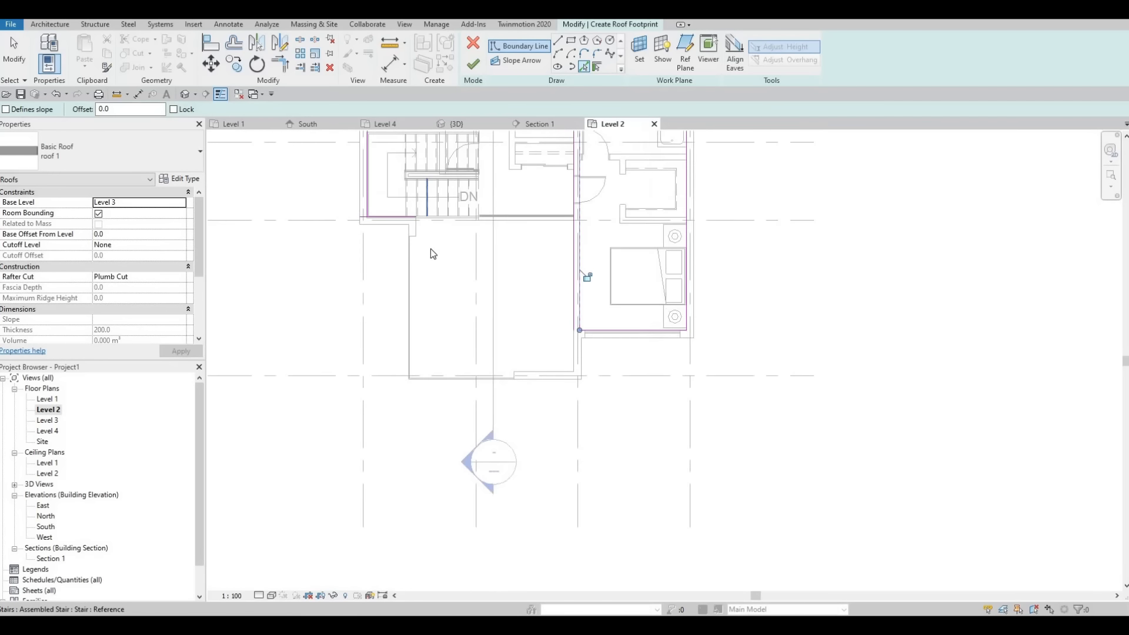
scroll(430, 249, up, 1)
scroll(431, 249, down, 1)
key(t)
key(r)
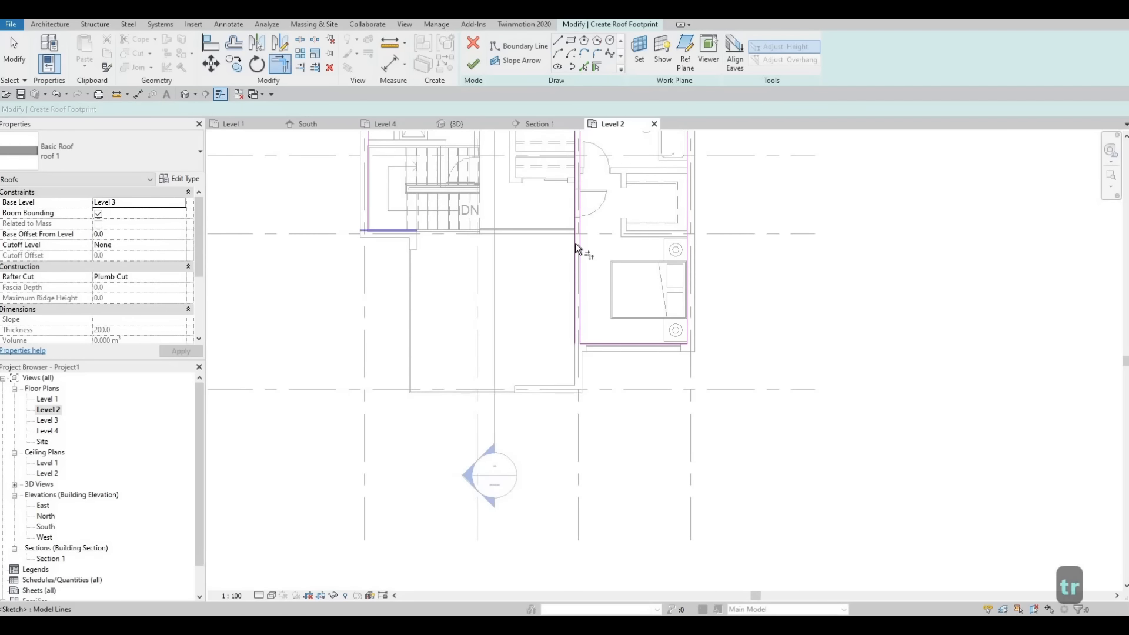
scroll(592, 237, up, 2)
click(590, 237)
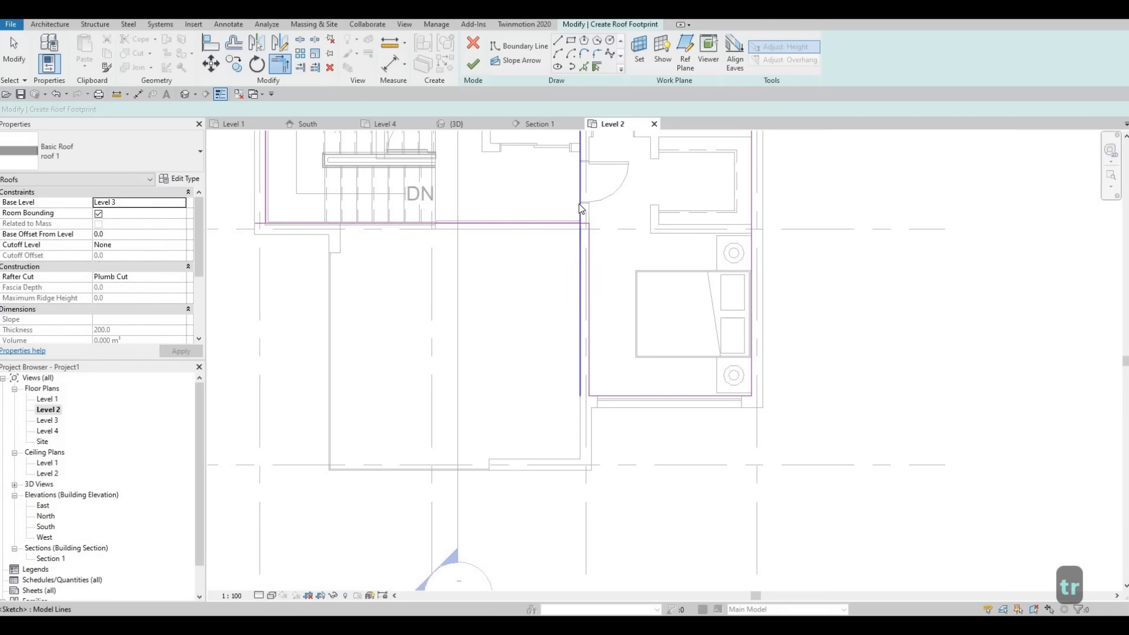
key(Escape)
key(Escape)
click(577, 210)
key(Delete)
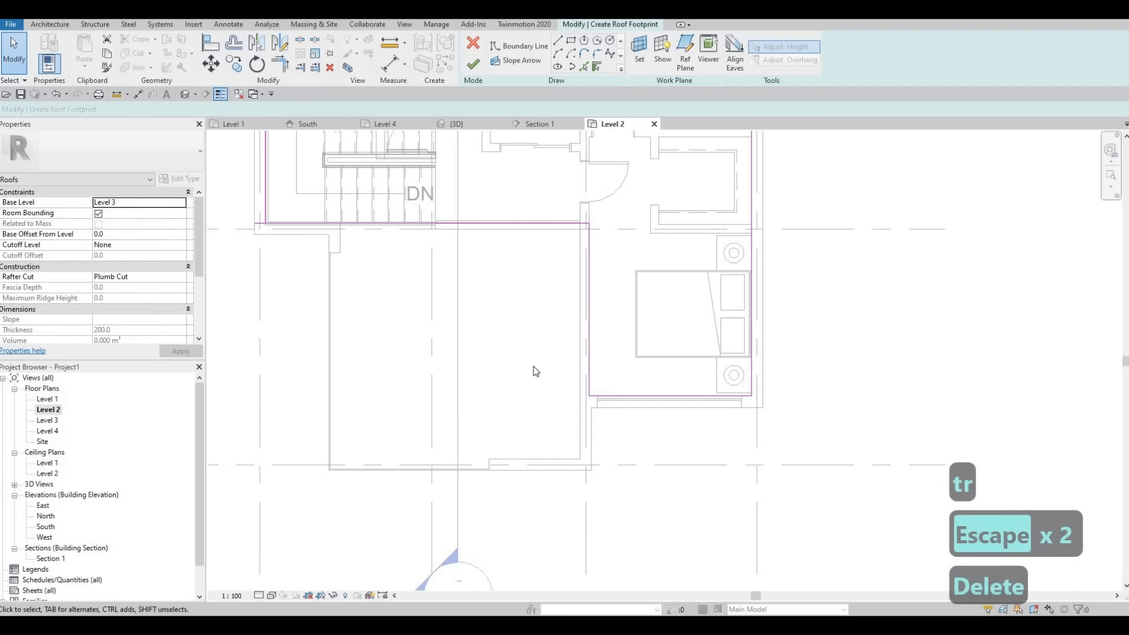
scroll(531, 382, up, 5)
key(ctrl+z)
middle_drag(465, 565, 512, 416)
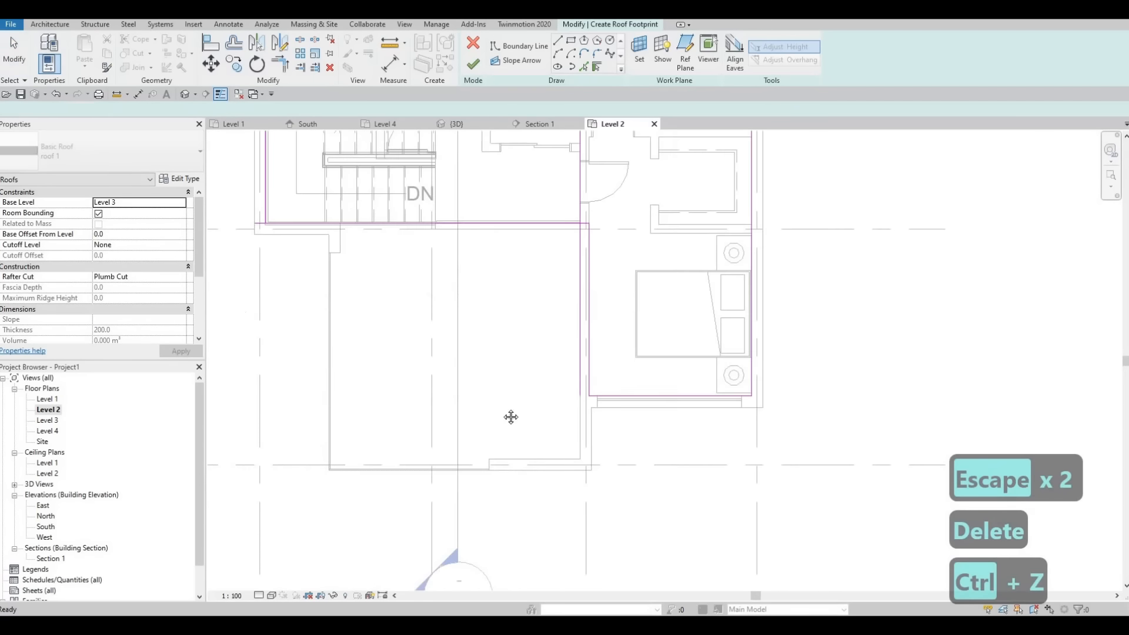
Step: Trim the boundary line on the middle north bedroom's east wall to a corner with the line north of the east bathroom
middle_drag(558, 153, 492, 304)
key(Escape)
key(Escape)
scroll(491, 302, up, 2)
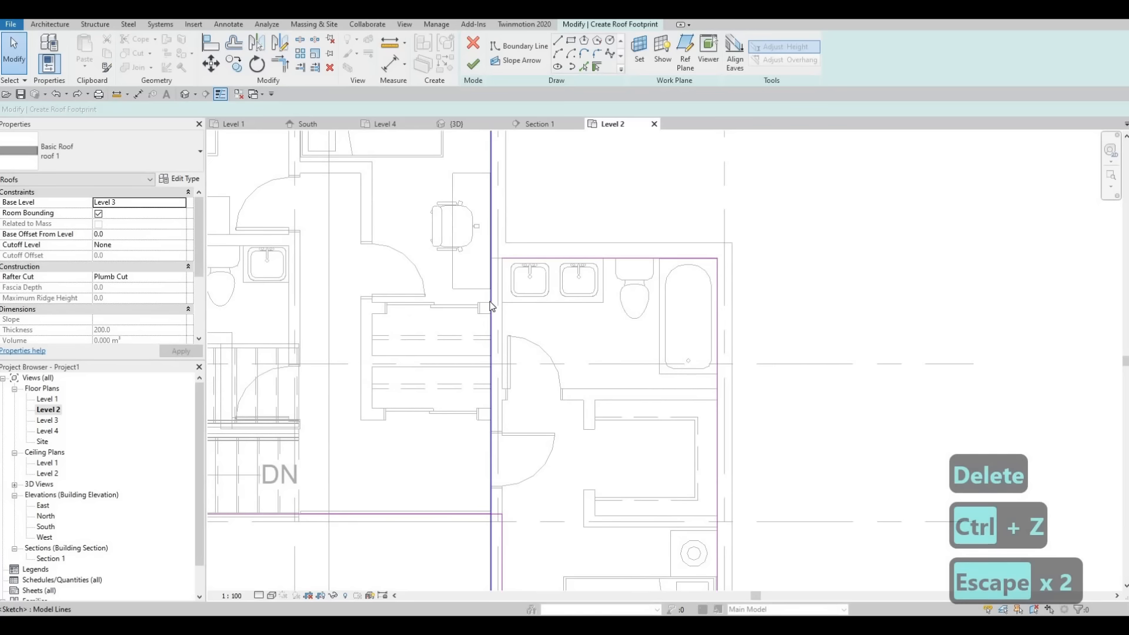
key(t)
key(r)
click(492, 244)
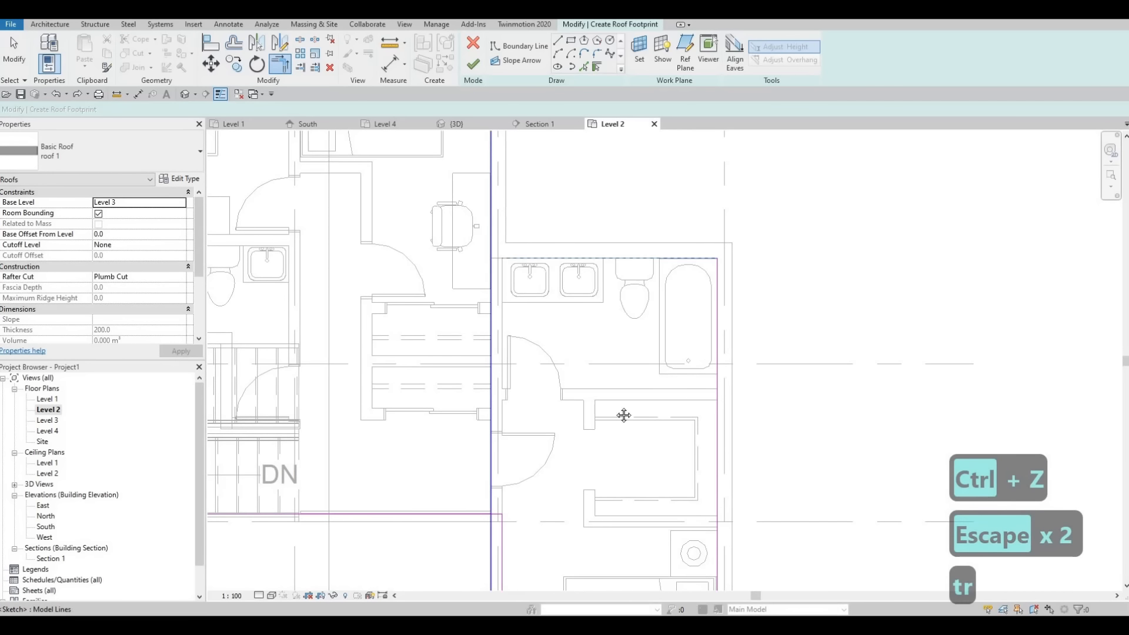
Step: Pick a roof boundary line along the inner face of the north exterior wall of the two north bedrooms
middle_drag(708, 516, 703, 329)
scroll(703, 329, down, 1)
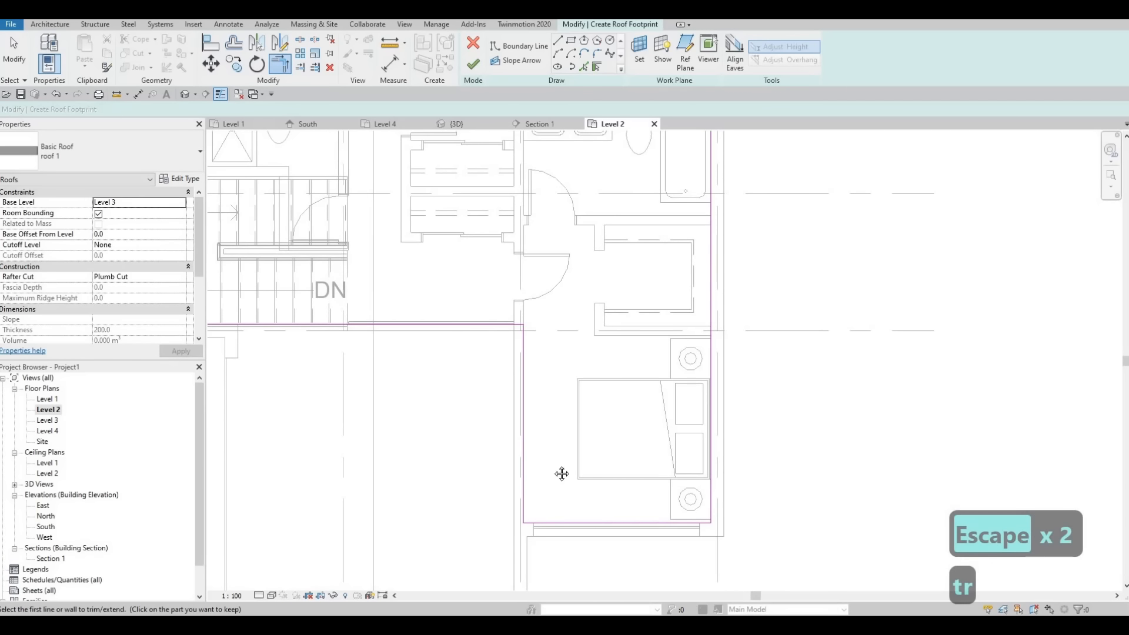
middle_drag(561, 474, 551, 468)
scroll(330, 419, down, 2)
middle_drag(306, 415, 499, 481)
middle_drag(464, 264, 464, 368)
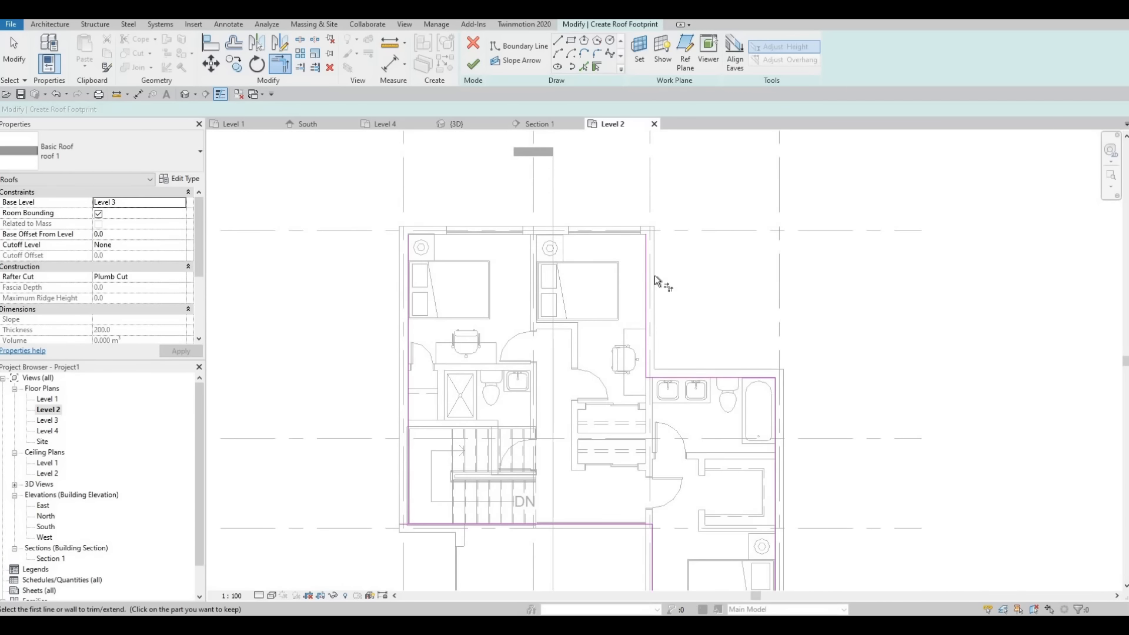
scroll(655, 275, up, 4)
key(Escape)
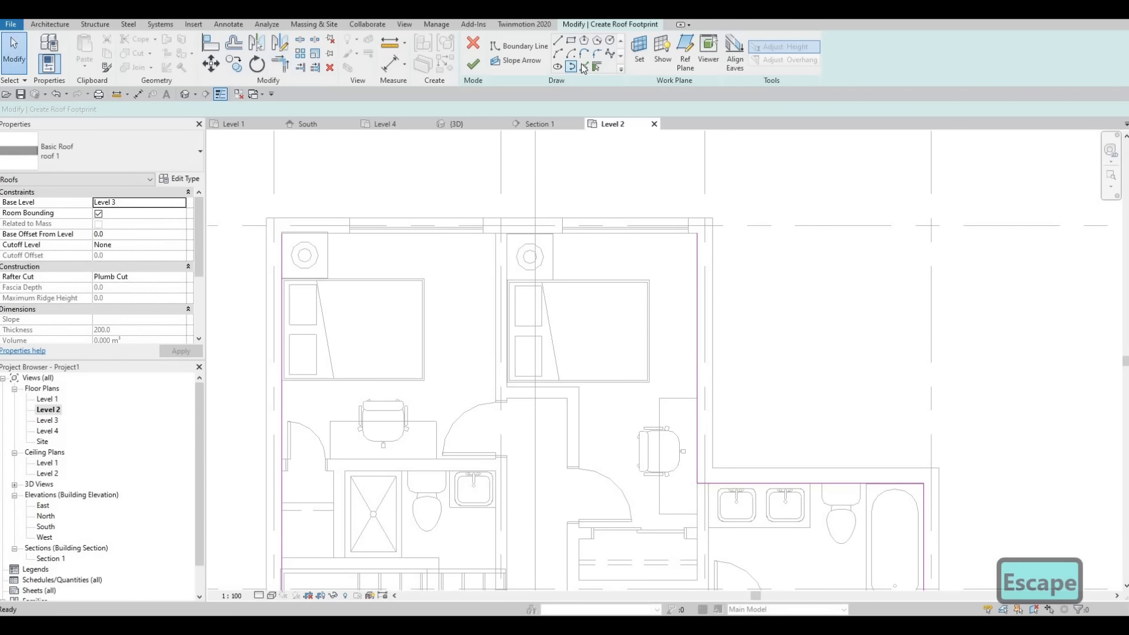
scroll(692, 247, up, 2)
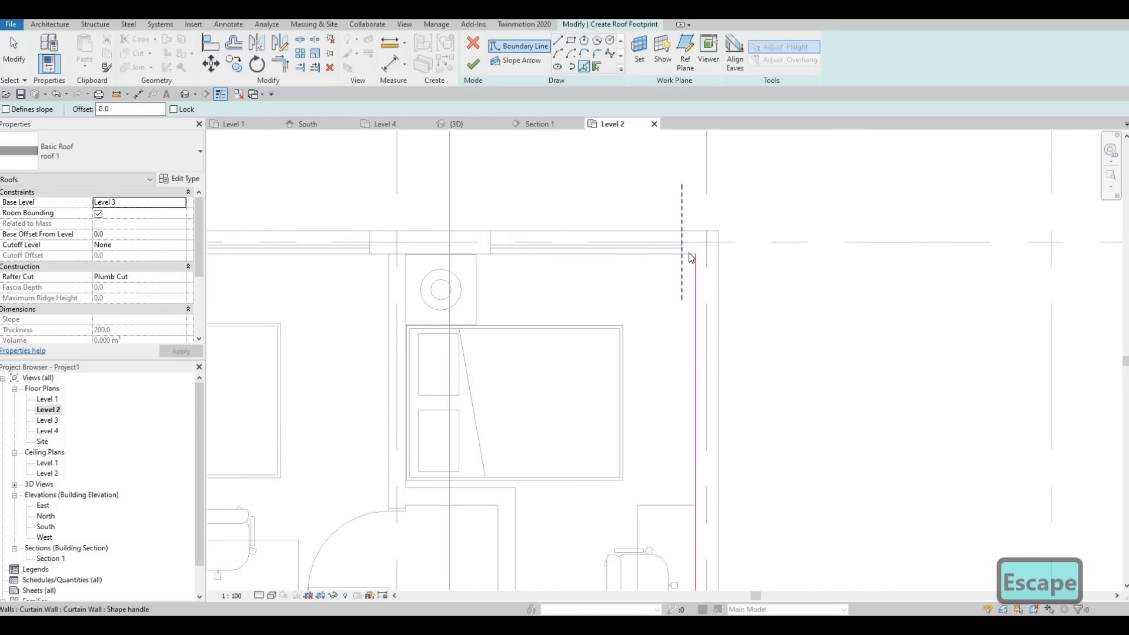
click(641, 254)
key(Escape)
key(Escape)
scroll(577, 270, down, 5)
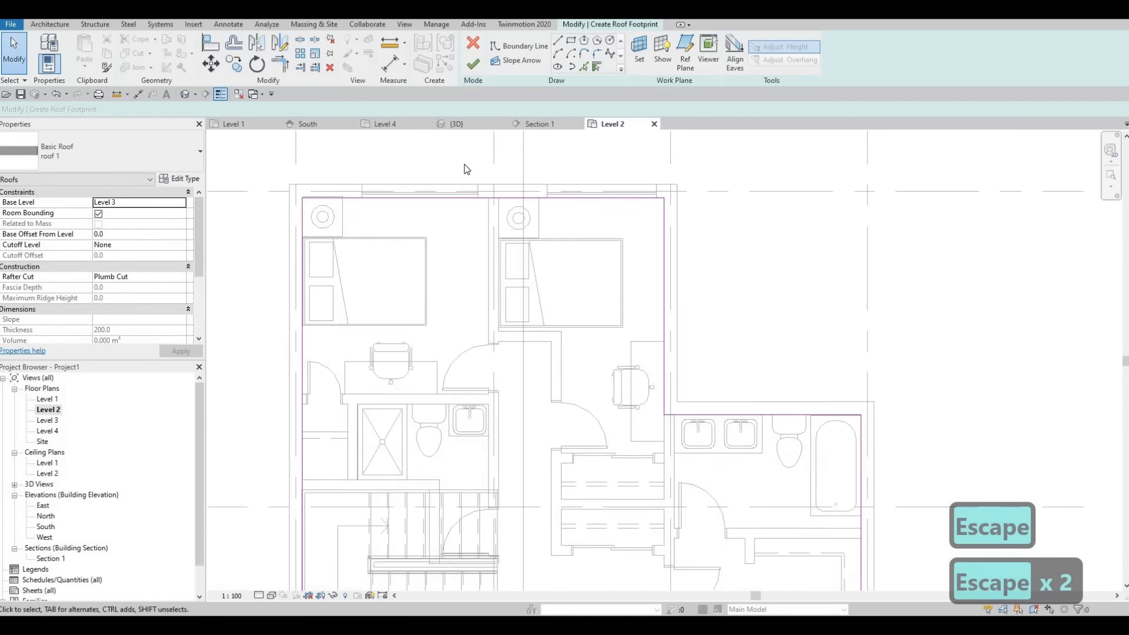
Step: Set the roof's base offset from level to -200
click(127, 234)
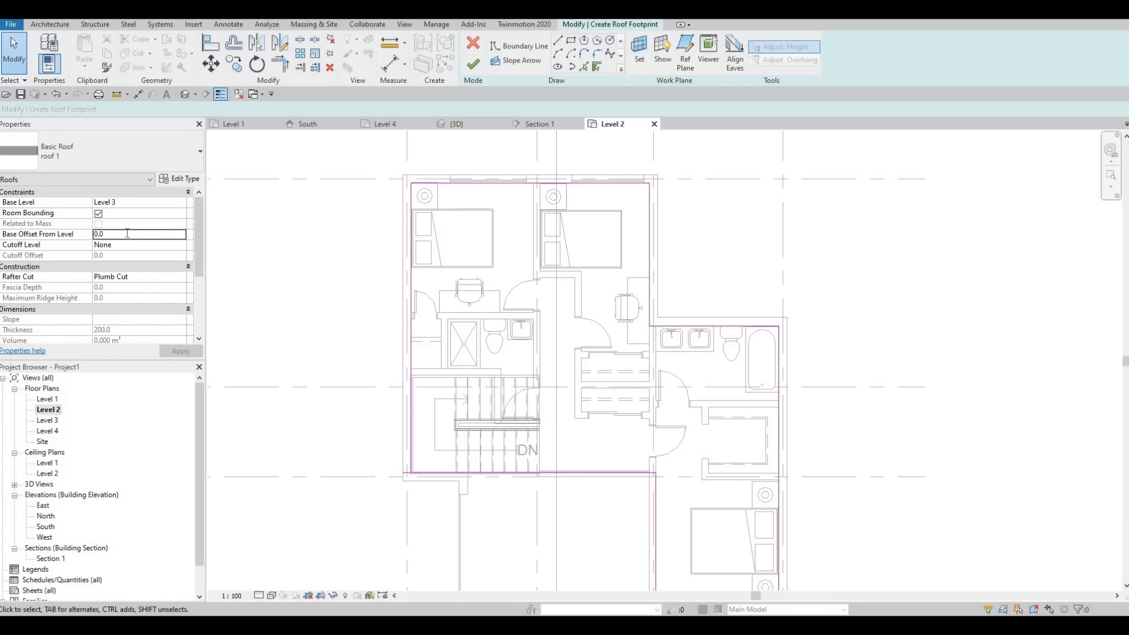
text(-200)
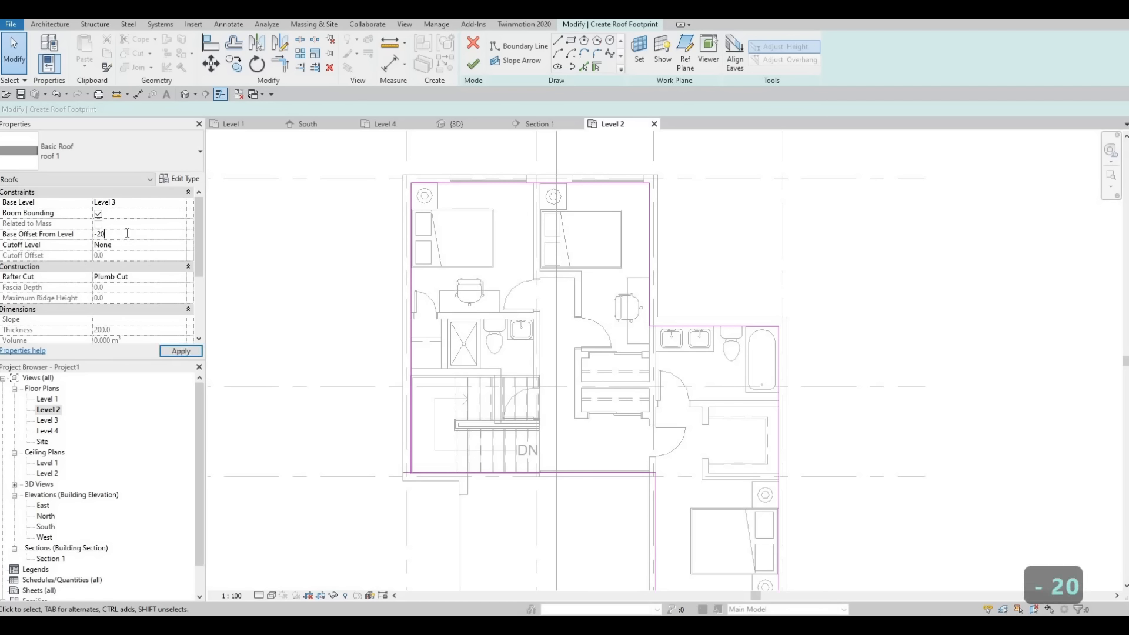
click(181, 351)
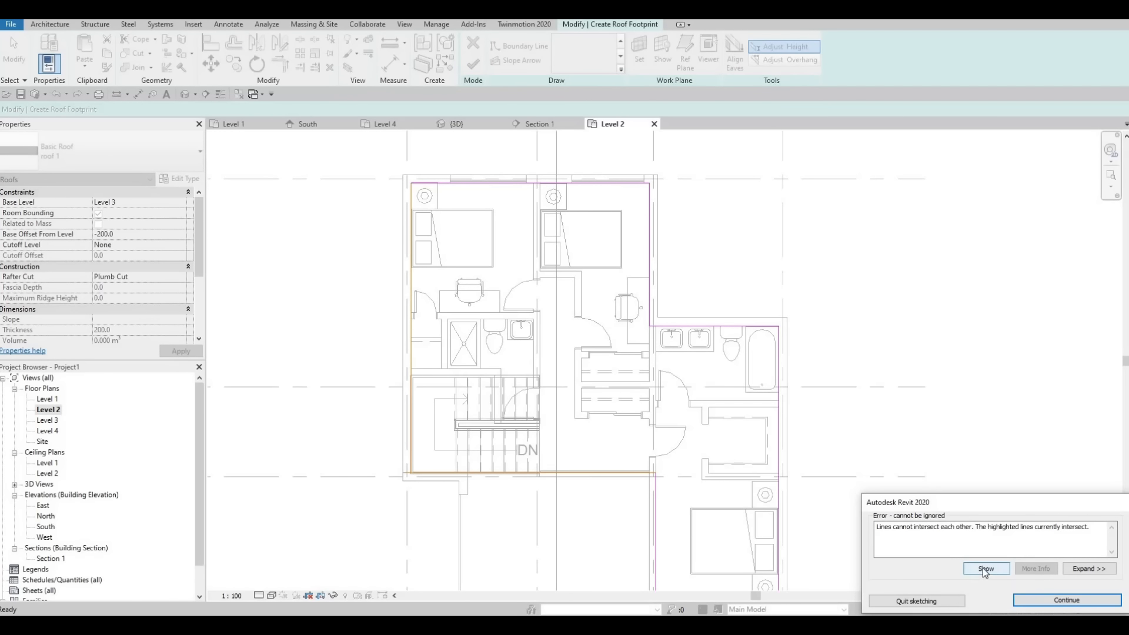
Step: Show the boundary lines that the intersection error refers to in the plan views and dismiss the error
click(983, 568)
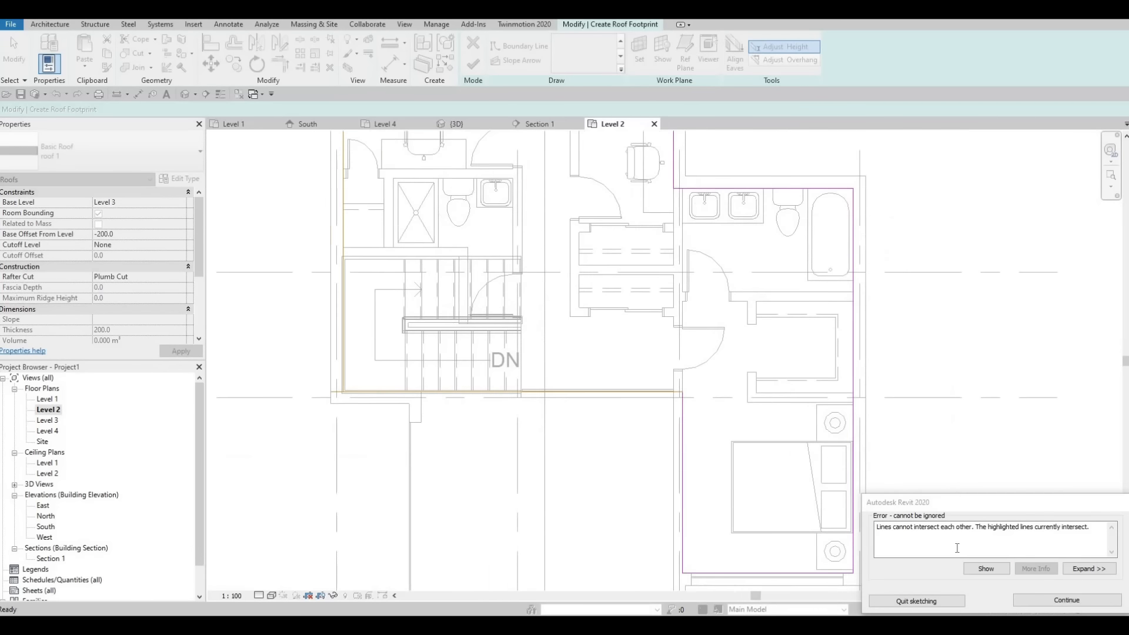
click(990, 568)
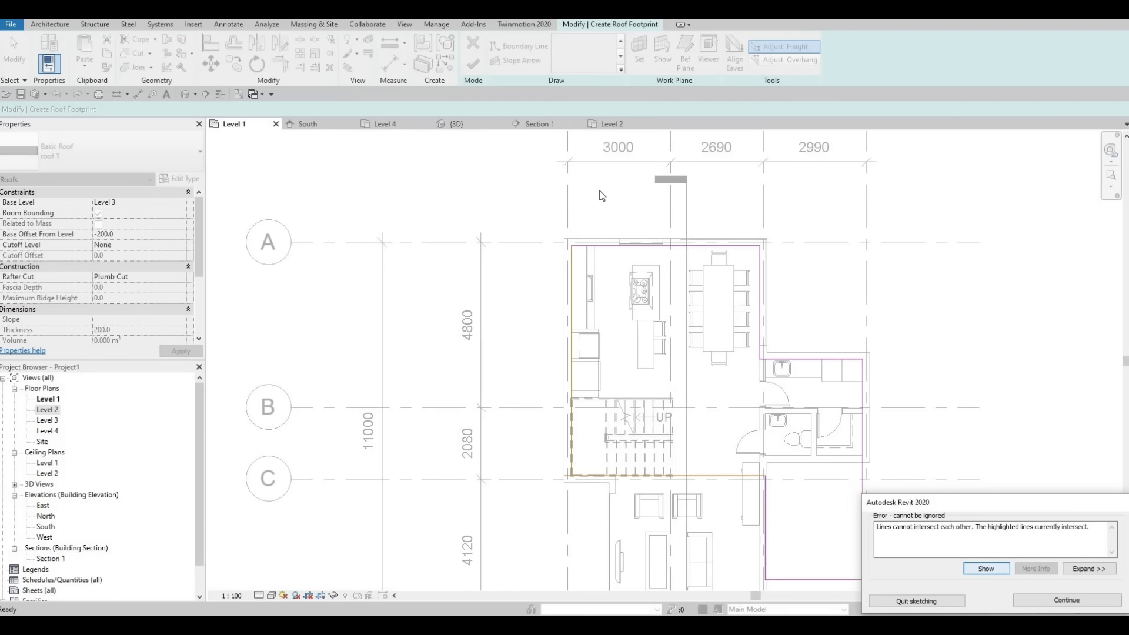
key(Escape)
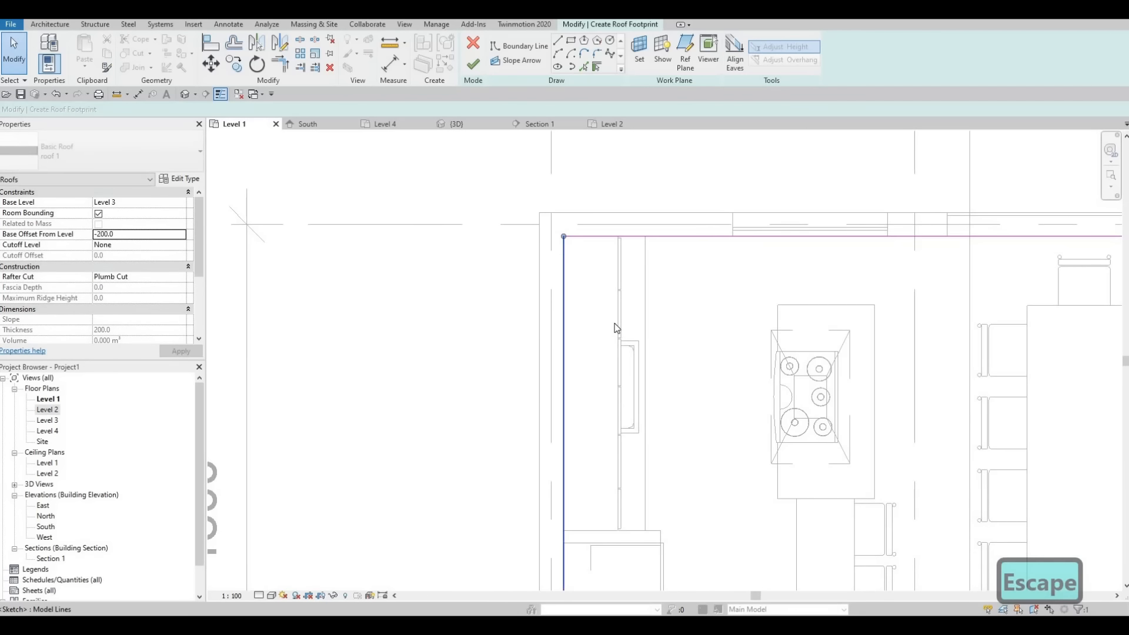
key(Delete)
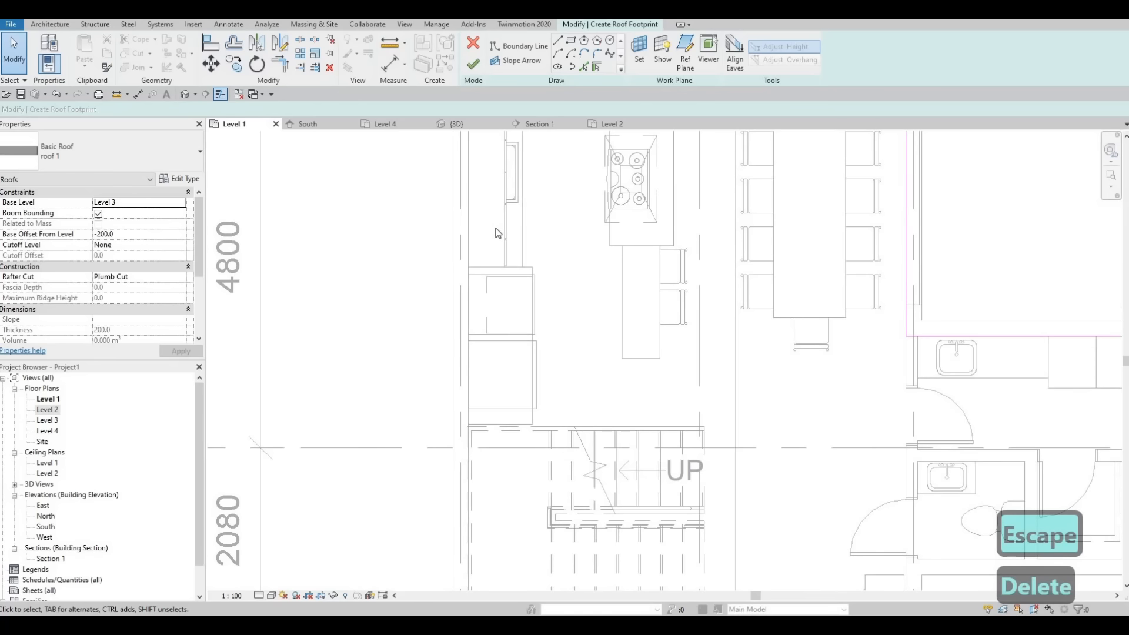
key(ctrl+z)
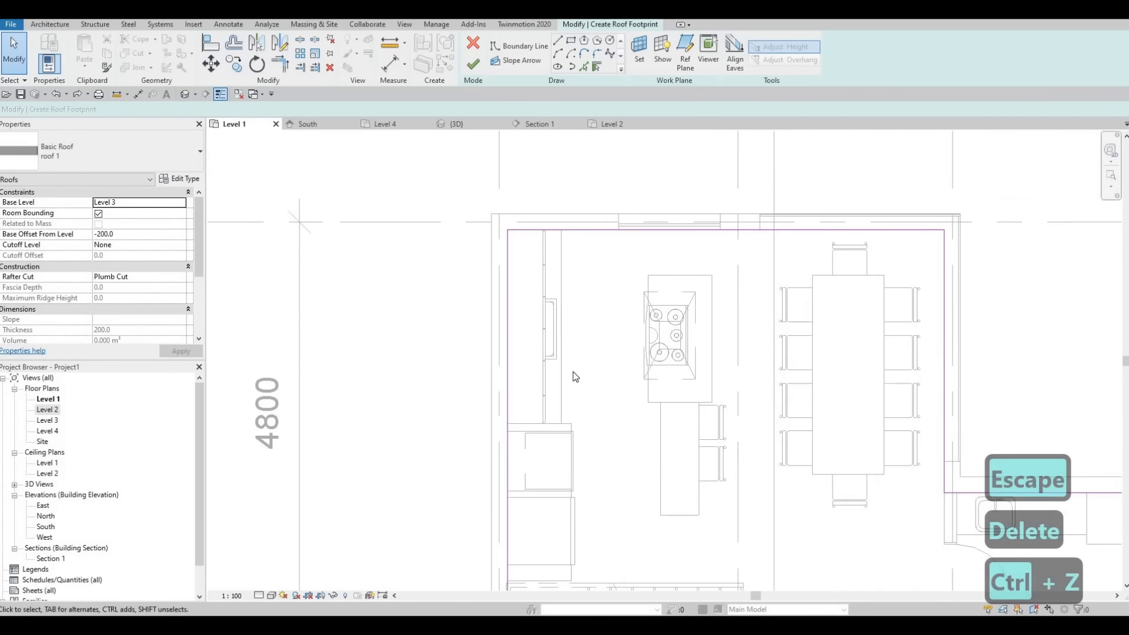
key(Escape)
Step: Trim the west boundary line and the line south of the stairs to a corner, and finish the roof footprint
scroll(393, 398, up, 2)
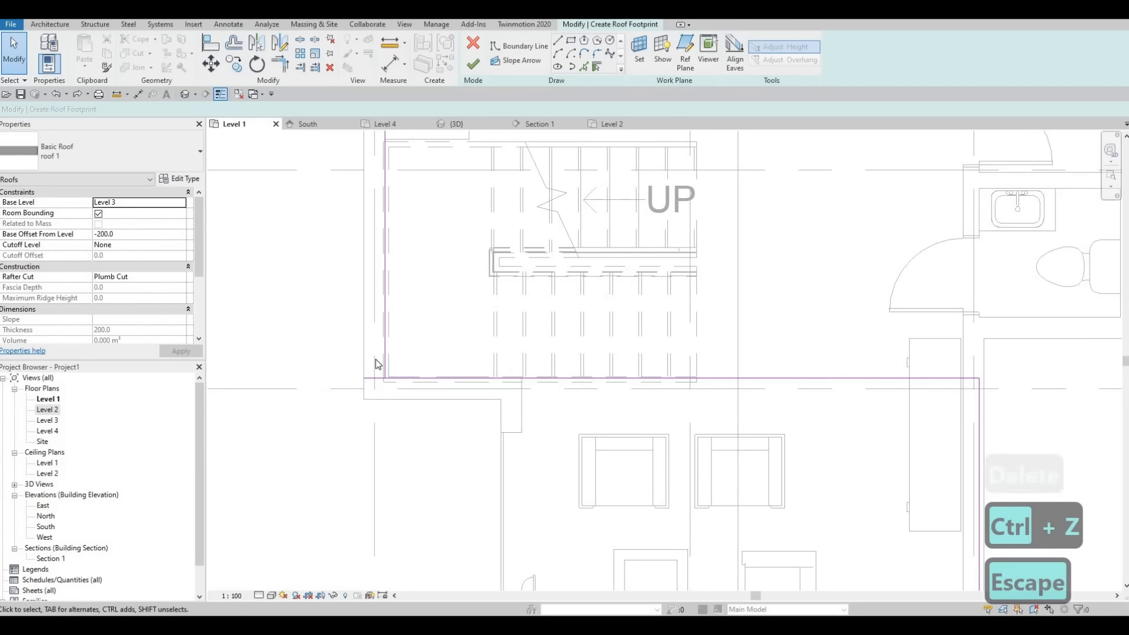
key(t)
key(r)
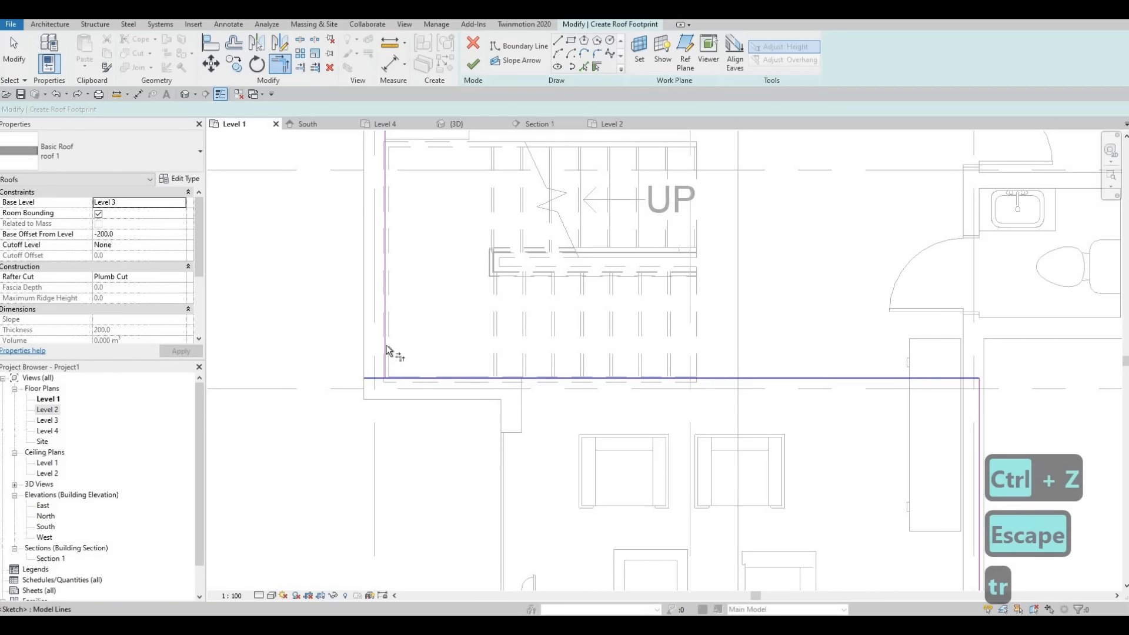
click(385, 353)
click(647, 378)
scroll(588, 306, down, 4)
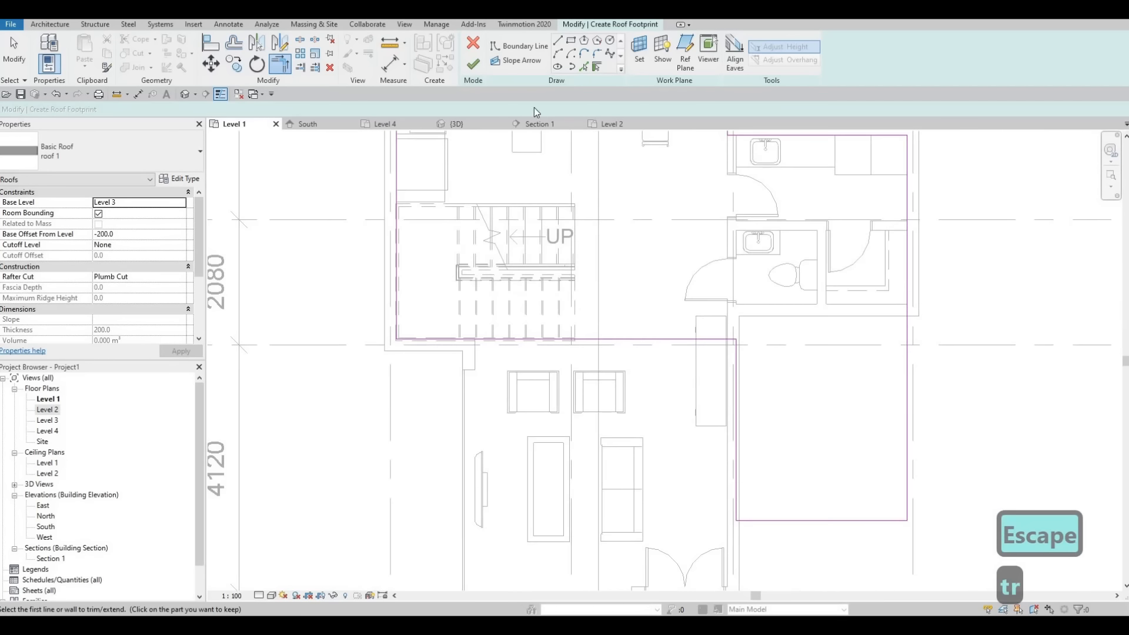
click(474, 66)
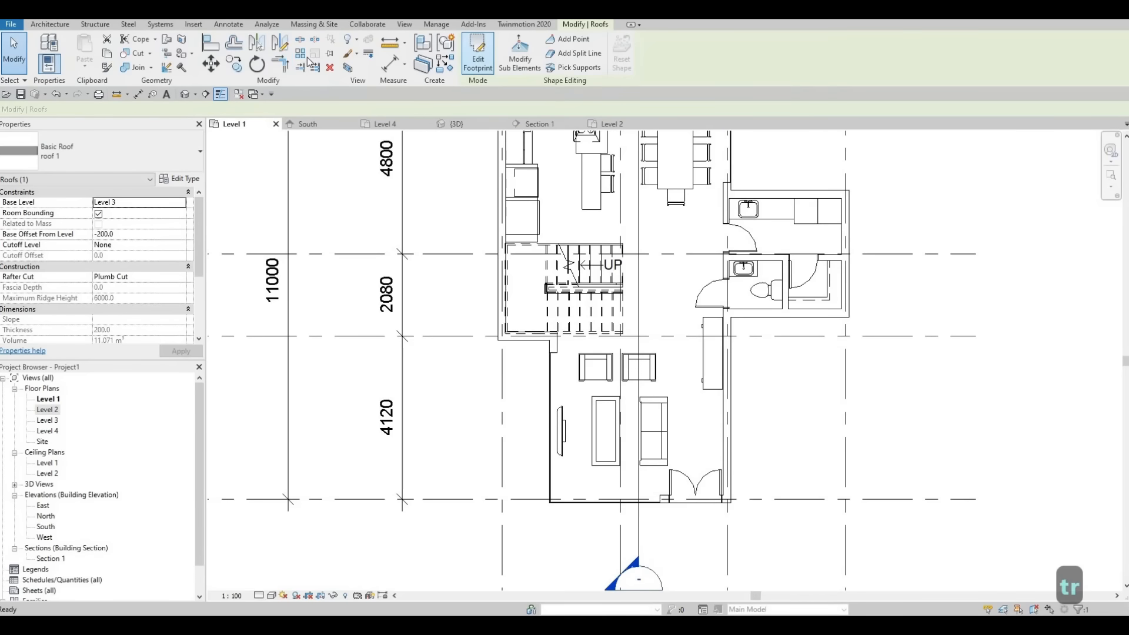
Step: Switch to the default 3D view and examine the new roof against the tops of the Level 2 walls
click(187, 94)
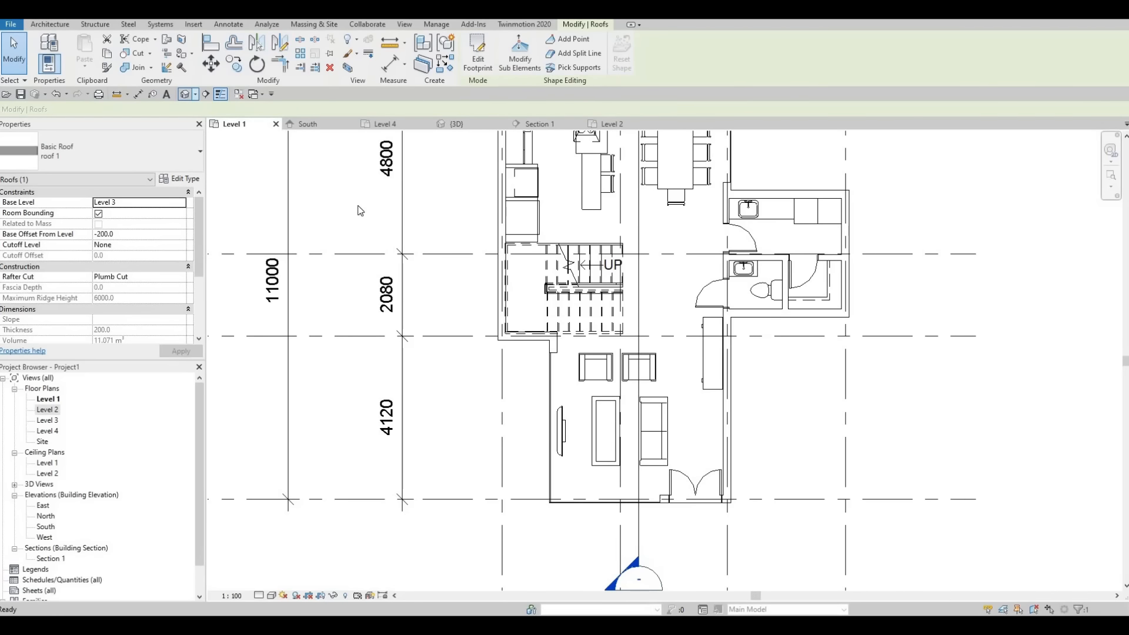
scroll(510, 298, up, 3)
shift+middle_drag(479, 327, 559, 289)
shift+middle_drag(313, 440, 426, 293)
middle_drag(661, 174, 395, 295)
middle_drag(360, 236, 312, 345)
scroll(312, 346, up, 5)
scroll(422, 297, down, 2)
key(Escape)
key(Escape)
key(Escape)
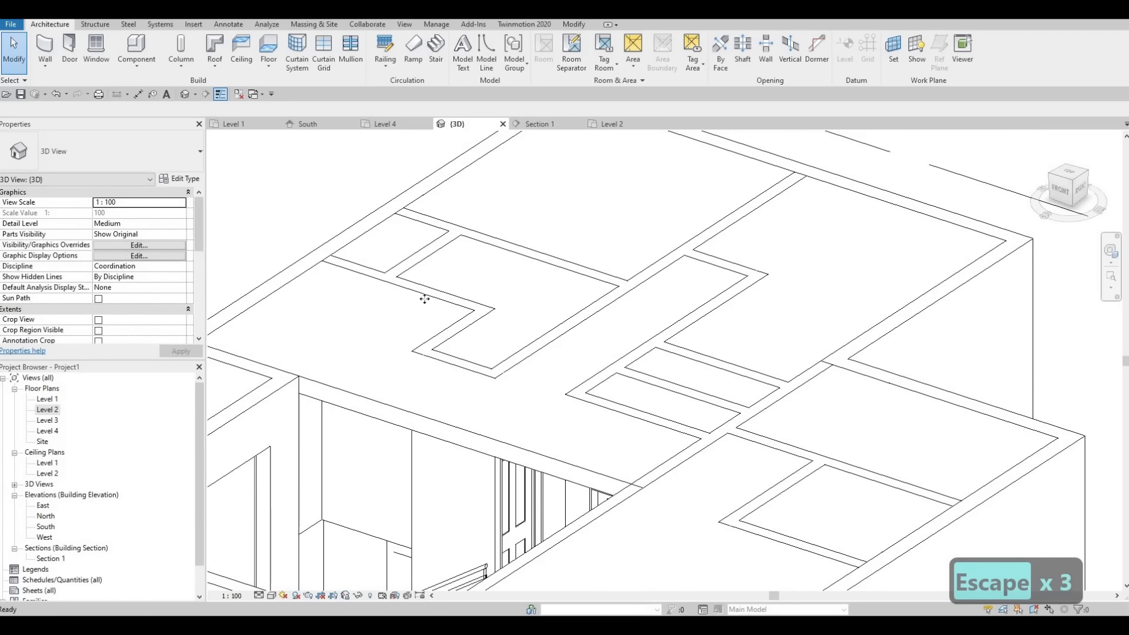
Step: Select the Level 2 interior walls in the 3D view and attach their tops to the new roof
click(464, 352)
ctrl+click(464, 352)
ctrl+click(462, 365)
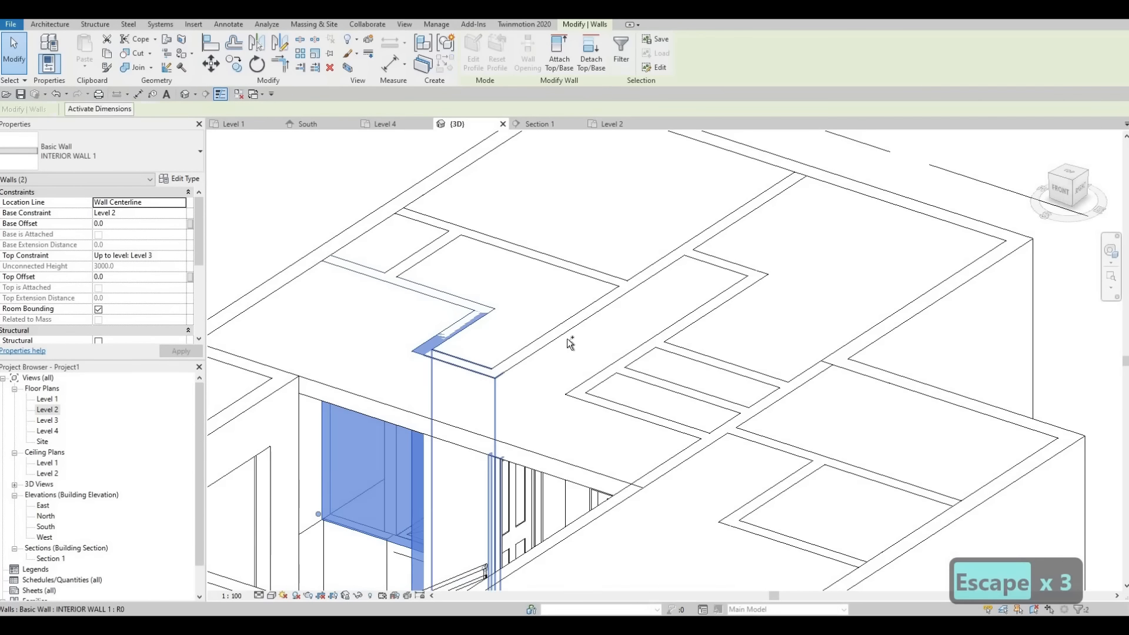
ctrl+click(466, 248)
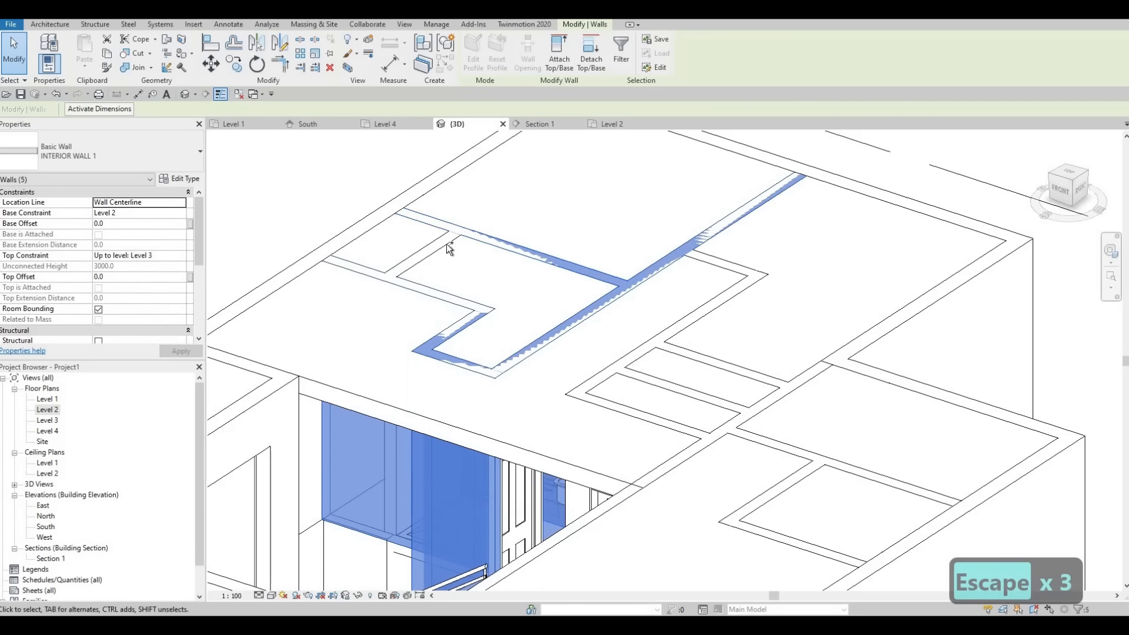
ctrl+click(696, 329)
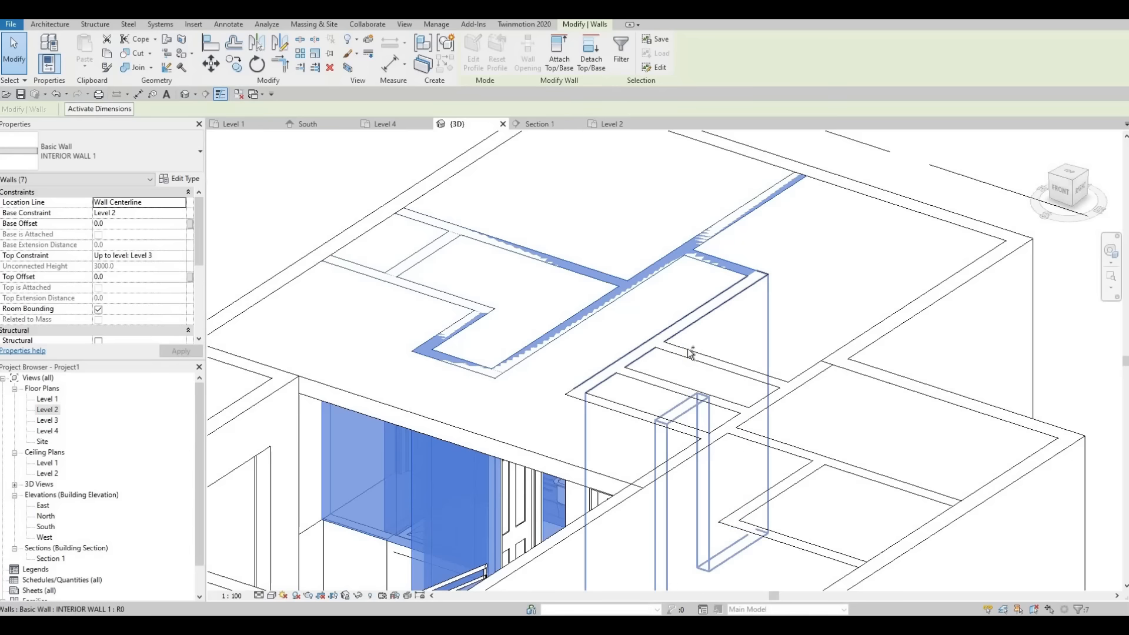
ctrl+click(671, 372)
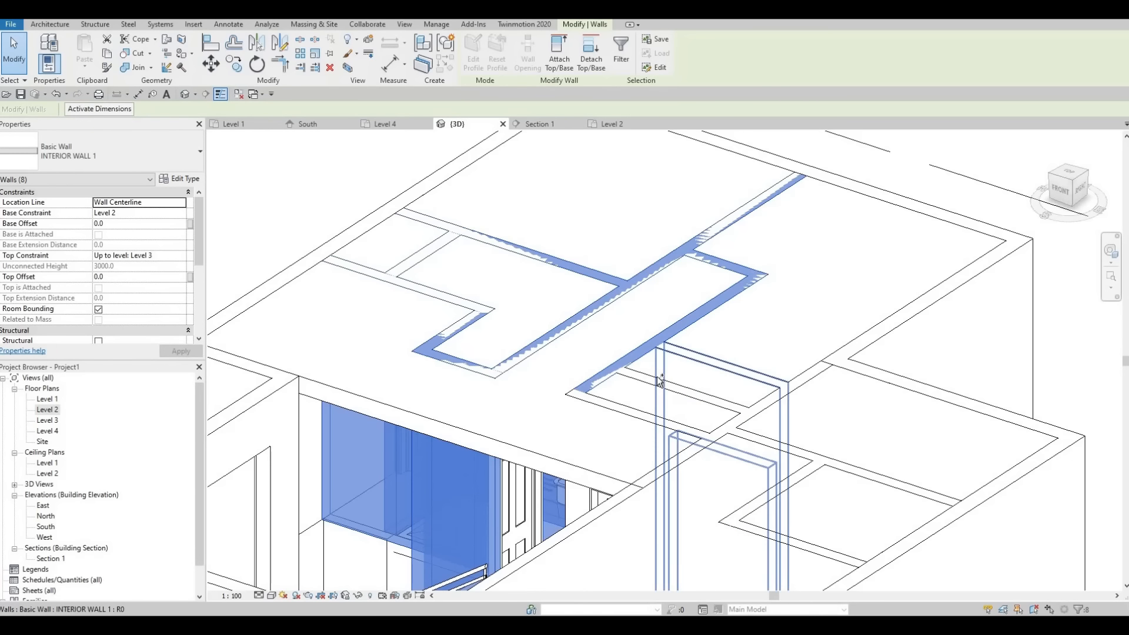
ctrl+click(768, 420)
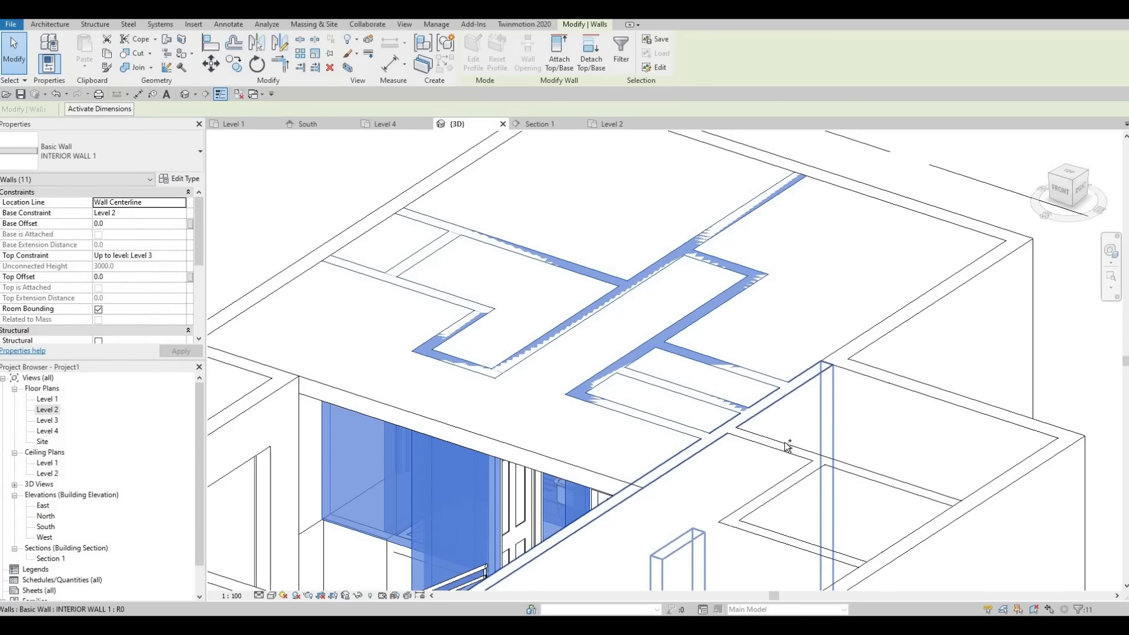
ctrl+click(797, 497)
ctrl+click(769, 538)
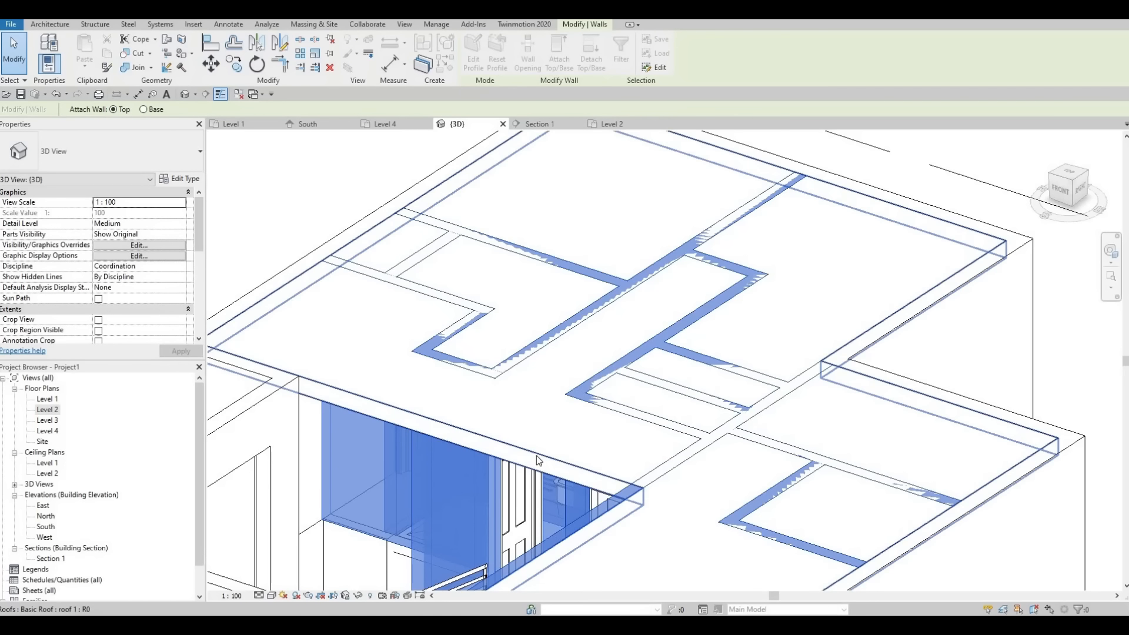
click(536, 363)
scroll(536, 363, down, 1)
key(Escape)
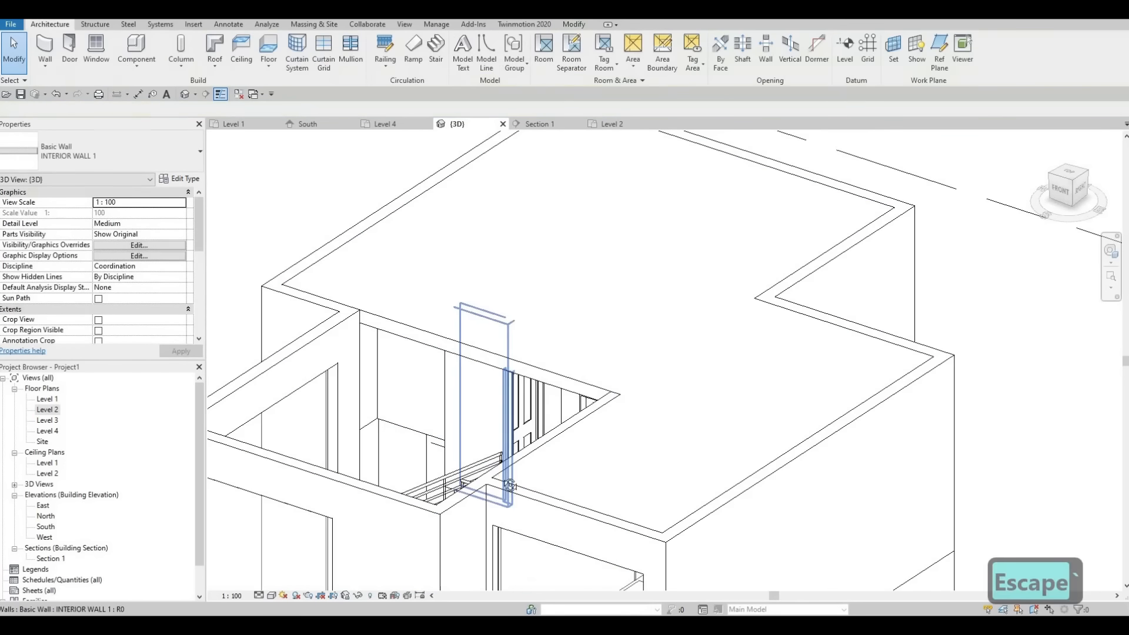
Step: Examine the attached interior walls and the open stairwell area from the front and left sides
shift+middle_drag(711, 482, 700, 338)
middle_drag(385, 489, 659, 386)
scroll(613, 376, up, 1)
scroll(659, 385, up, 2)
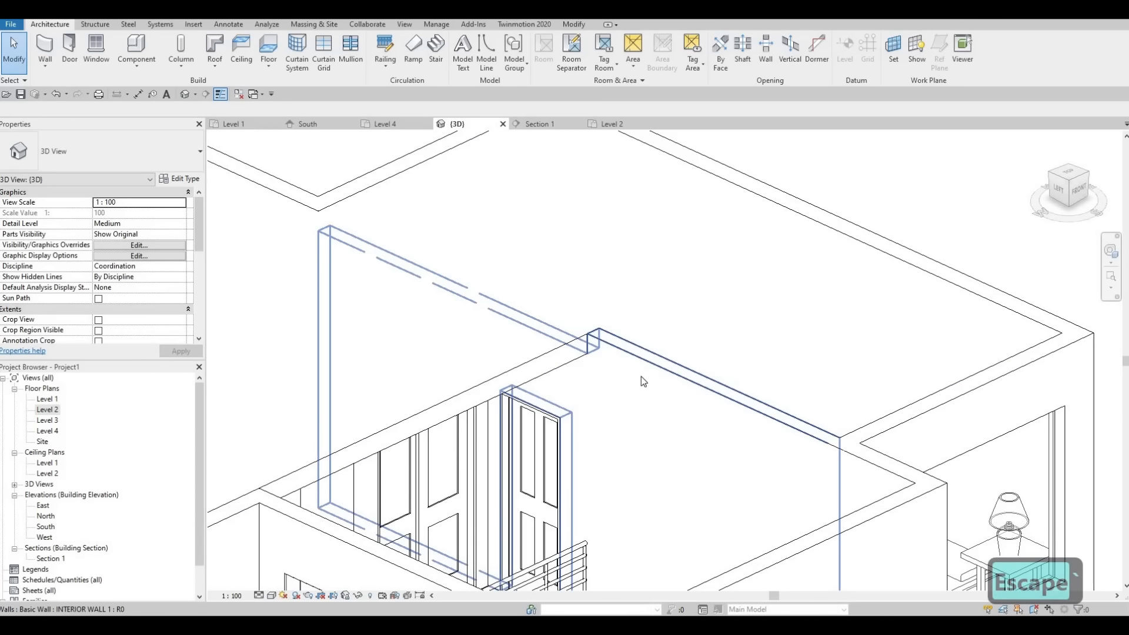
click(640, 371)
scroll(588, 358, down, 2)
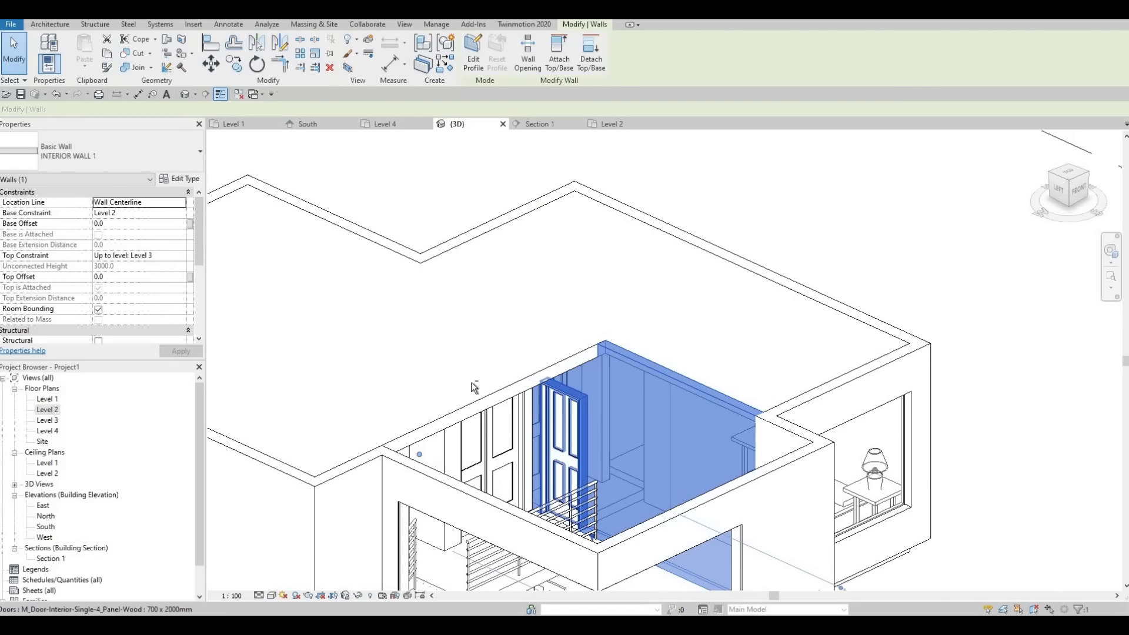
shift+middle_drag(575, 415, 588, 295)
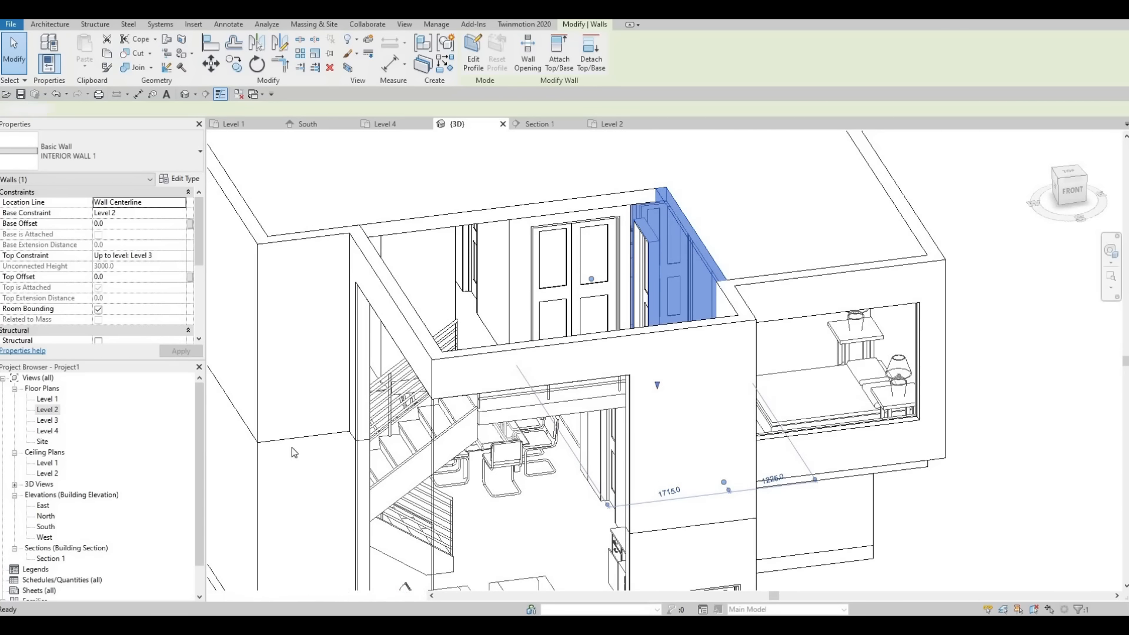
Step: Open the Level 3 floor plan and set its underlay range base level to Level 2
double_click(48, 420)
scroll(643, 287, up, 6)
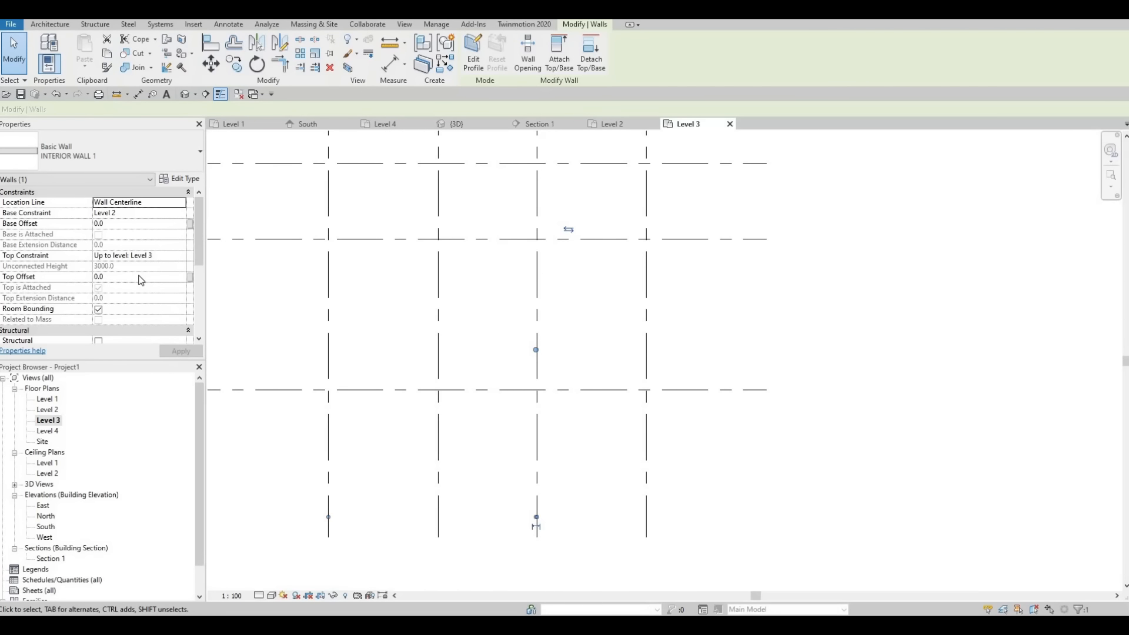
scroll(141, 280, down, 4)
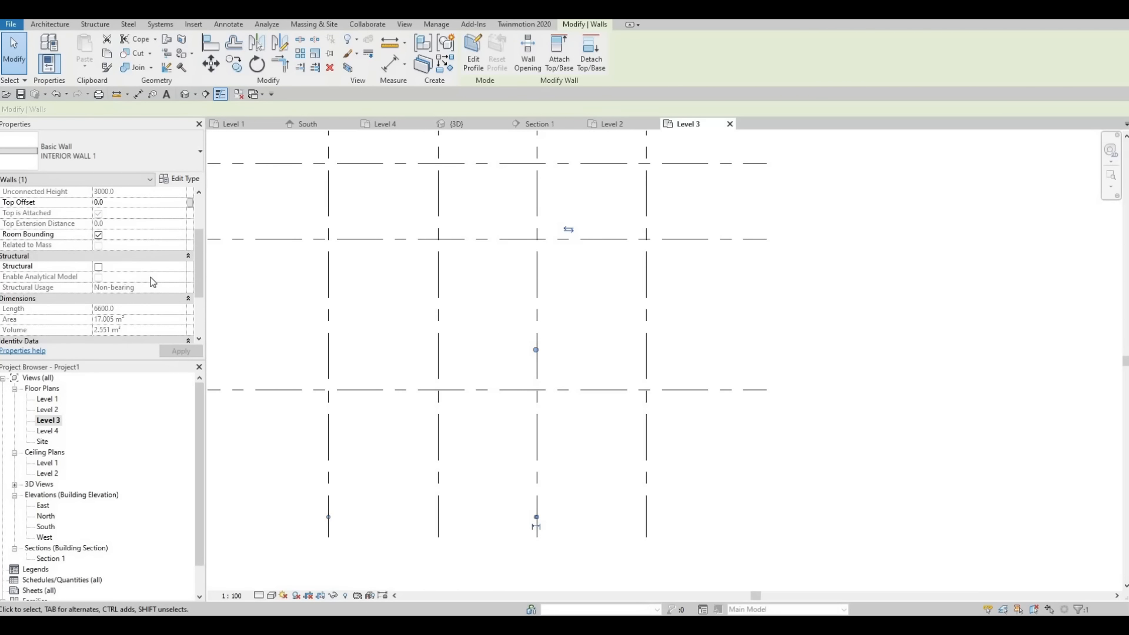
scroll(152, 283, up, 4)
scroll(149, 287, down, 6)
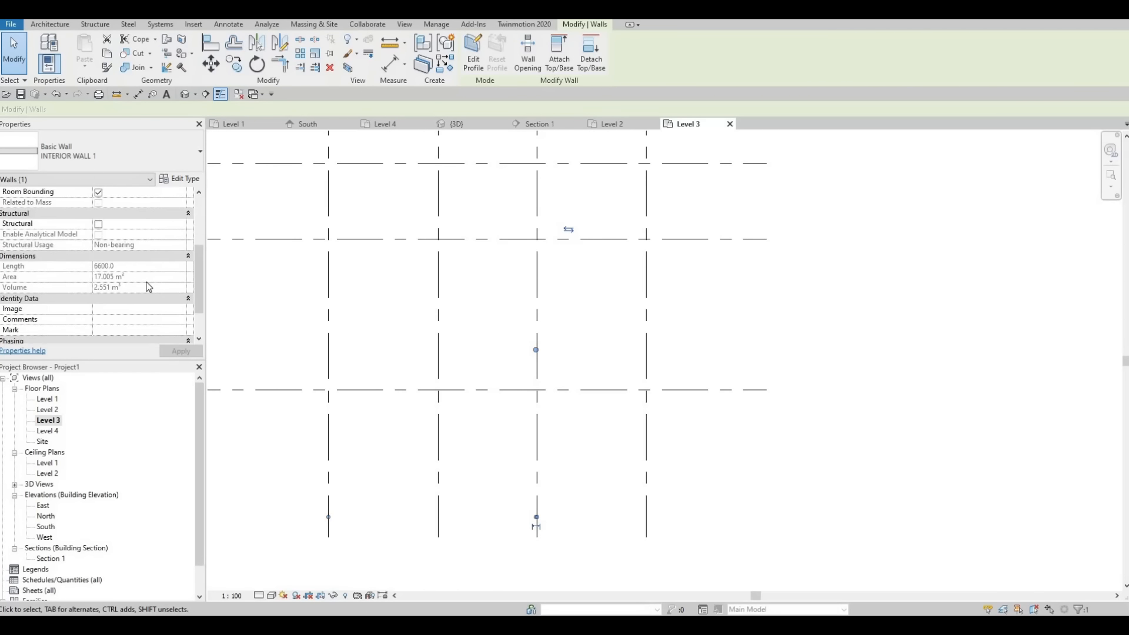
key(Escape)
key(Escape)
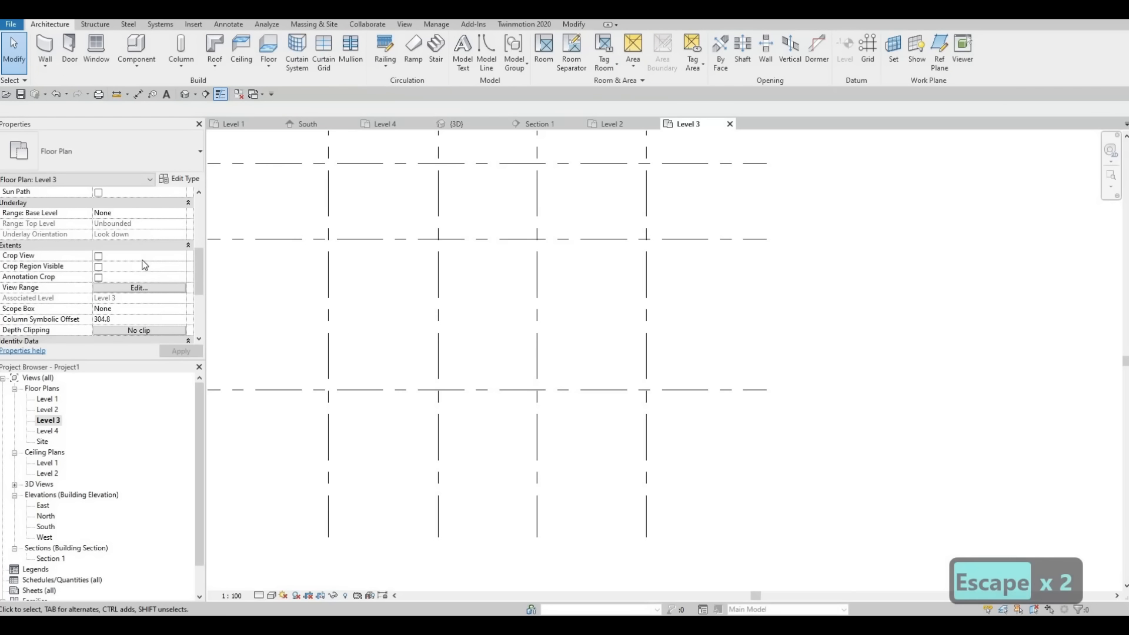
scroll(144, 264, down, 3)
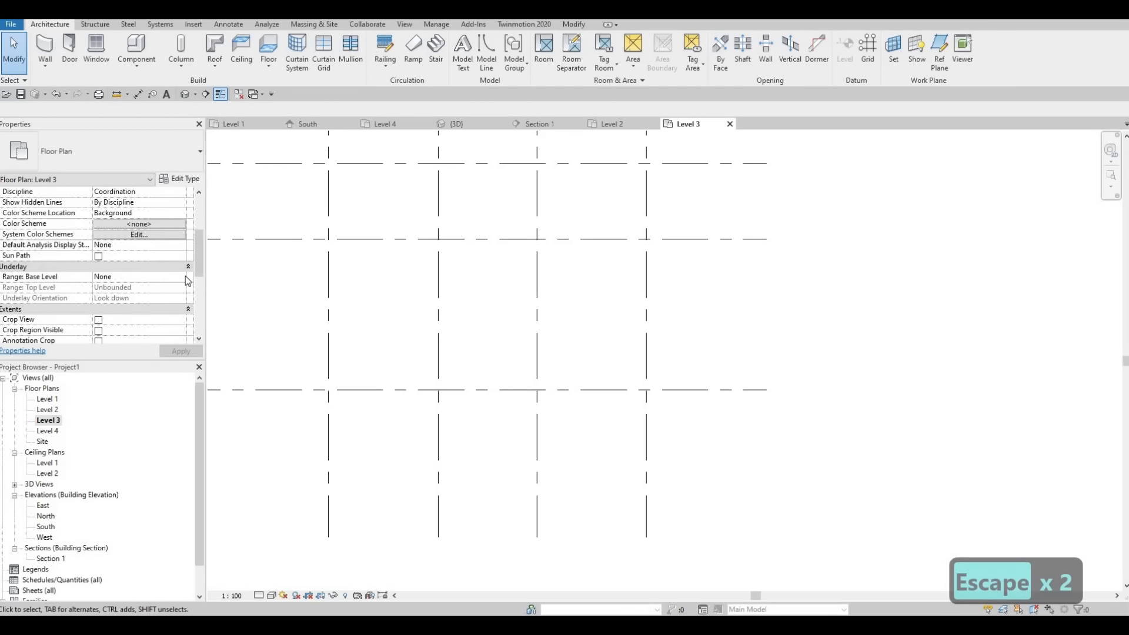
click(182, 277)
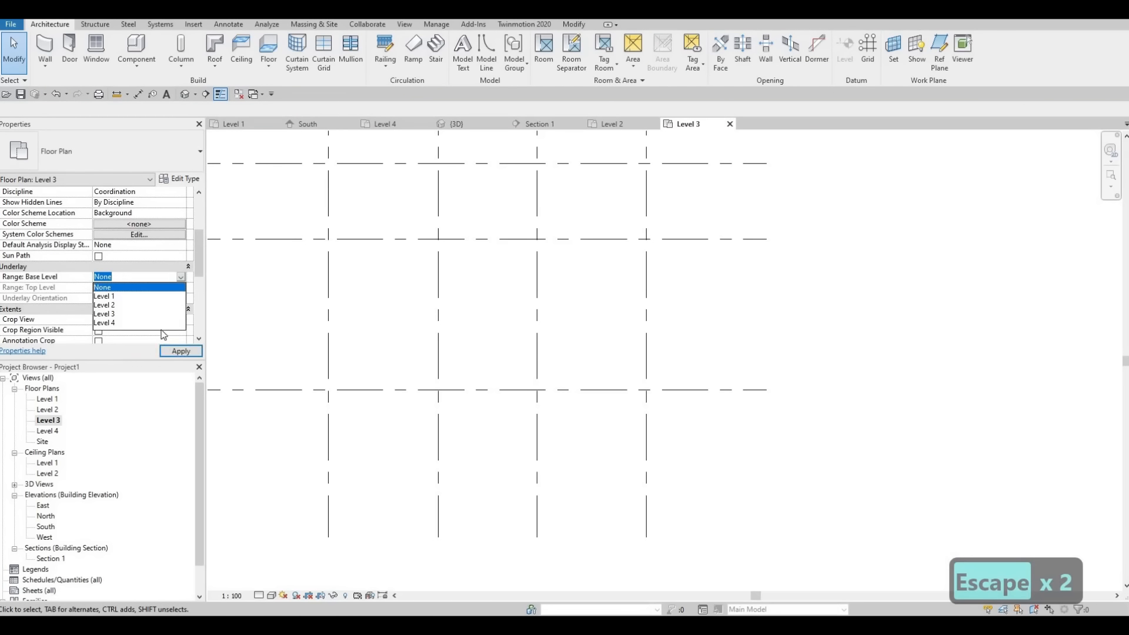
click(104, 304)
scroll(445, 370, up, 1)
key(Escape)
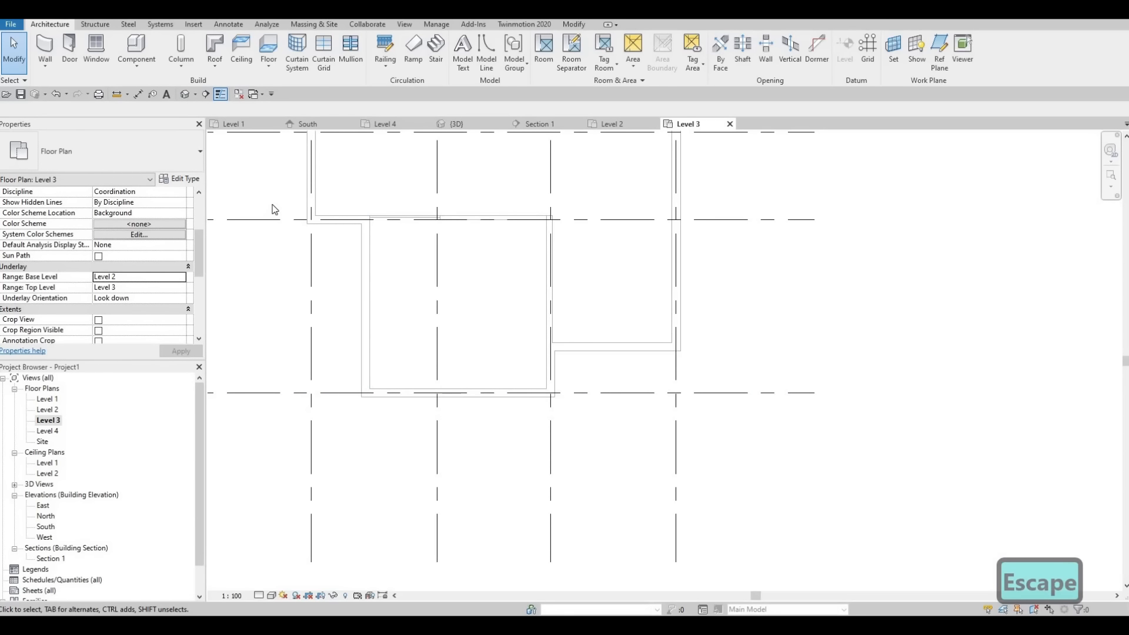
key(Escape)
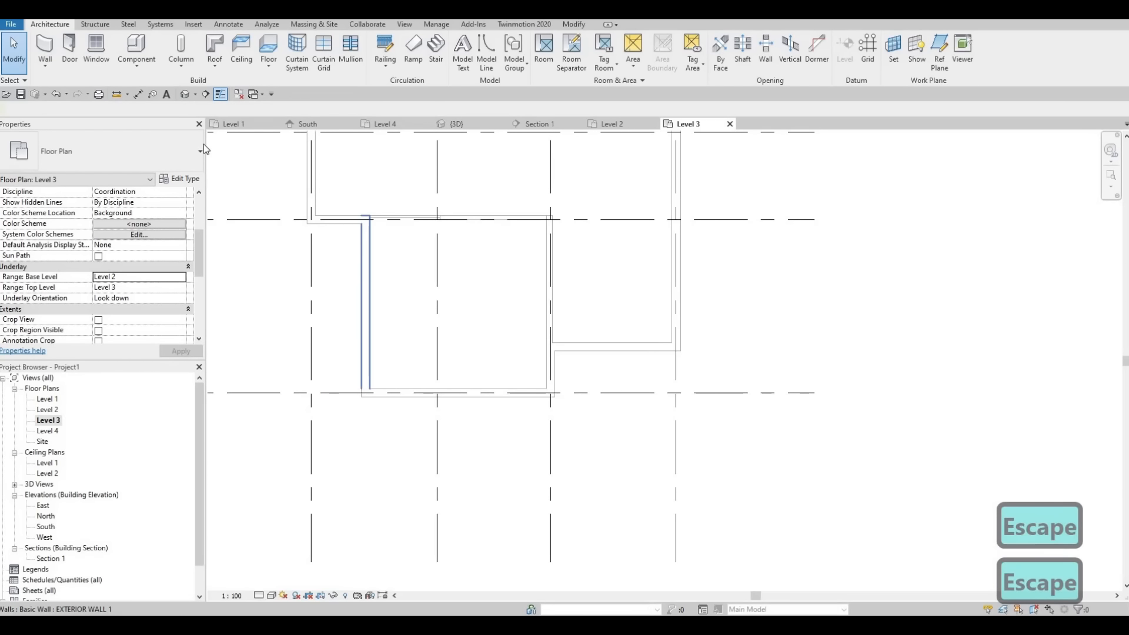
Step: Create a rectangle of EXTERIOR WALL 1 walls on Level 3 up to Level 4, following the centerlines of the walls around the stairwell
click(365, 283)
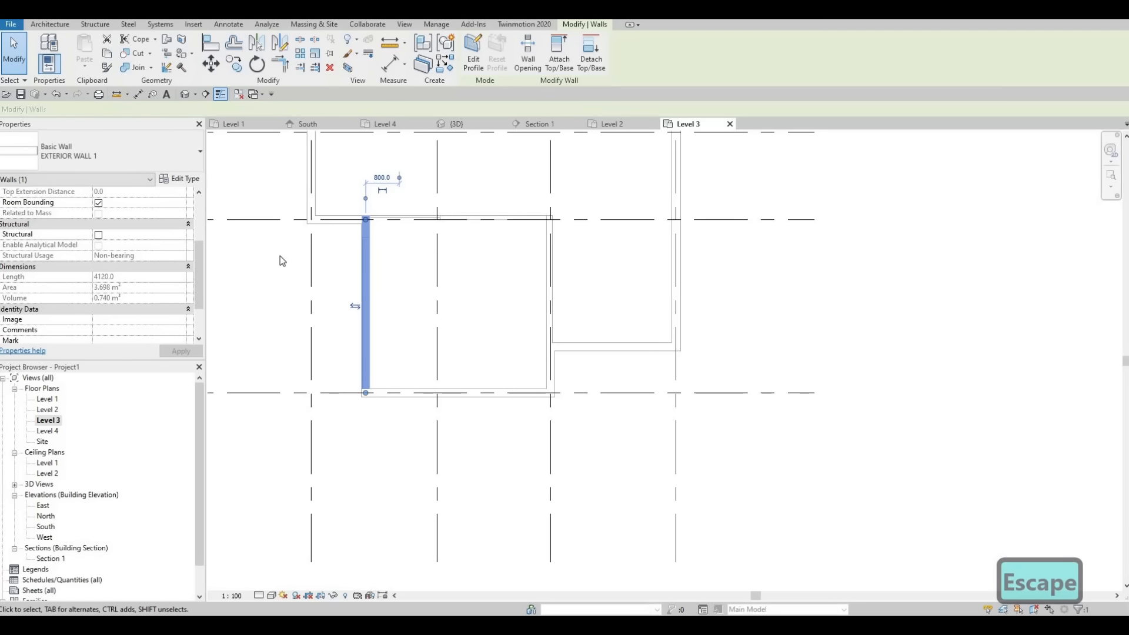
key(c)
key(s)
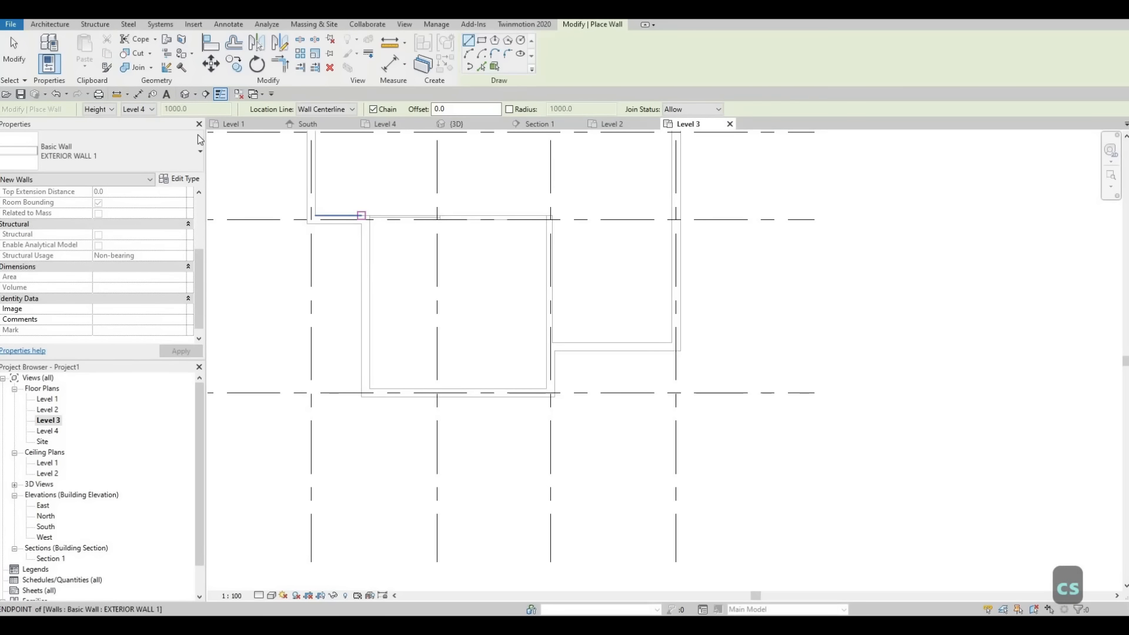
scroll(362, 219, up, 3)
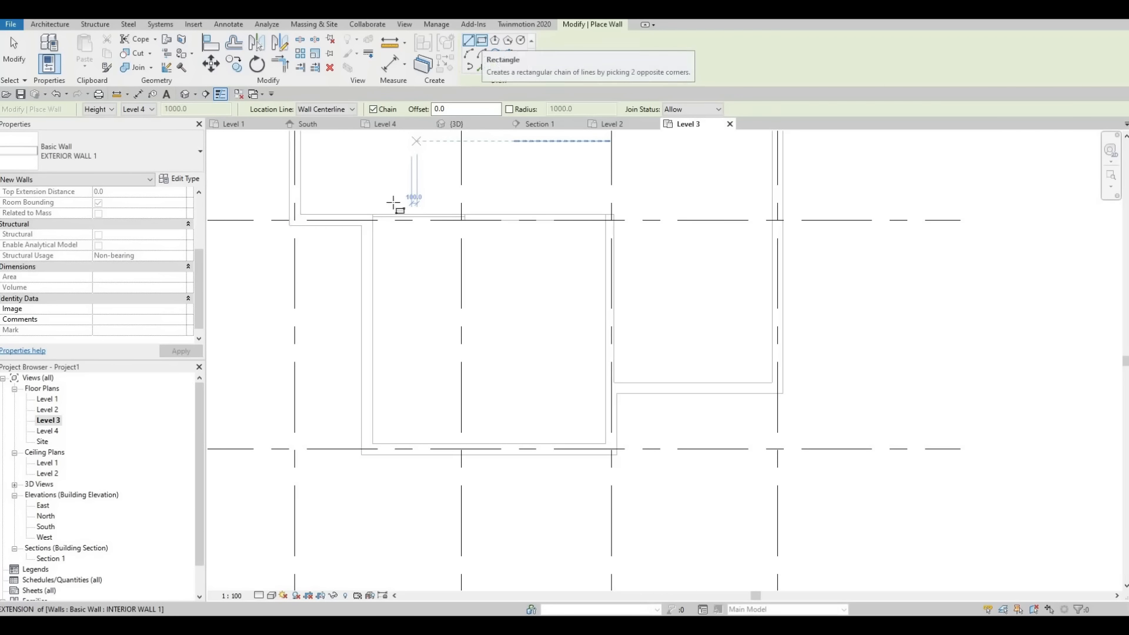
click(482, 43)
scroll(365, 232, up, 8)
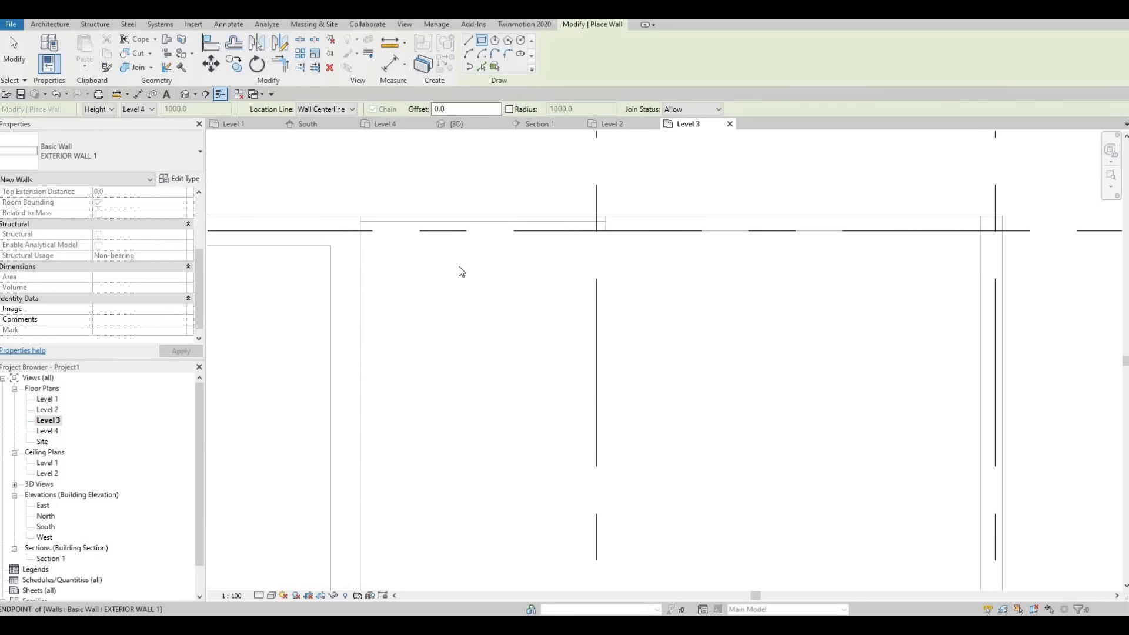
click(345, 231)
middle_drag(535, 442, 458, 177)
scroll(459, 177, down, 3)
middle_drag(640, 420, 557, 290)
scroll(557, 290, down, 1)
scroll(628, 365, up, 3)
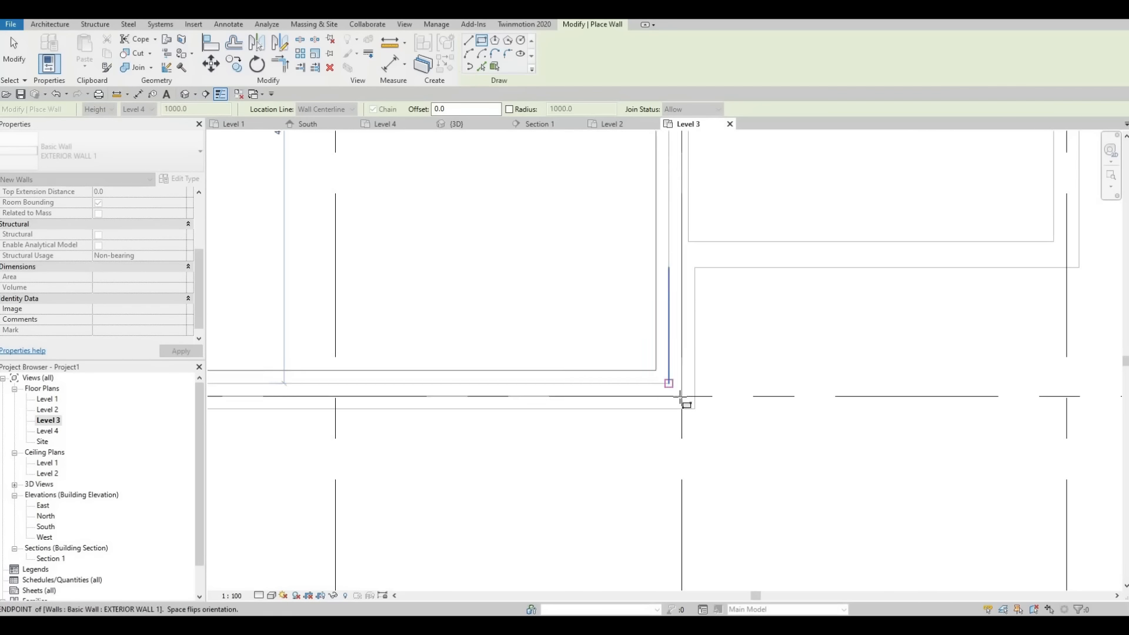
click(681, 398)
key(Escape)
key(Escape)
key(Escape)
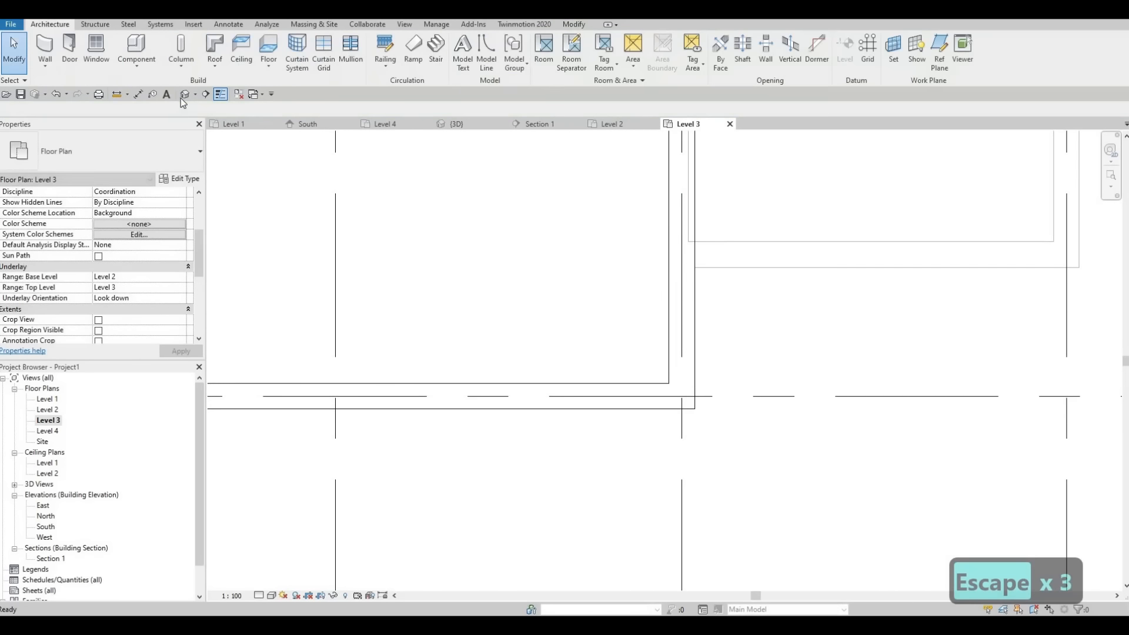
Step: Switch to the default 3D view and examine the new walls above the stairwell
click(185, 94)
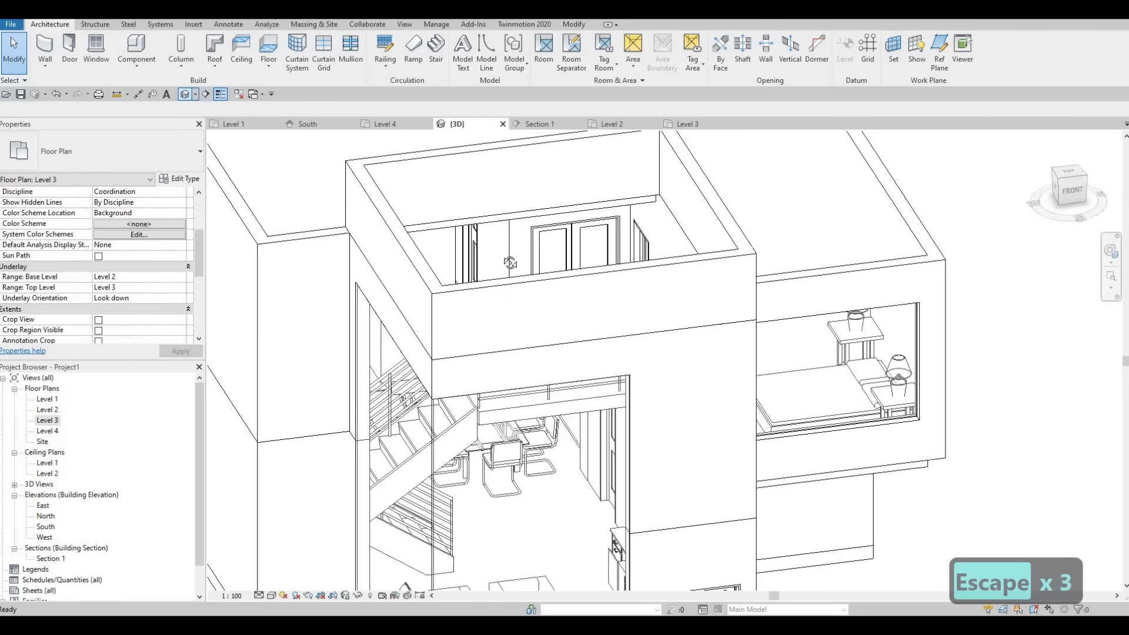
shift+middle_drag(447, 200, 573, 283)
shift+middle_drag(512, 213, 450, 311)
middle_drag(406, 218, 406, 246)
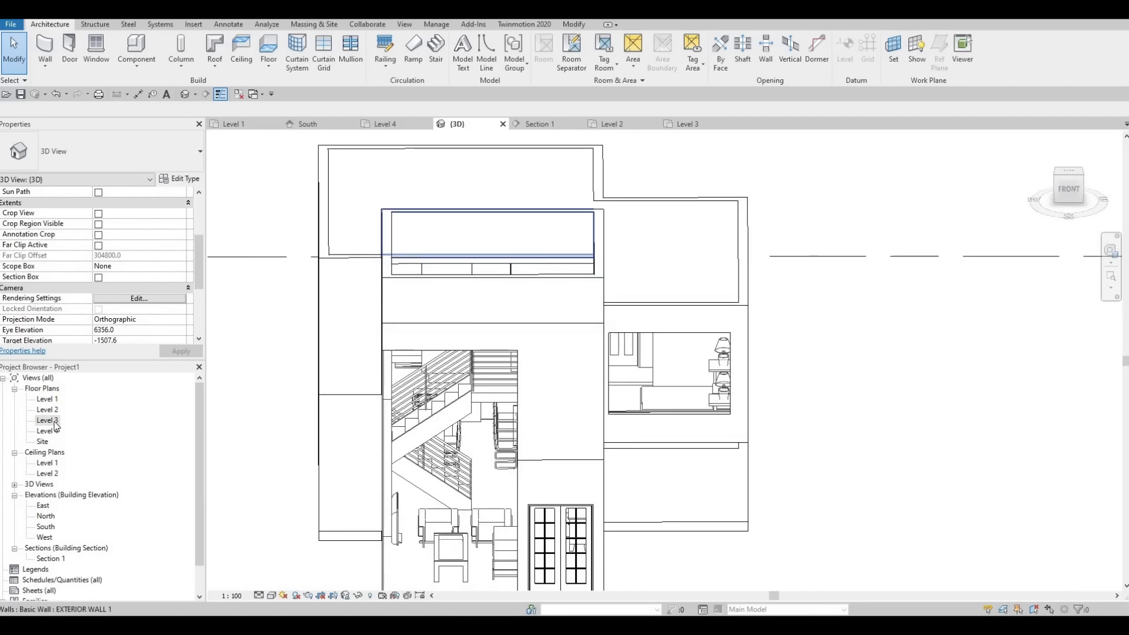
Step: Create a roof 1 roof by footprint on Level 3 with a rectangular boundary along the inner faces of the new stairwell walls
scroll(391, 420, down, 4)
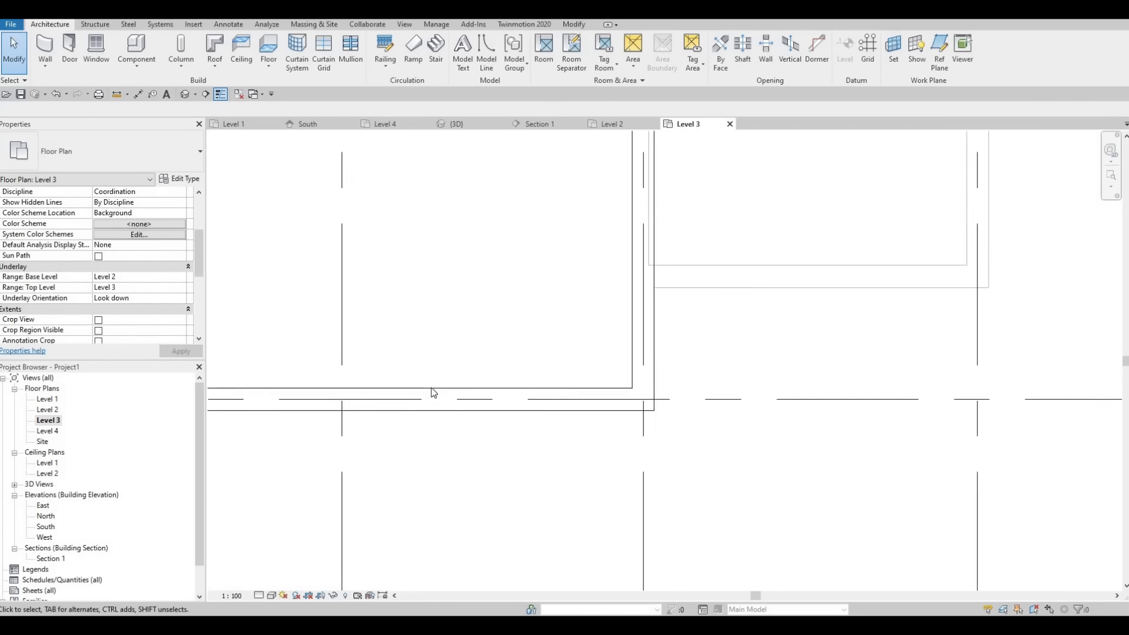
middle_drag(432, 400, 436, 408)
scroll(436, 407, down, 3)
middle_drag(222, 182, 279, 268)
scroll(279, 269, down, 1)
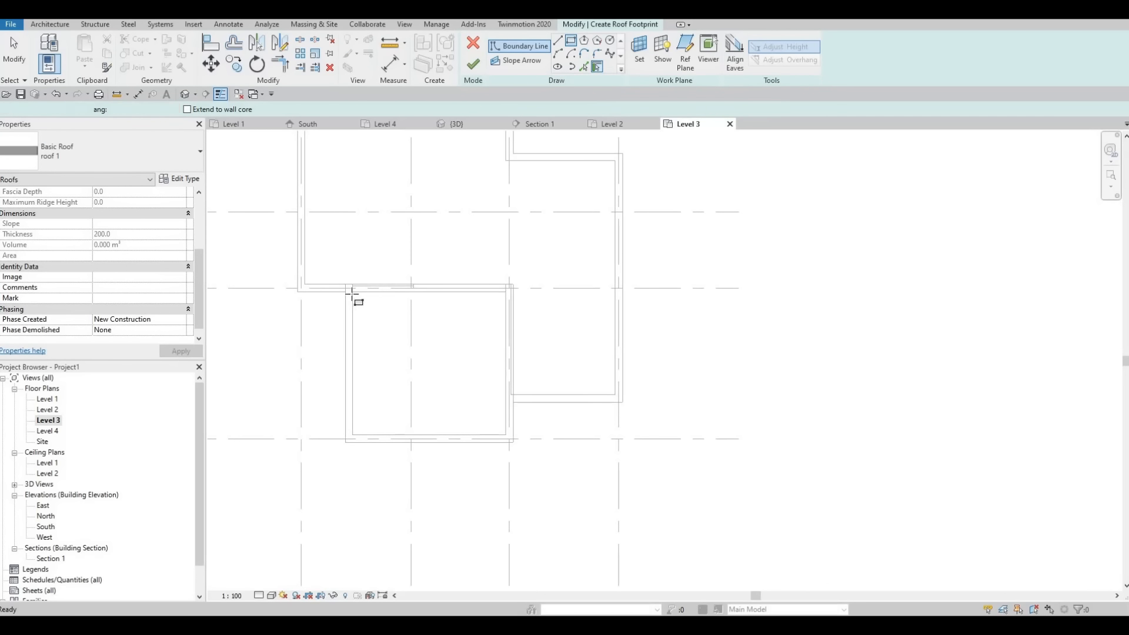
click(504, 437)
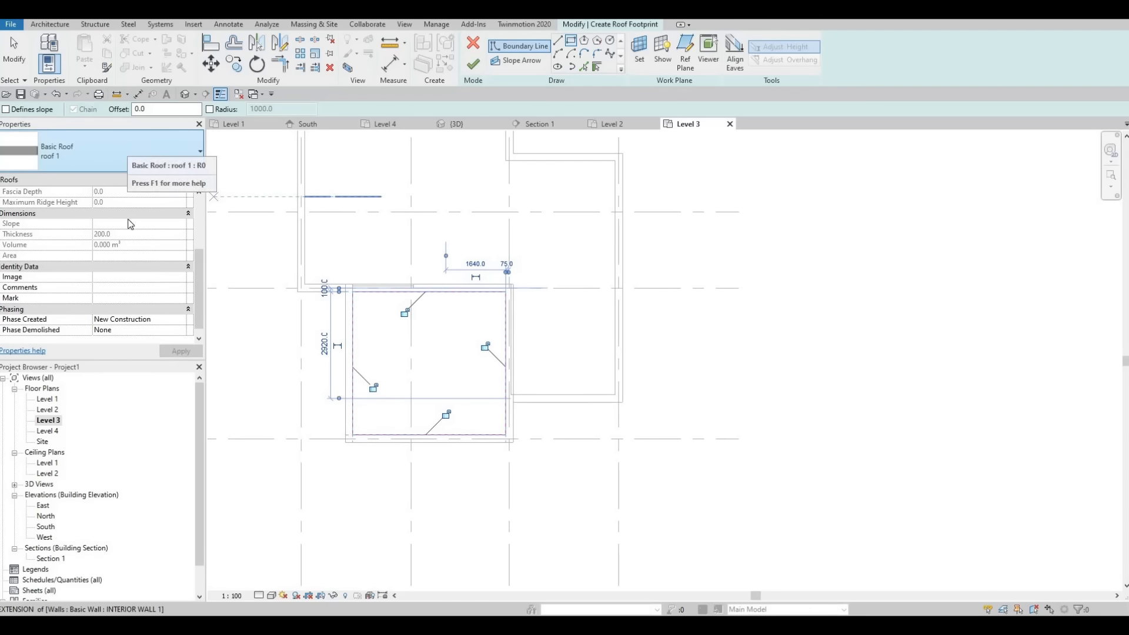
key(Escape)
key(Escape)
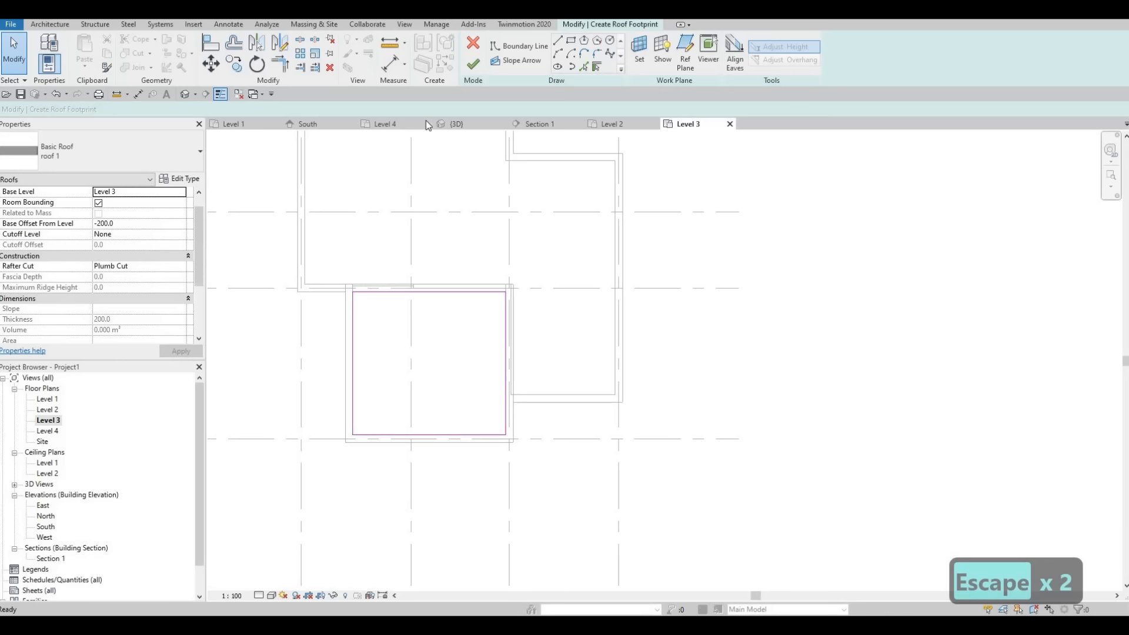
click(474, 64)
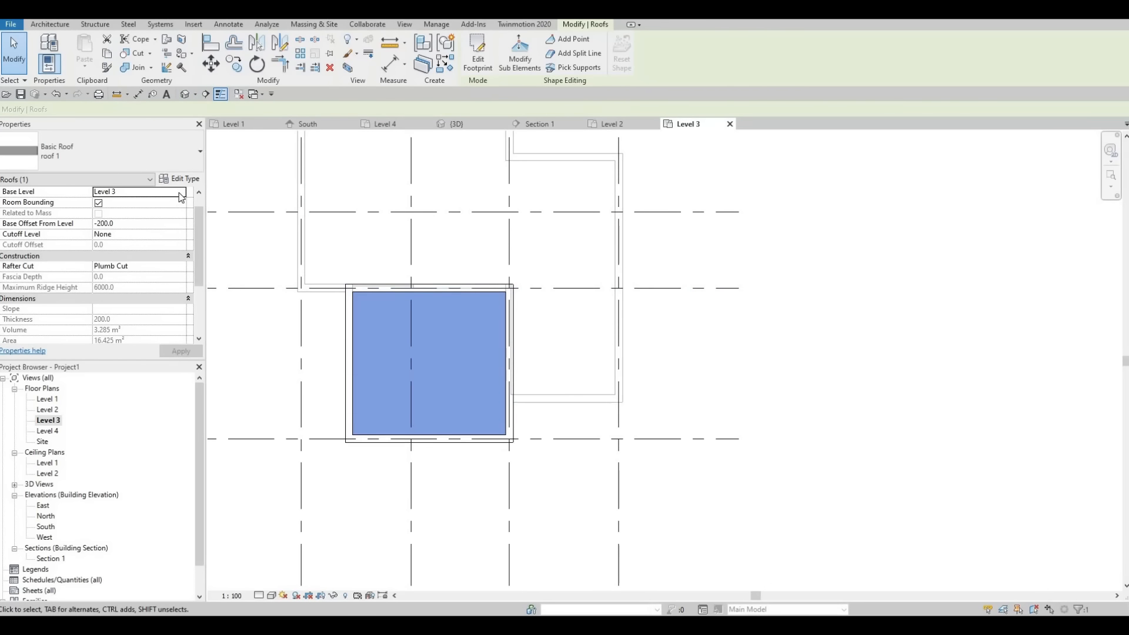
Step: Change the stairwell roof's base level to Level 4
click(181, 193)
key(Escape)
key(Escape)
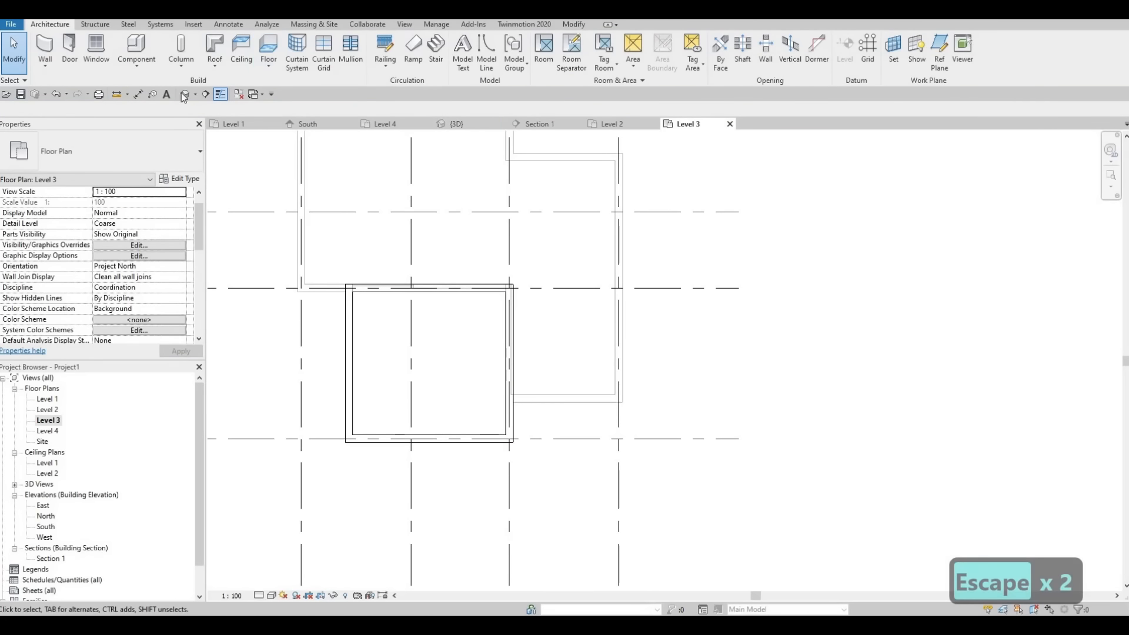
Step: Return to the 3D view and examine the raised stairwell roof and the building exterior from several sides
click(458, 124)
shift+middle_drag(506, 315, 564, 291)
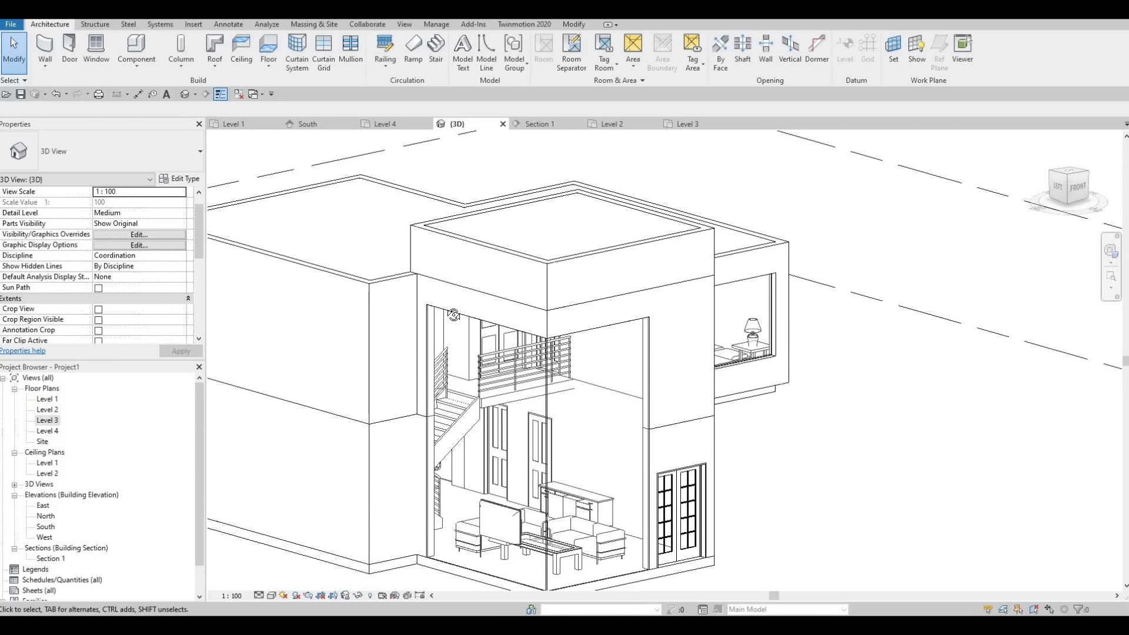
shift+middle_drag(461, 309, 320, 239)
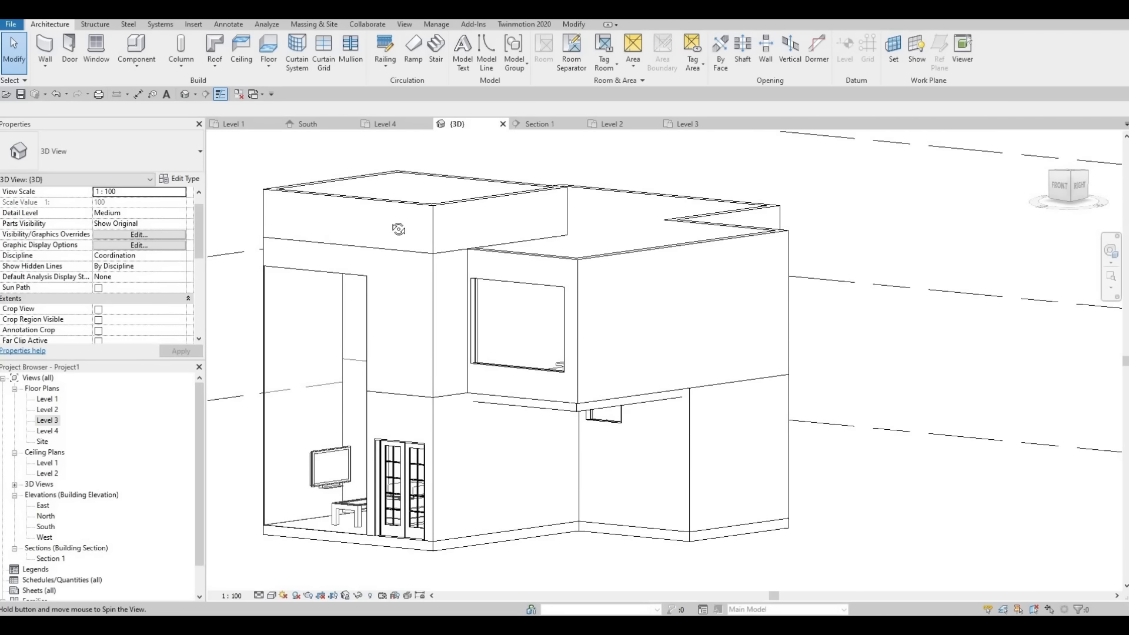
shift+middle_drag(398, 230, 471, 293)
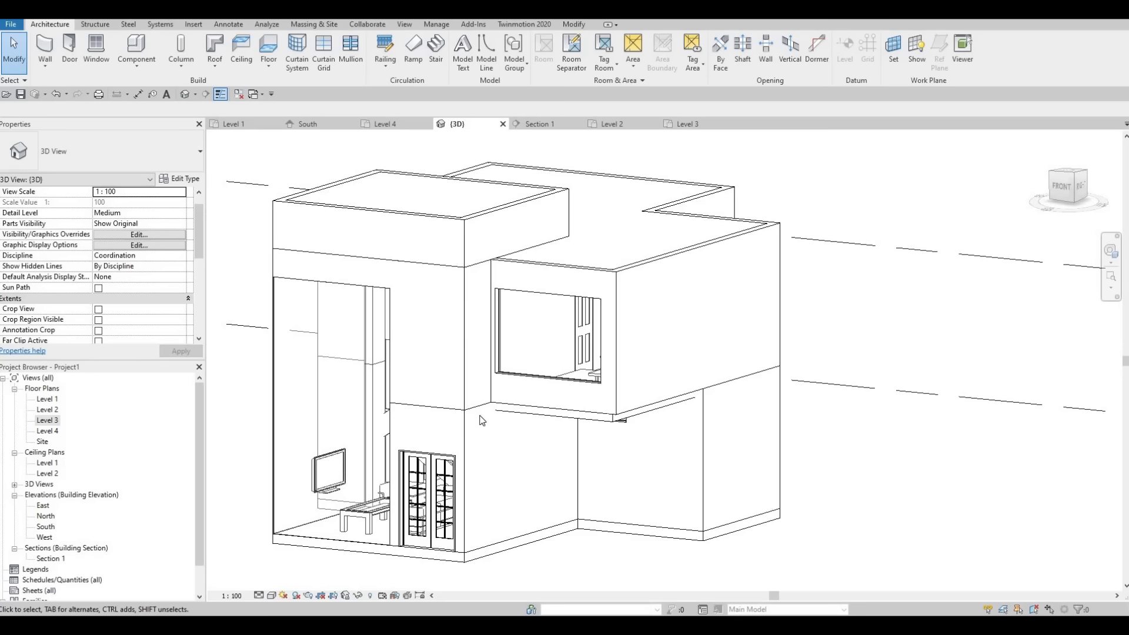
Step: Examine the front facade, the raised stairwell volume and the Level 2 window bay from several sides in 3D
shift+middle_drag(518, 392, 243, 339)
scroll(470, 383, up, 2)
scroll(488, 371, up, 2)
scroll(244, 352, down, 2)
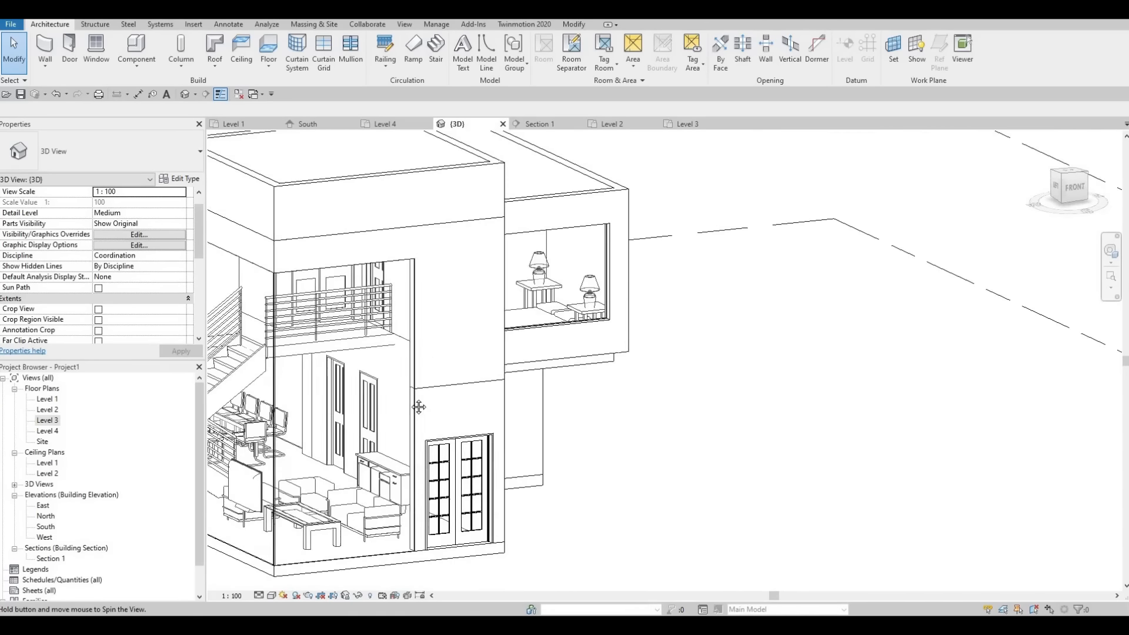
shift+middle_drag(418, 406, 512, 407)
scroll(347, 383, down, 2)
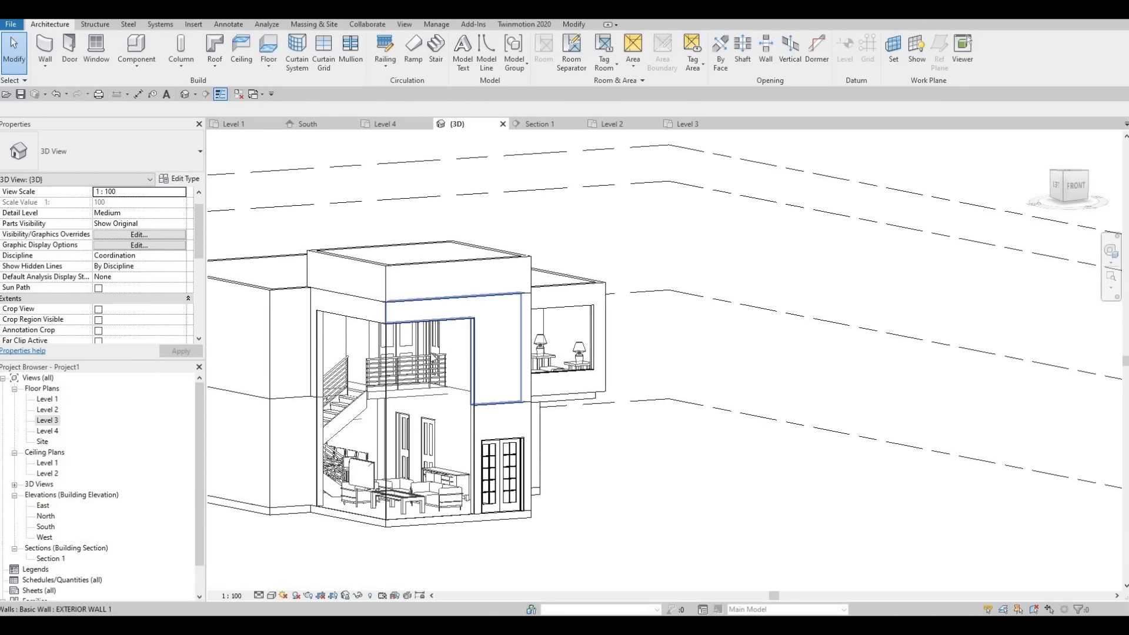
scroll(400, 272, up, 2)
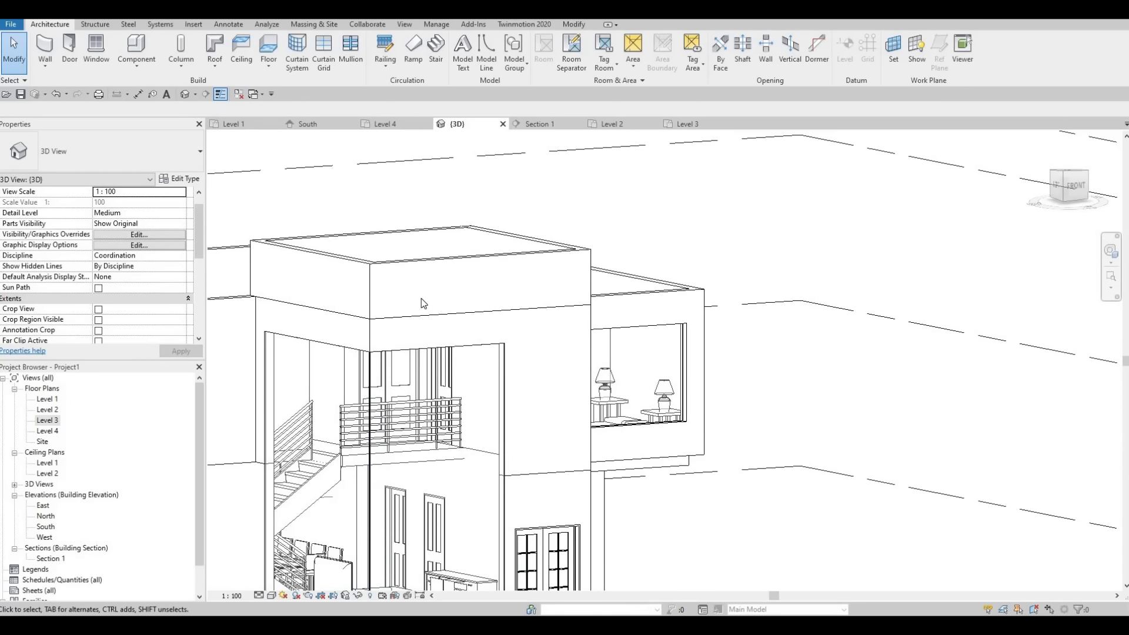
middle_drag(484, 351, 320, 278)
scroll(340, 344, up, 3)
shift+middle_drag(311, 373, 300, 331)
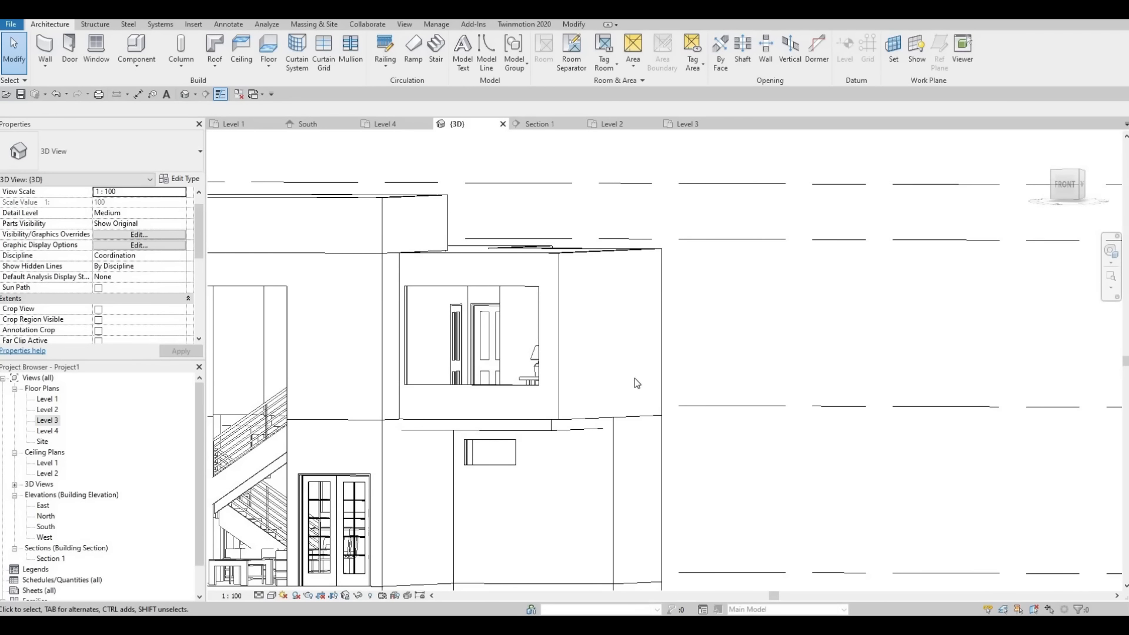
shift+middle_drag(639, 382, 538, 294)
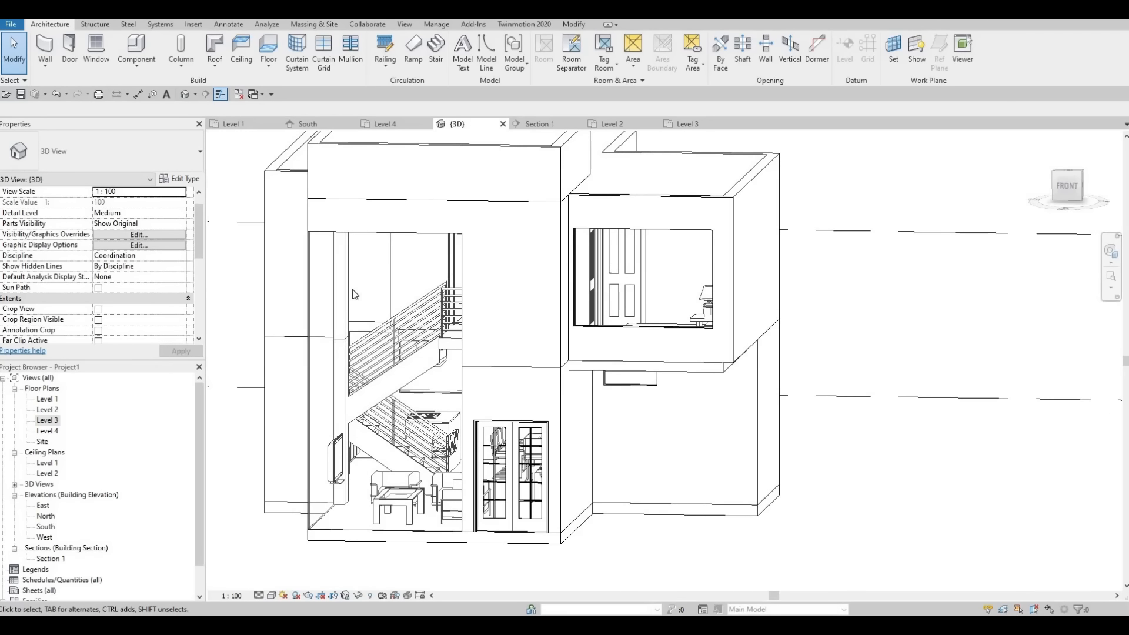
Step: In the Level 2 floor plan, extend the bedroom's front exterior wall into the stairwell area to a length of about 4300 mm
key(F1)
double_click(53, 410)
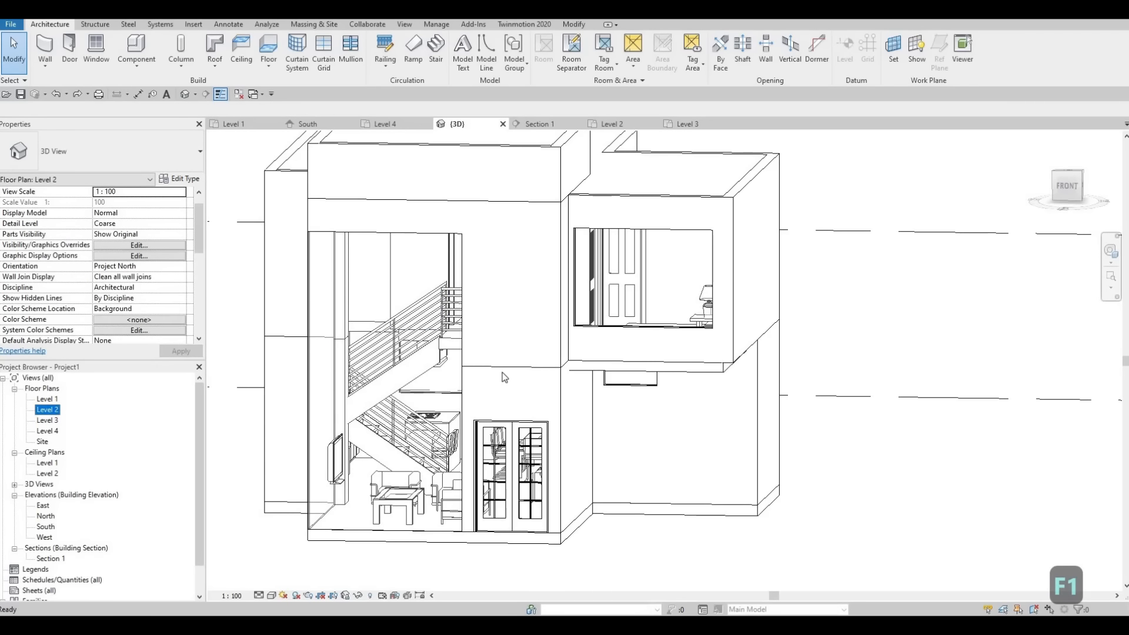
middle_drag(524, 353, 446, 308)
scroll(446, 307, down, 1)
middle_drag(567, 464, 584, 346)
scroll(584, 350, up, 2)
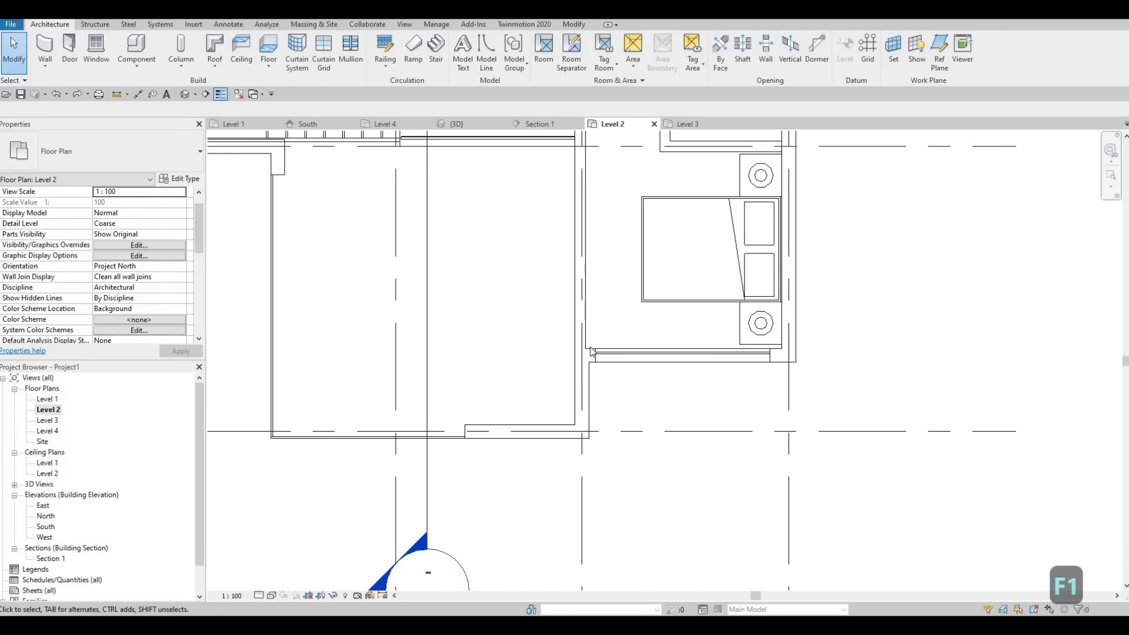
click(581, 357)
drag(529, 352, 491, 354)
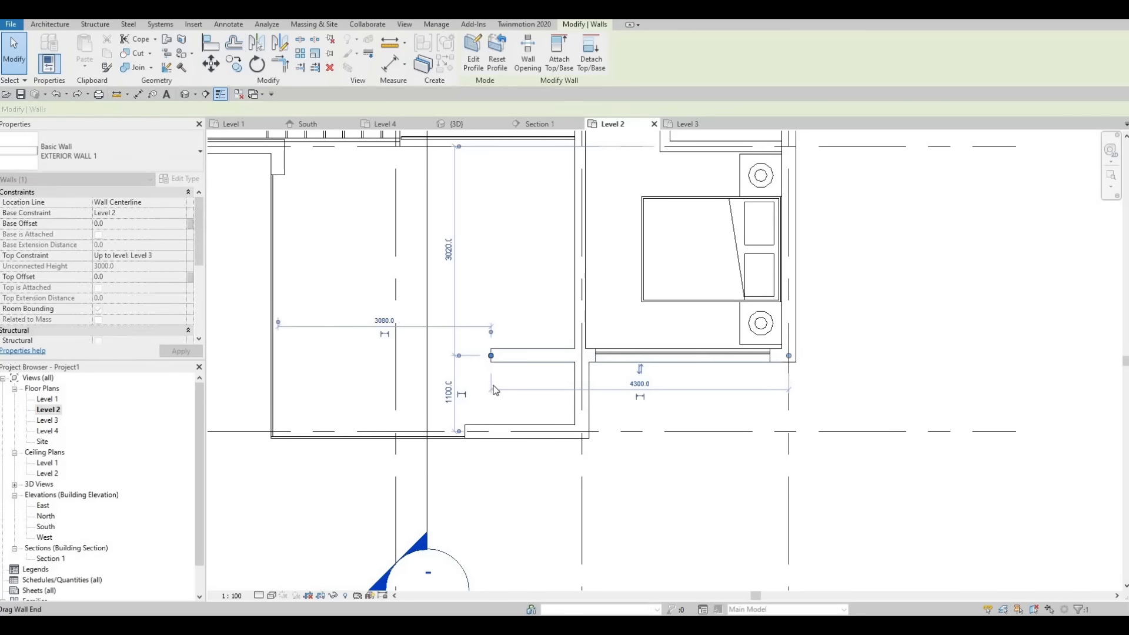
key(Escape)
key(Escape)
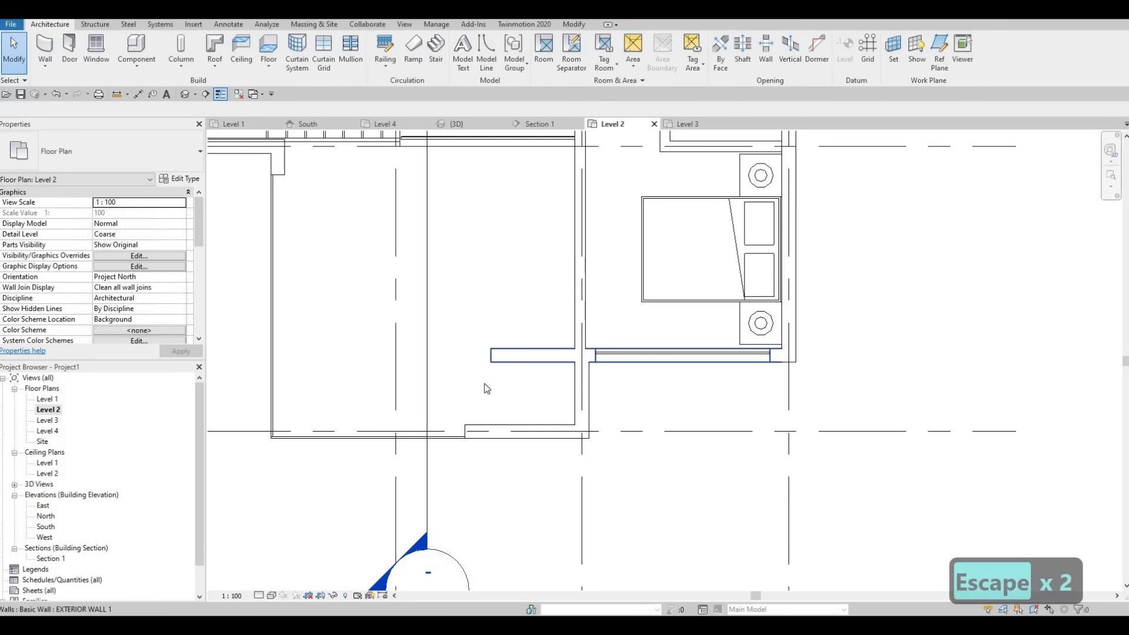
Step: Draw an 1100 mm EXTERIOR WALL 1 segment on Level 2 from the stairwell's front wall back to the line of the extended bedroom wall
click(503, 360)
key(c)
key(s)
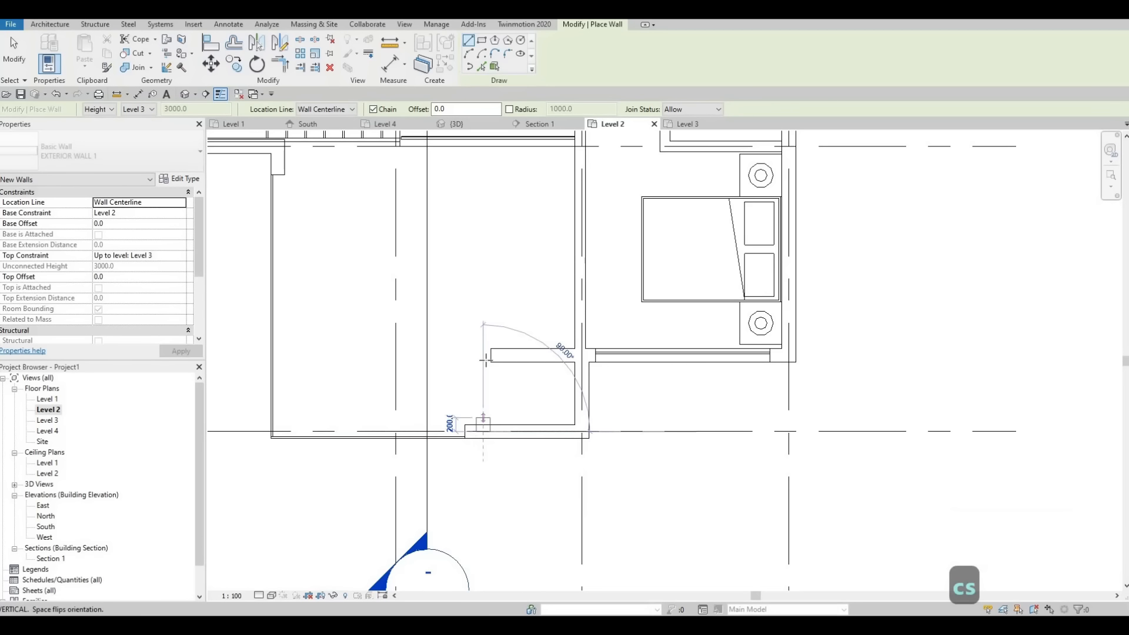
click(482, 432)
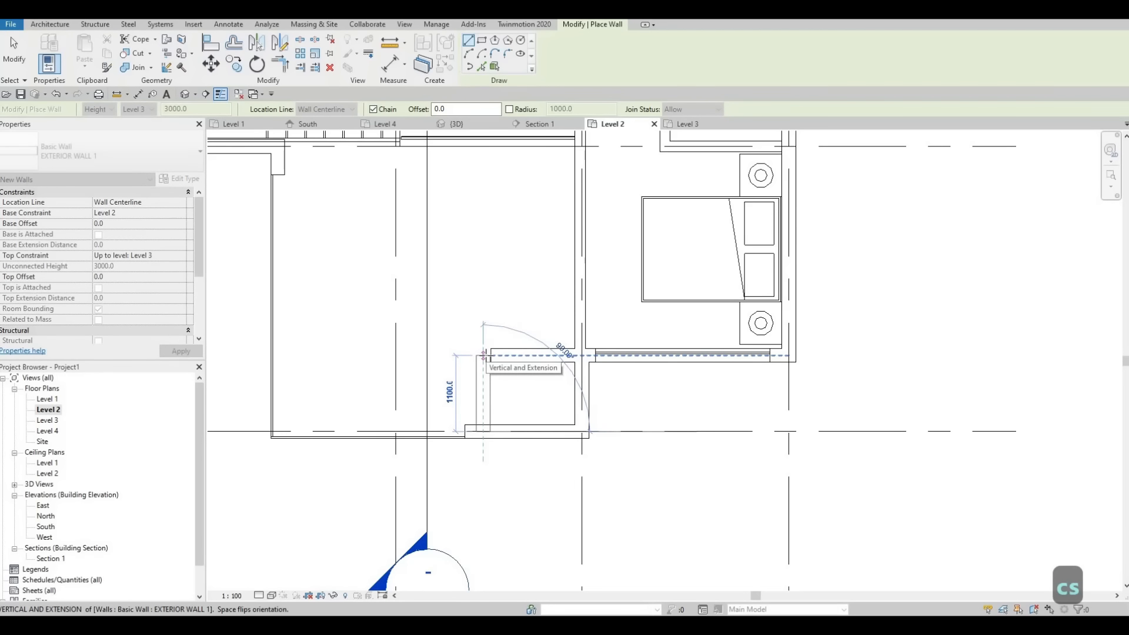
click(483, 356)
key(Escape)
key(Escape)
key(Escape)
scroll(484, 365, up, 1)
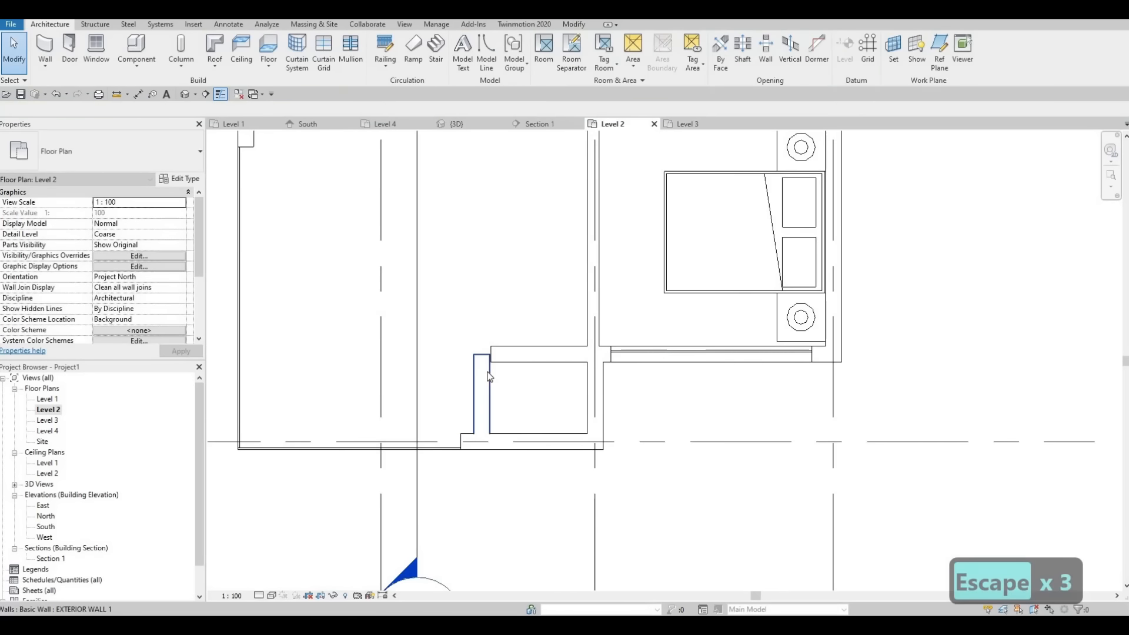
Step: Trim the new wall segment and the extended bedroom wall into a clean corner
key(t)
key(r)
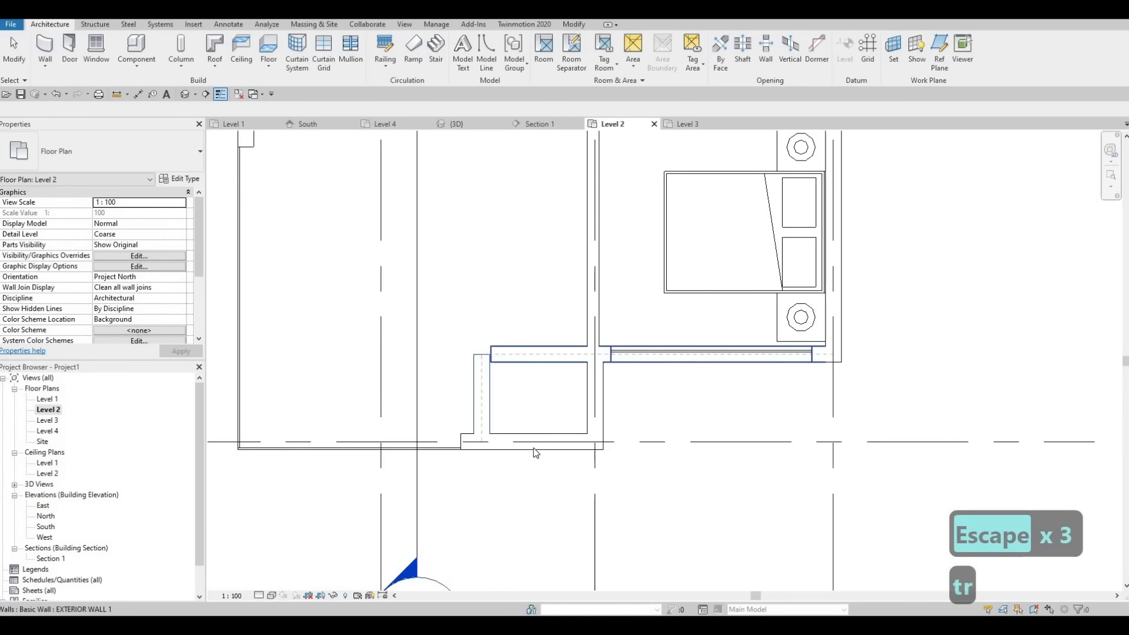
click(513, 356)
key(Escape)
key(Escape)
key(Escape)
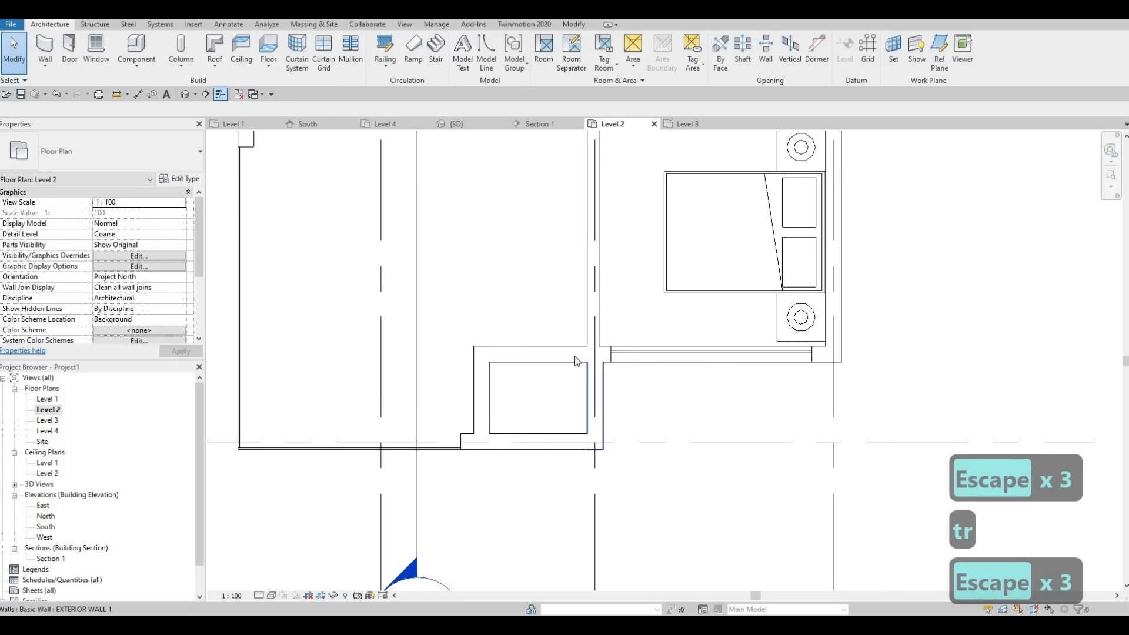
Step: Delete the short exterior wall that closes the outer side of the small recess beside the bedroom
click(594, 442)
drag(595, 442, 596, 356)
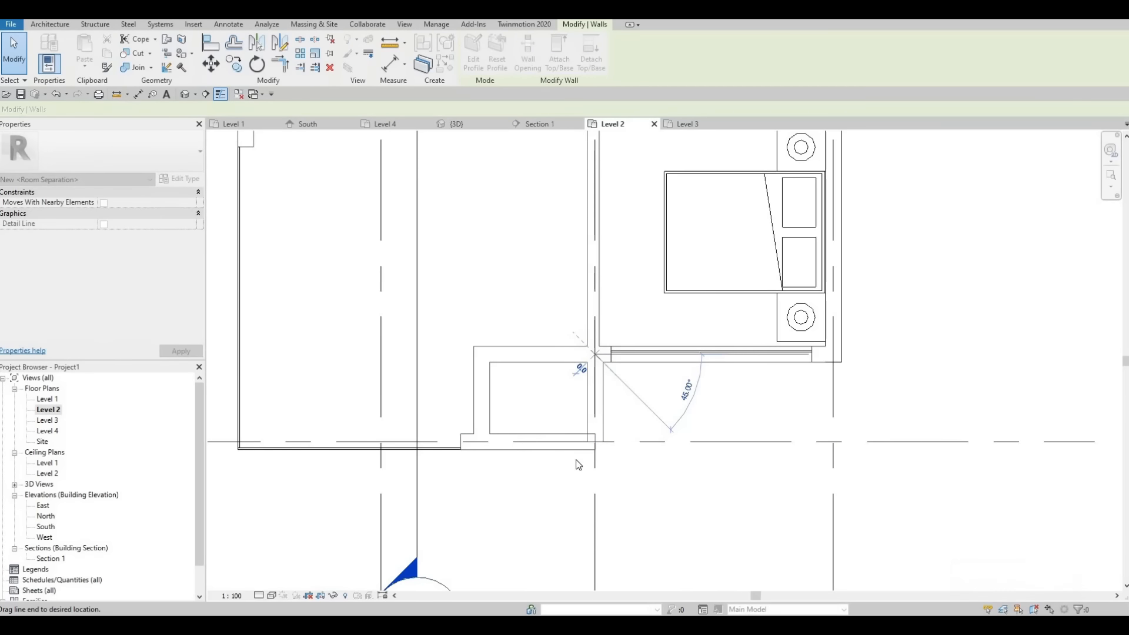
click(575, 460)
click(595, 444)
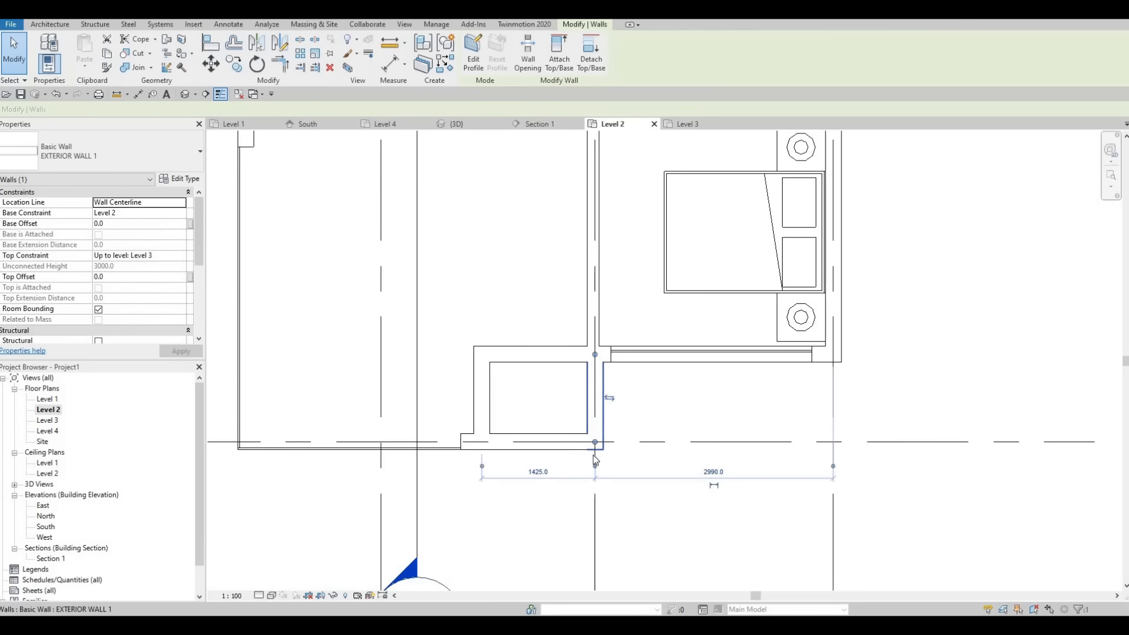
key(Delete)
click(596, 450)
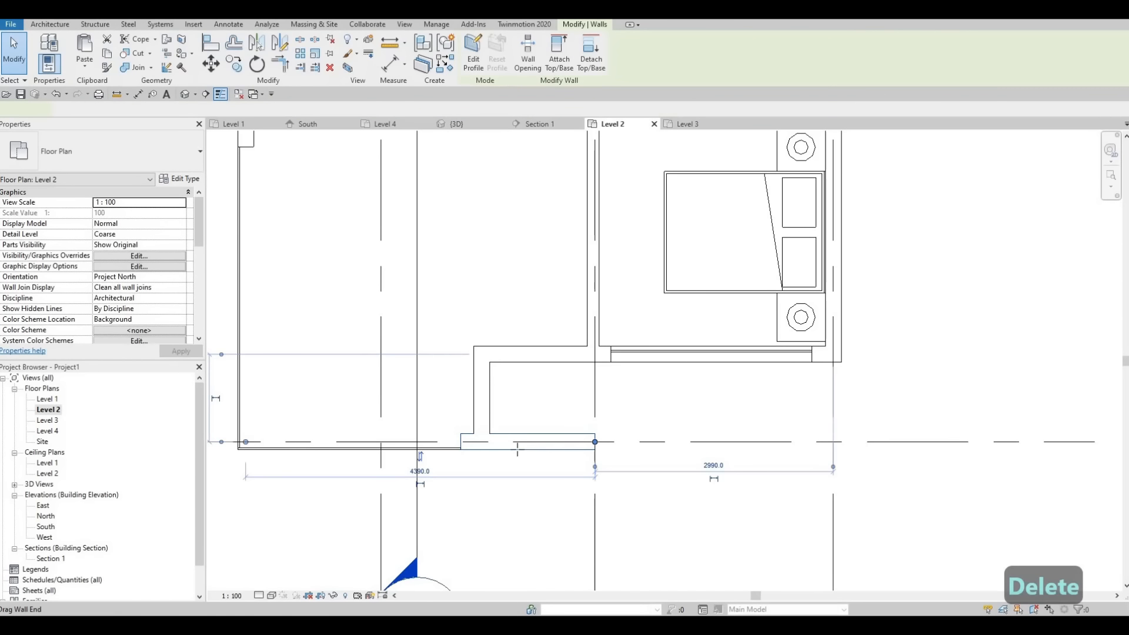
drag(595, 447, 515, 461)
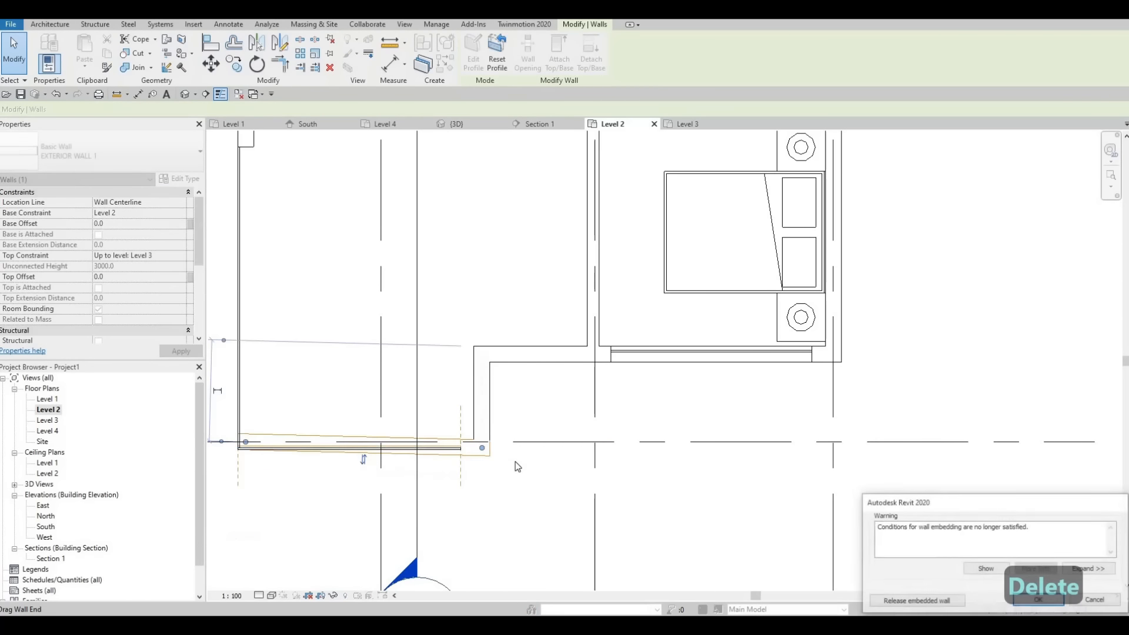
key(Escape)
key(Escape)
Step: Shorten the Level 2 stairwell front wall so it ends at the new wall segment and forms a corner
click(592, 444)
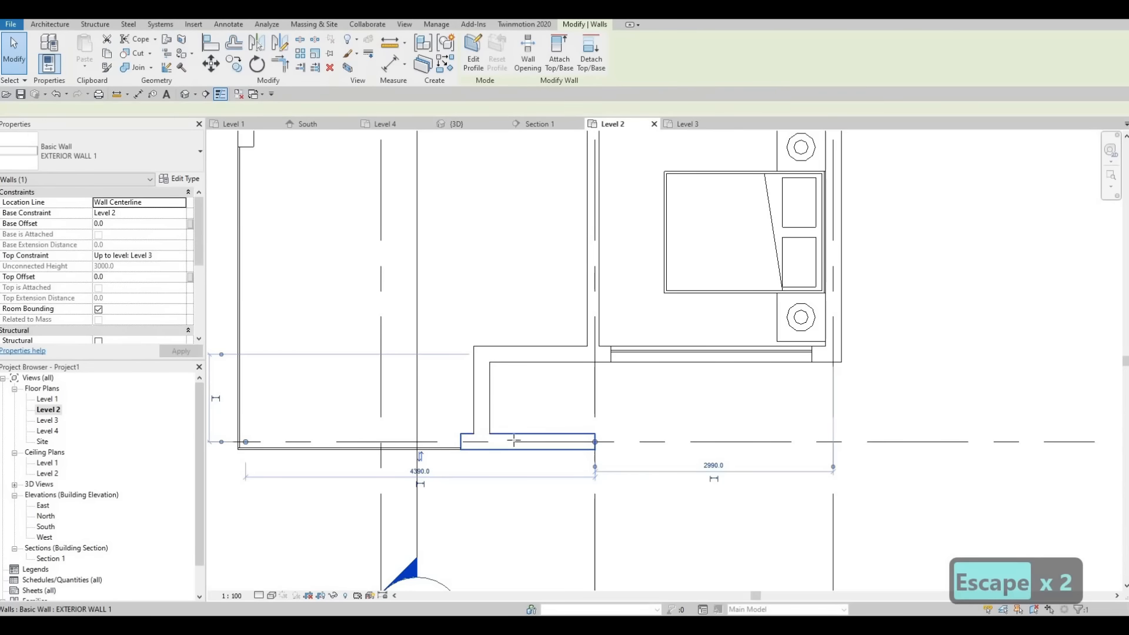
key(r)
key(s)
key(Escape)
key(Escape)
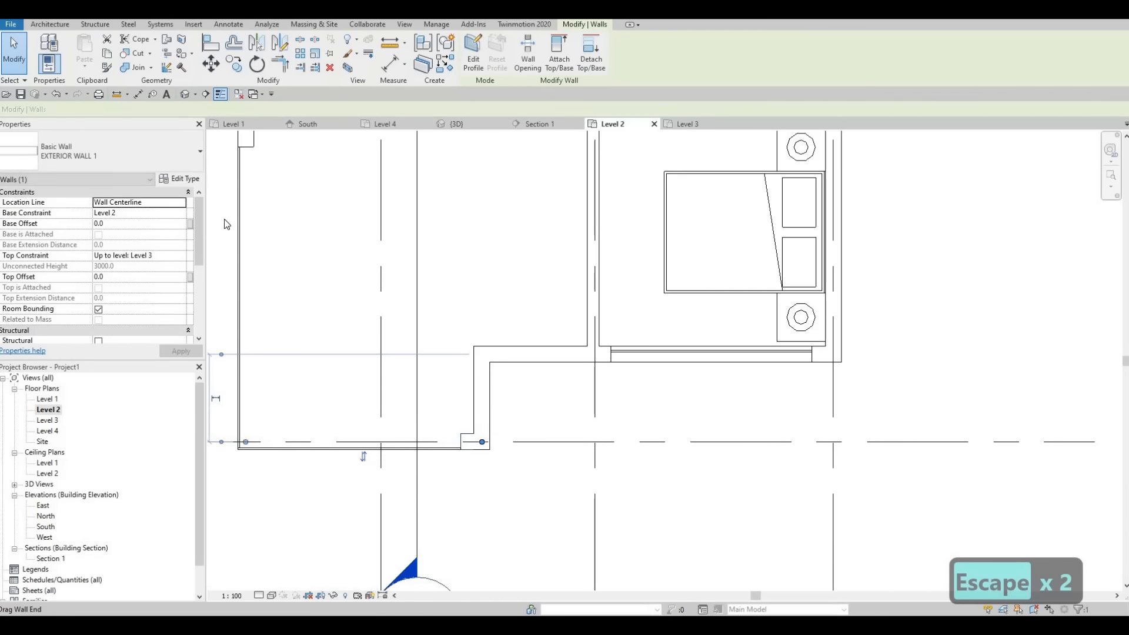
Step: Return to the 3D view and examine the new recess and the opening above the double door
key(3)
key(d)
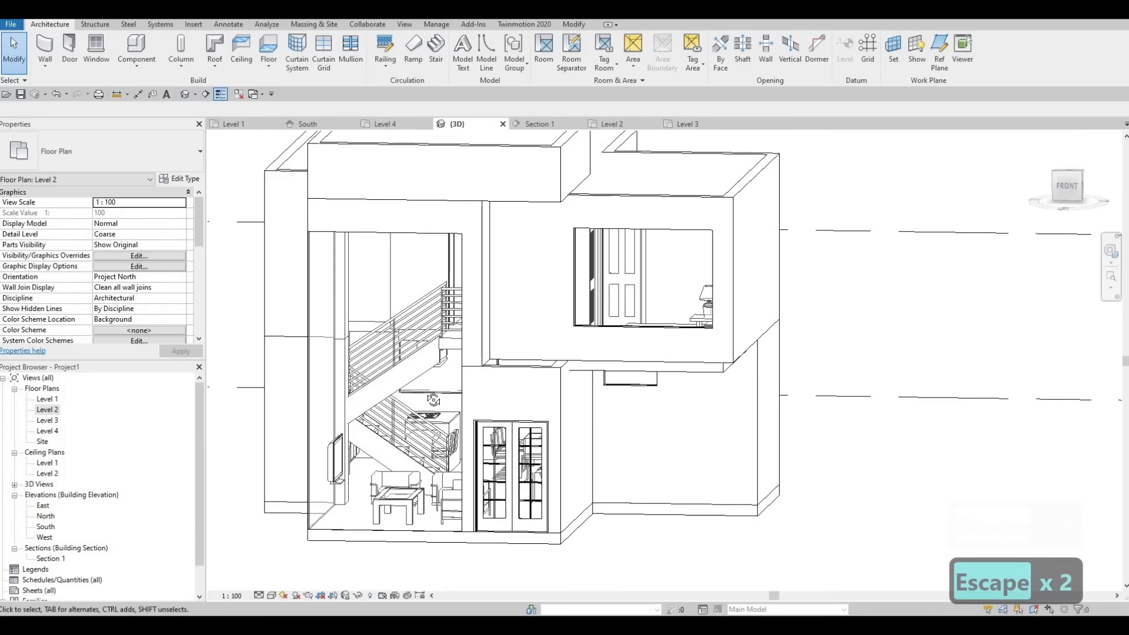
shift+middle_drag(479, 378, 552, 405)
scroll(546, 403, up, 1)
middle_drag(591, 462, 516, 394)
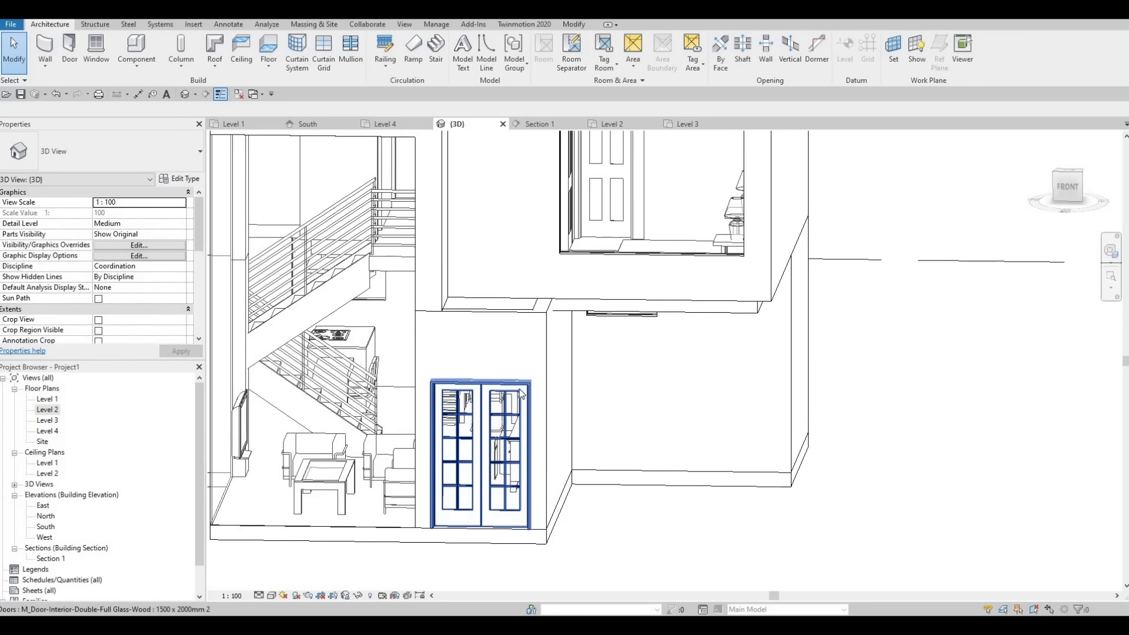
middle_drag(497, 354, 492, 377)
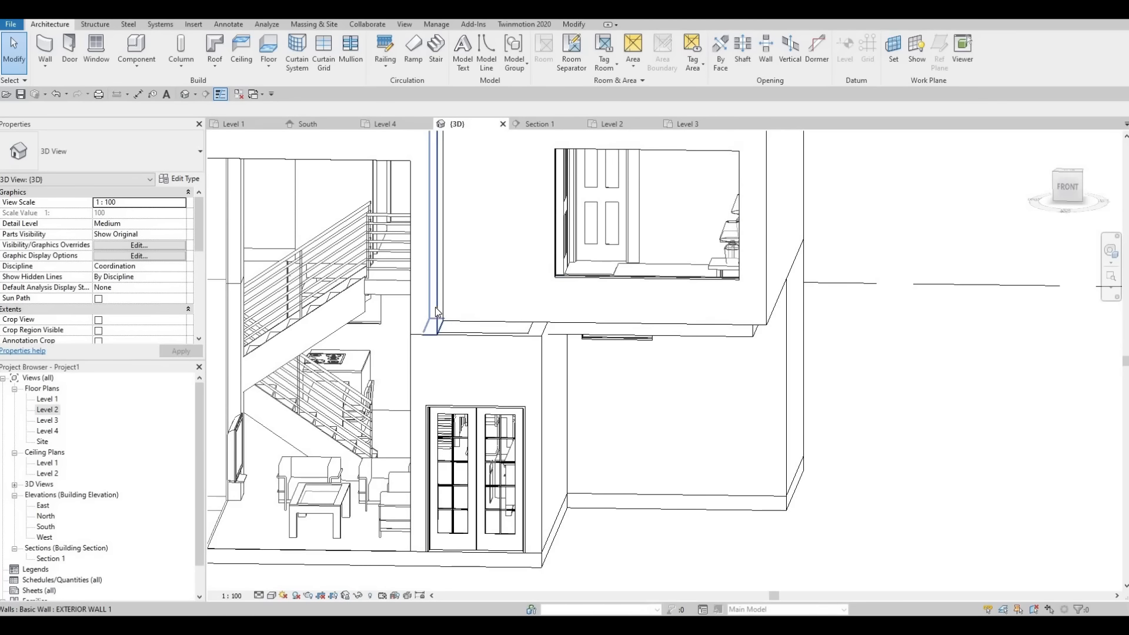
shift+middle_drag(470, 430, 353, 366)
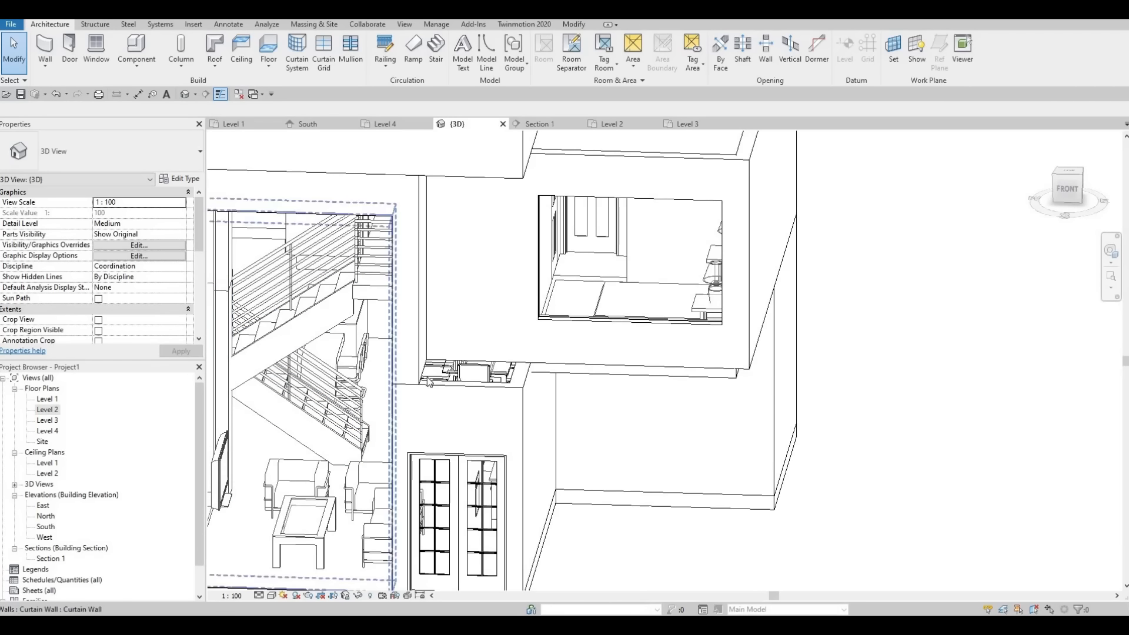
shift+middle_drag(436, 395, 445, 370)
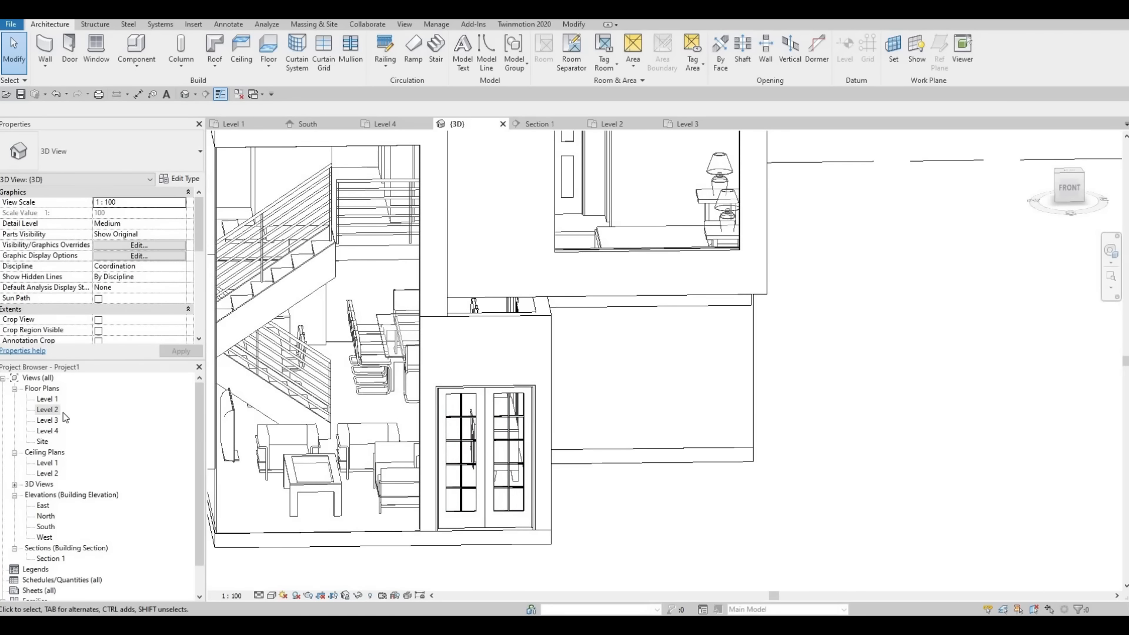
Step: Open the Level 1 floor plan and inspect the curtain wall's end beside the double door
middle_drag(686, 469, 597, 396)
scroll(582, 429, up, 5)
middle_drag(539, 418, 499, 436)
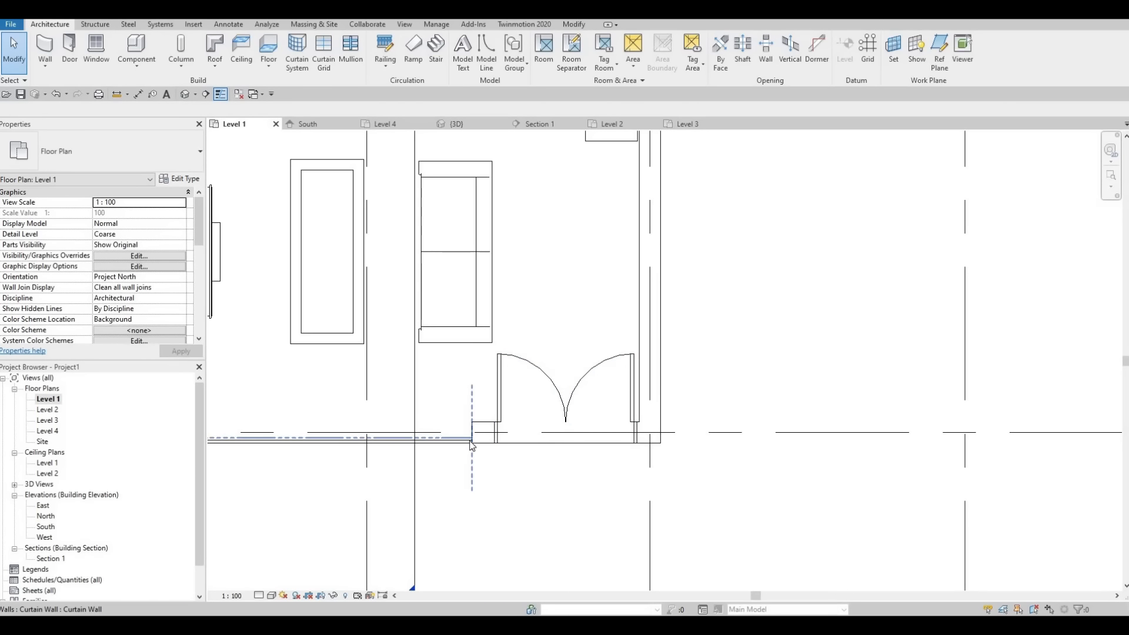
click(473, 439)
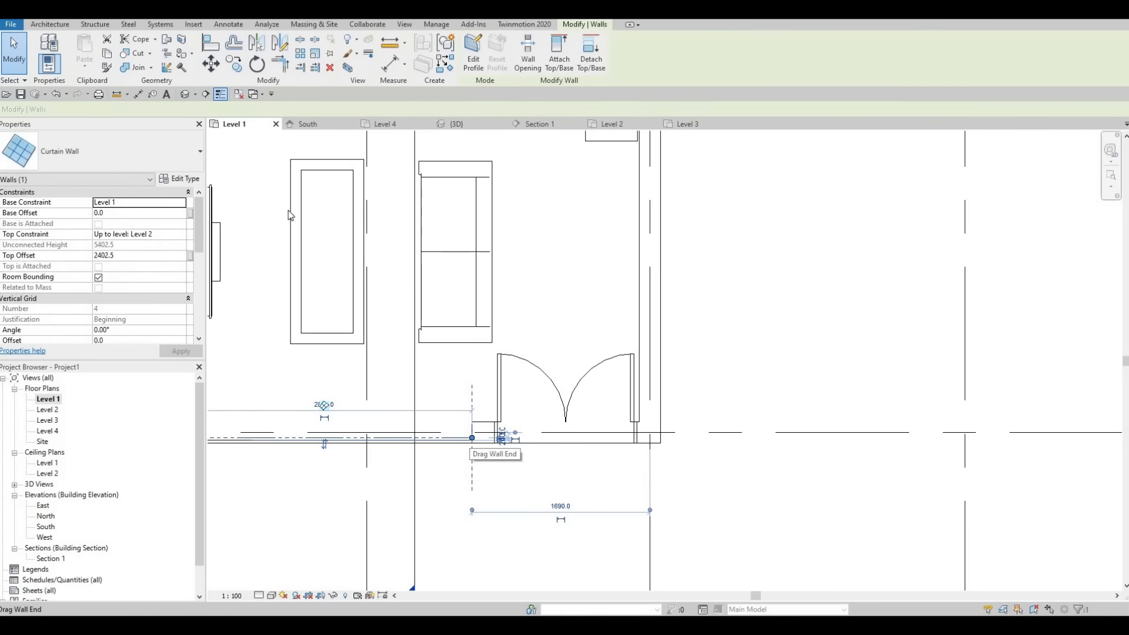
key(Escape)
key(Escape)
Step: Go back to the 3D view and inspect the recess, the corner glazing and the entrance from several sides
click(467, 124)
shift+middle_drag(433, 334, 419, 324)
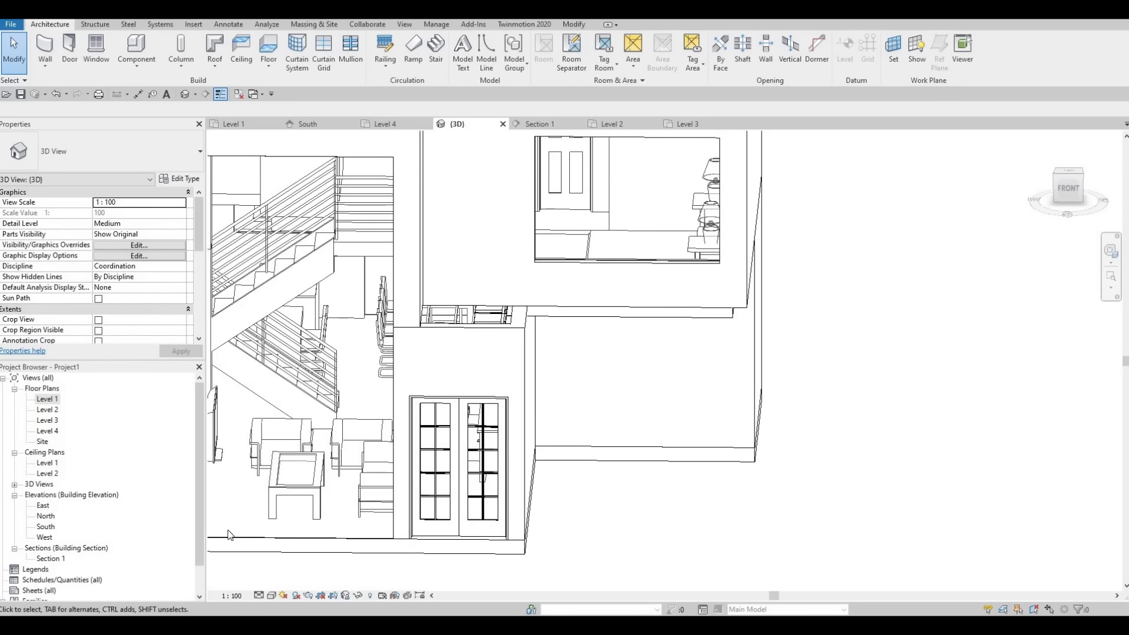
shift+middle_drag(356, 546, 260, 569)
scroll(428, 482, down, 5)
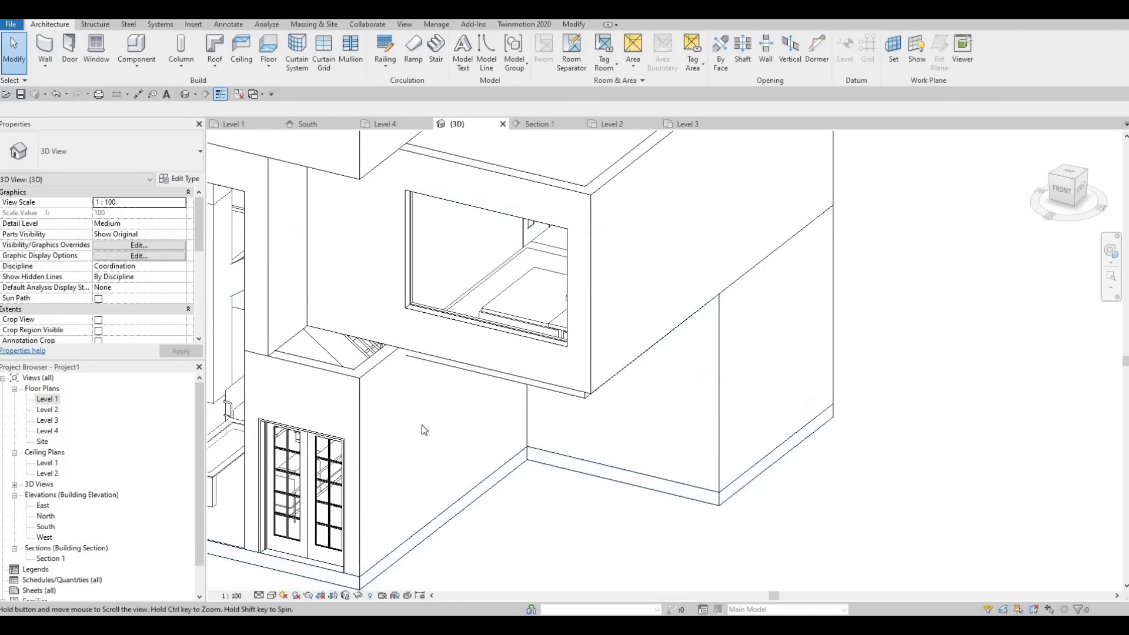
scroll(413, 462, up, 4)
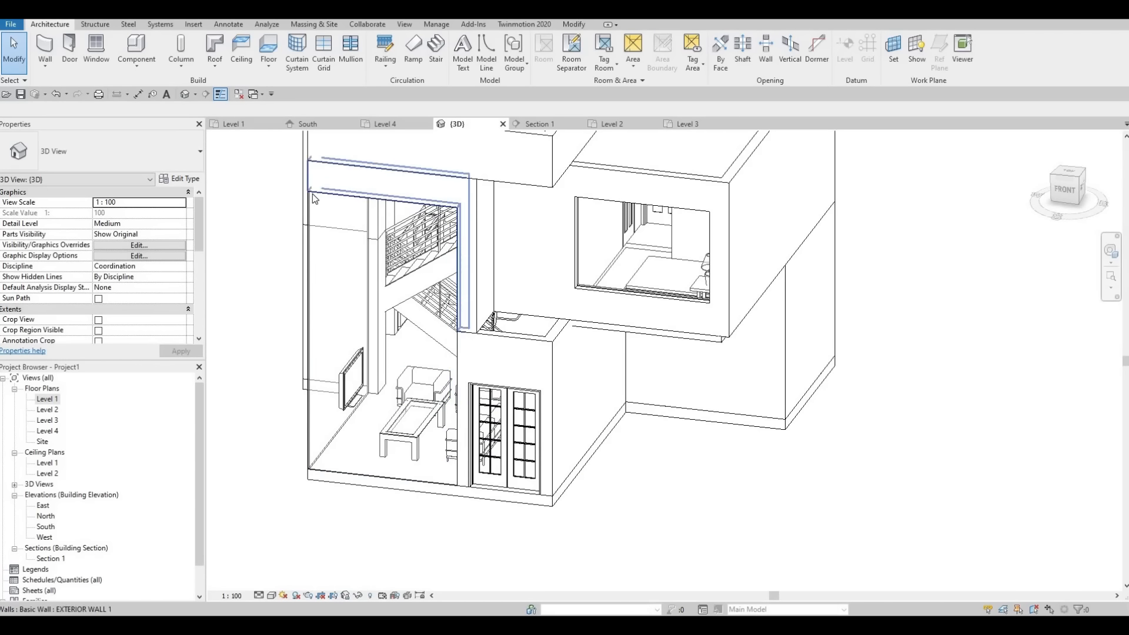
shift+middle_drag(655, 263, 680, 210)
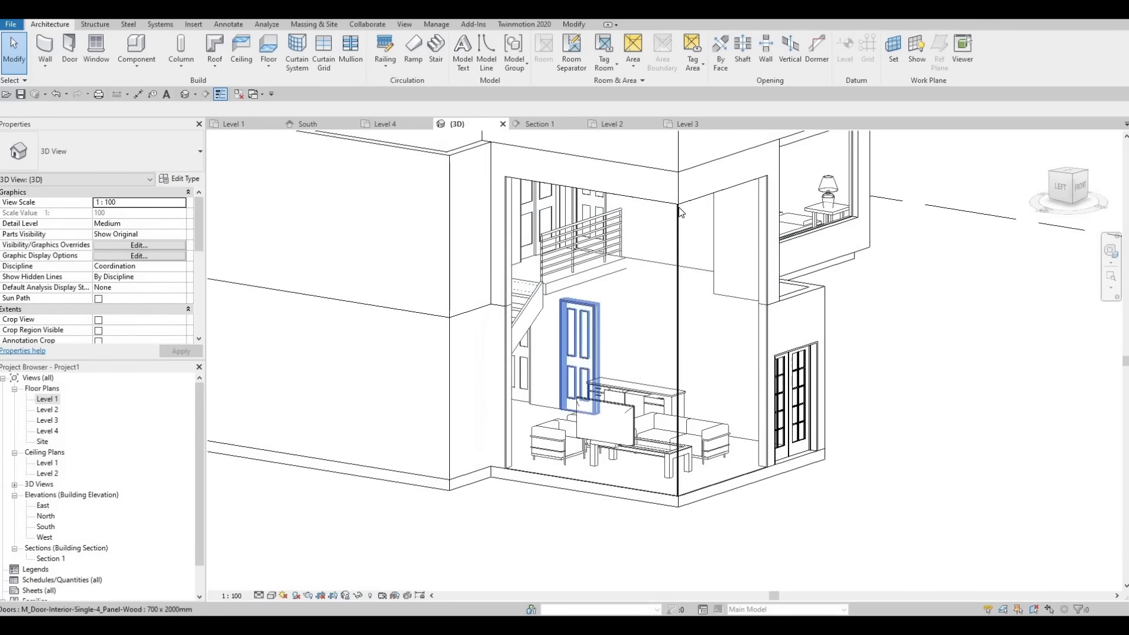
shift+middle_drag(635, 317, 511, 247)
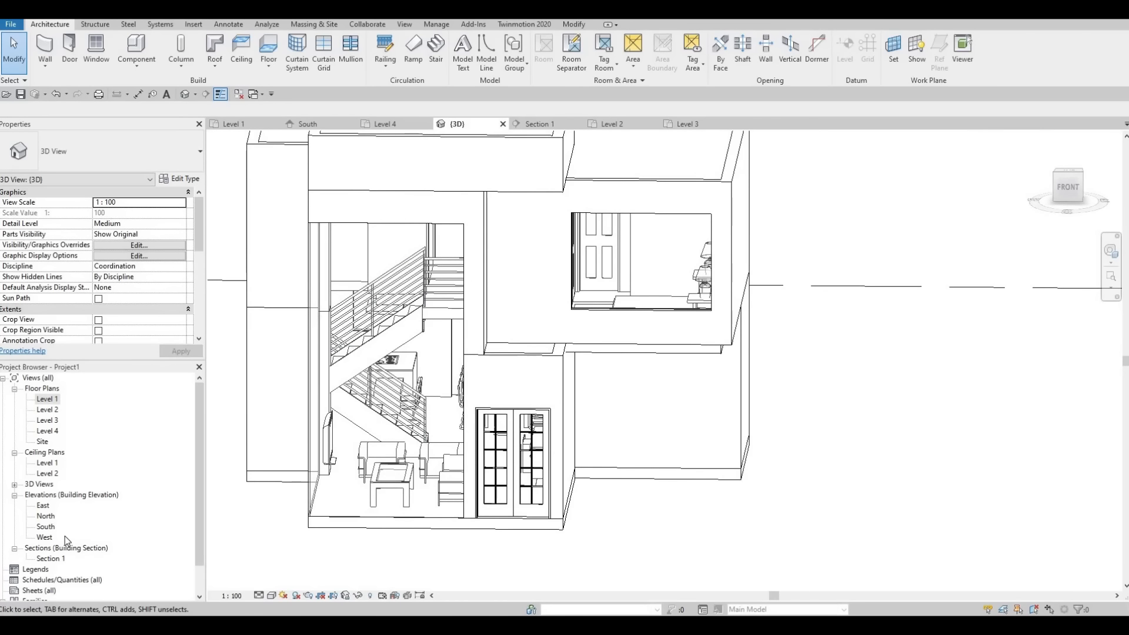
Step: Open Section 1 and examine the building's cut through both floors
double_click(51, 558)
middle_drag(547, 469, 455, 478)
scroll(453, 478, down, 2)
middle_drag(445, 476, 543, 456)
scroll(542, 456, down, 2)
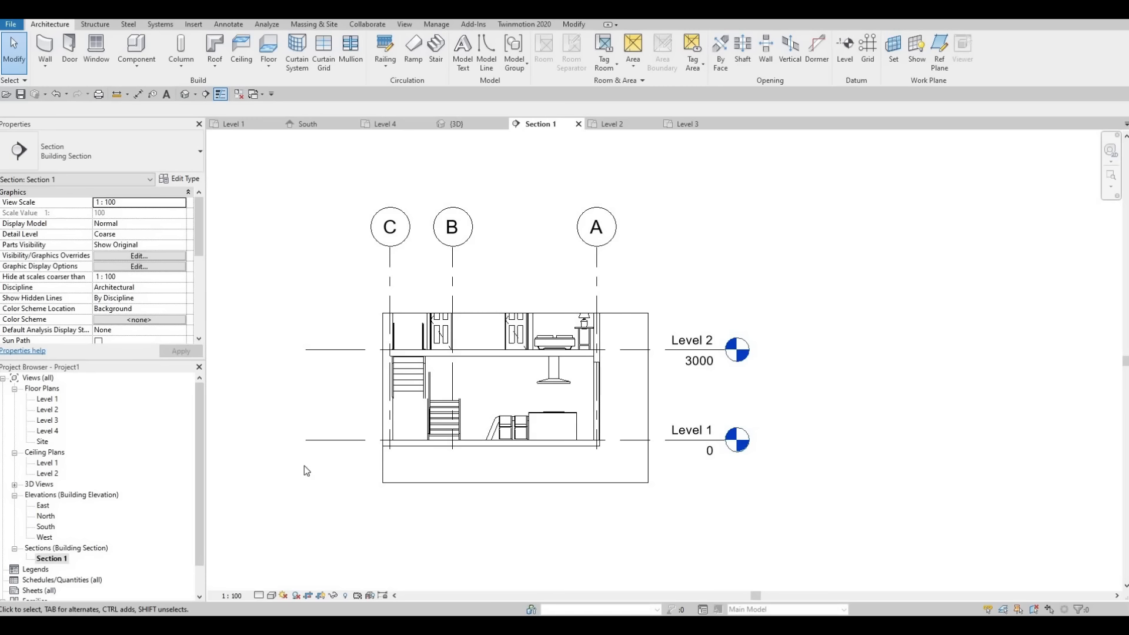
Step: Open the South elevation and extend the Section 1 line upward so its head sits above the building
double_click(45, 527)
middle_drag(484, 408, 635, 341)
scroll(588, 339, down, 2)
middle_drag(570, 310, 514, 446)
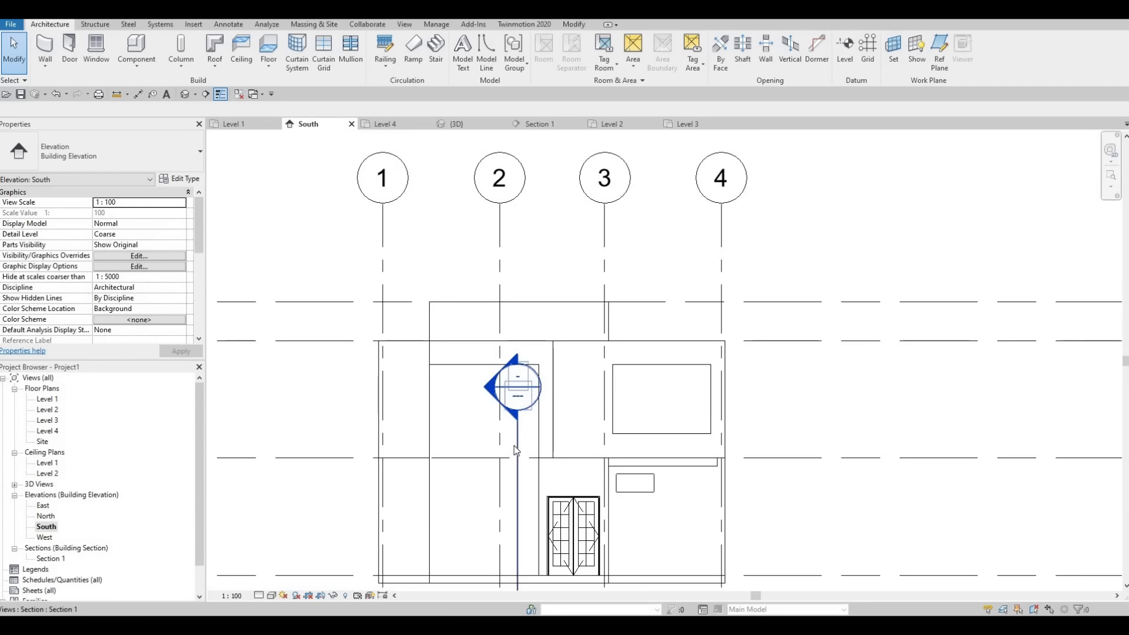
click(514, 446)
drag(524, 256, 523, 255)
middle_drag(660, 413, 552, 323)
key(Escape)
key(Escape)
scroll(545, 333, up, 2)
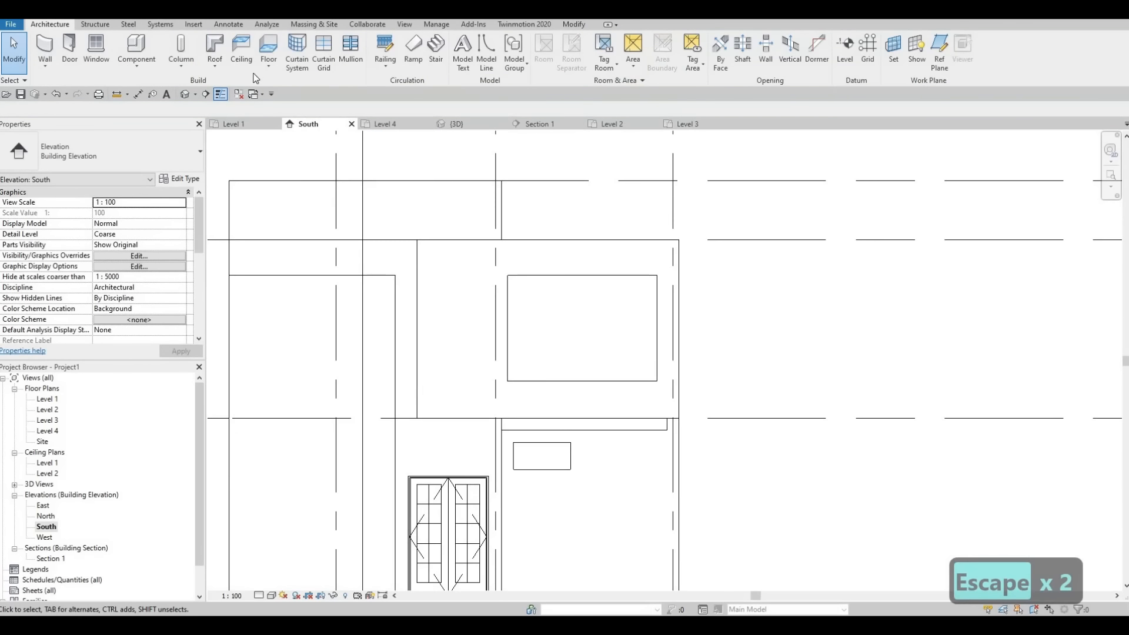
Step: Start an in-place model in the Generic Models category
click(134, 66)
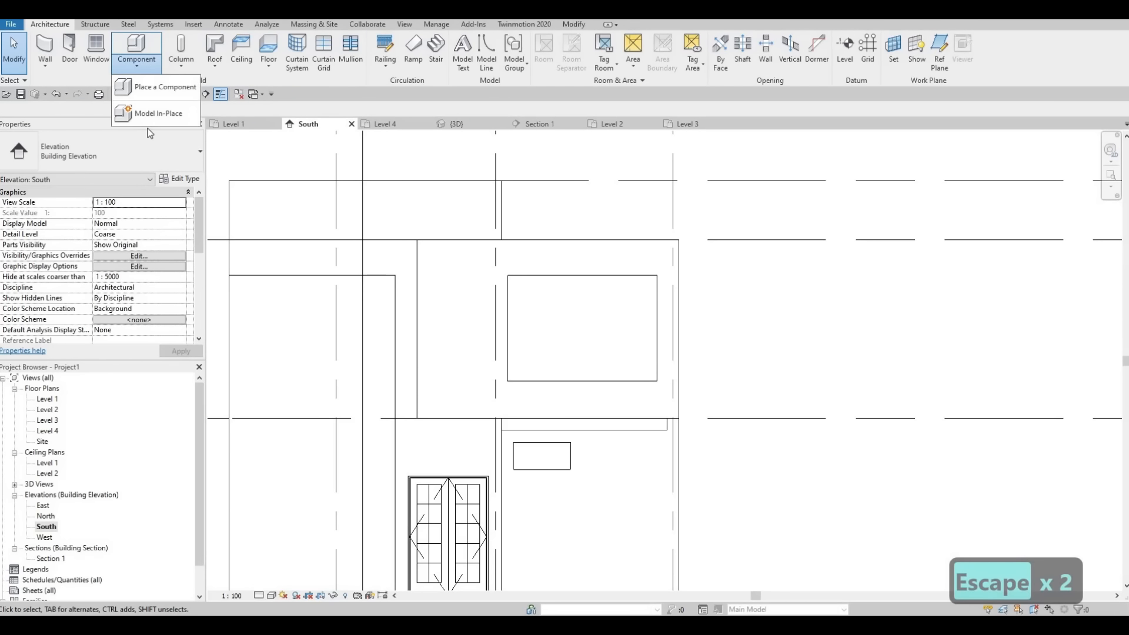
click(135, 115)
scroll(520, 307, down, 4)
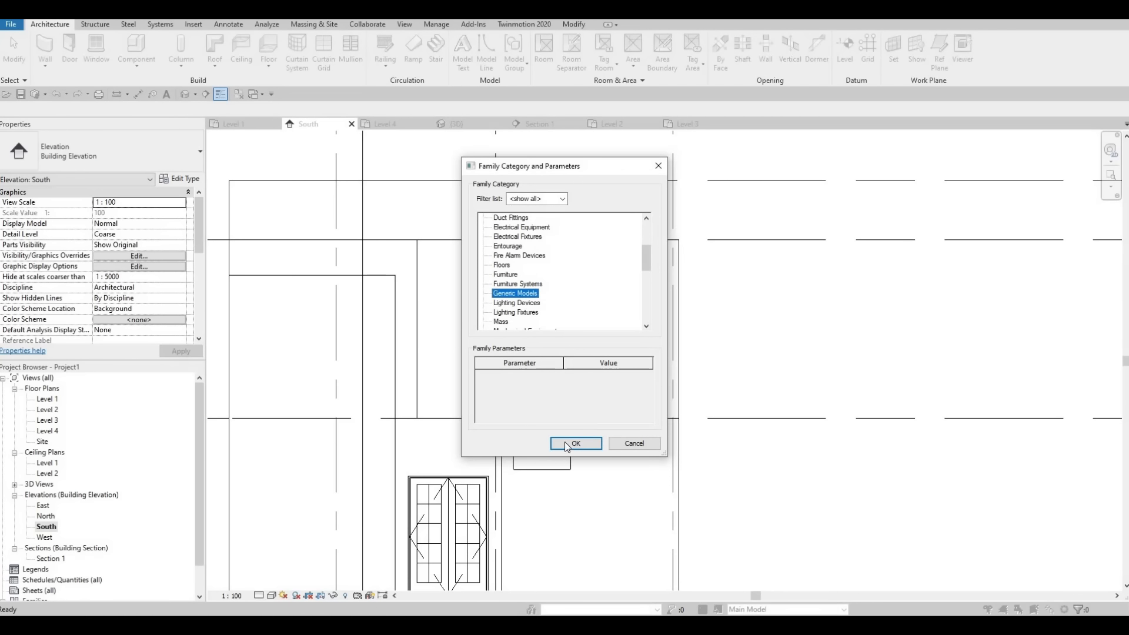
key(Return)
click(559, 339)
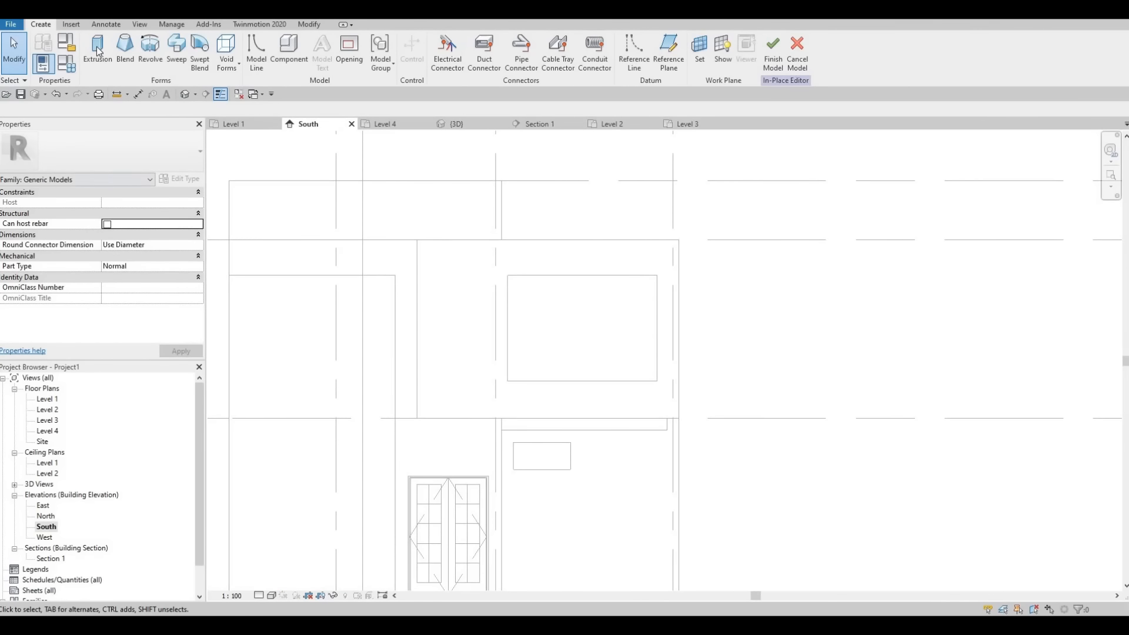
Step: Start an Extrusion with the upper front exterior wall's face as the picked work plane
click(98, 52)
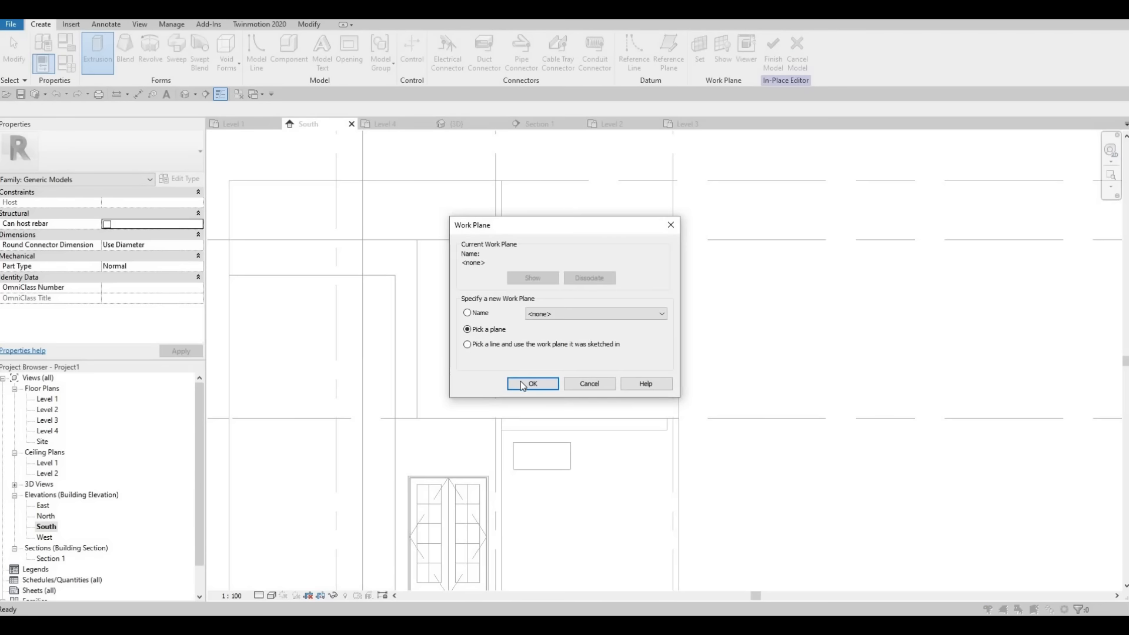
key(Return)
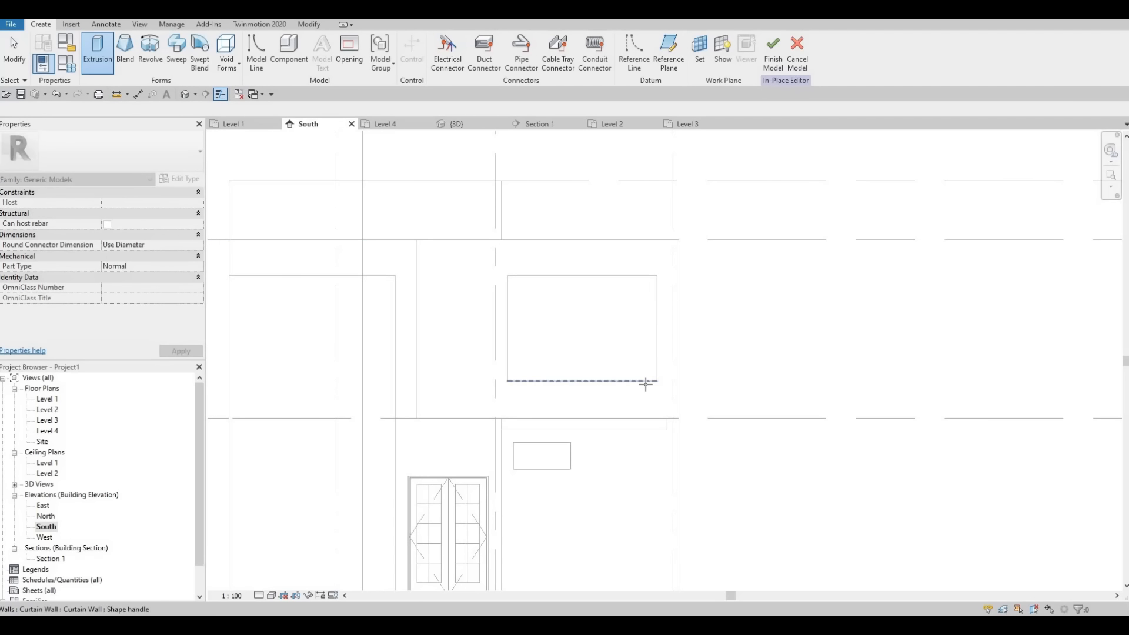
key(Tab)
key(Tab)
click(582, 377)
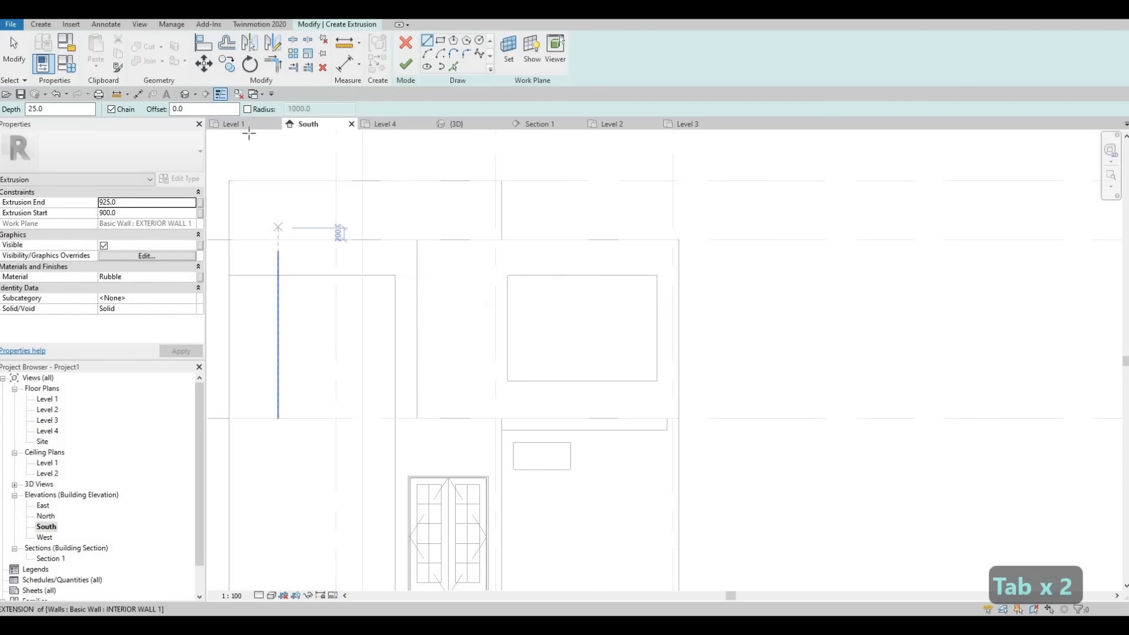
Step: Set the extrusion's start to 0 and its end to 1000
click(142, 213)
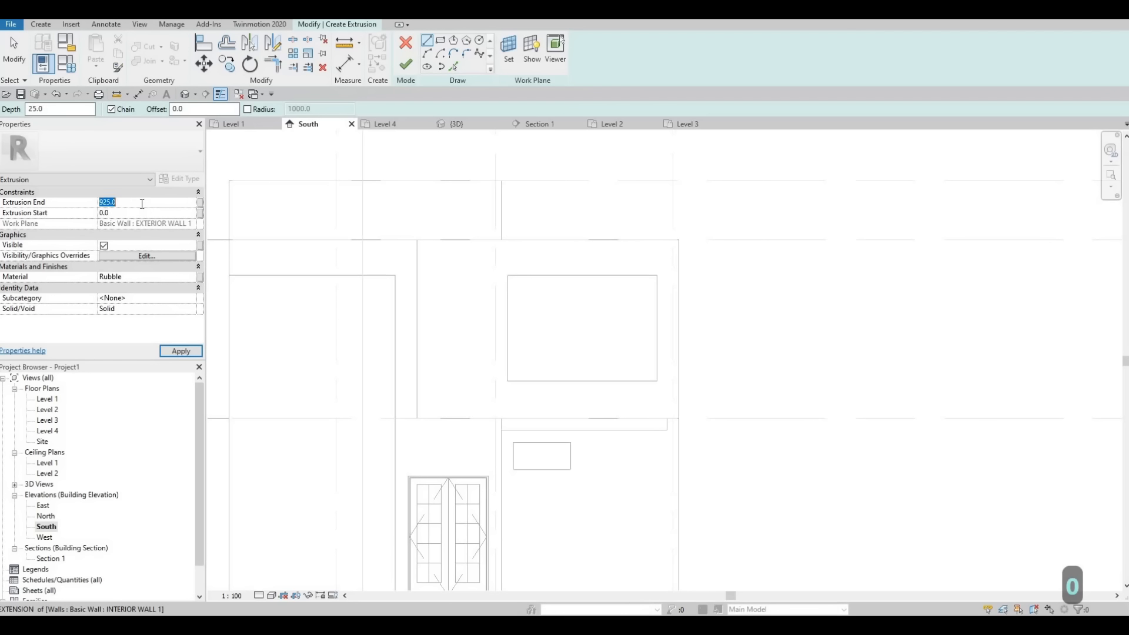
click(142, 203)
text(1)
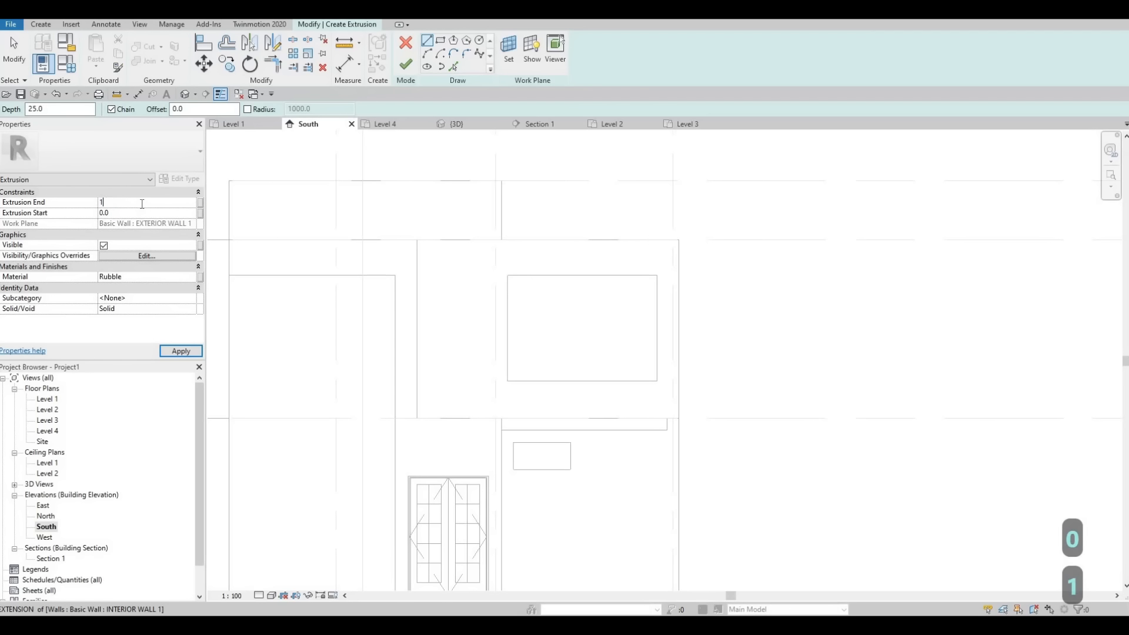
text(000.0)
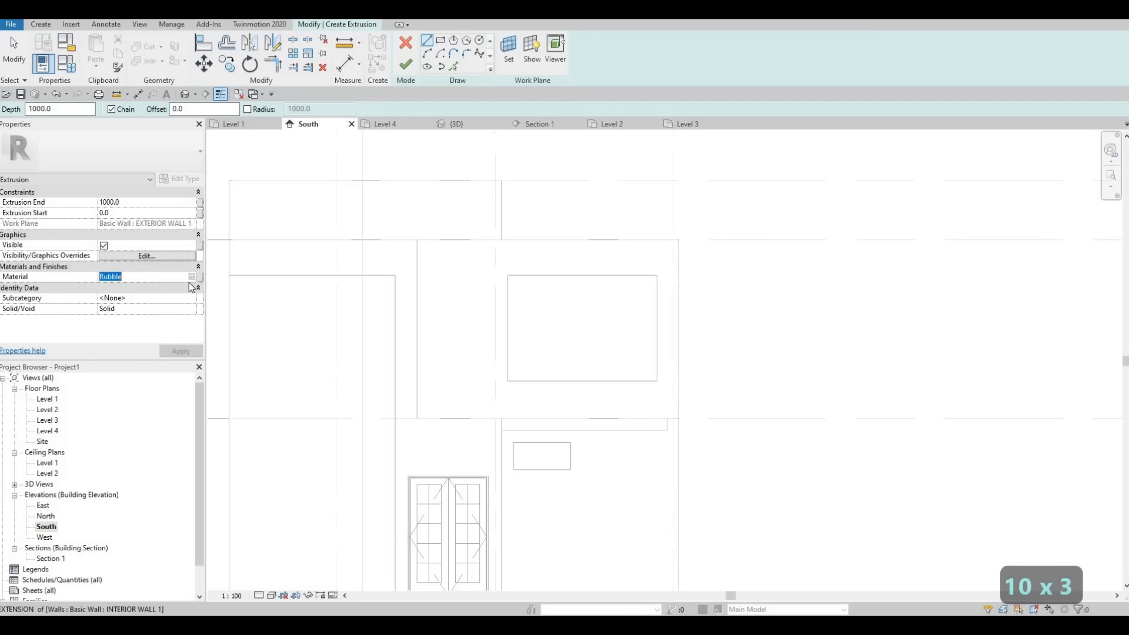
Step: Try to give the extrusion the plaster material Wall Texture, Stucco, Knockdown from the AEC Materials library
scroll(377, 338, down, 8)
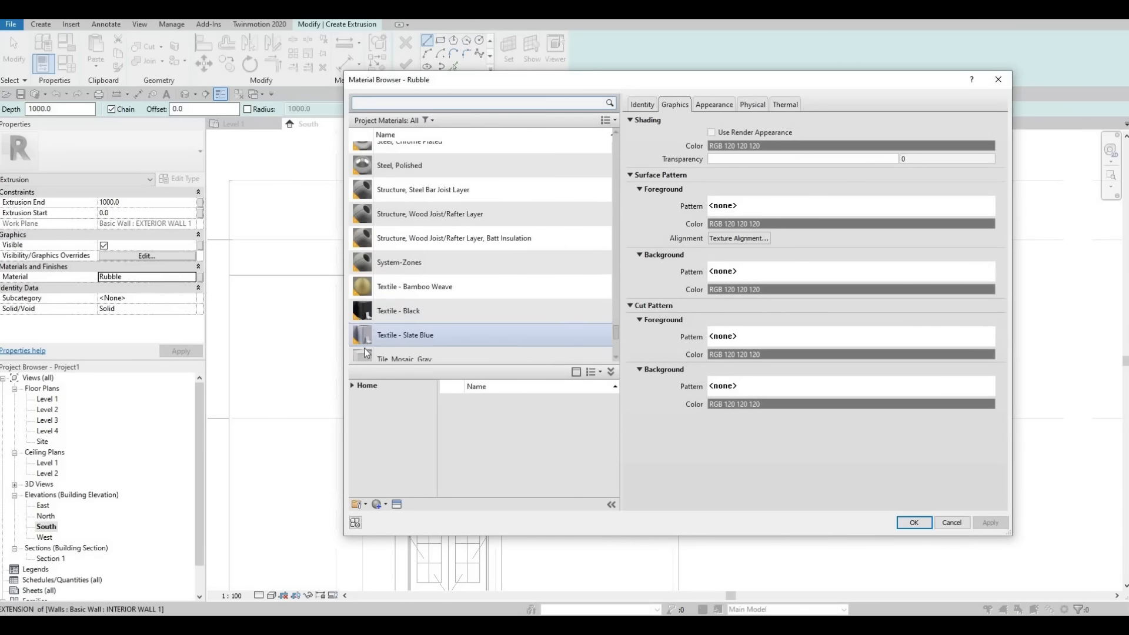
click(355, 386)
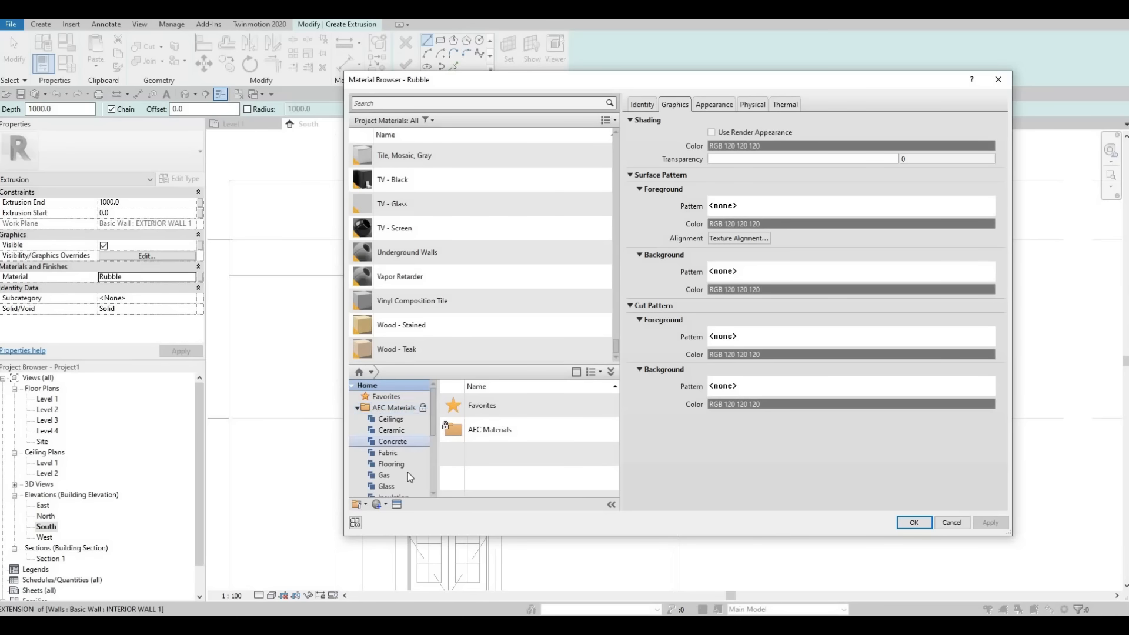
scroll(406, 471, down, 3)
click(396, 464)
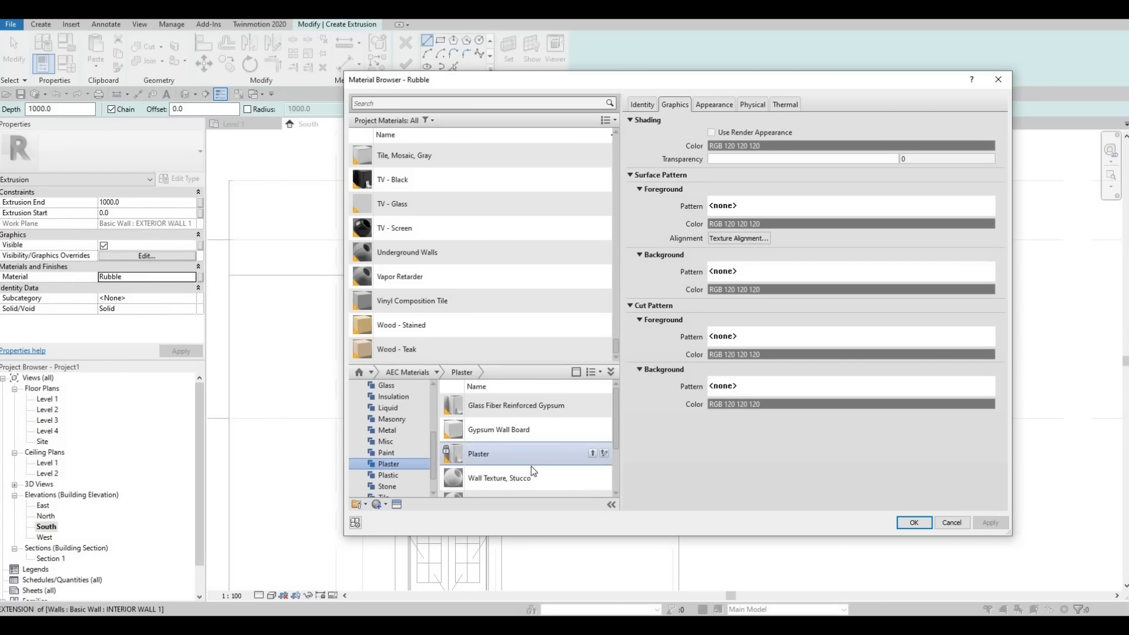
scroll(531, 467, down, 2)
click(592, 465)
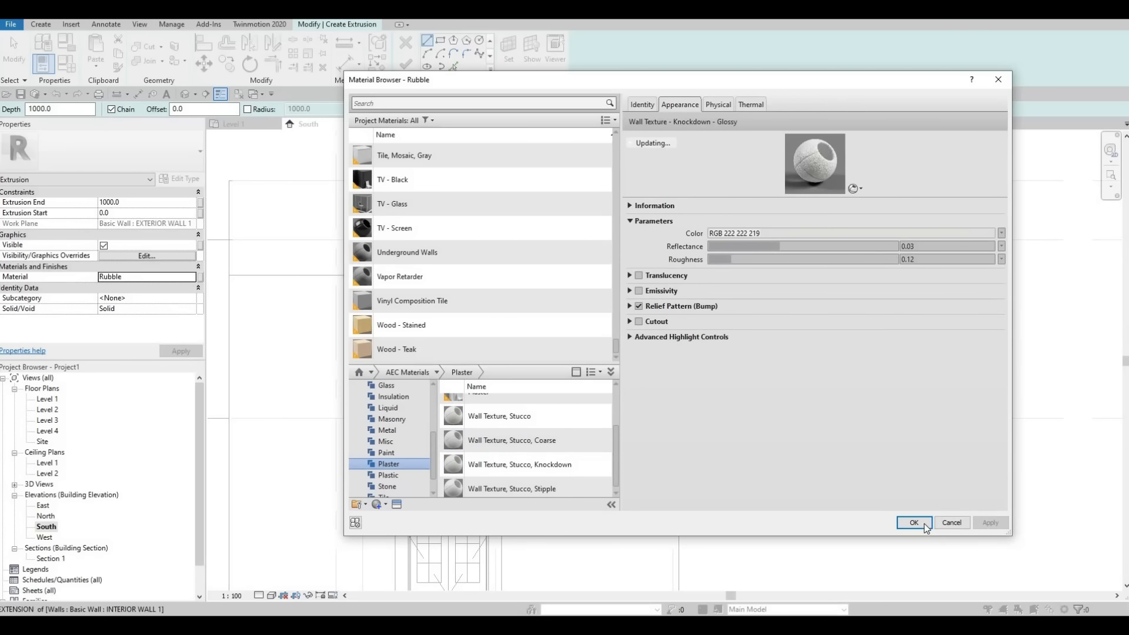
key(Return)
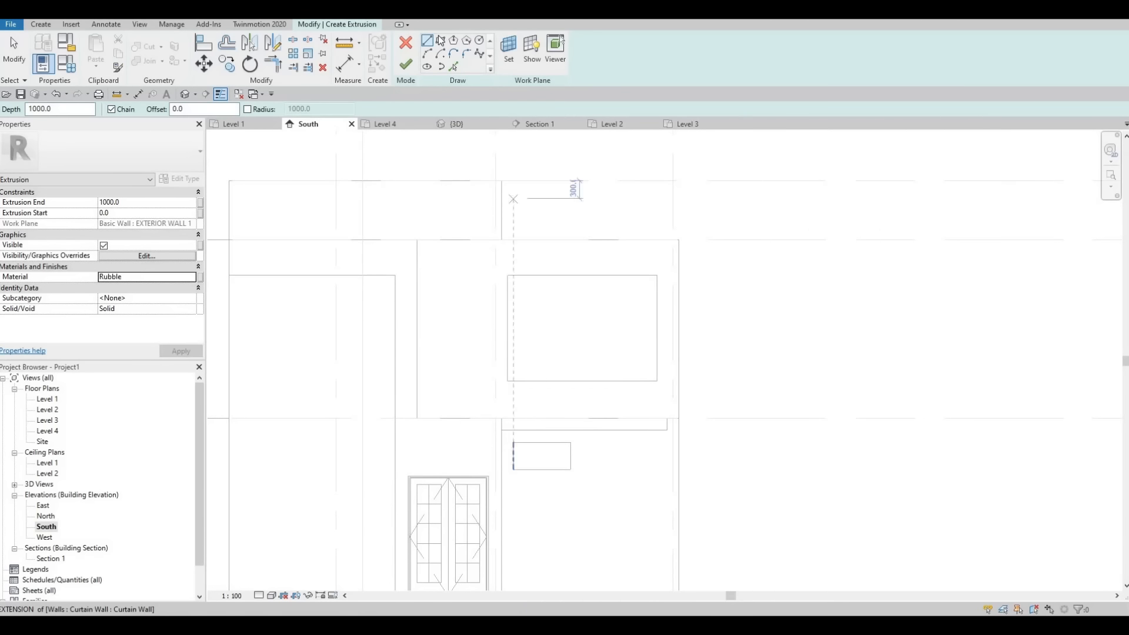
Step: Sketch a thin horizontal rectangle about 4415 mm long beneath the projecting Level 2 front wall, across its full width
key(Escape)
middle_drag(628, 310, 660, 261)
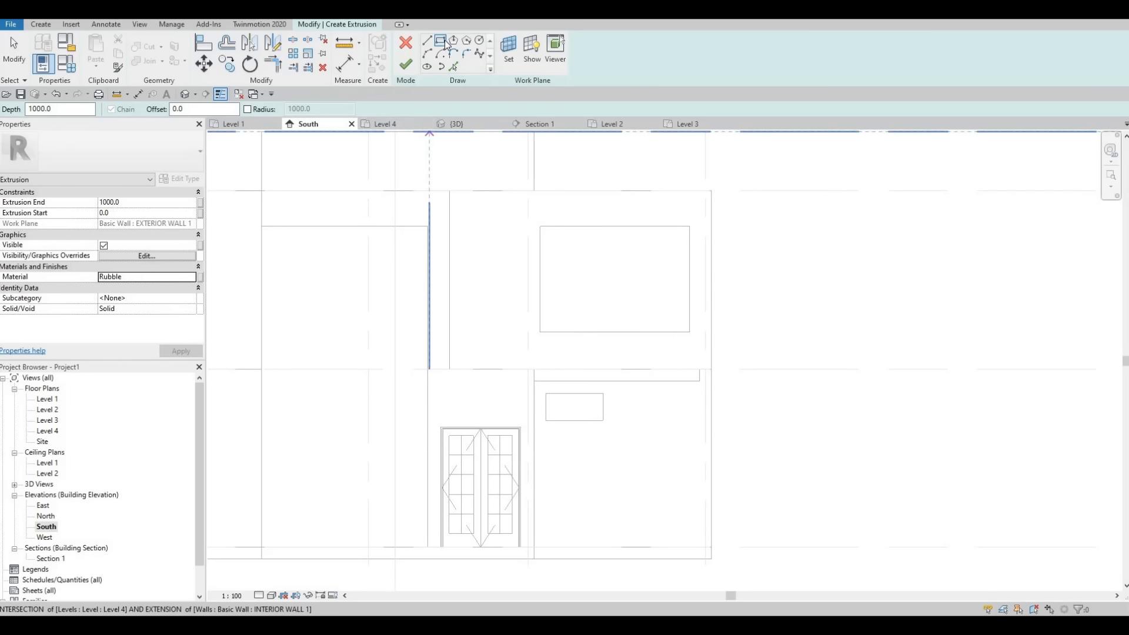
click(700, 381)
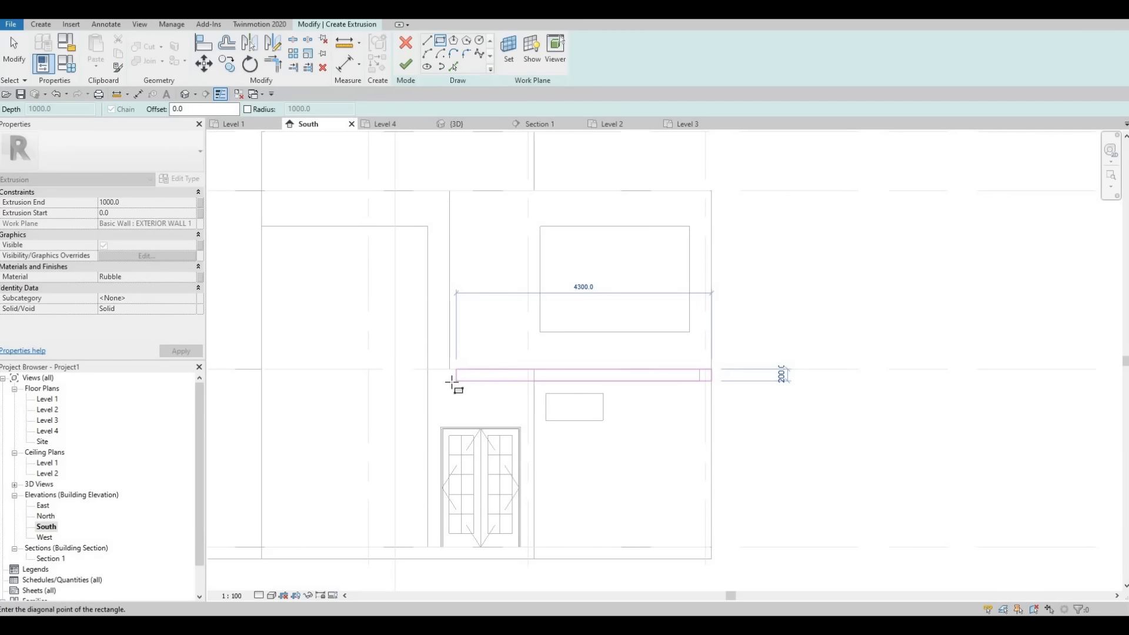
click(450, 381)
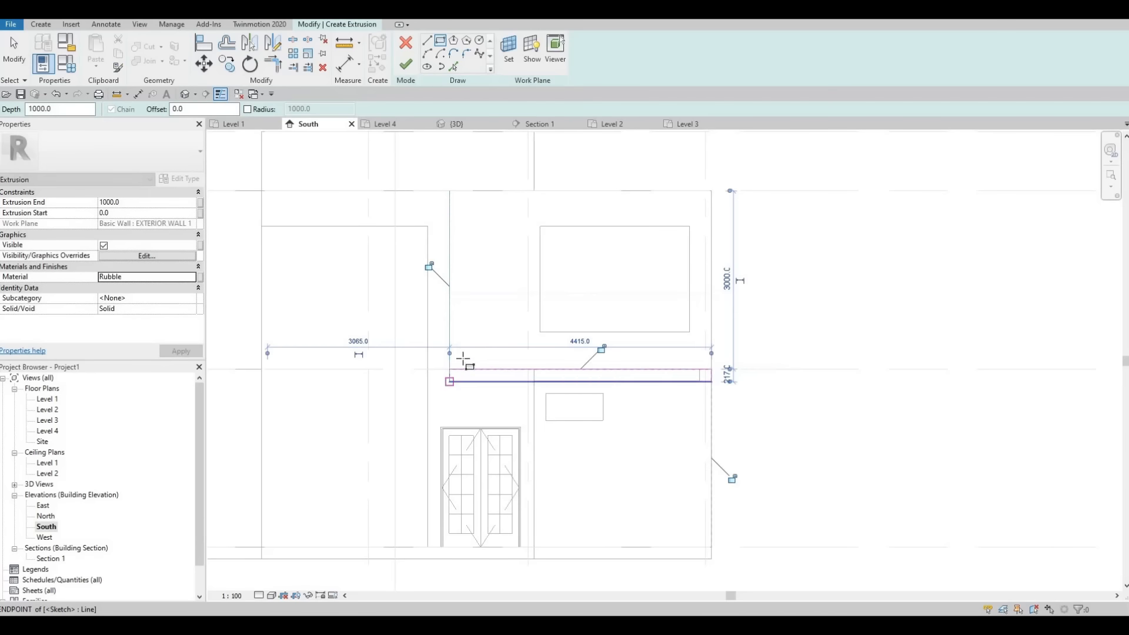
key(Escape)
Step: Sketch a vertical rectangle 200 mm wide and about 2641 mm high beside the wall's left edge, and one about 240 mm high along its top
click(449, 369)
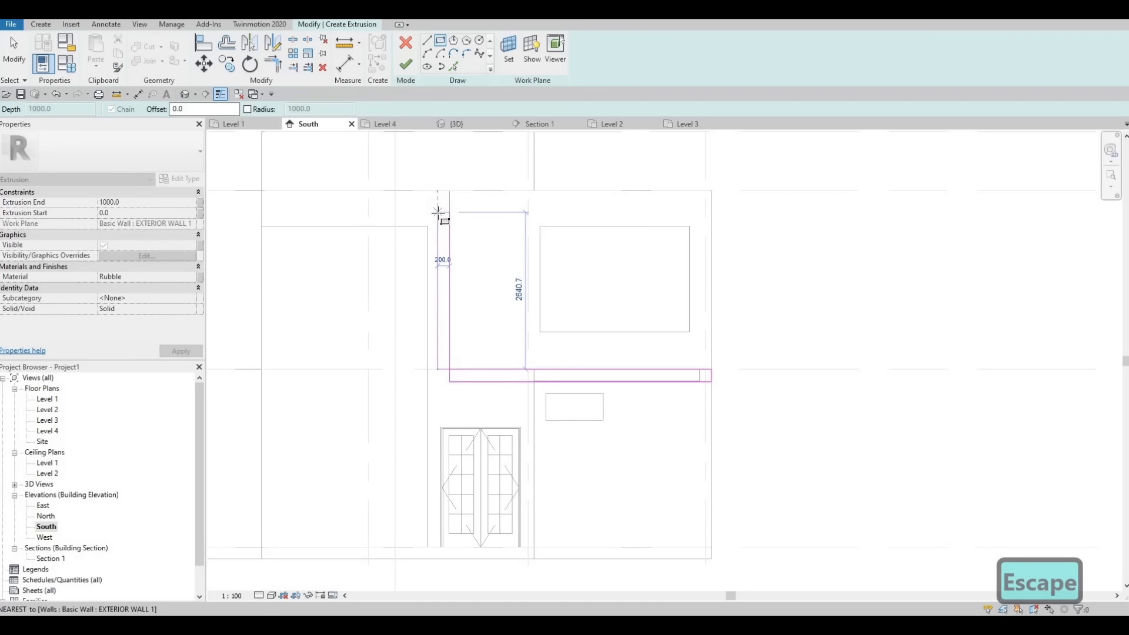
click(462, 208)
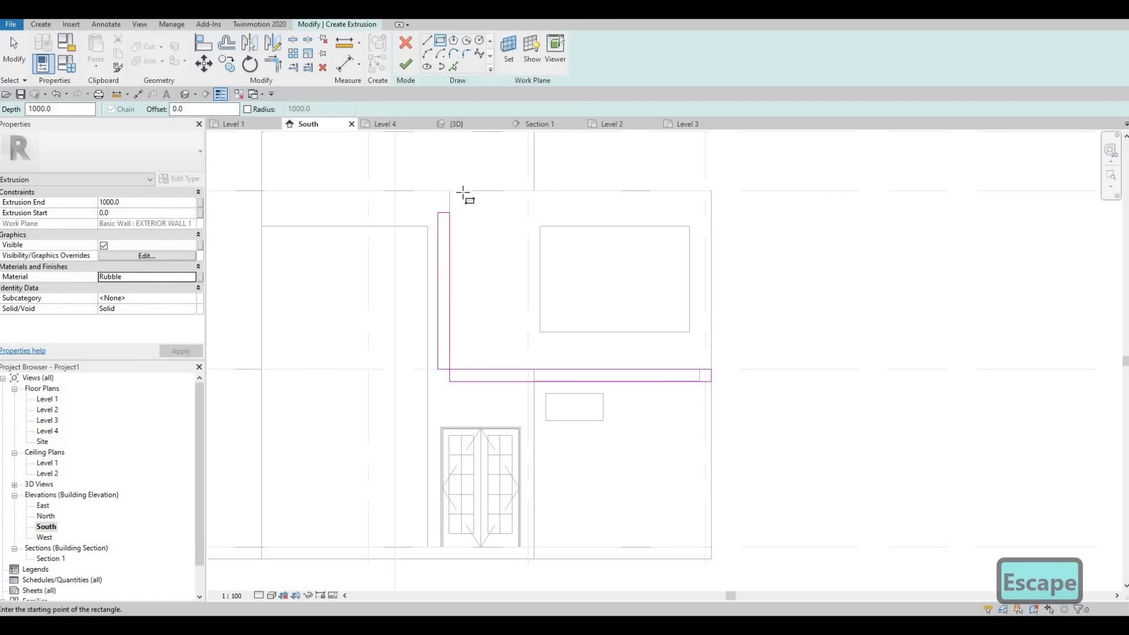
click(711, 191)
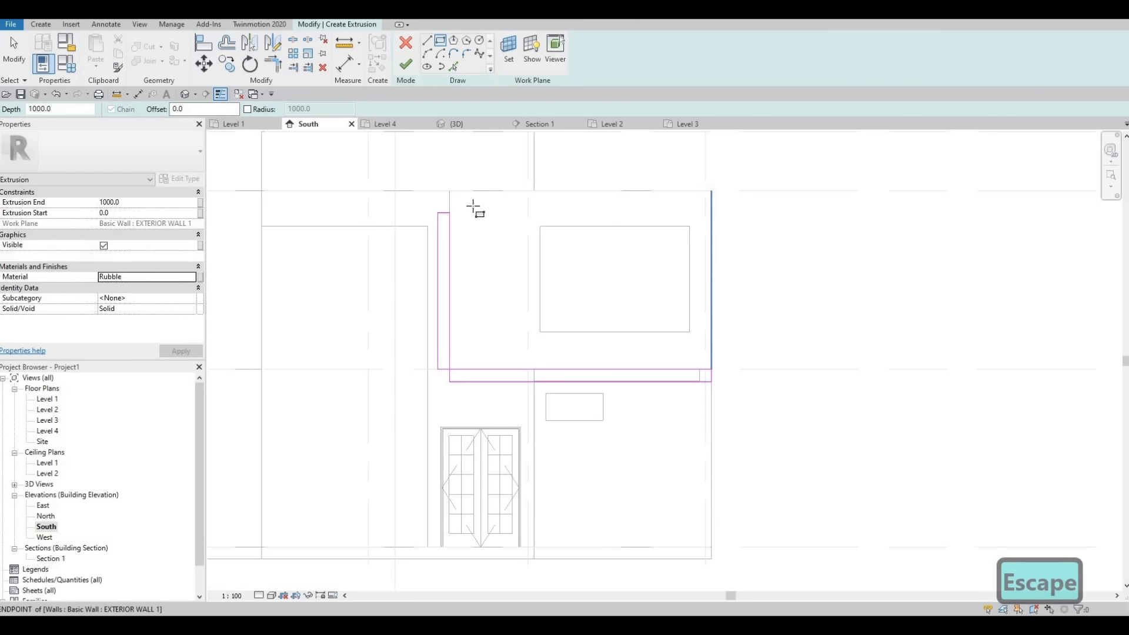
click(450, 205)
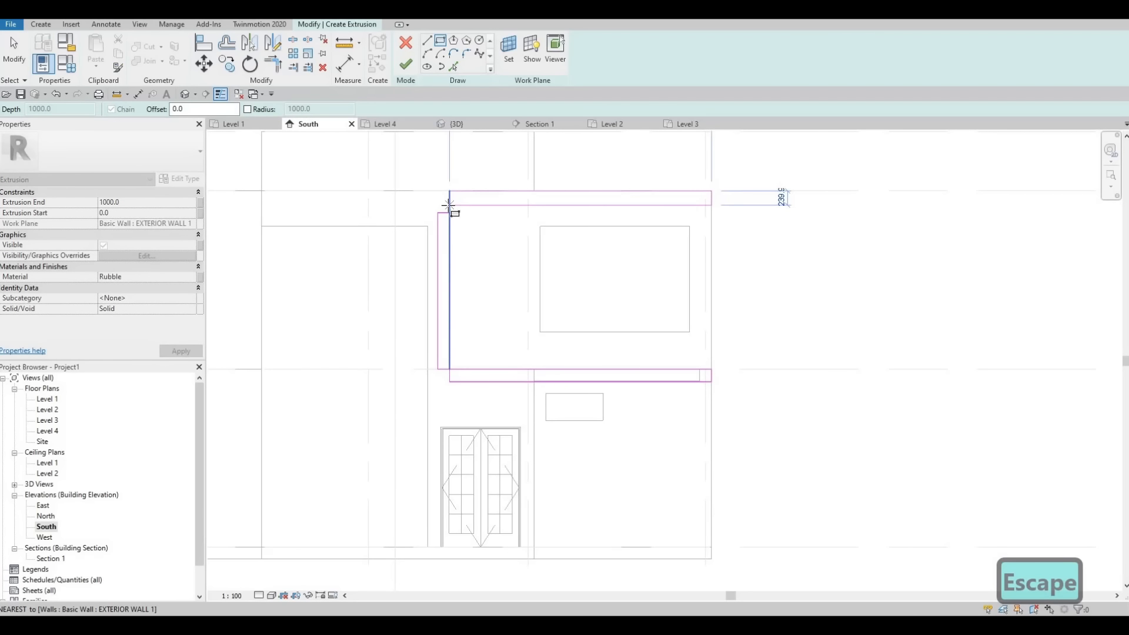
key(Escape)
key(Escape)
key(Escape)
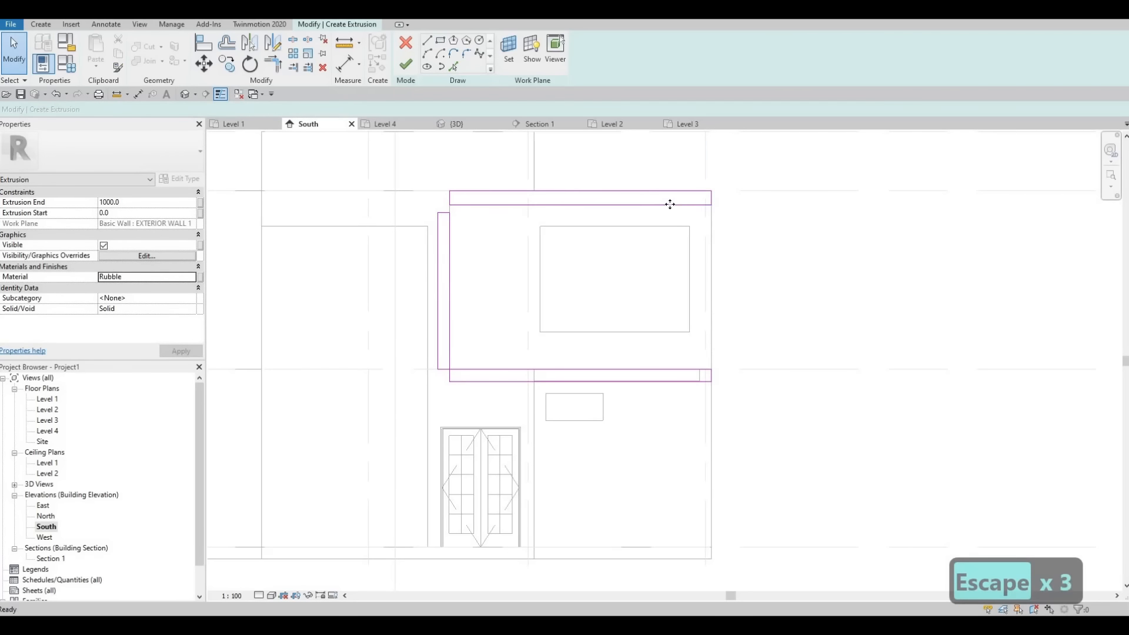
Step: Set the thickness of the top sketch strip to 200 mm
click(603, 204)
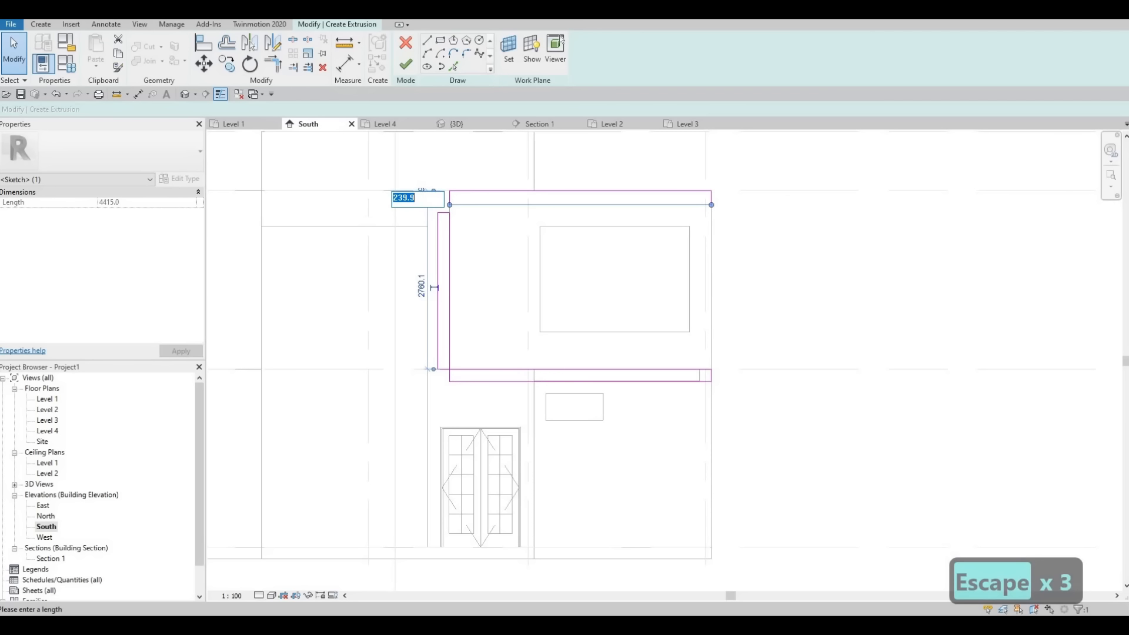
text(200)
key(Return)
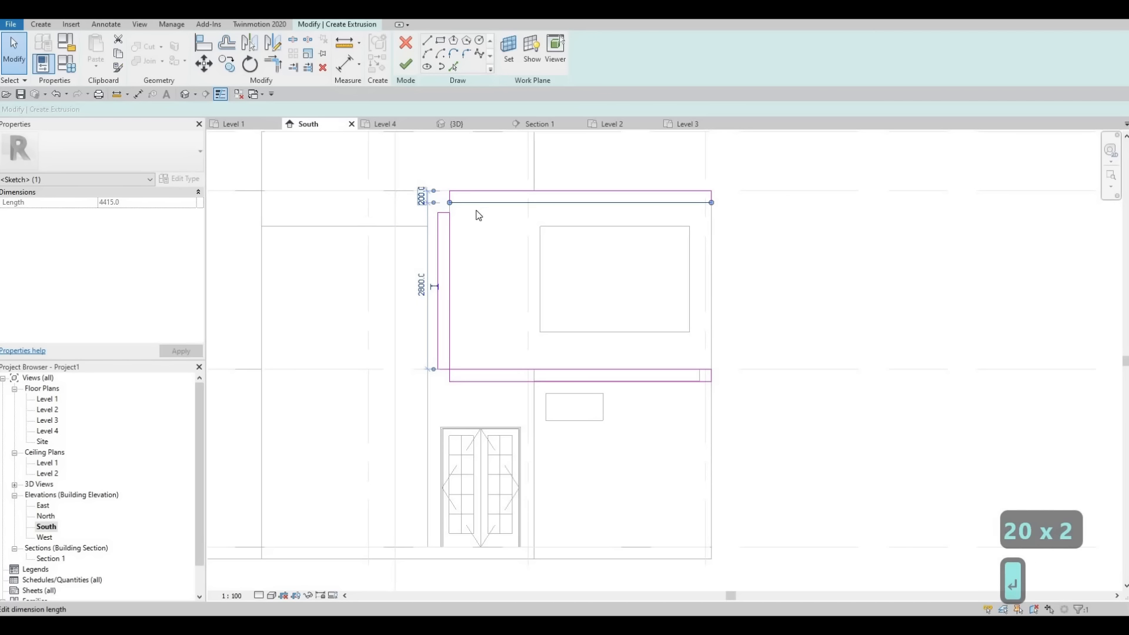
key(Escape)
key(Escape)
key(Escape)
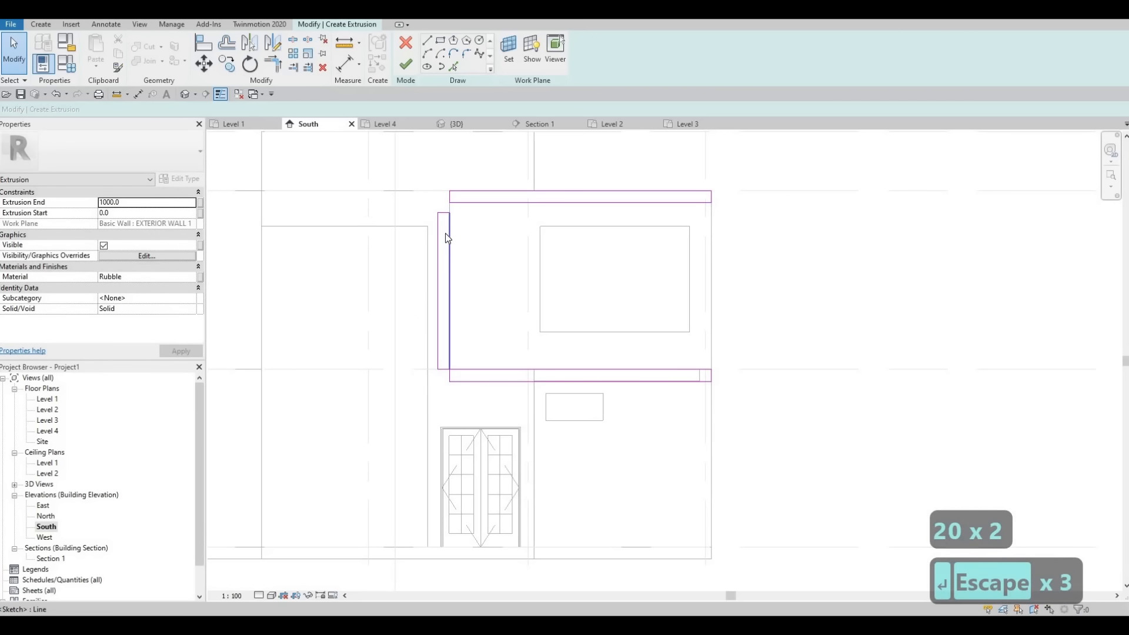
Step: Trim the three rectangles' lines into one continuous C-shaped outline and delete the leftover segments at both left corners
key(t)
key(r)
click(450, 215)
click(462, 196)
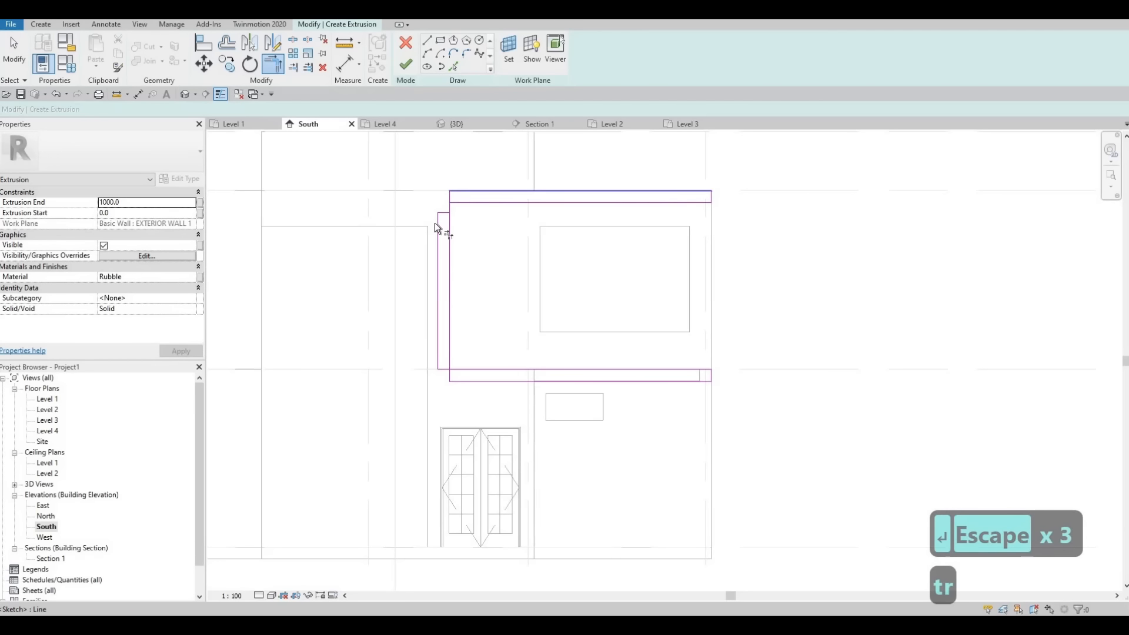
click(442, 369)
key(Escape)
key(Escape)
drag(469, 412, 391, 350)
key(Delete)
drag(403, 177, 468, 254)
key(Delete)
scroll(477, 319, down, 2)
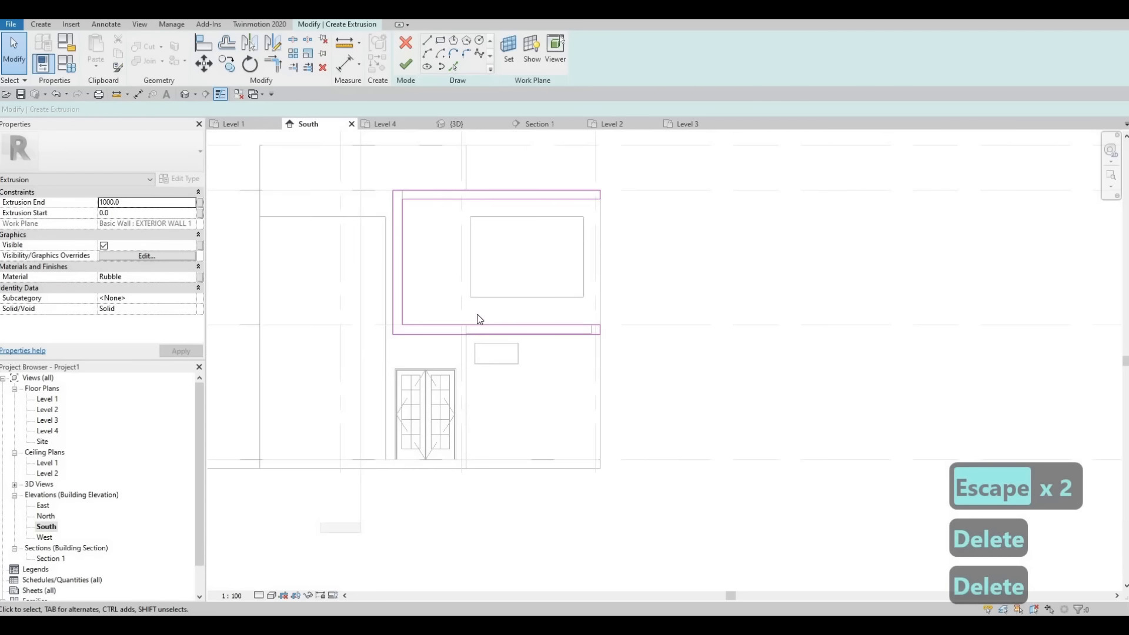
Step: Finish the C-shaped extrusion sketch and complete the in-place model
key(Escape)
key(Escape)
scroll(451, 272, up, 2)
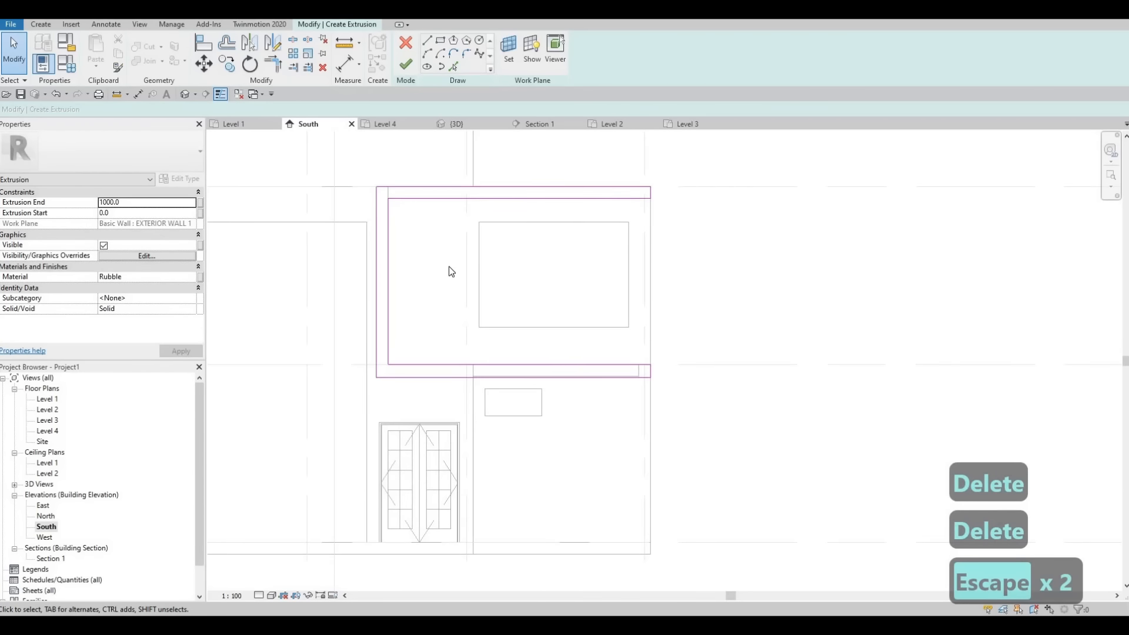
click(406, 66)
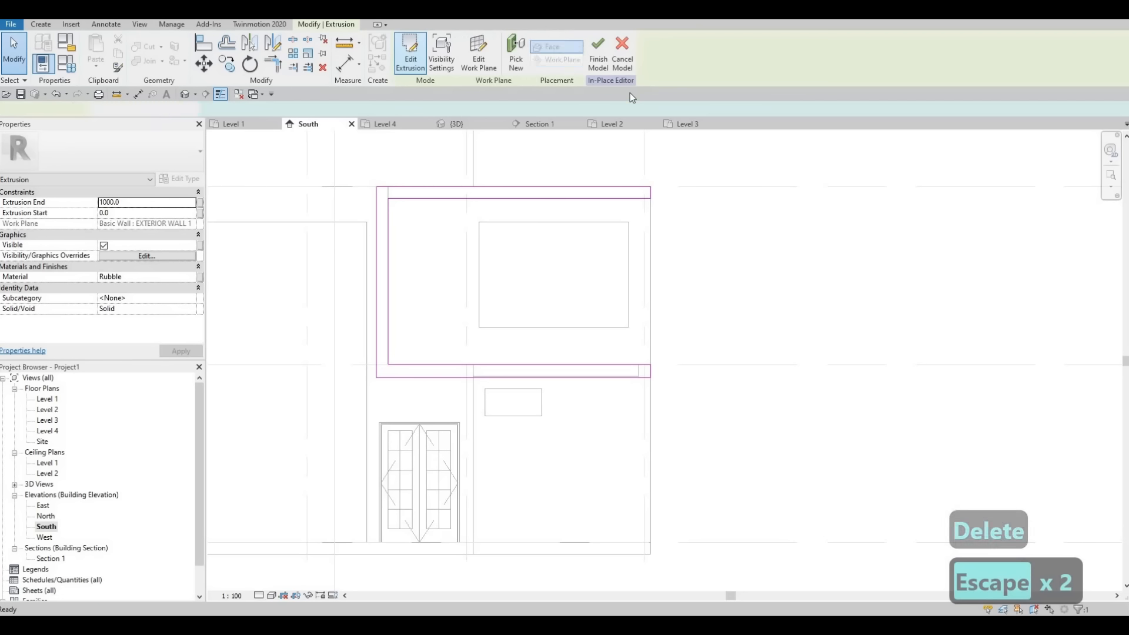
click(598, 53)
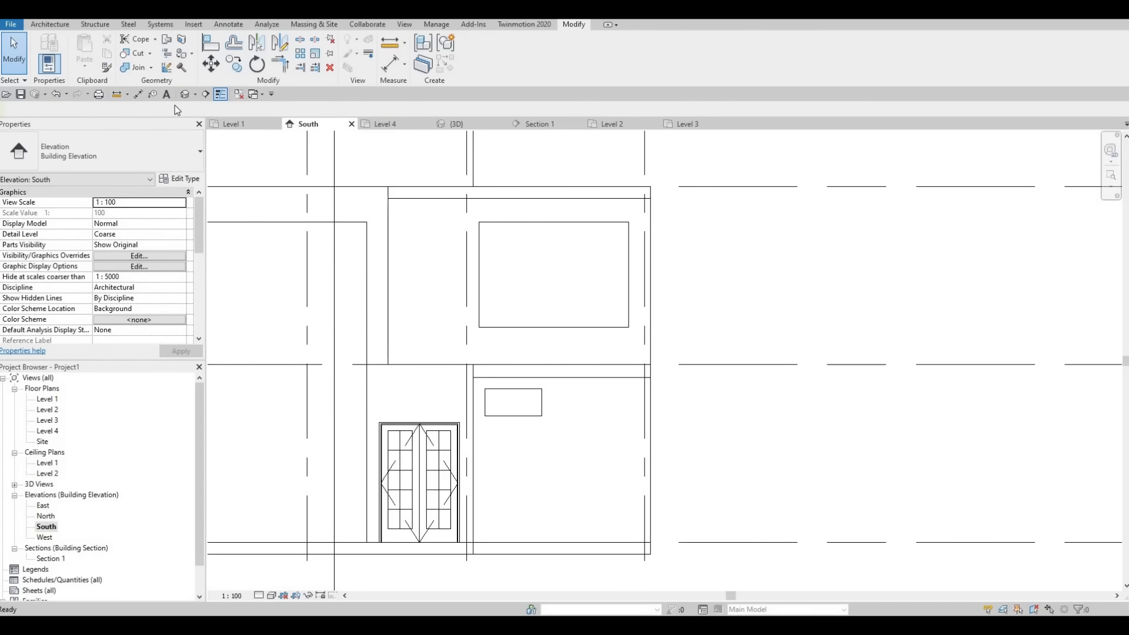
Step: Open the default 3D view and inspect the new frame where it meets the side wall beside the double doors
click(185, 94)
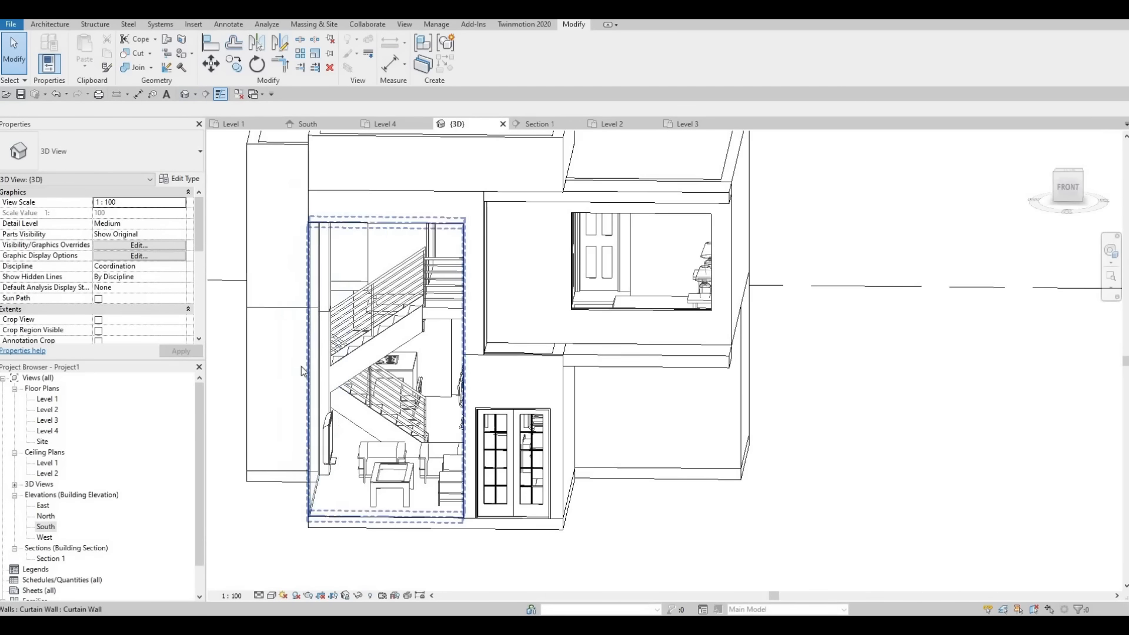
shift+middle_drag(302, 371, 300, 466)
scroll(407, 394, up, 1)
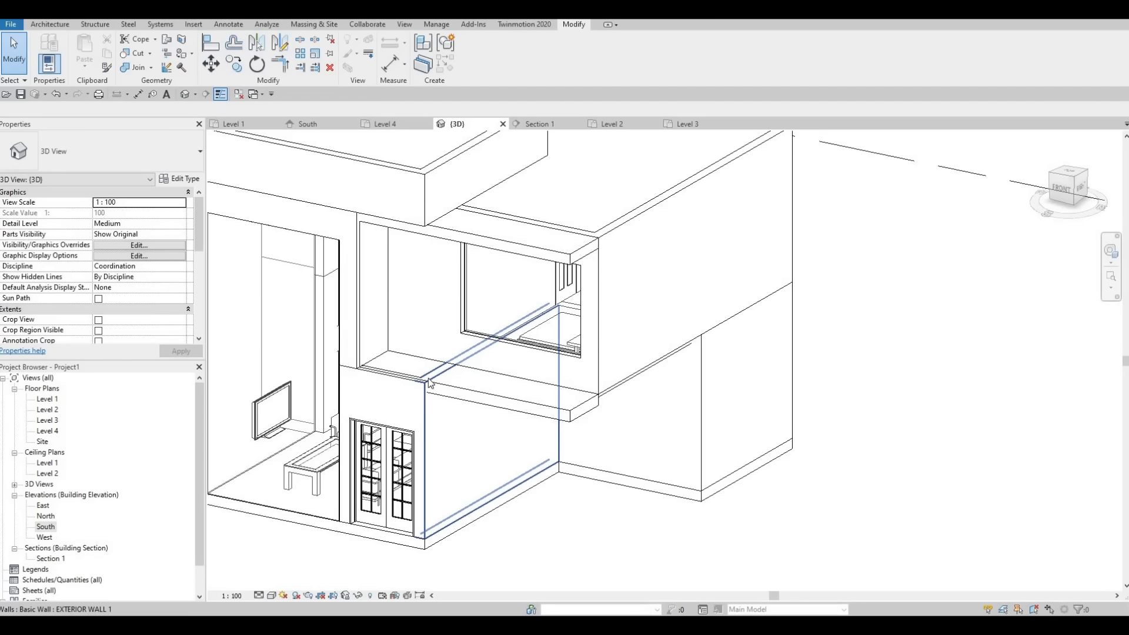
click(435, 382)
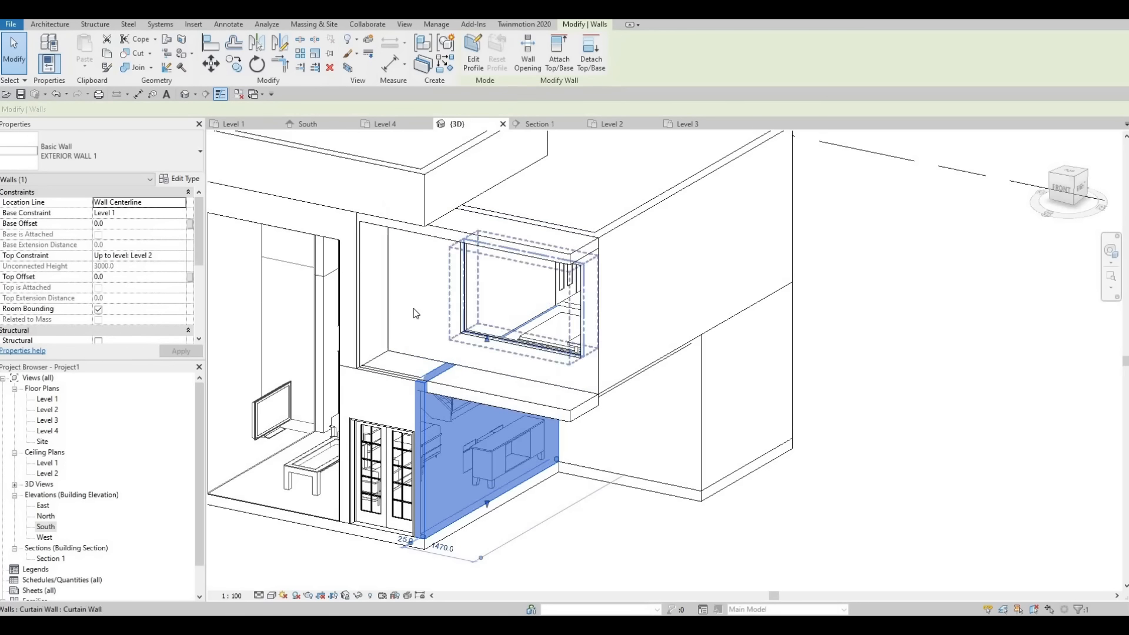
ctrl+click(462, 238)
key(Escape)
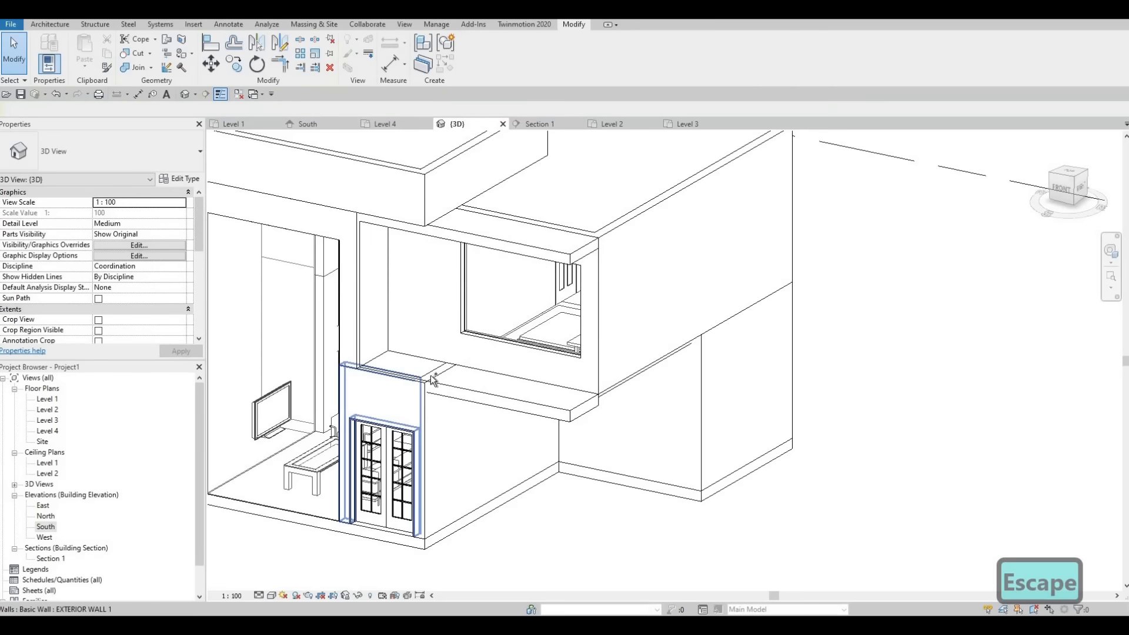
click(433, 380)
click(558, 72)
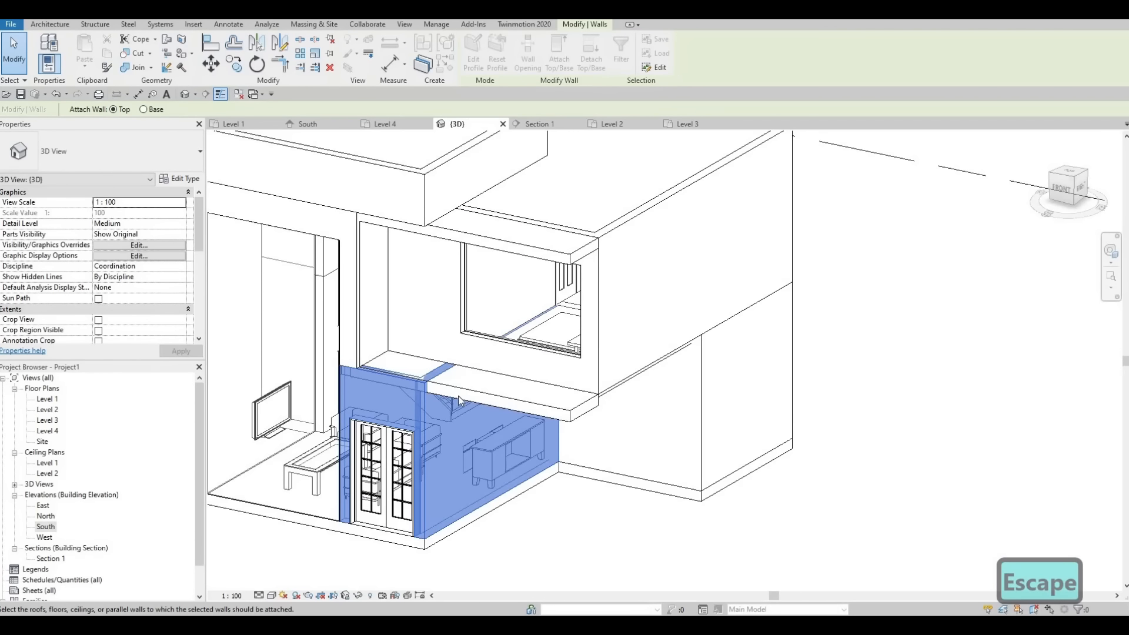
key(Escape)
key(Escape)
Step: Examine from several angles, including below, how the projecting frame meets the front and side walls beneath it
shift+middle_drag(388, 329, 420, 181)
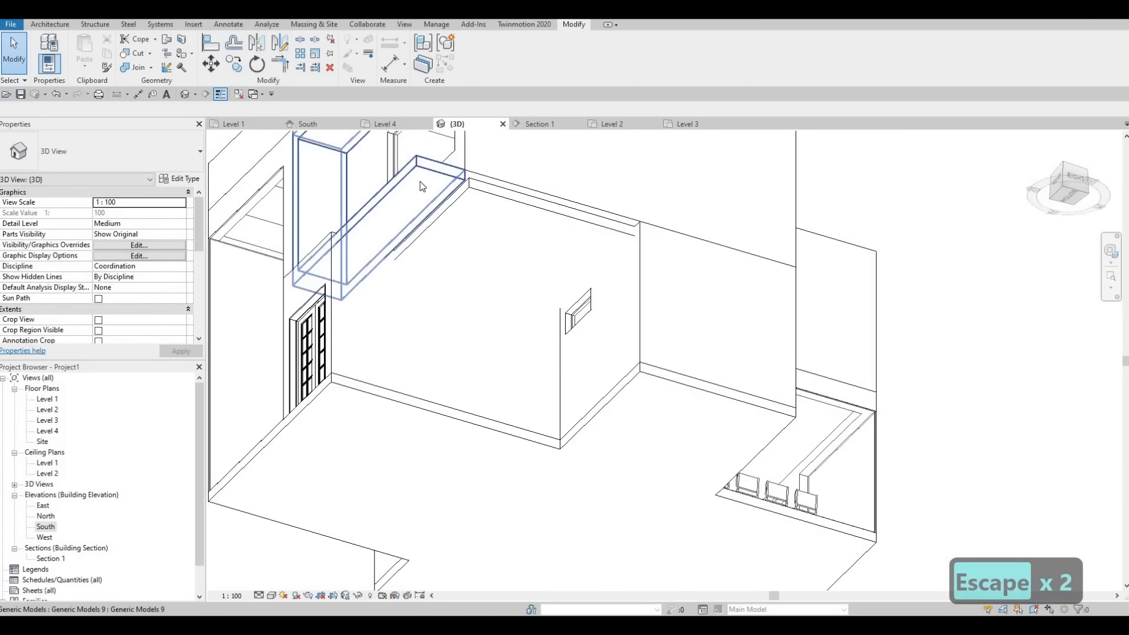
shift+middle_drag(372, 257, 347, 439)
click(305, 388)
click(327, 438)
shift+middle_drag(476, 351, 465, 235)
drag(474, 235, 491, 235)
key(Escape)
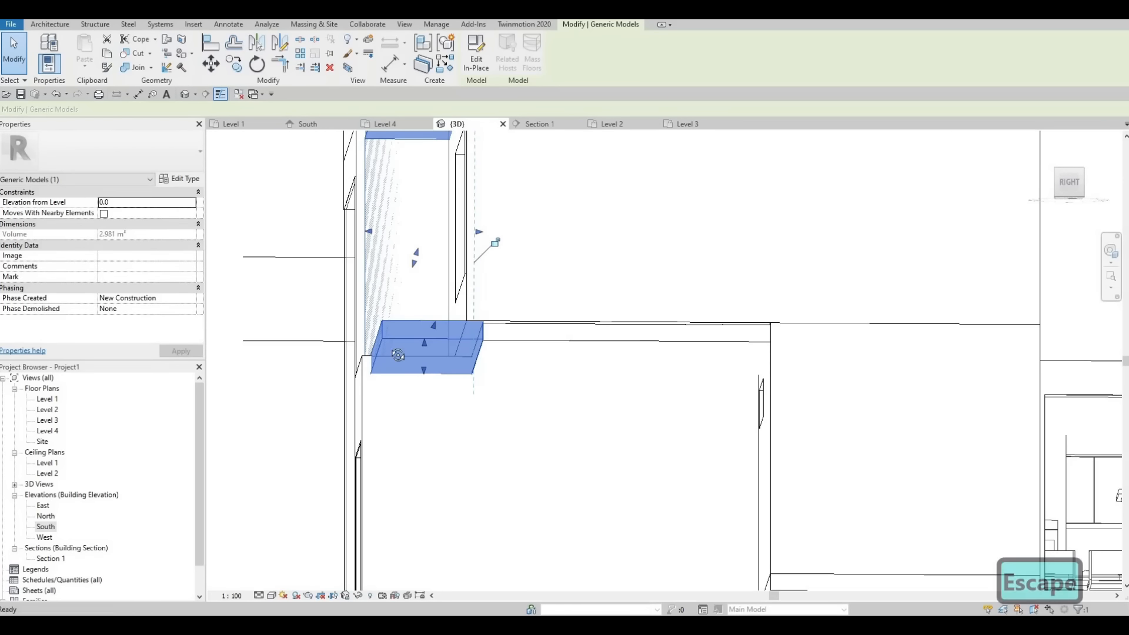
shift+middle_drag(516, 330, 680, 343)
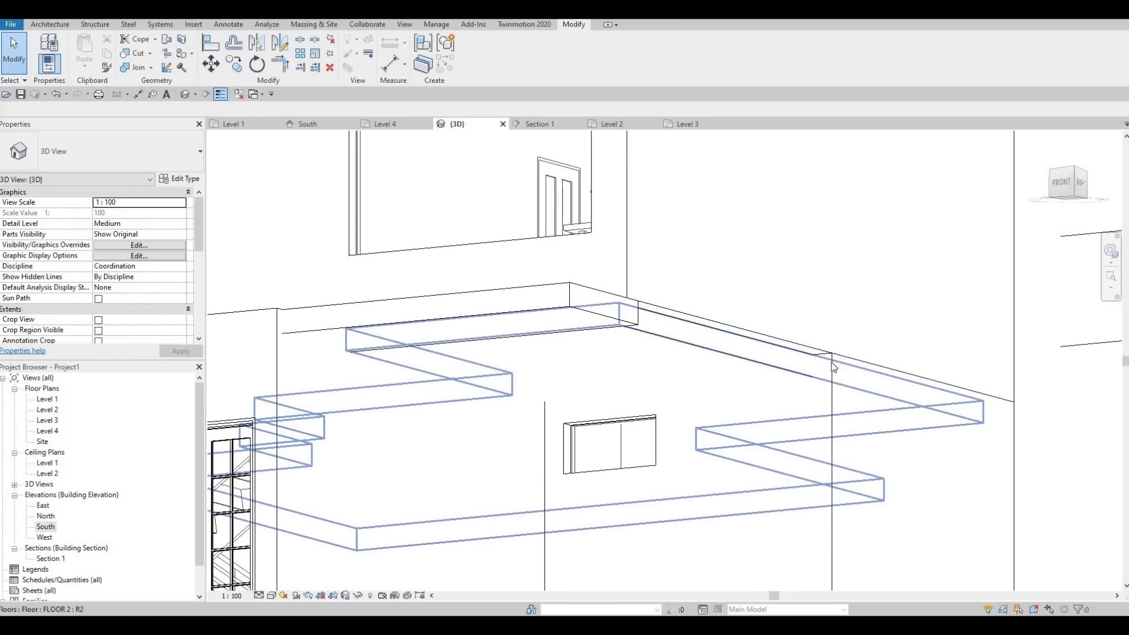
shift+middle_drag(696, 389, 449, 348)
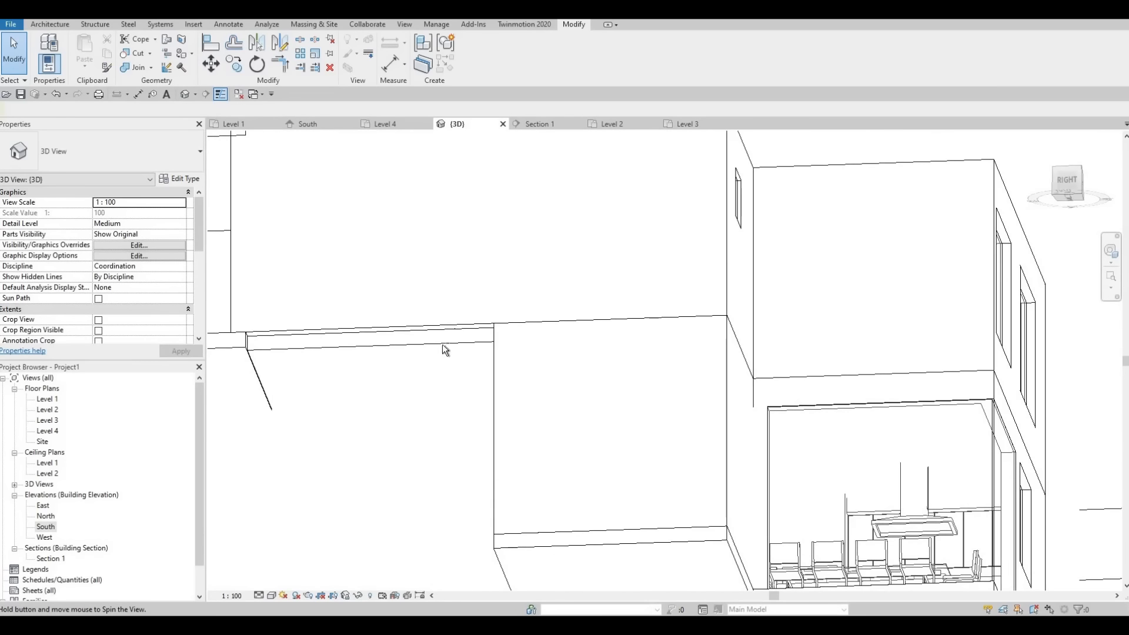
shift+middle_drag(639, 430, 684, 426)
key(Escape)
scroll(642, 458, up, 1)
middle_drag(641, 460, 535, 403)
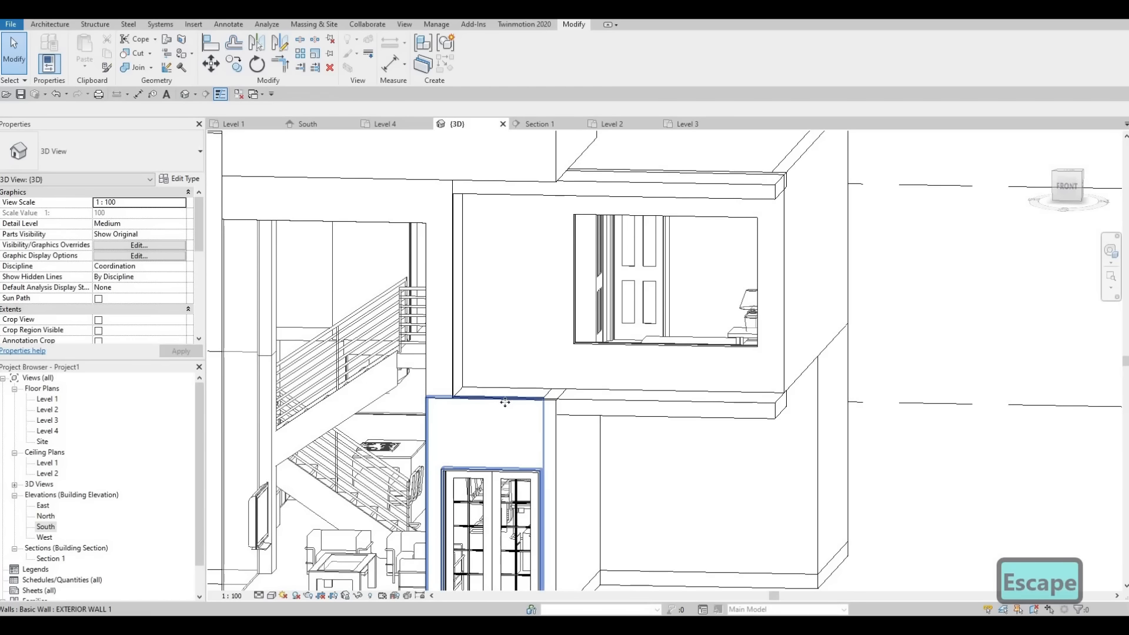
Step: Lower the top of the wall above the double doors to a top offset of -256.7
click(472, 397)
scroll(473, 400, up, 2)
drag(477, 427, 529, 452)
shift+middle_drag(474, 425, 445, 424)
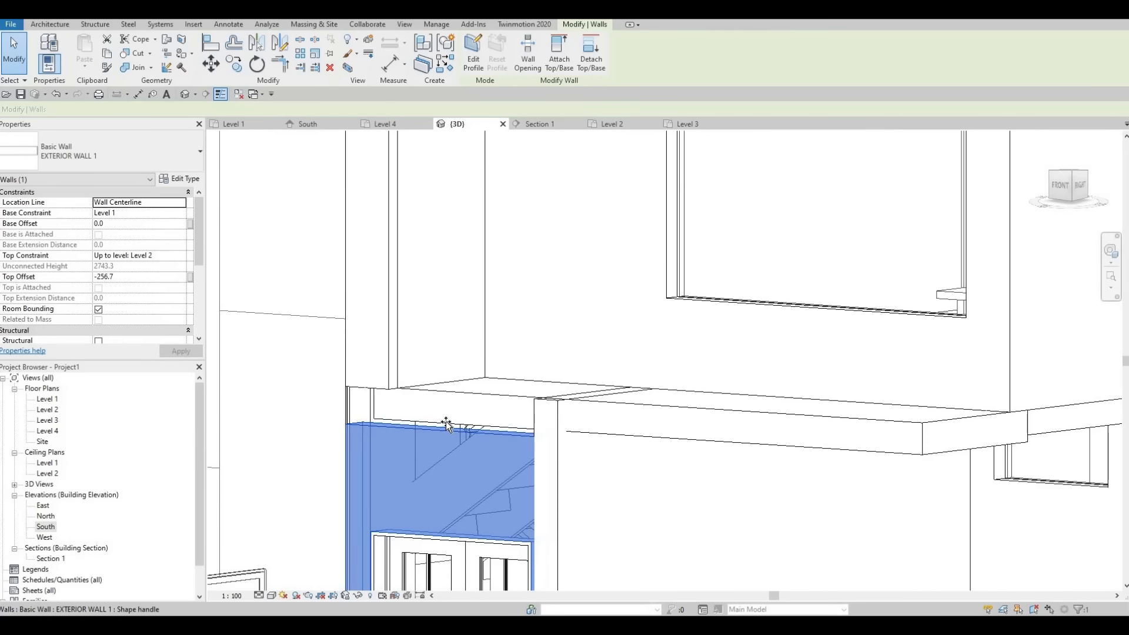
key(Escape)
Step: Edit the side wall's profile and sketch a rectangle about 217 mm high at its upper front corner where the frame crosses it
shift+middle_drag(435, 468, 644, 521)
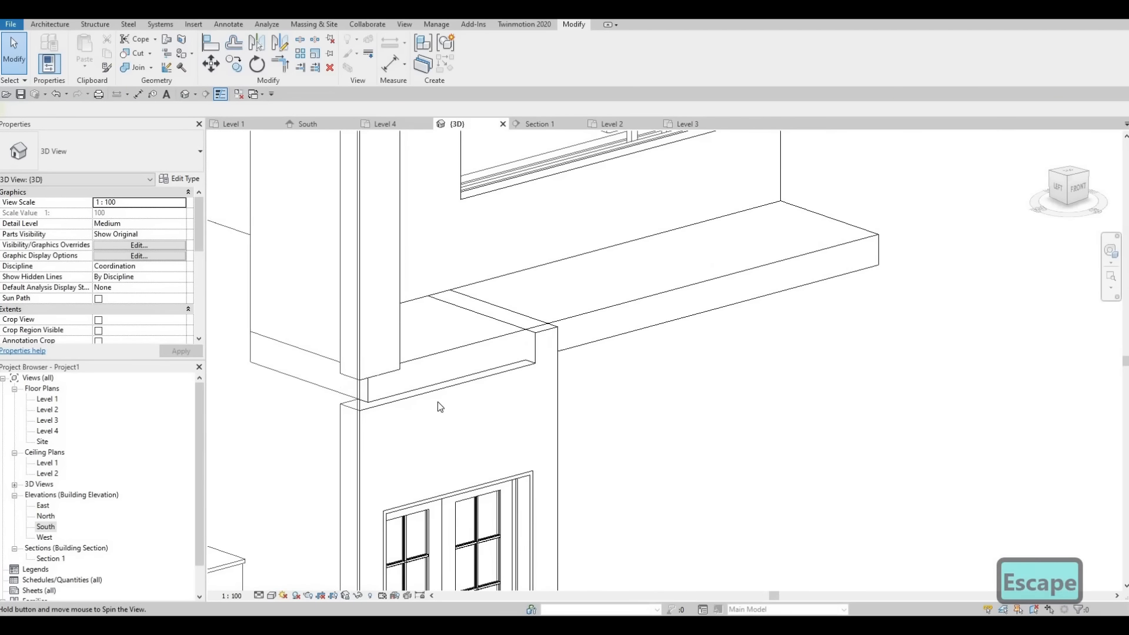
scroll(440, 407, up, 3)
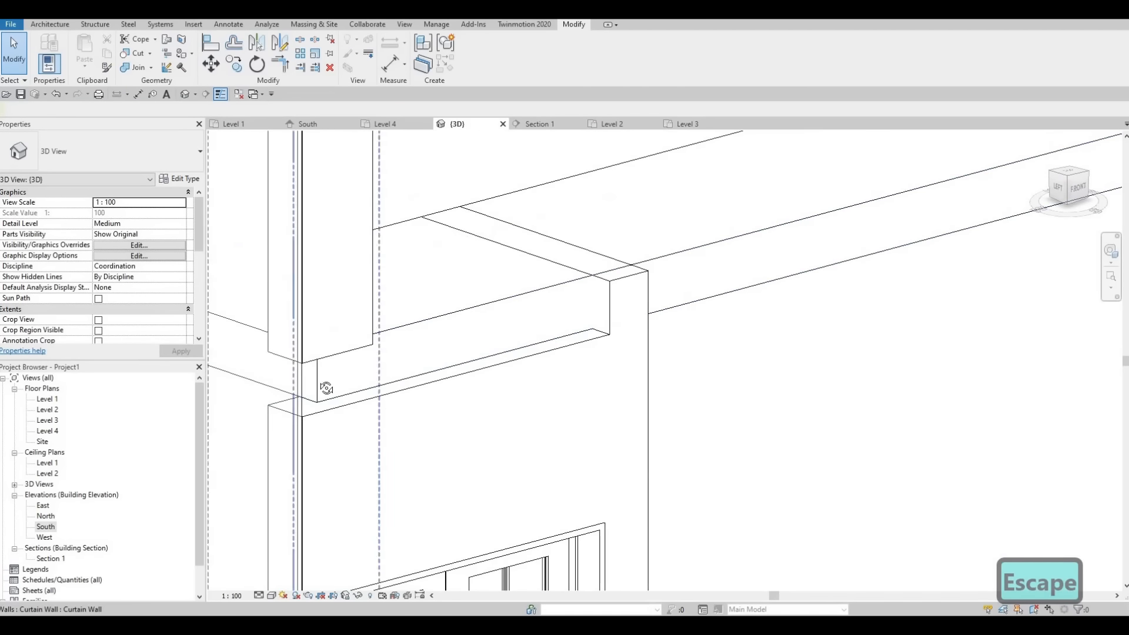
shift+middle_drag(469, 414, 386, 252)
scroll(408, 245, down, 3)
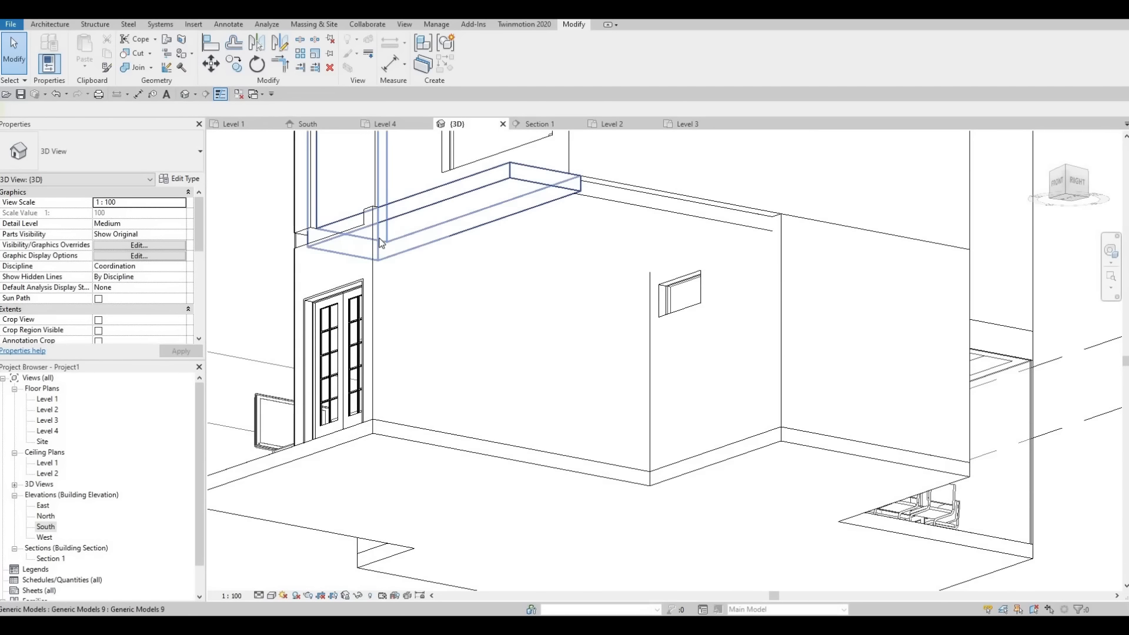
click(443, 198)
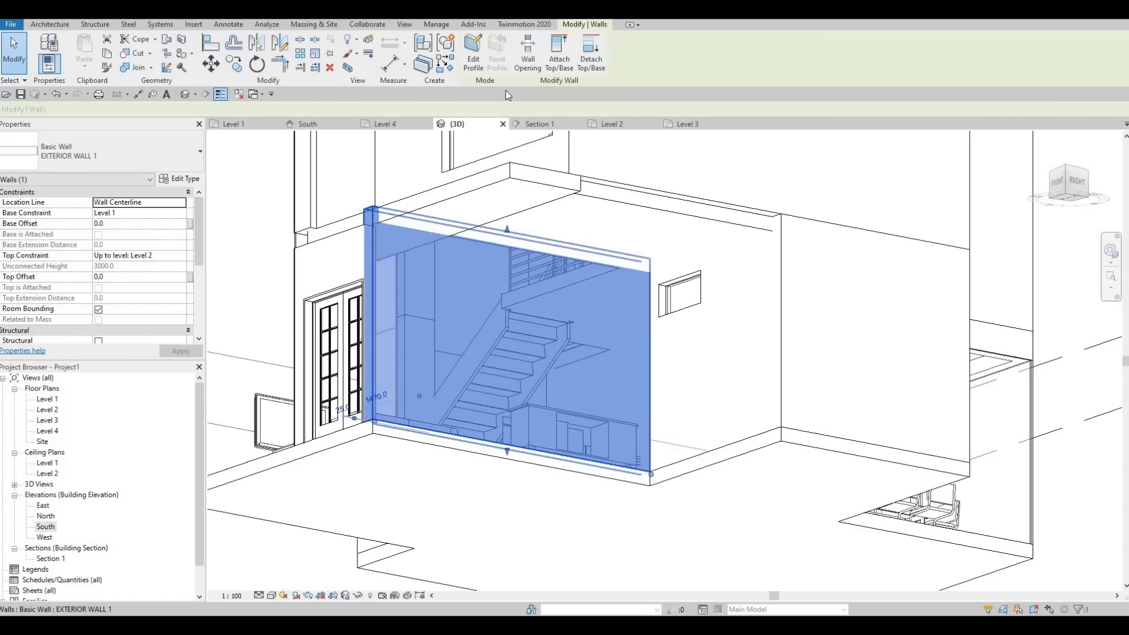
click(473, 53)
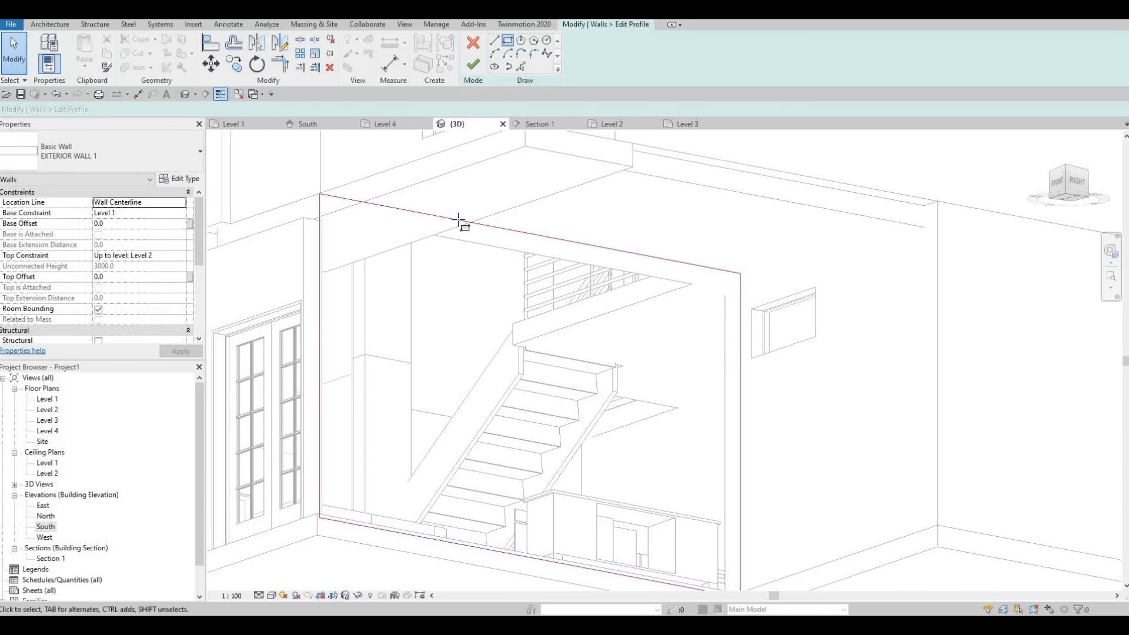
click(398, 239)
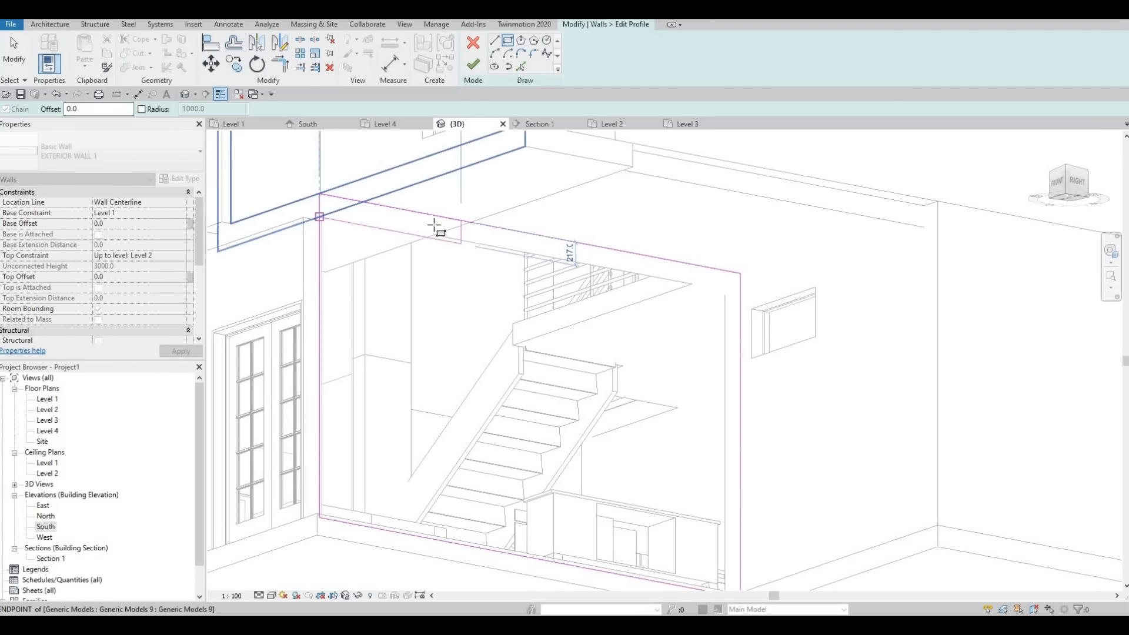
click(462, 234)
key(Escape)
key(Escape)
key(Escape)
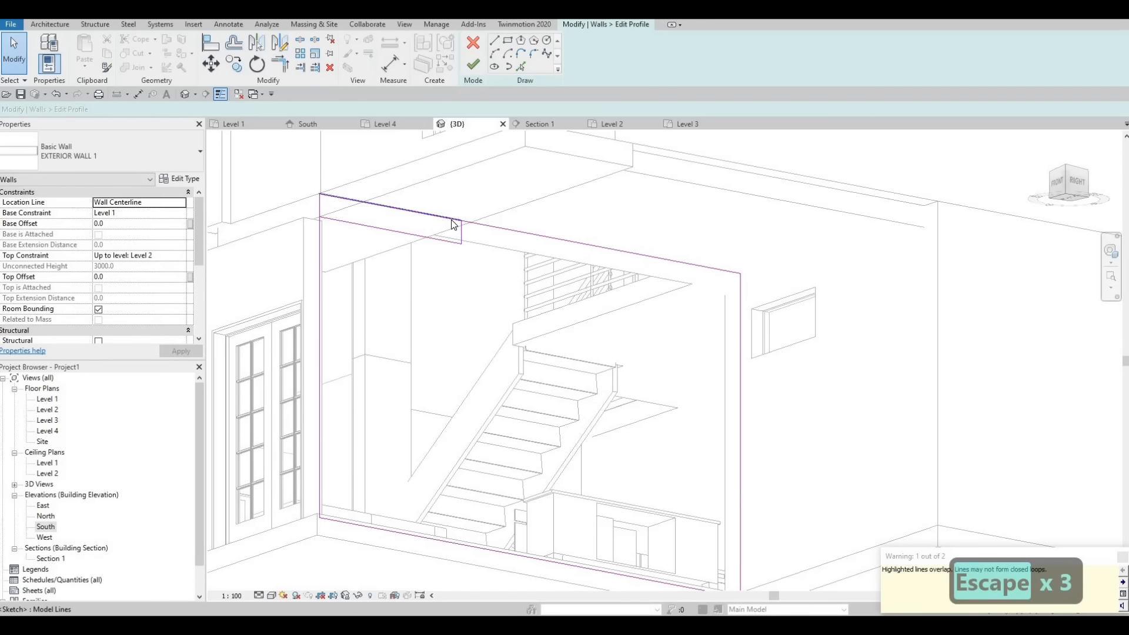
Step: Trim the side wall's profile into one outline with a notched upper front corner, deleting the leftover segment, and finish the profile
click(452, 224)
key(Delete)
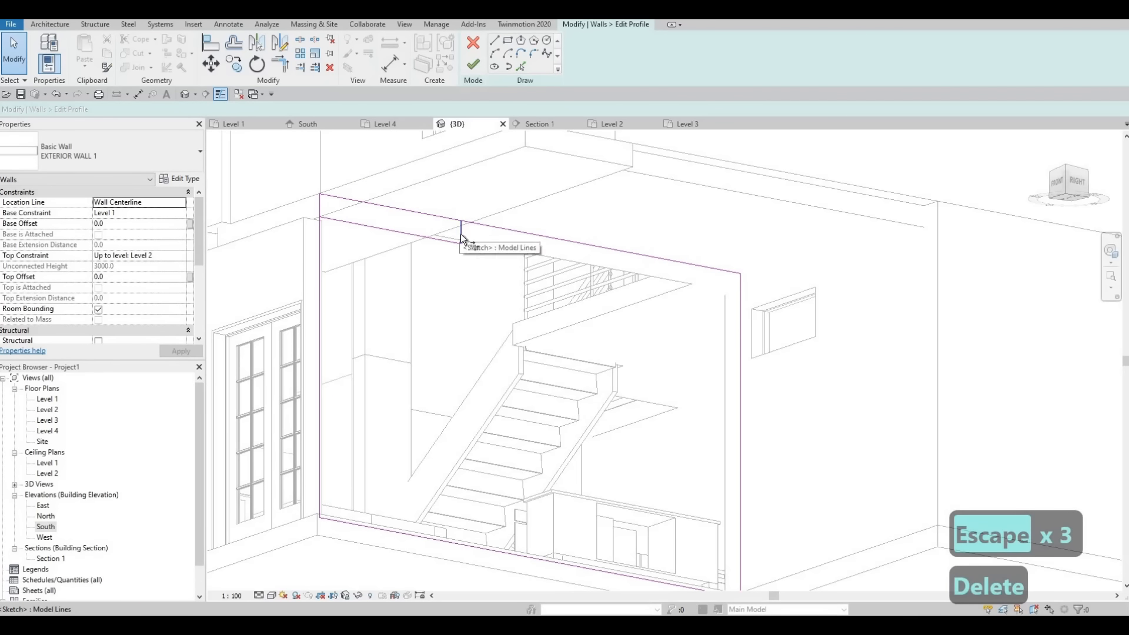
key(t)
key(r)
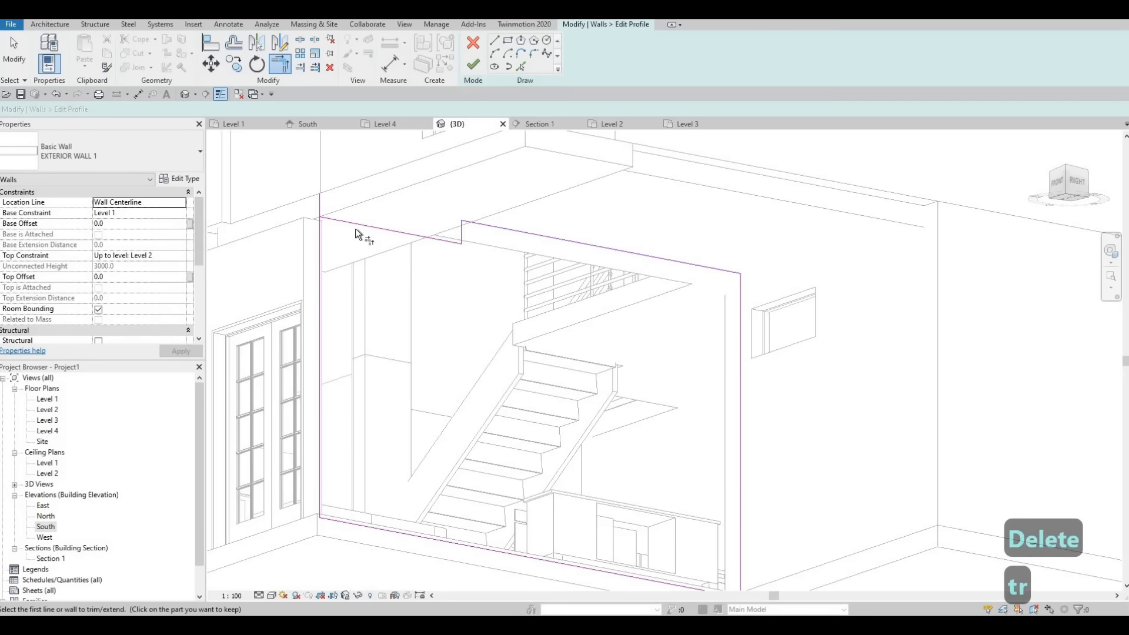
click(321, 231)
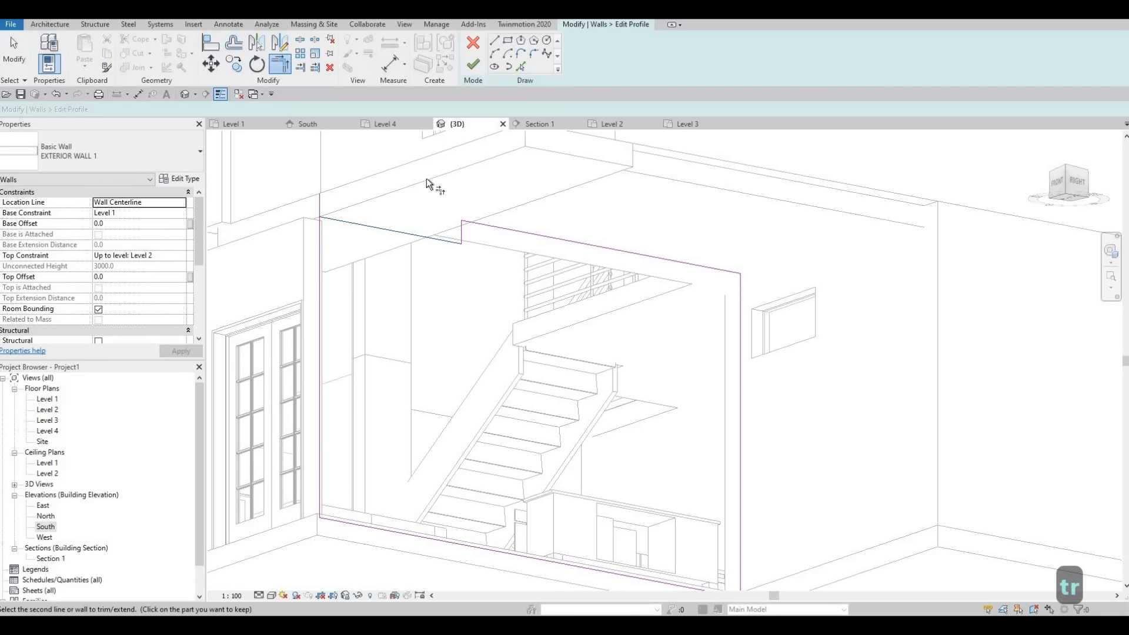
key(Escape)
key(Escape)
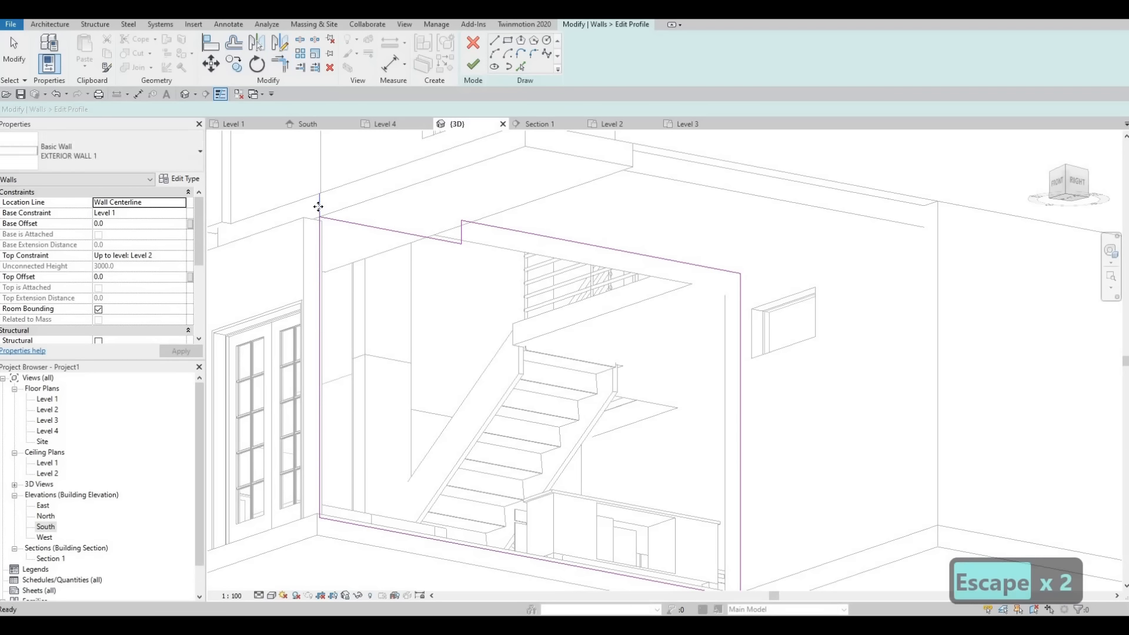
click(319, 206)
key(Delete)
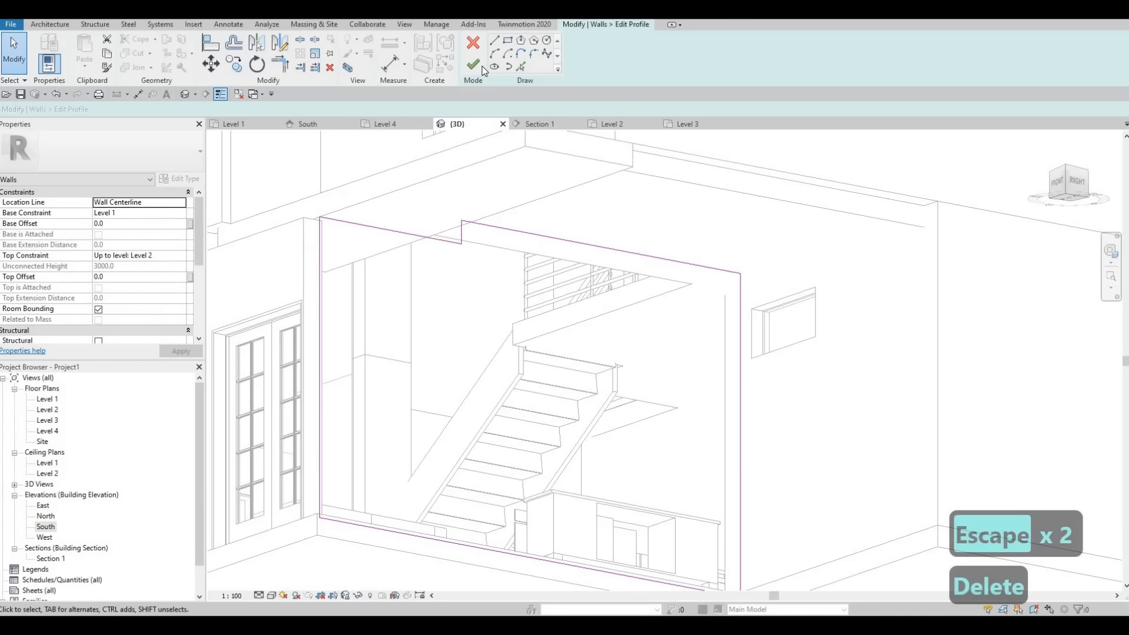
key(Escape)
key(Escape)
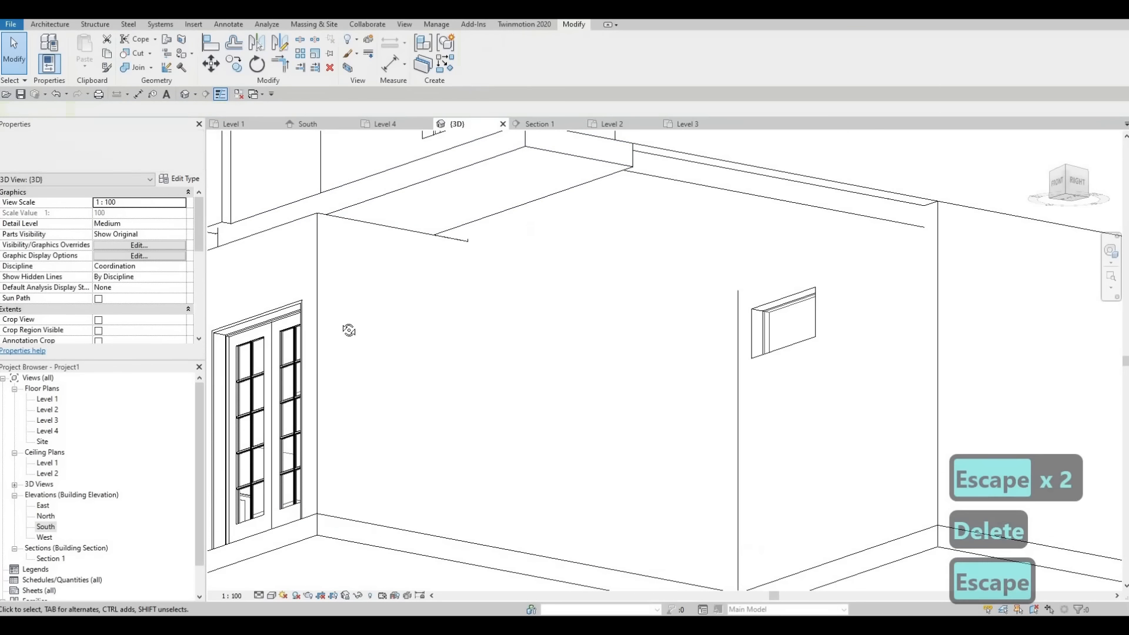
Step: Shorten the side wall's notch so its inner edge lines up with the back of the projecting frame
mouse_move(302, 329)
shift+middle_down()
mouse_move(443, 290)
mouse_move(487, 347)
mouse_move(490, 291)
shift+middle_up()
scroll(469, 261, up, 1)
shift+middle_drag(439, 247, 458, 241)
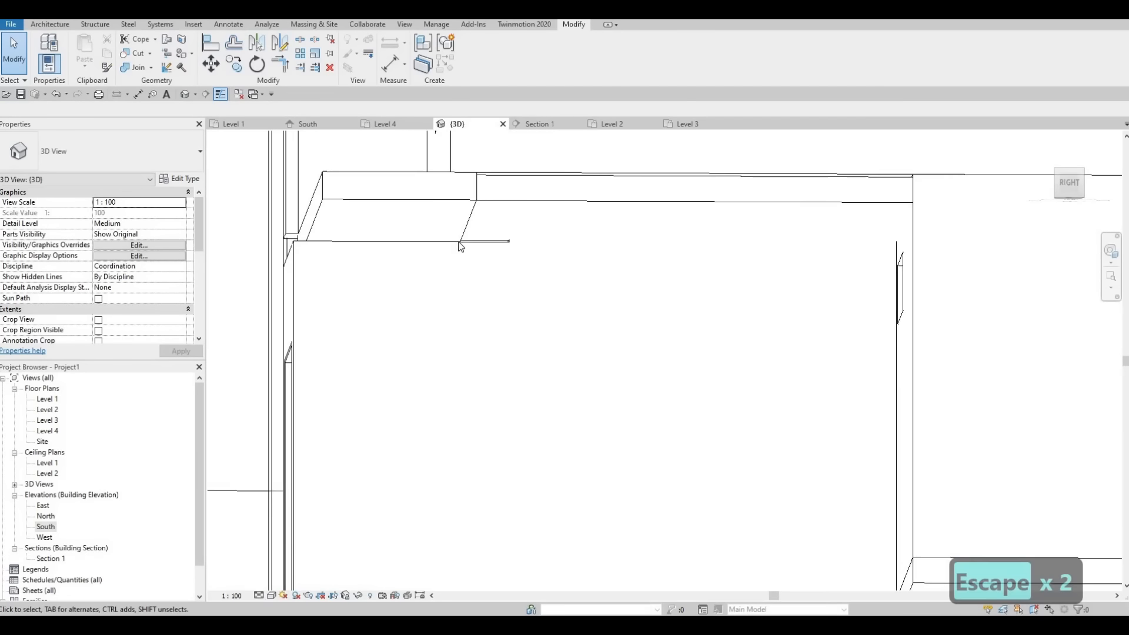
scroll(458, 241, up, 1)
click(524, 238)
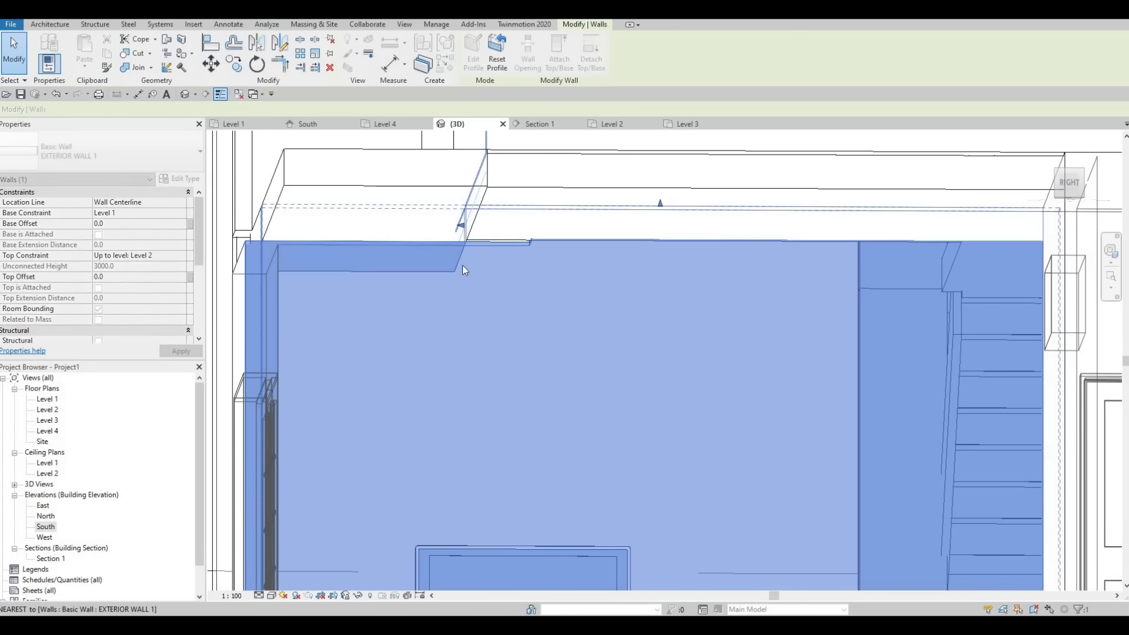
key(Escape)
Step: Extend the projecting frame's bottom strip sideways to the outer edge of the wall above the double doors
shift+middle_drag(391, 340, 414, 260)
shift+middle_drag(443, 327, 474, 381)
scroll(580, 392, down, 2)
middle_drag(580, 393, 643, 290)
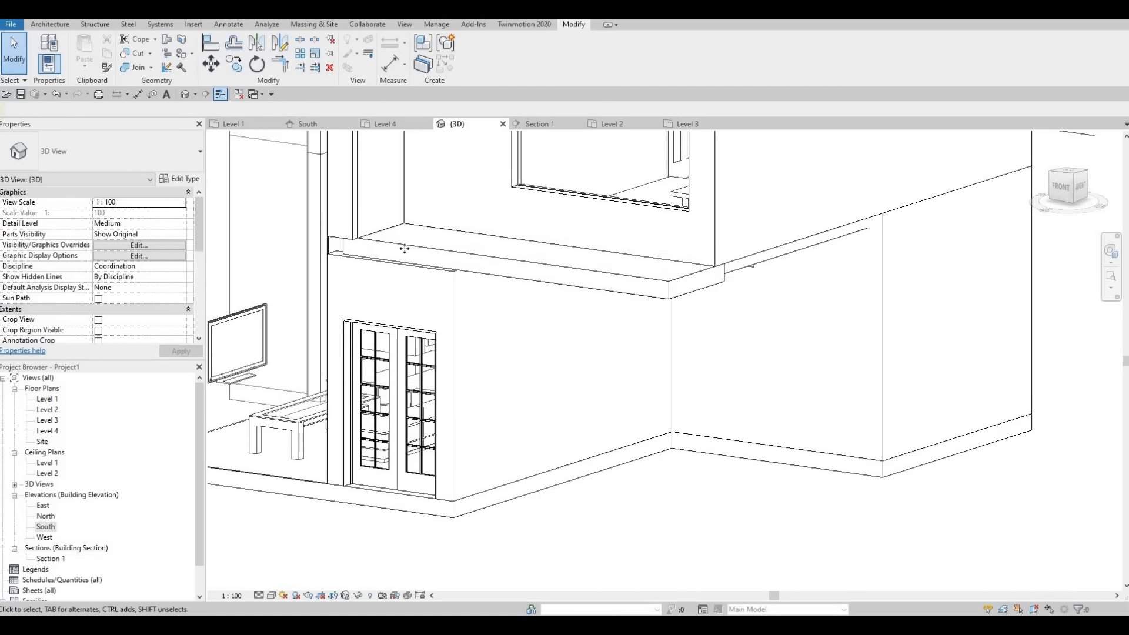
click(552, 282)
shift+middle_drag(552, 282, 498, 283)
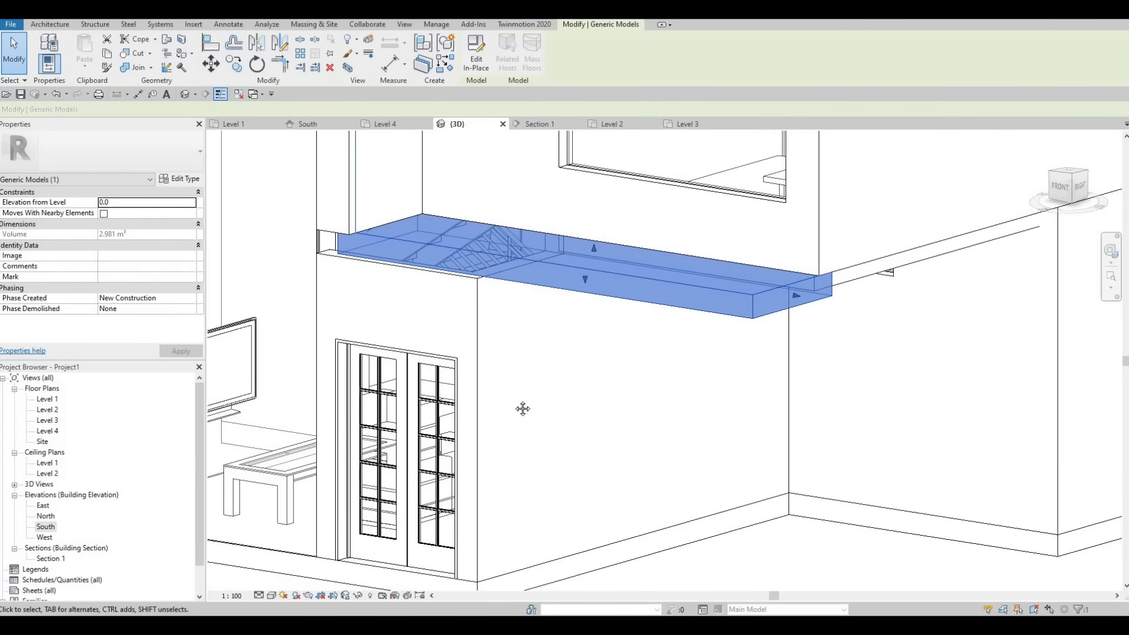
shift+middle_drag(523, 408, 518, 276)
scroll(519, 278, down, 1)
middle_drag(512, 152, 531, 273)
drag(534, 277, 440, 370)
key(Escape)
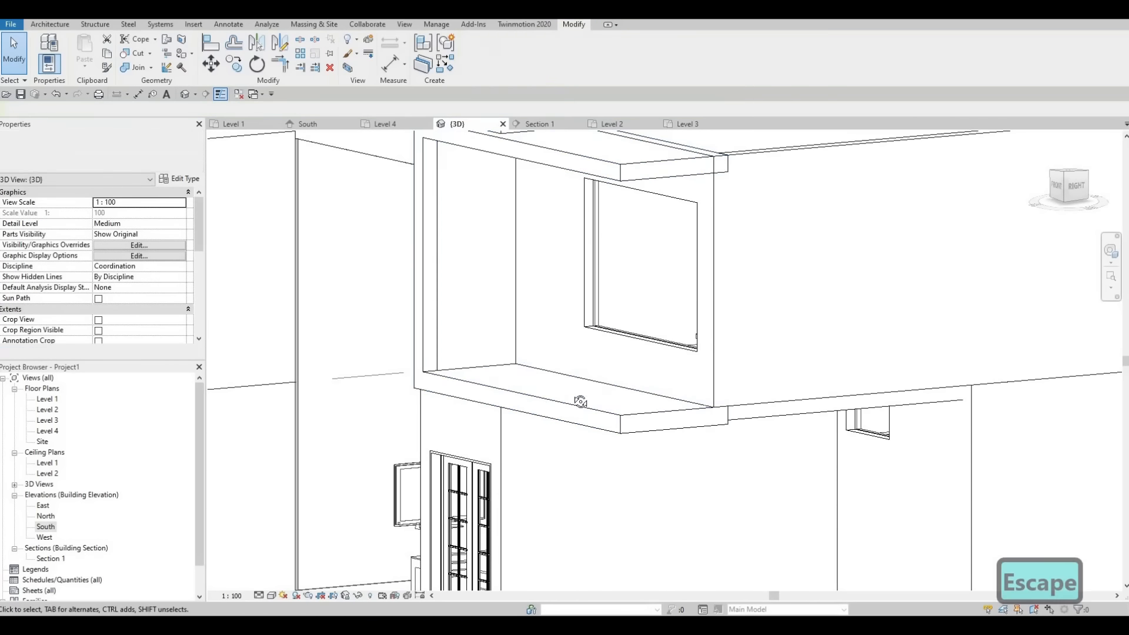
Step: Undo the extension of the frame's bottom strip and the notch in the side wall's profile
shift+middle_drag(465, 389, 604, 419)
key(Escape)
shift+middle_drag(533, 426, 663, 448)
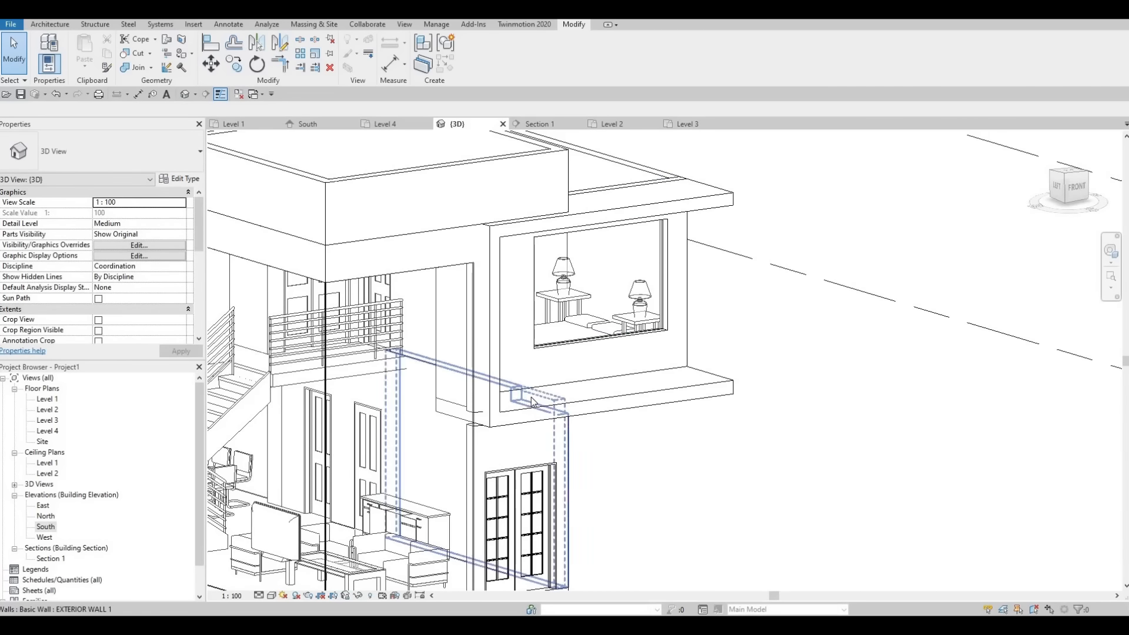
scroll(532, 397, up, 1)
key(ctrl+z)
key(ctrl+z)
key(ctrl+z)
key(ctrl+z)
key(ctrl+z)
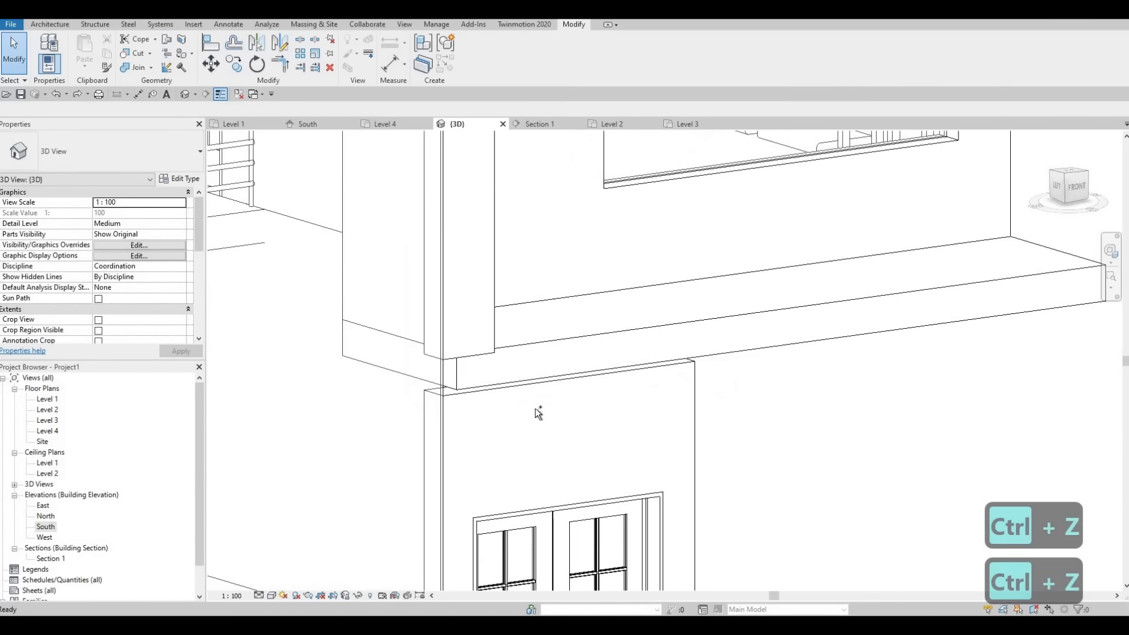
key(ctrl+z)
key(ctrl+z)
key(ctrl+z)
key(ctrl+z)
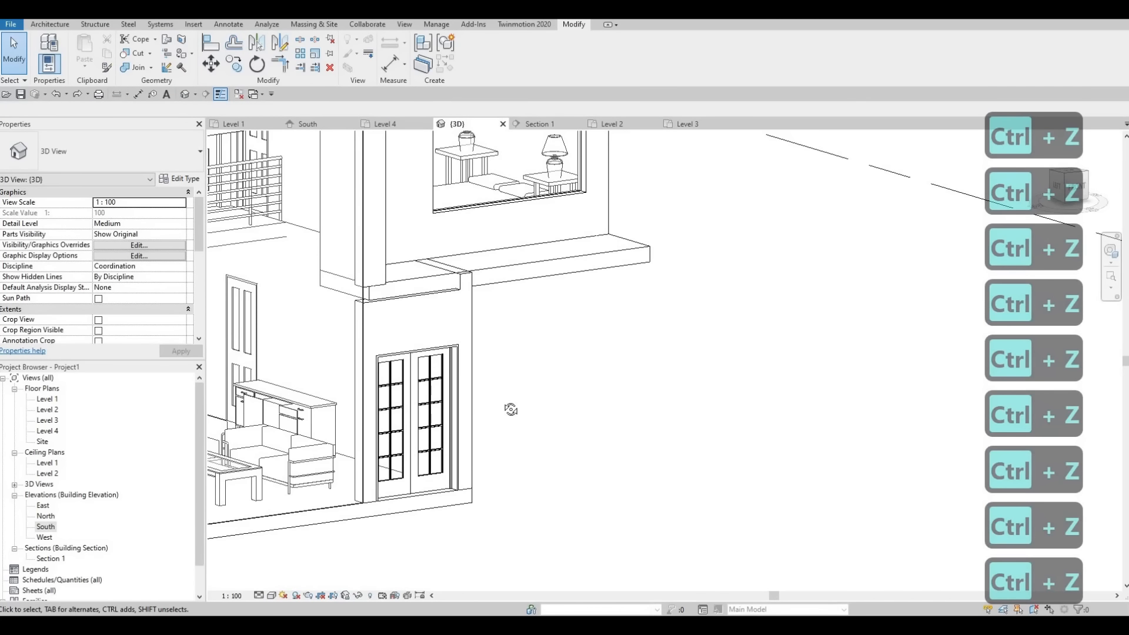
Step: Undo the lowering of the wall above the double doors
shift+middle_drag(413, 401, 418, 280)
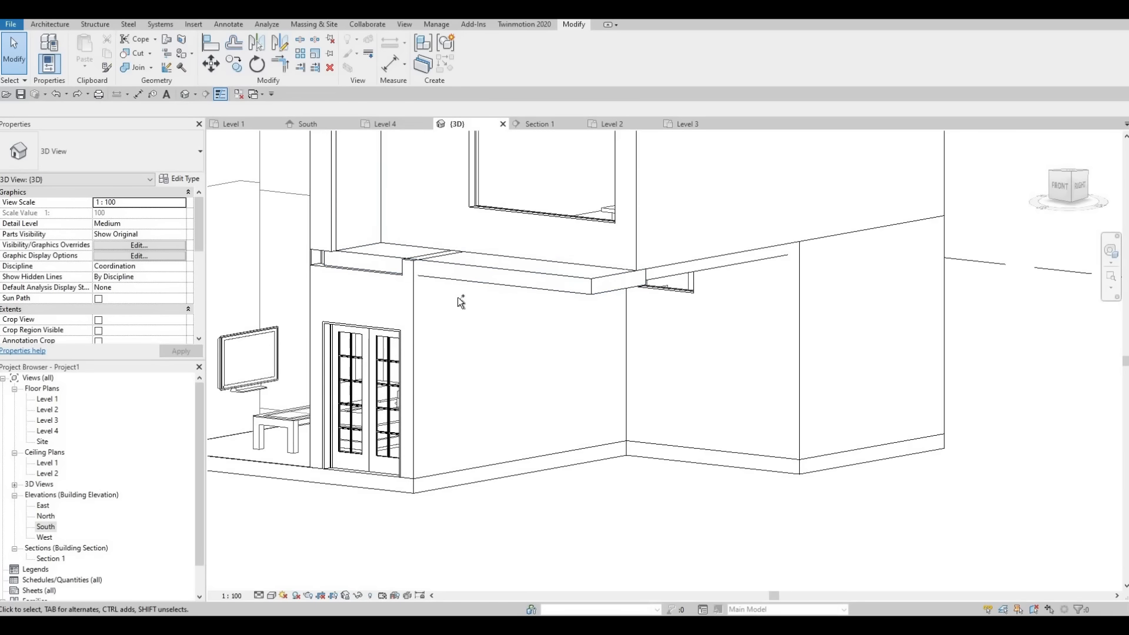
key(ctrl+z)
key(ctrl+z)
key(Escape)
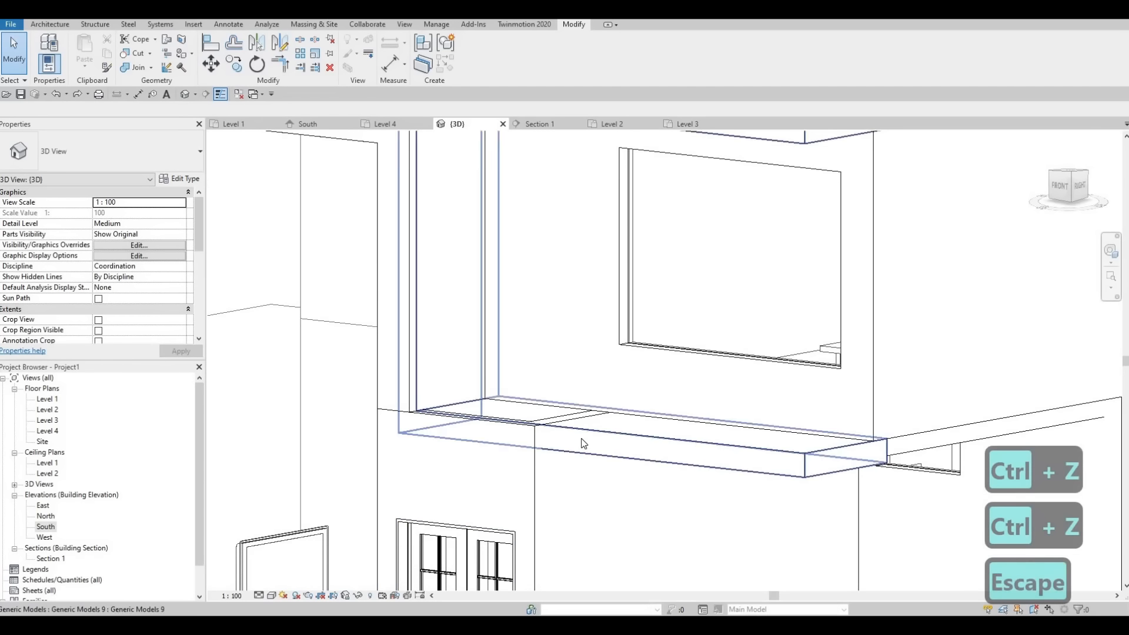
Step: Pull the front face of the projecting frame around the Level 2 front wall further outward to deepen it
click(586, 299)
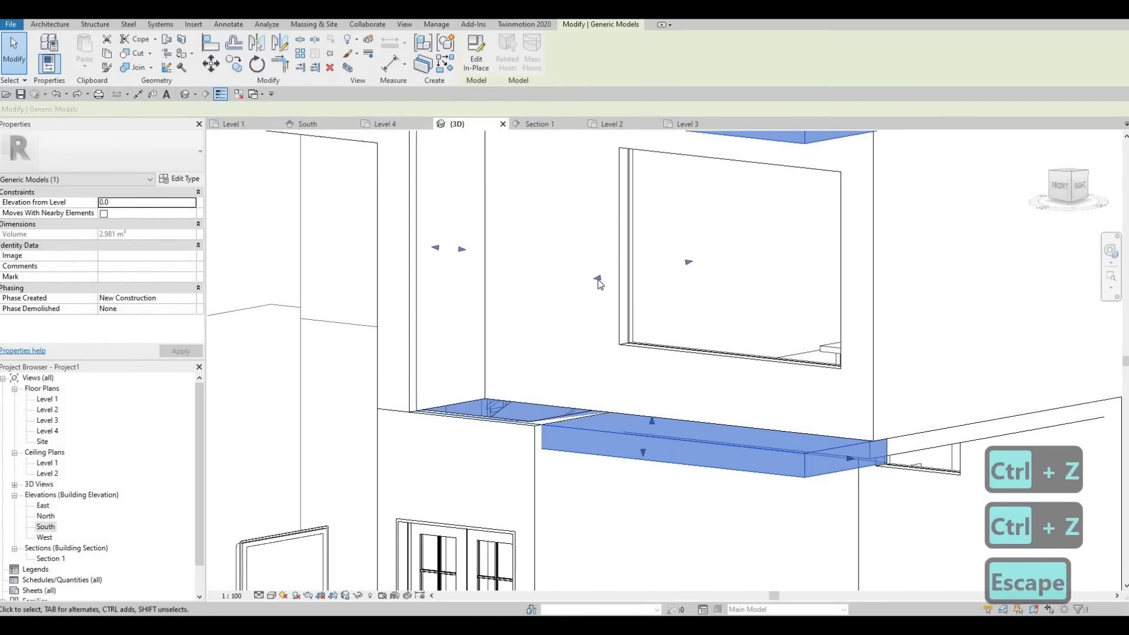
drag(597, 278, 550, 286)
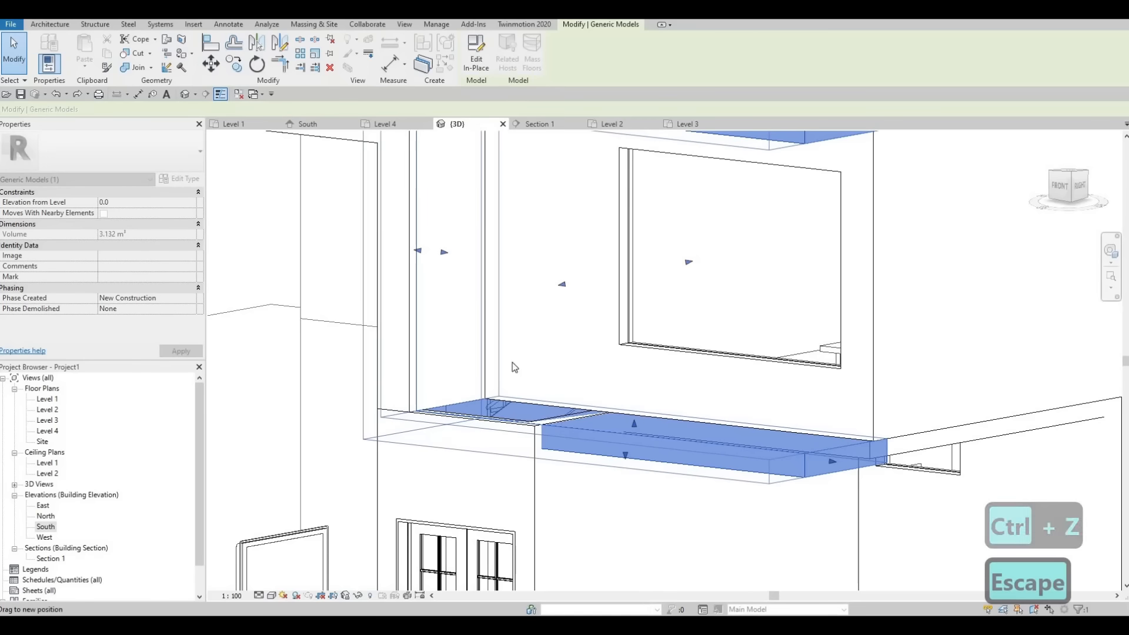
key(Escape)
shift+middle_drag(688, 429, 472, 384)
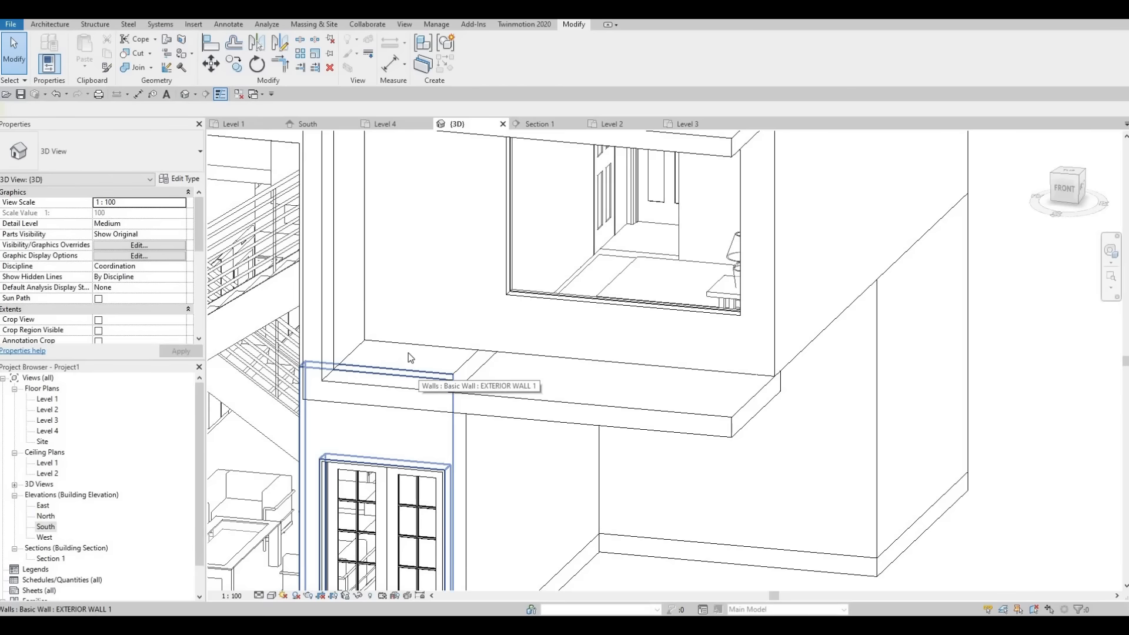
shift+middle_drag(412, 358, 380, 405)
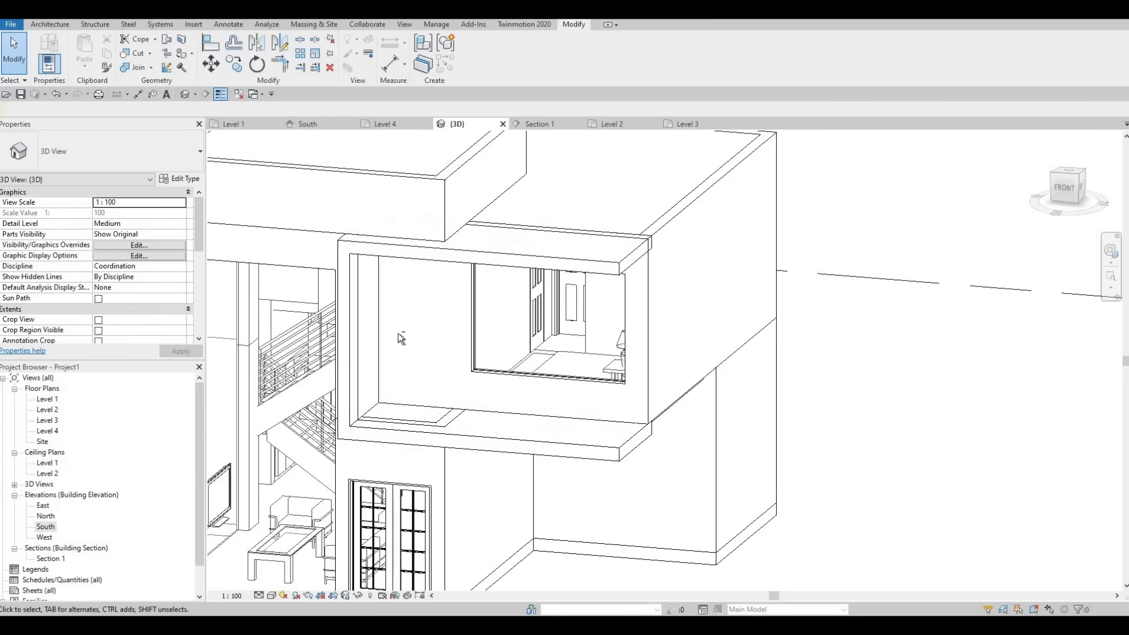
Step: Check the whole front facade in 3D and open the Level 3 floor plan
scroll(397, 333, down, 4)
shift+middle_drag(383, 329, 353, 195)
shift+middle_drag(355, 253, 478, 232)
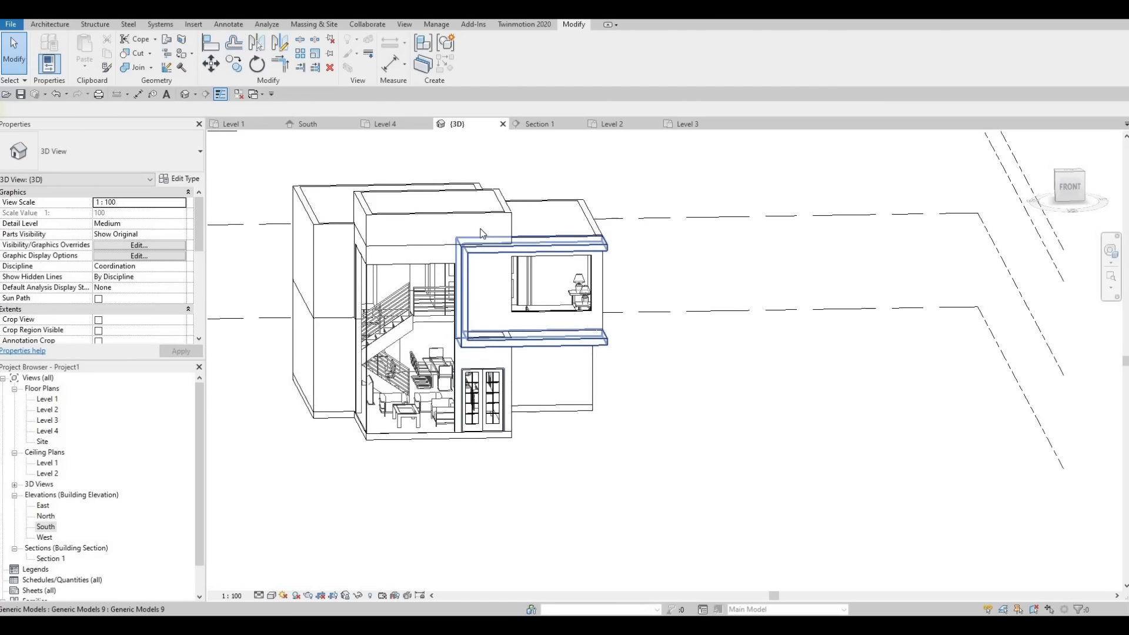
scroll(482, 233, up, 3)
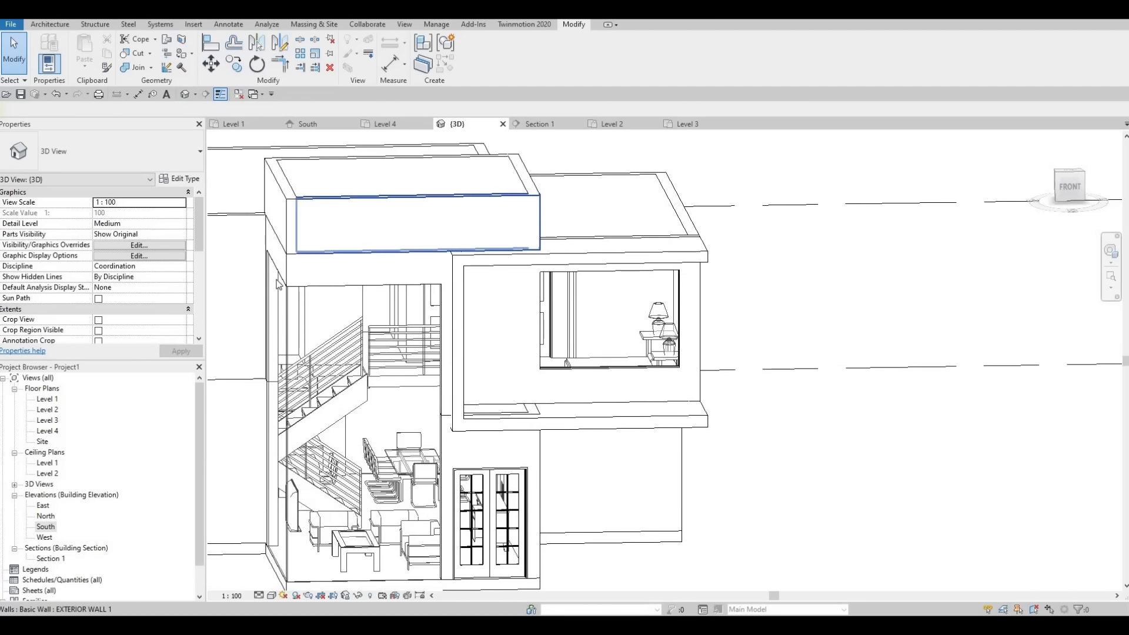
double_click(48, 432)
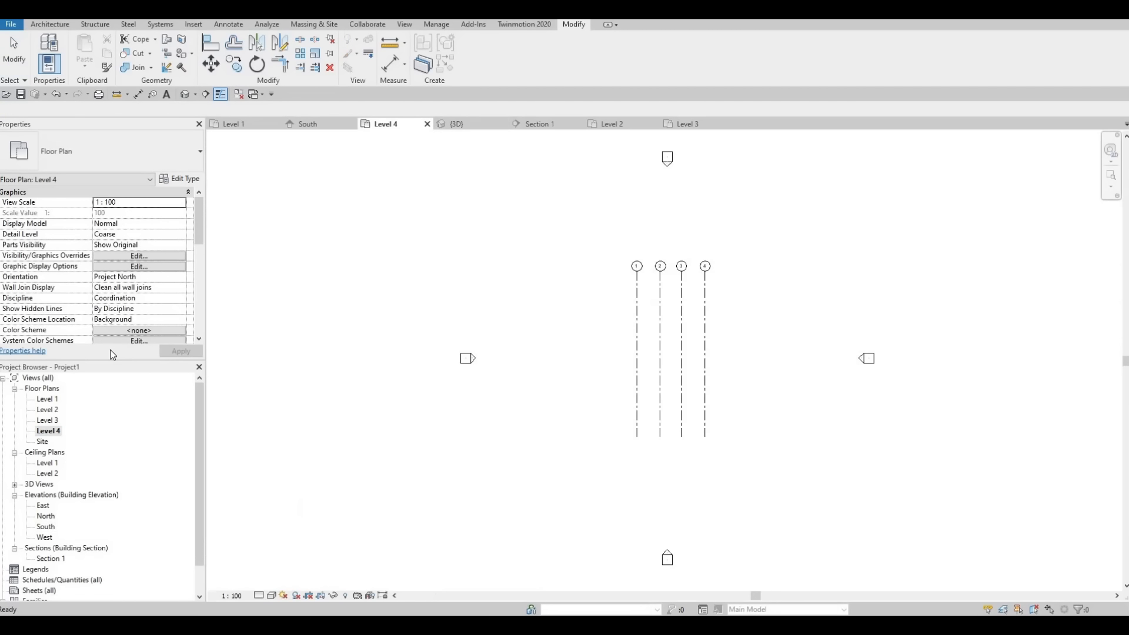
double_click(47, 421)
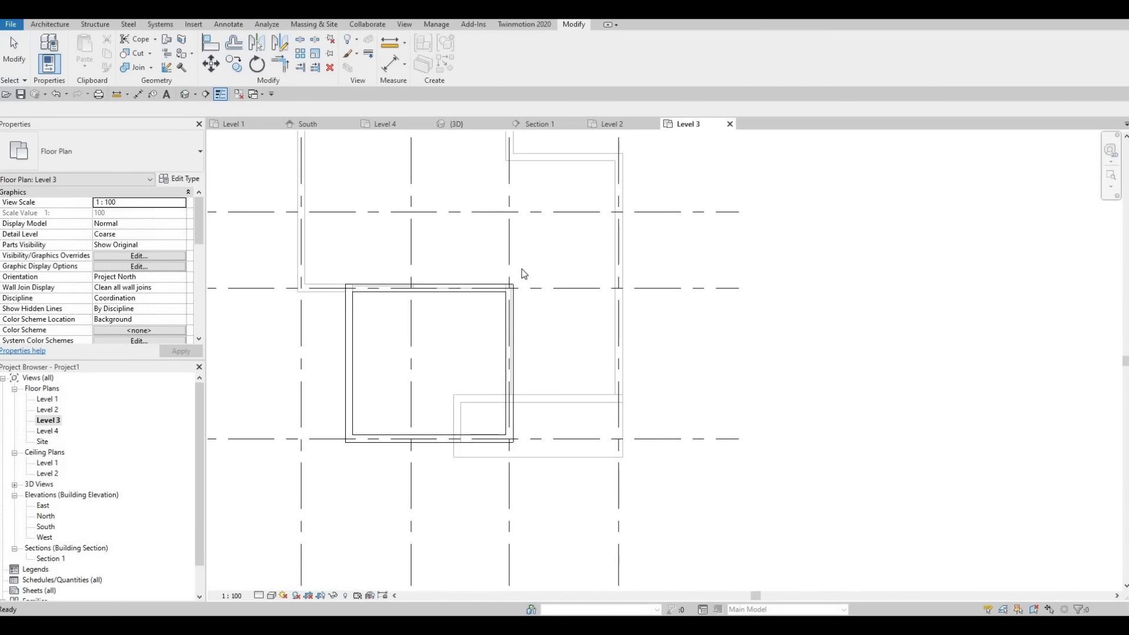
scroll(534, 335, down, 2)
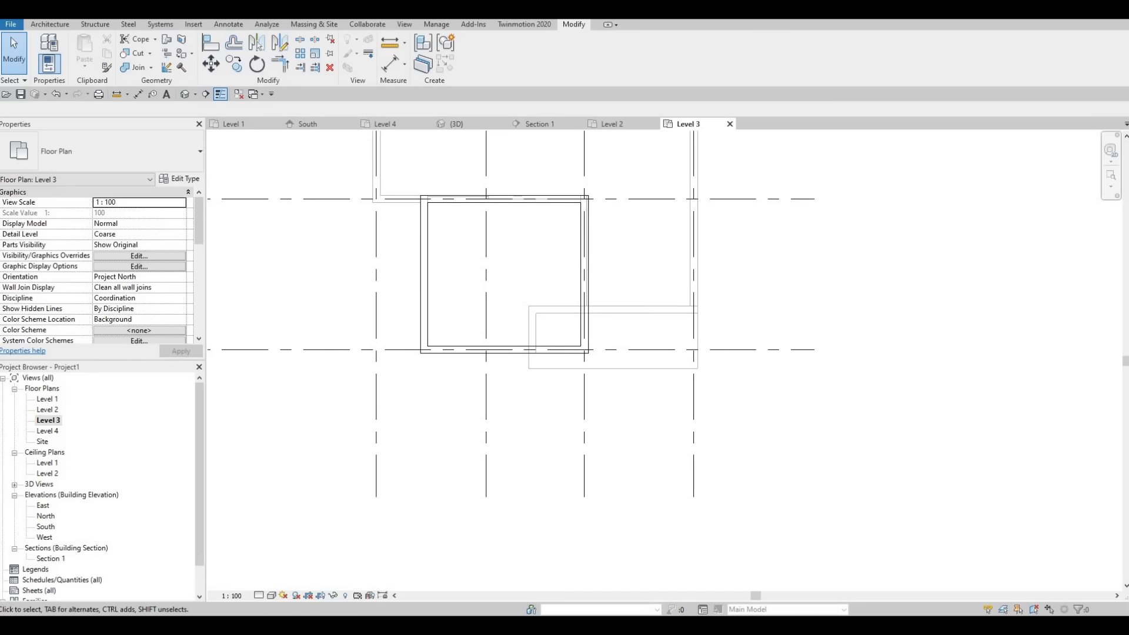
Step: Set up an architectural wall of type Curtain Wall with Level 3 as base and Level 4 as top
click(50, 24)
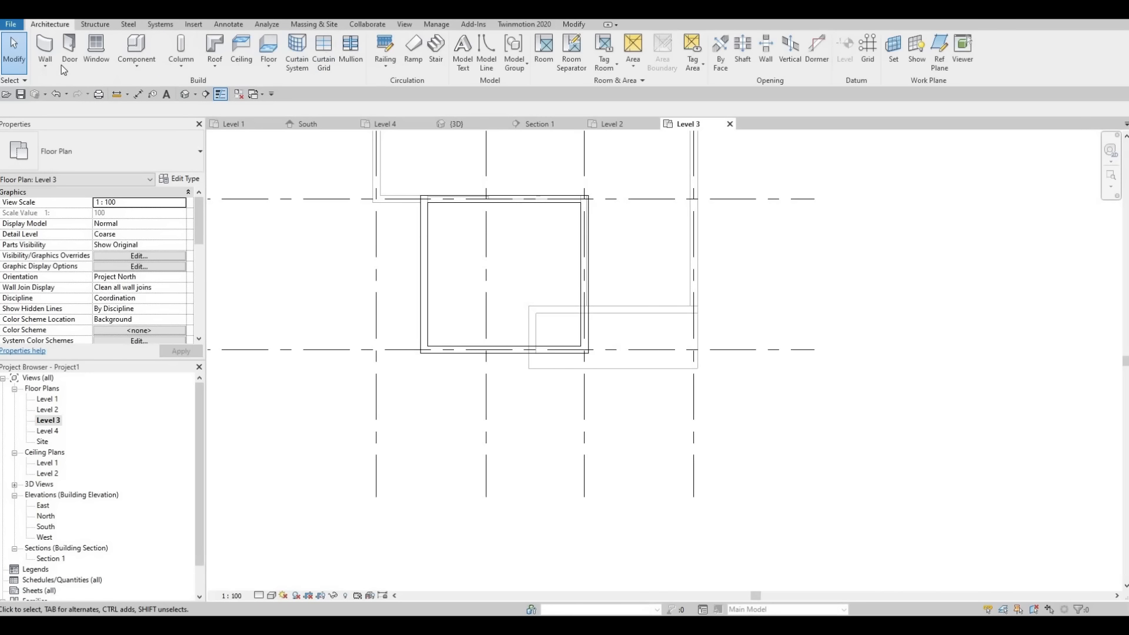
click(45, 63)
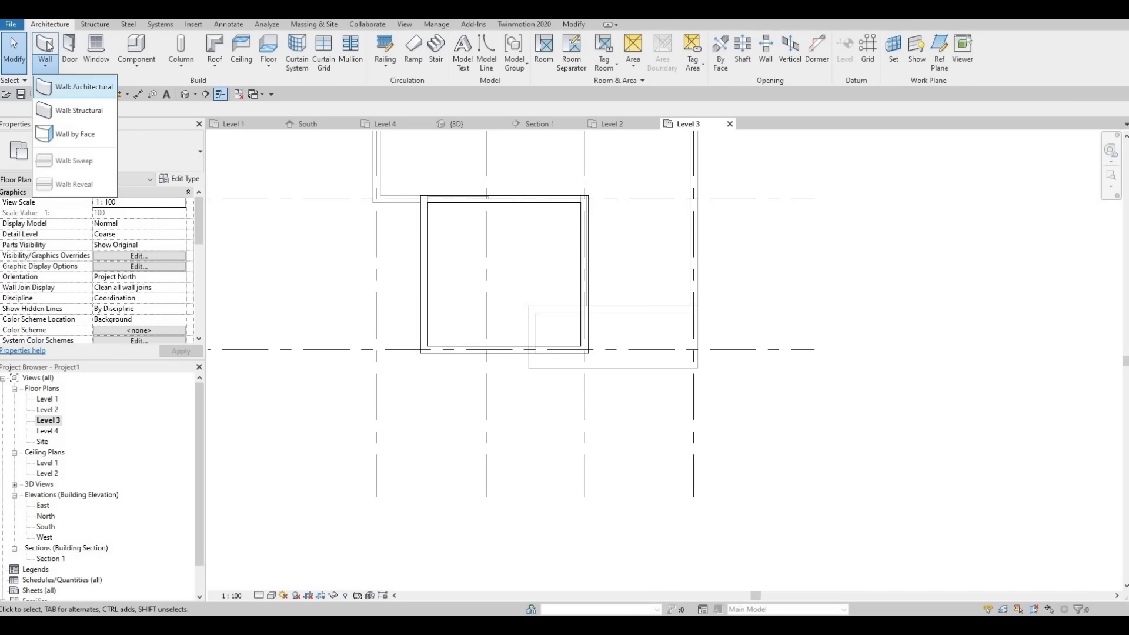
click(70, 87)
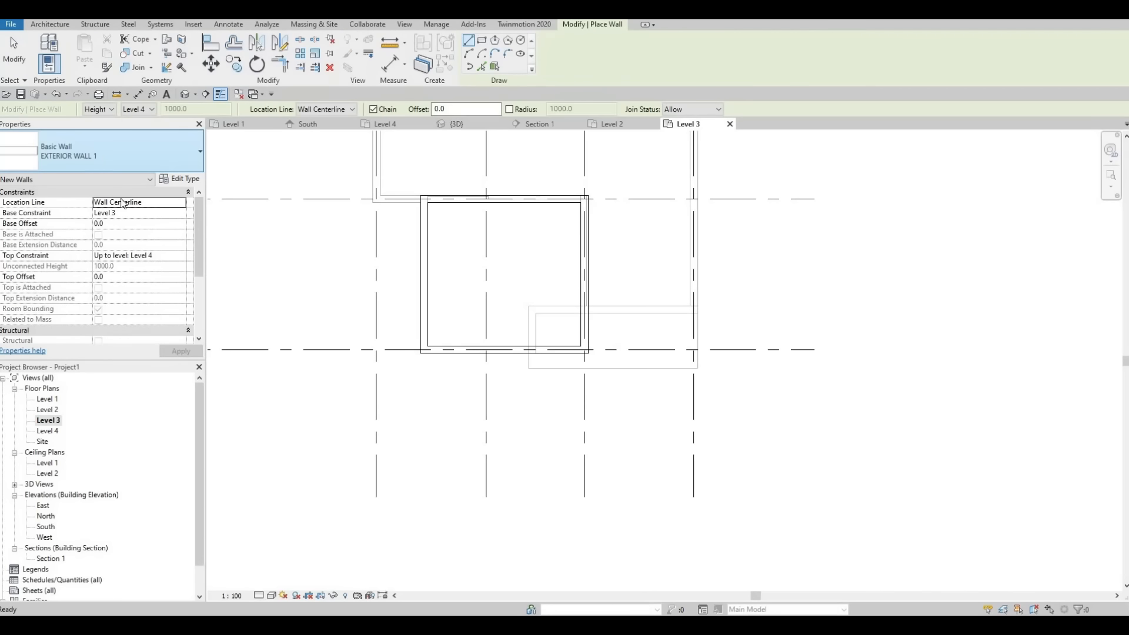
scroll(136, 333, down, 5)
click(122, 315)
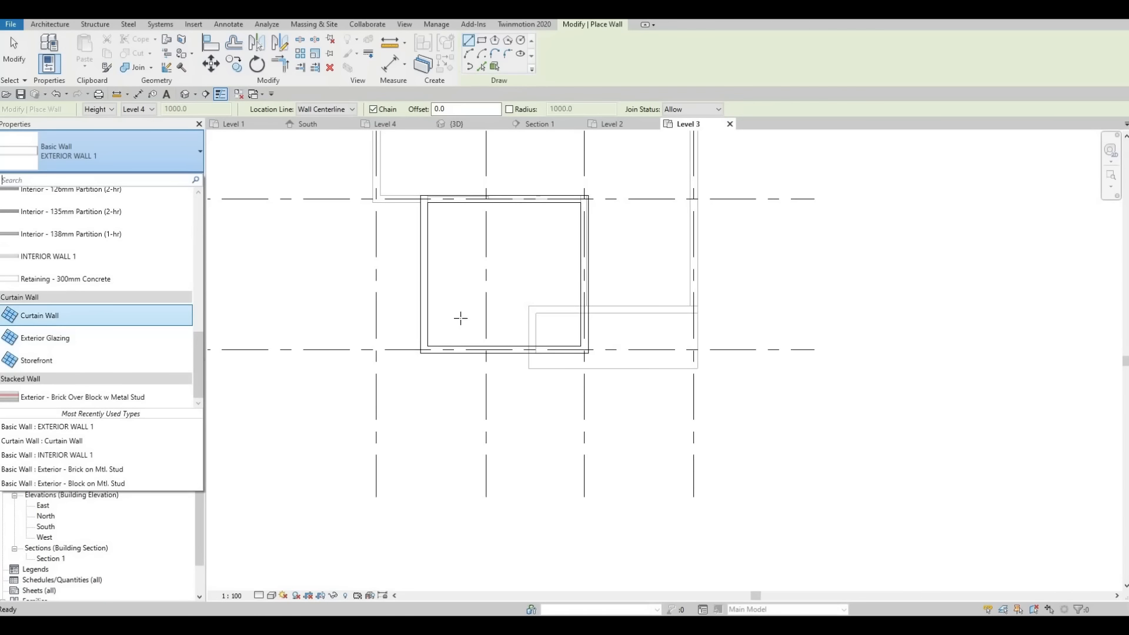
scroll(594, 356, up, 4)
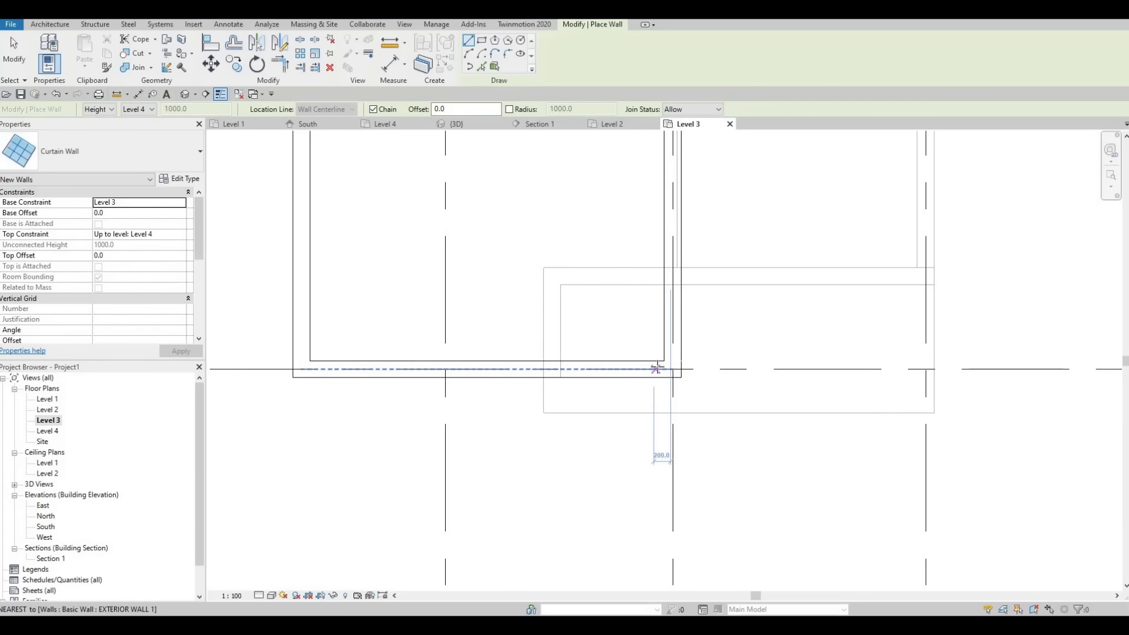
click(453, 368)
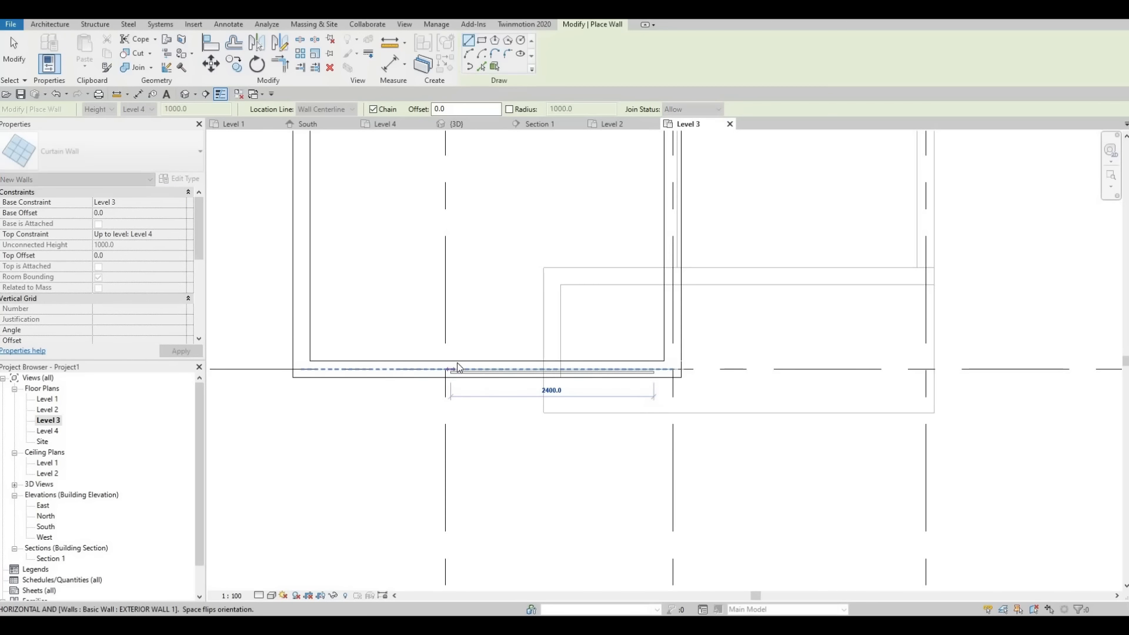
key(Escape)
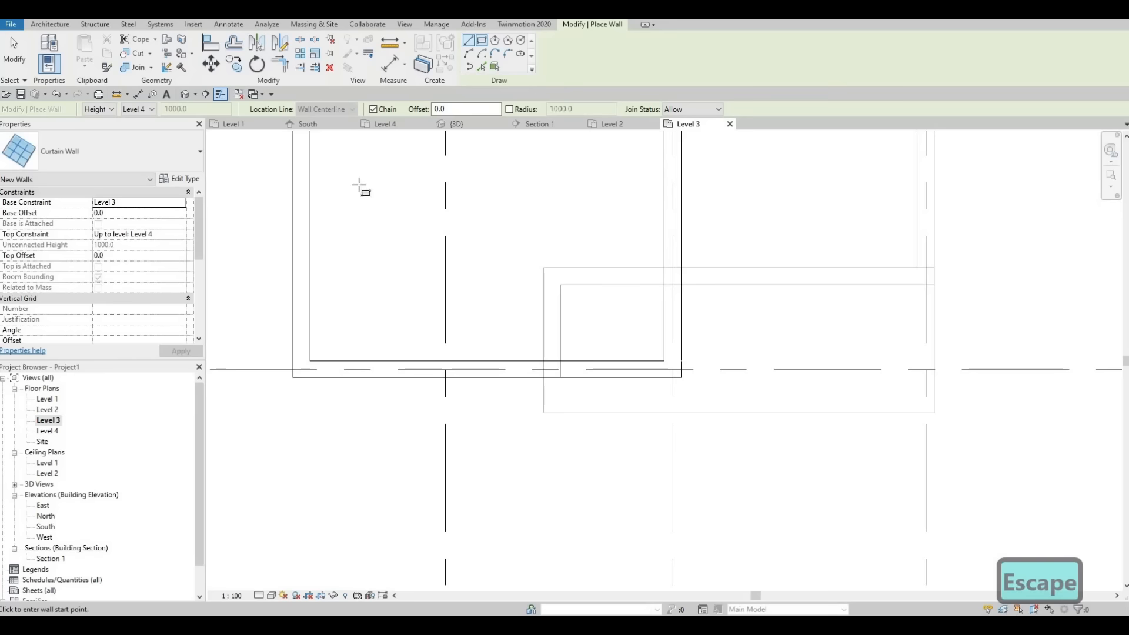
Step: Draw a rectangle of curtain walls along the four exterior walls of the square Level 3 enclosure, corner to opposite corner
scroll(350, 239, down, 3)
middle_drag(345, 234, 321, 211)
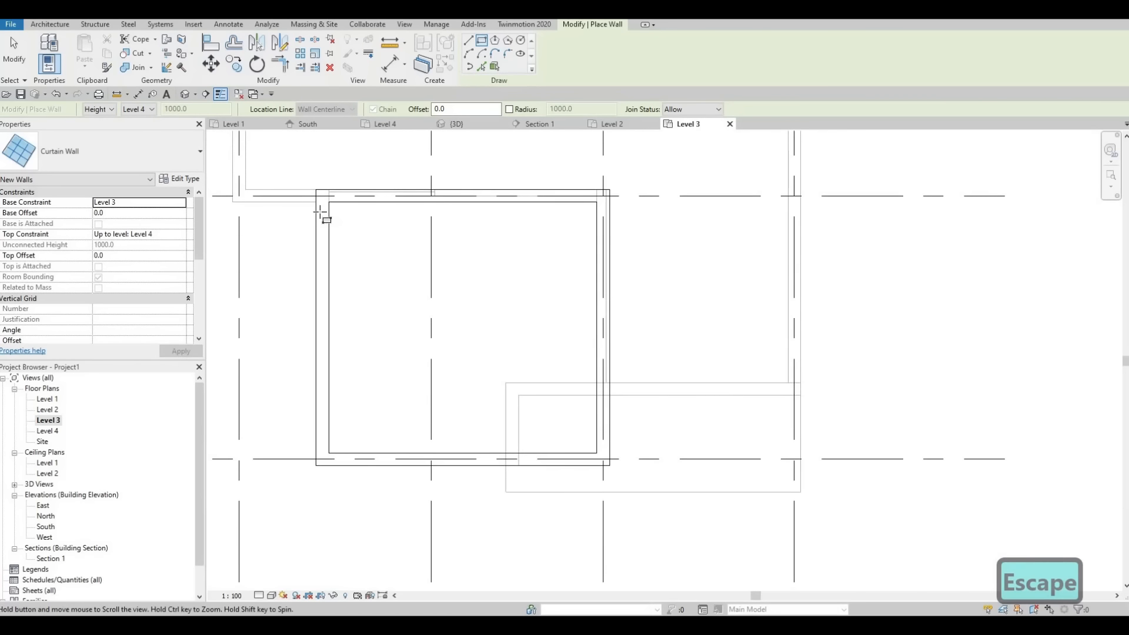
scroll(327, 200, up, 2)
click(319, 187)
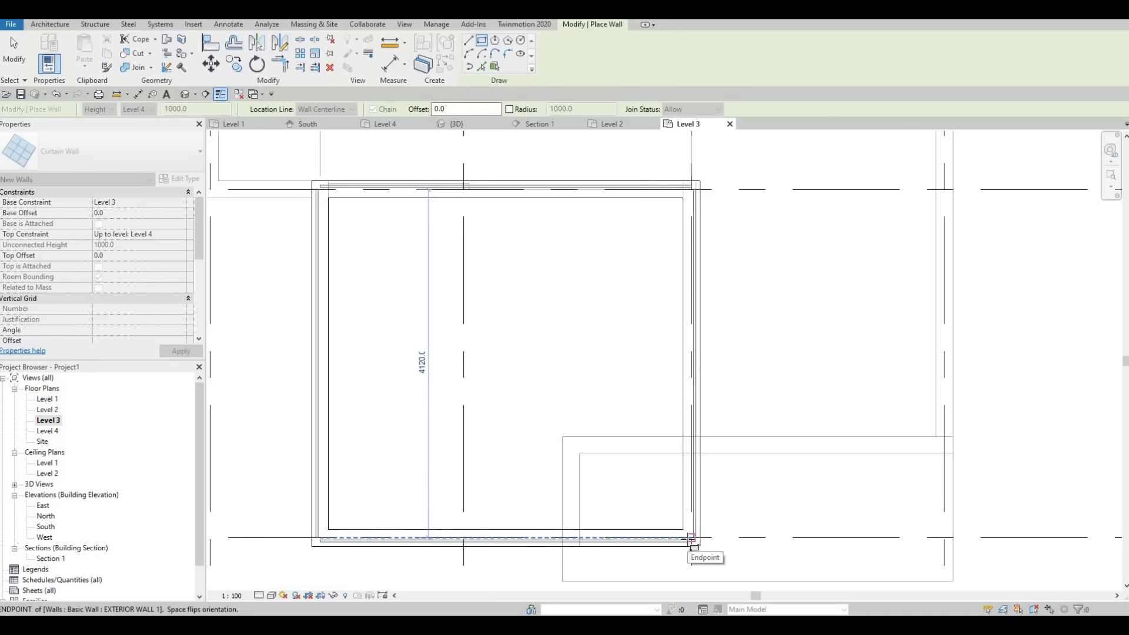
click(692, 540)
key(Escape)
key(Escape)
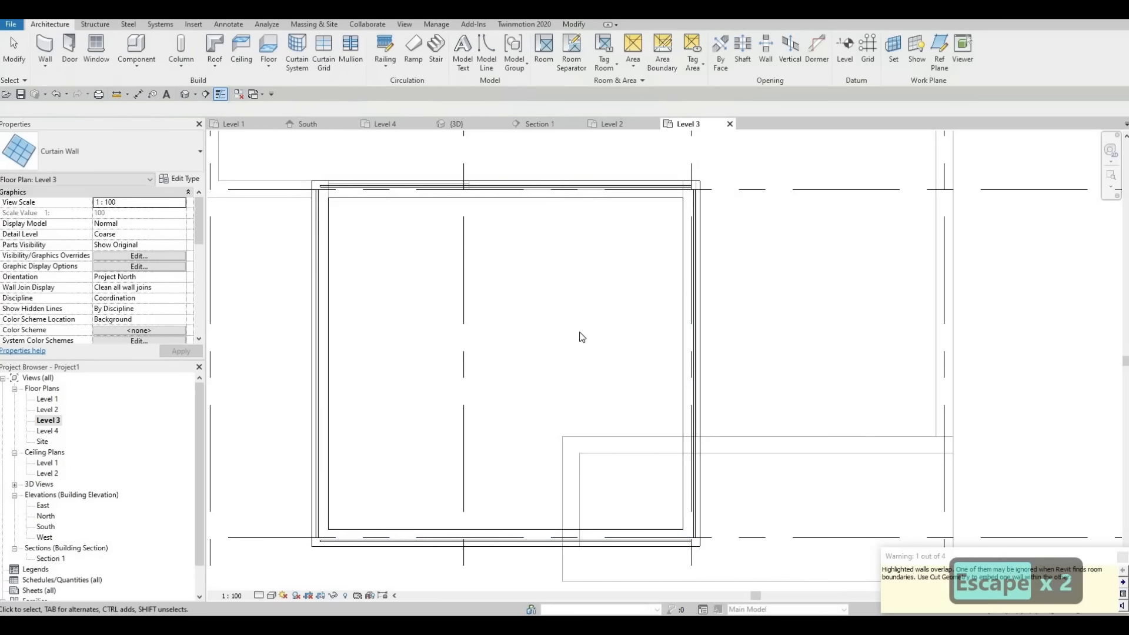
key(Escape)
scroll(415, 185, down, 1)
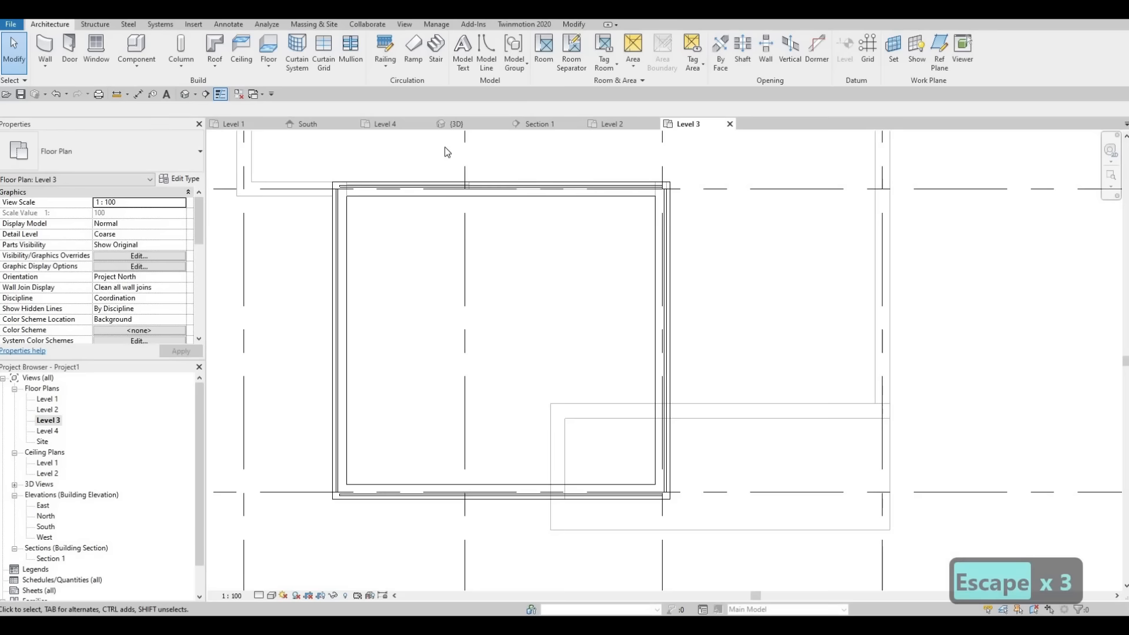
Step: Cut the curtain walls into the overlapping exterior walls of the Level 3 enclosure with Cut Geometry
scroll(412, 189, up, 1)
scroll(356, 186, up, 1)
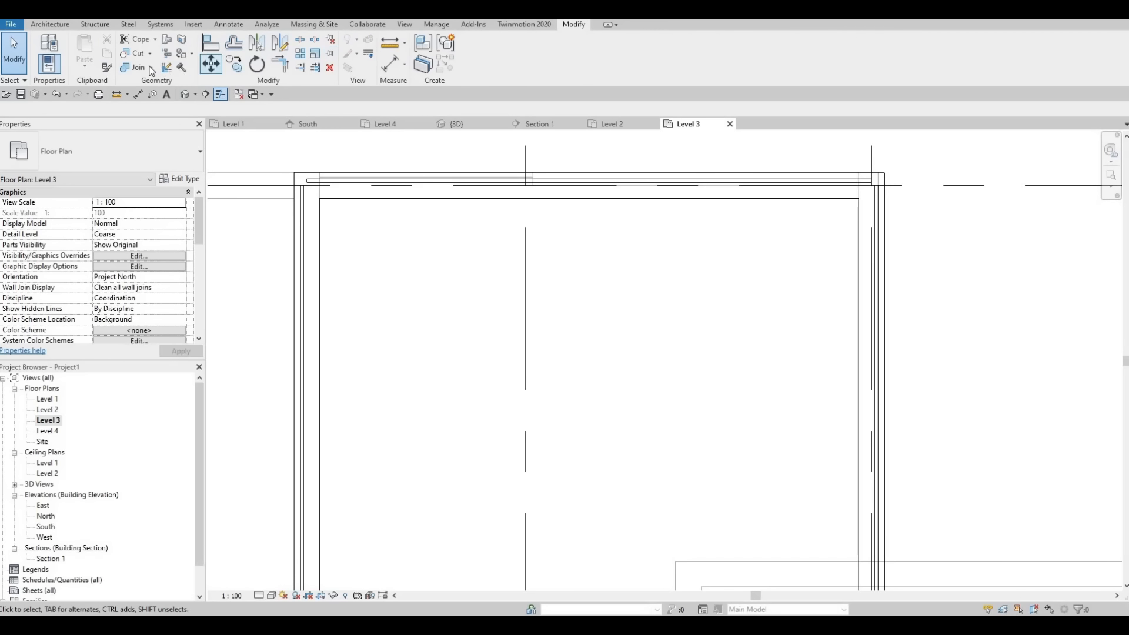
click(134, 66)
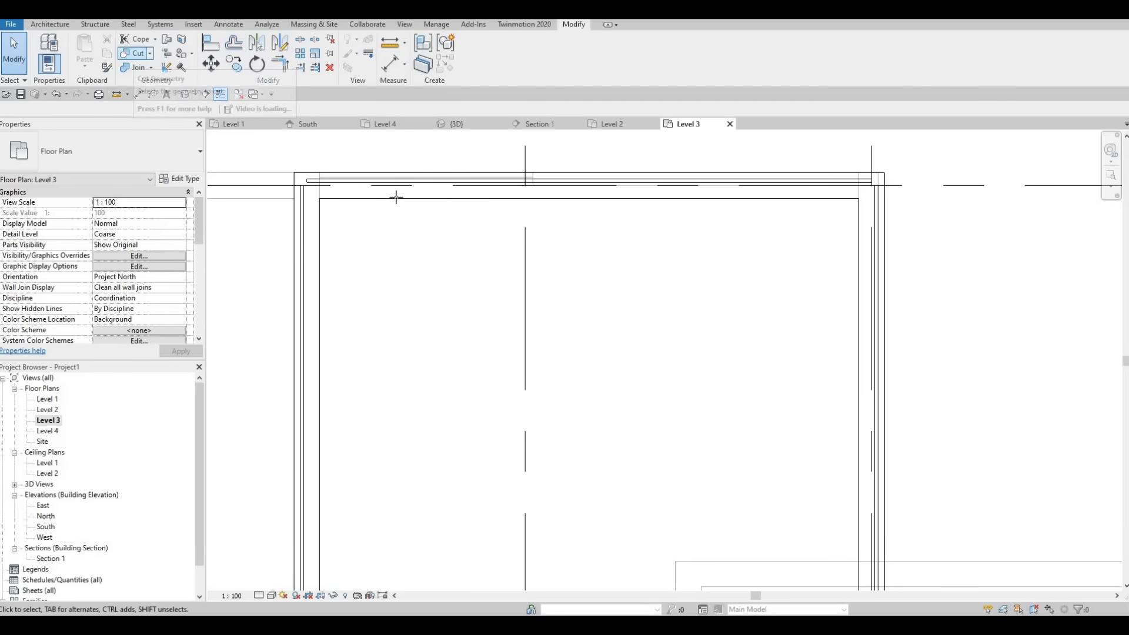
Step: Try to cut the north exterior wall with its embedded curtain wall on the Level 3 plan
click(387, 197)
key(Escape)
key(Escape)
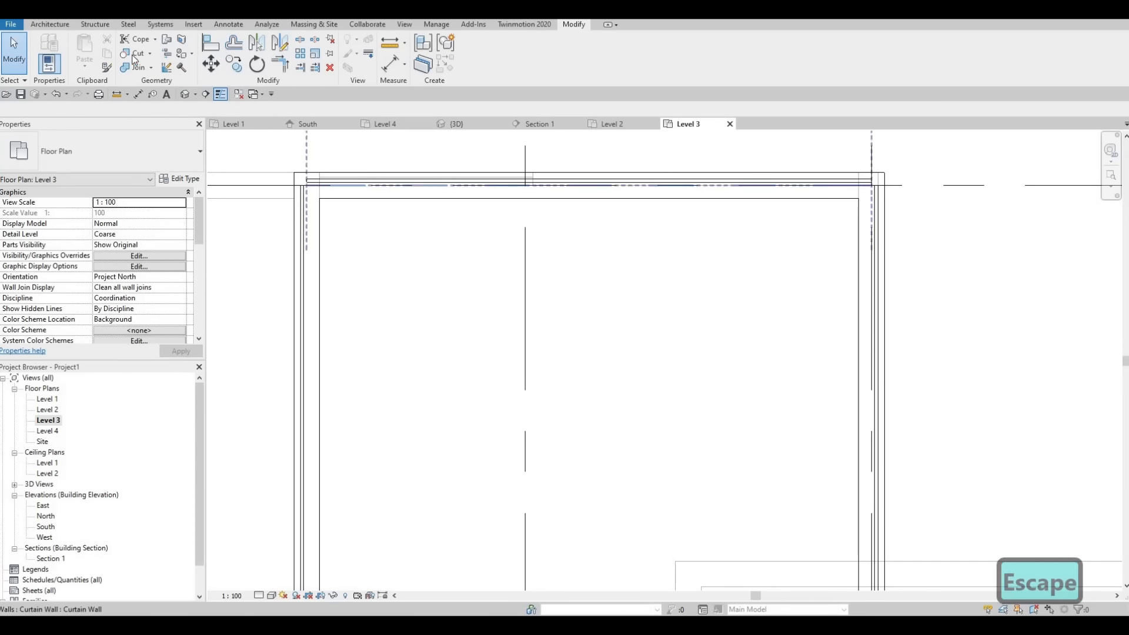
click(342, 181)
click(343, 181)
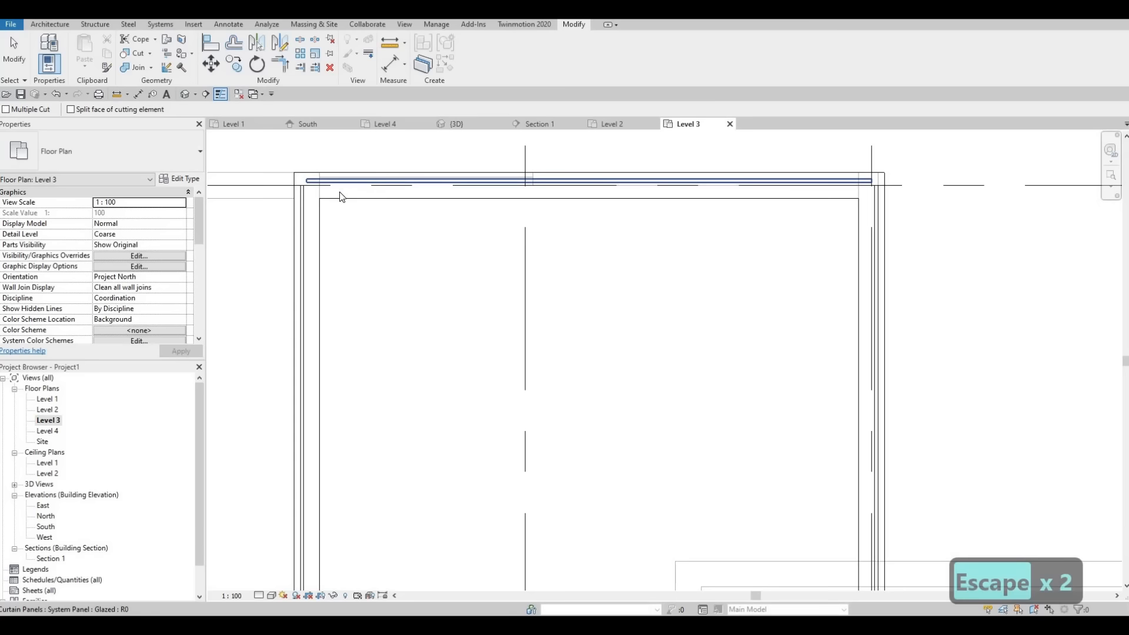
key(Escape)
middle_drag(303, 203, 316, 198)
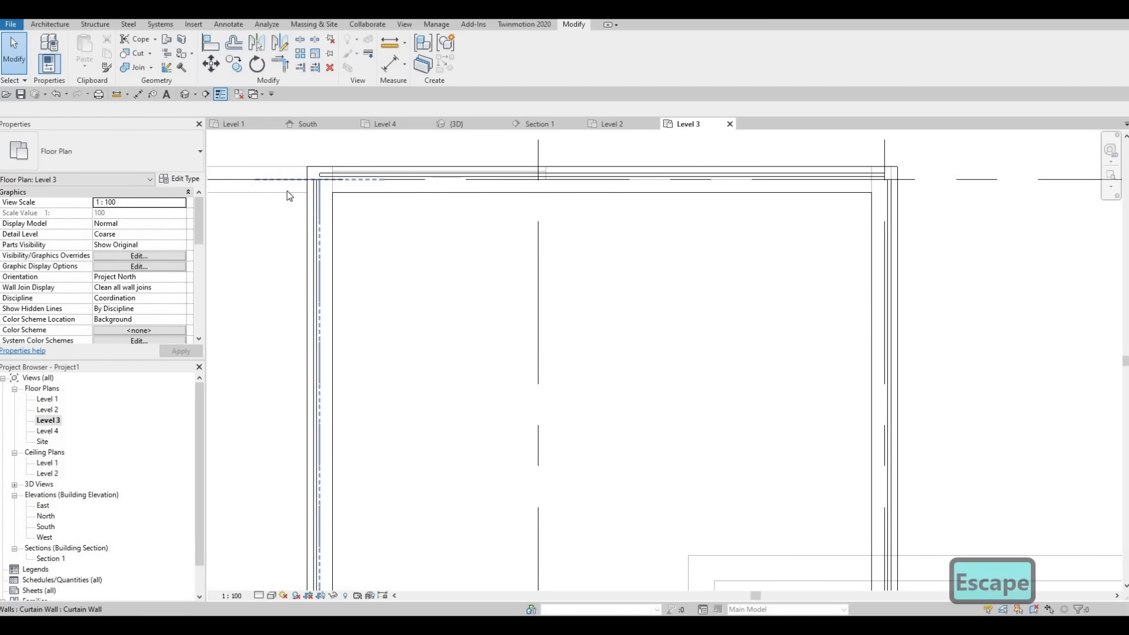
Step: Cut the west exterior wall with its embedded curtain wall on the Level 3 plan
key(Escape)
key(c)
key(g)
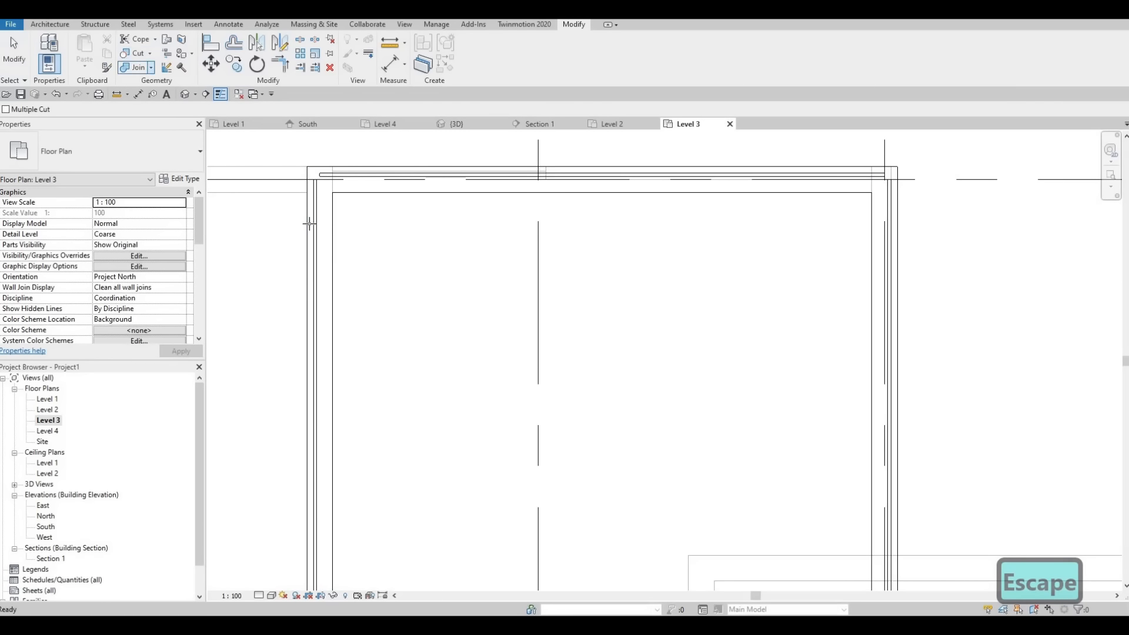
click(321, 212)
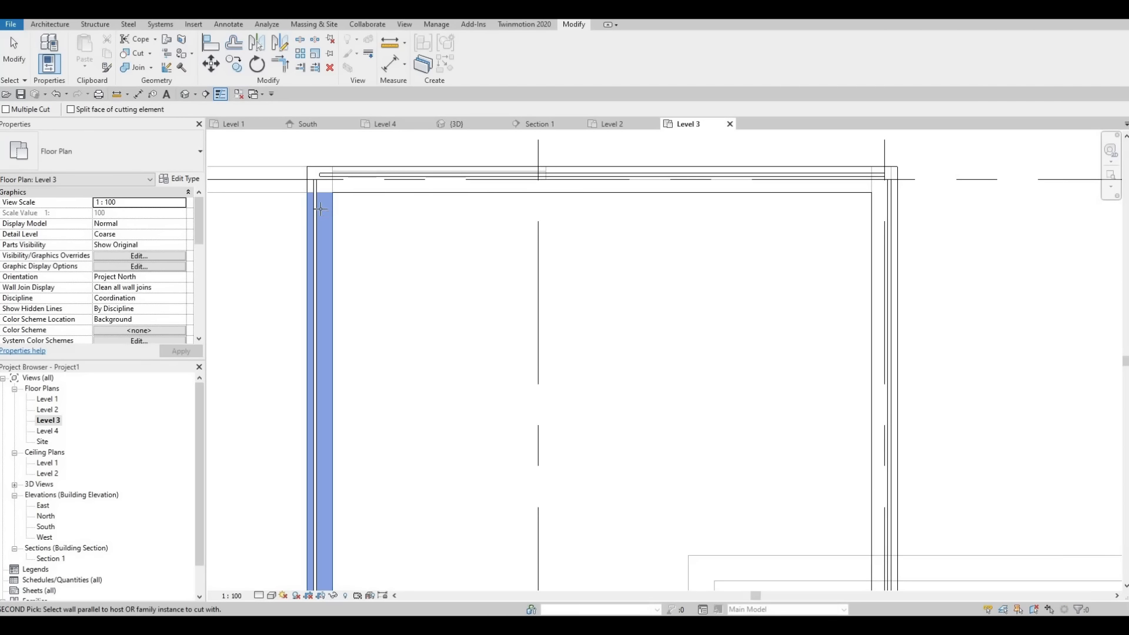
click(381, 181)
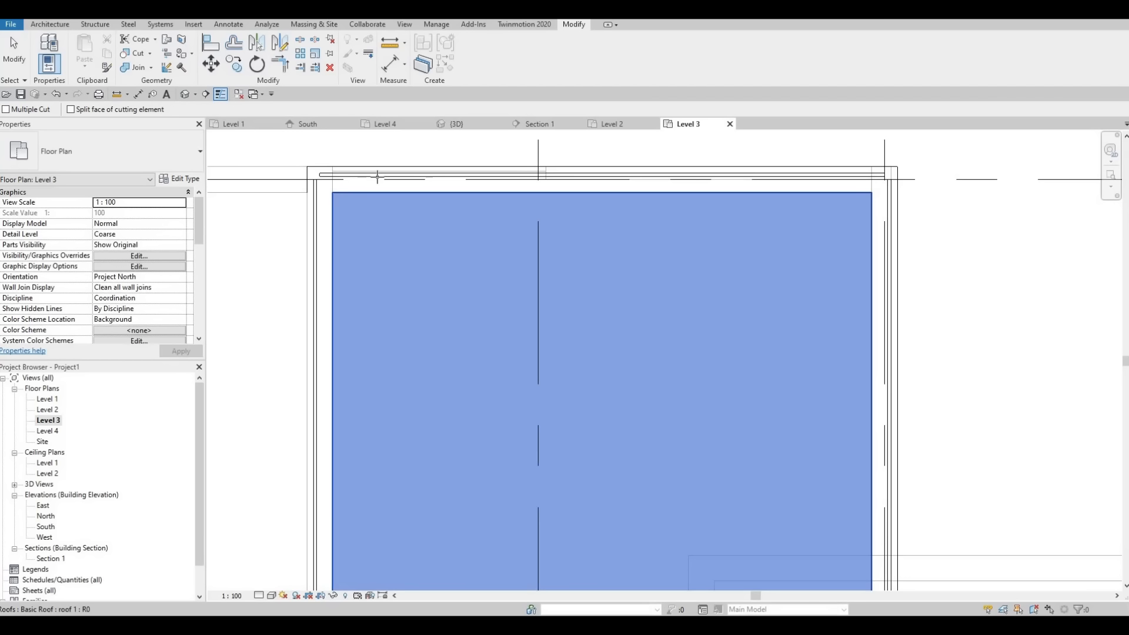
middle_drag(527, 223, 329, 145)
key(Escape)
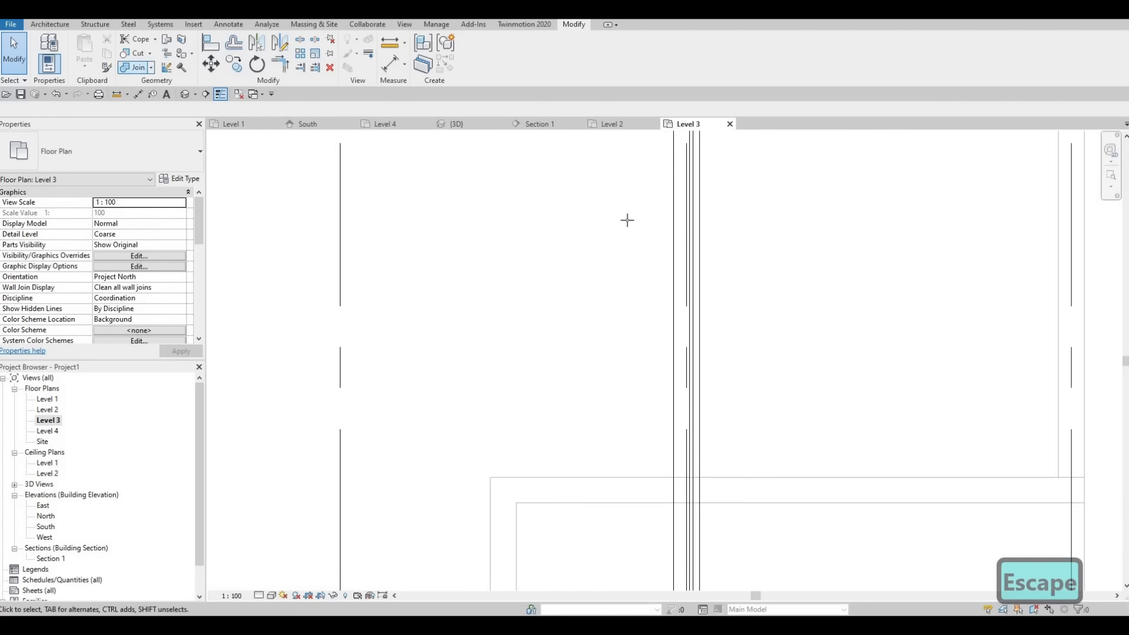
Step: Cut the east and south exterior walls on Level 3 with their embedded curtain walls
click(688, 234)
click(688, 231)
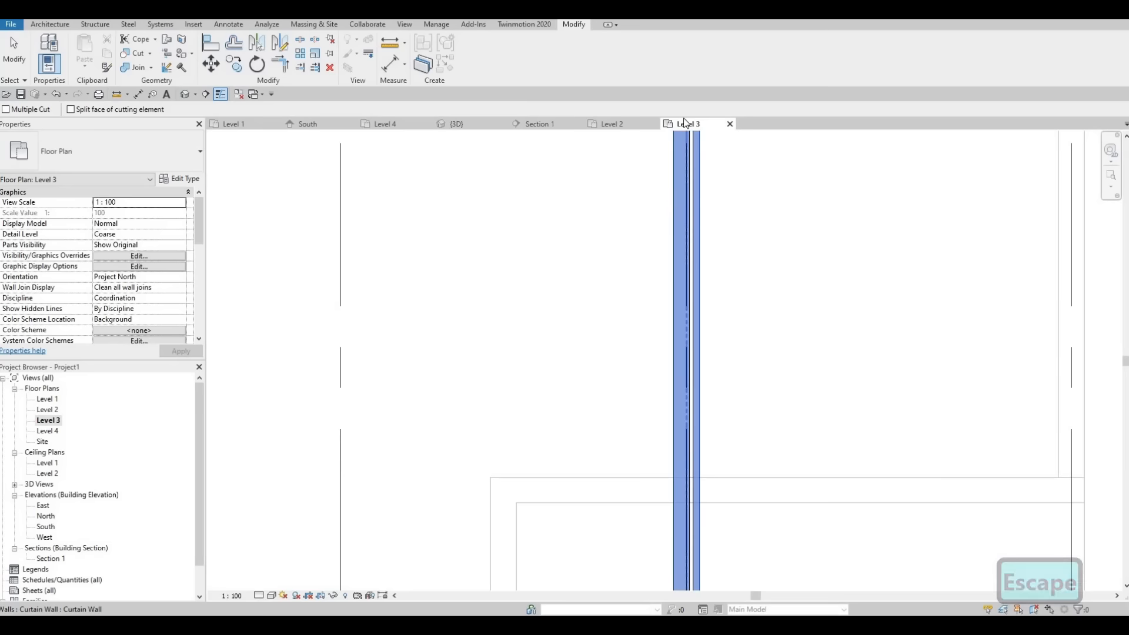
scroll(687, 269, down, 4)
scroll(667, 415, up, 3)
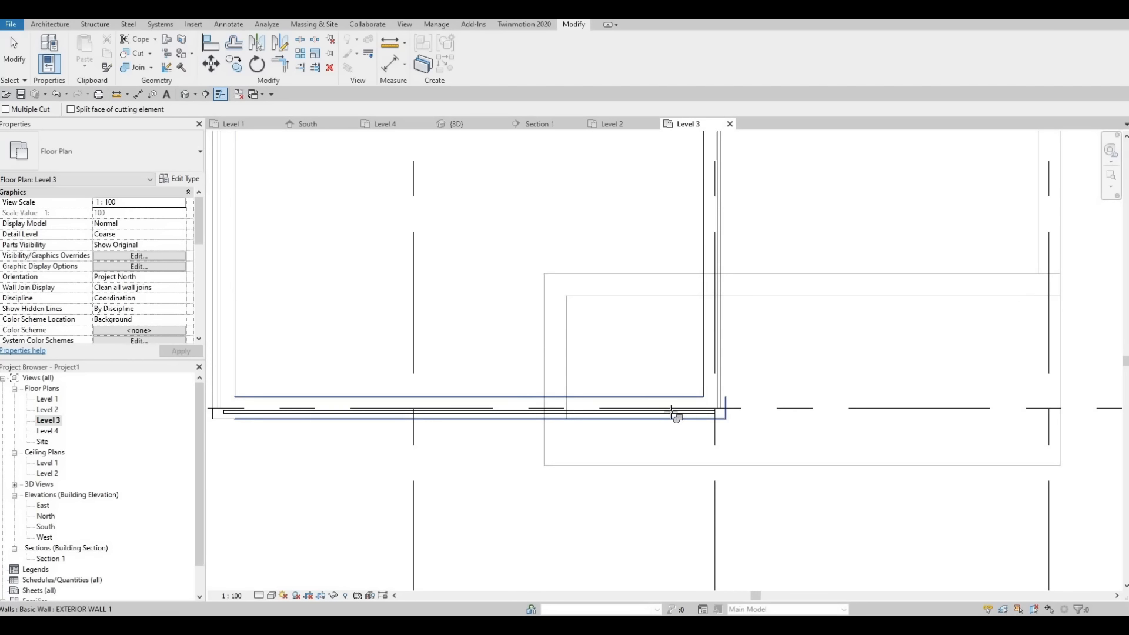
click(671, 412)
scroll(633, 381, down, 2)
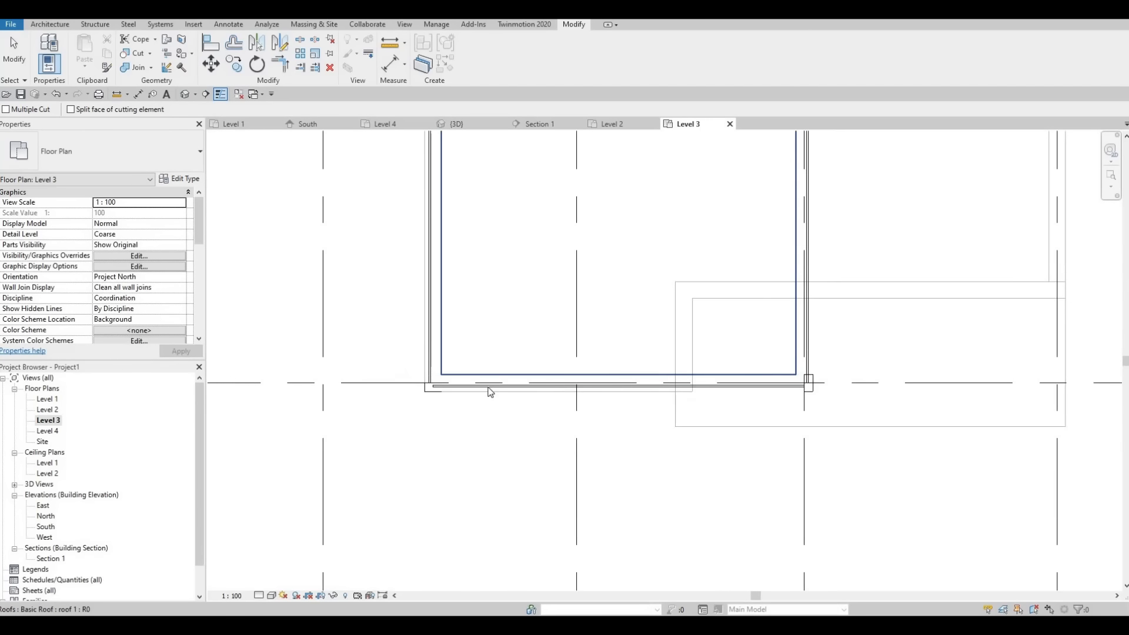
key(Escape)
key(Escape)
key(Escape)
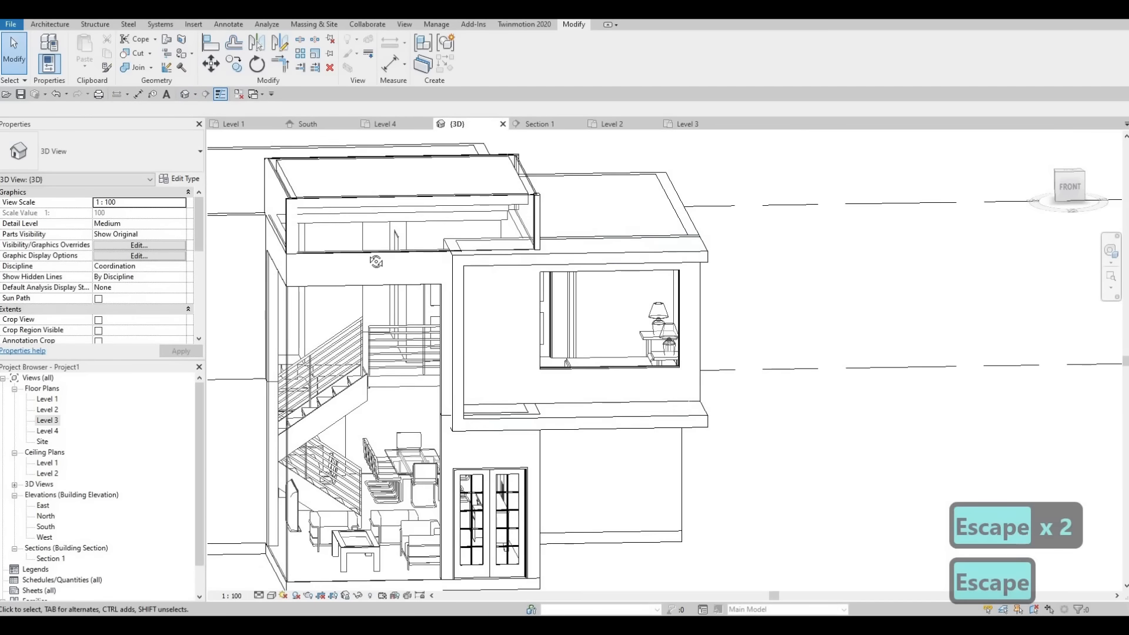
Step: In the 3D view, lower the top edge of the front curtain wall between Level 3 and Level 4
shift+middle_drag(377, 260, 405, 197)
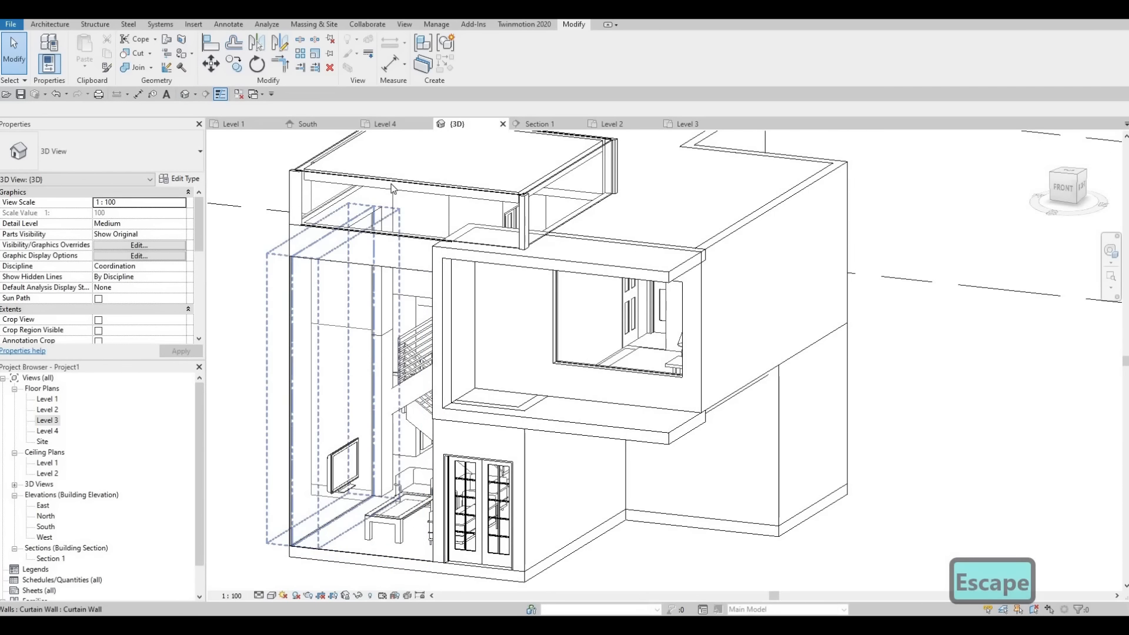
click(406, 198)
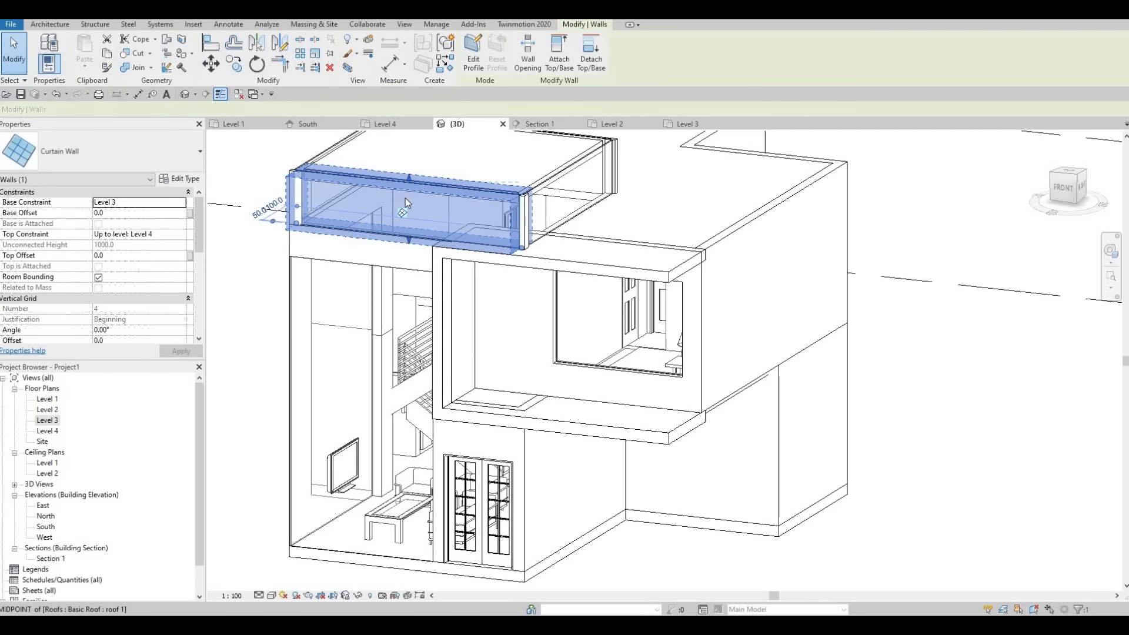
key(Escape)
key(Escape)
Step: Align the top edges of the Level 3 side curtain walls with the lowered front curtain wall
middle_drag(464, 270, 454, 276)
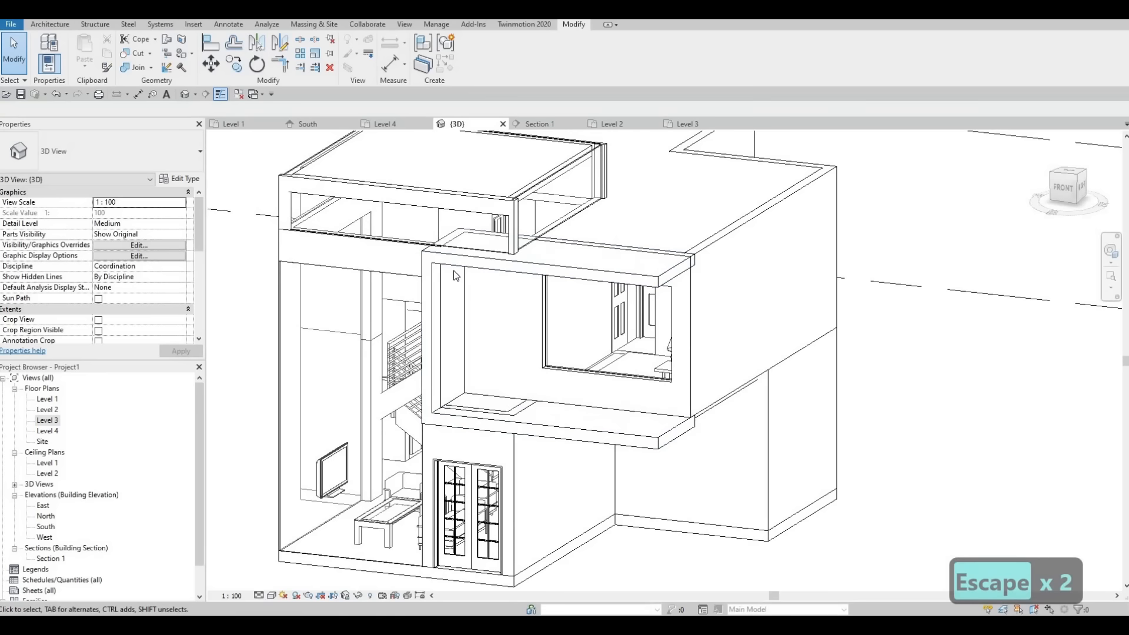
key(l)
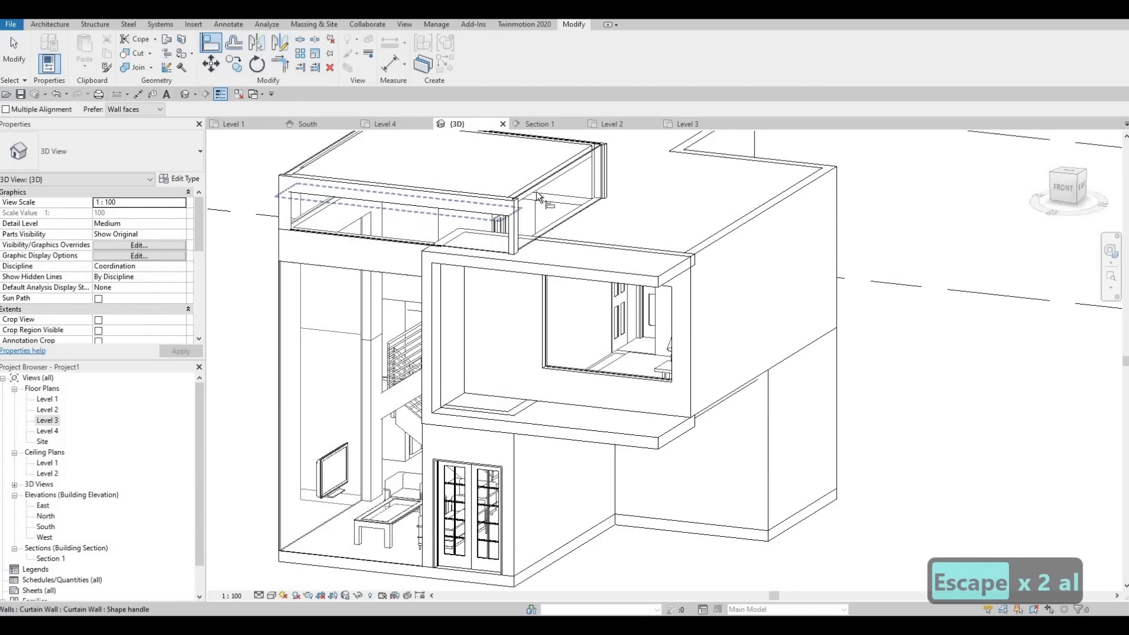
click(571, 164)
shift+middle_drag(354, 257, 450, 251)
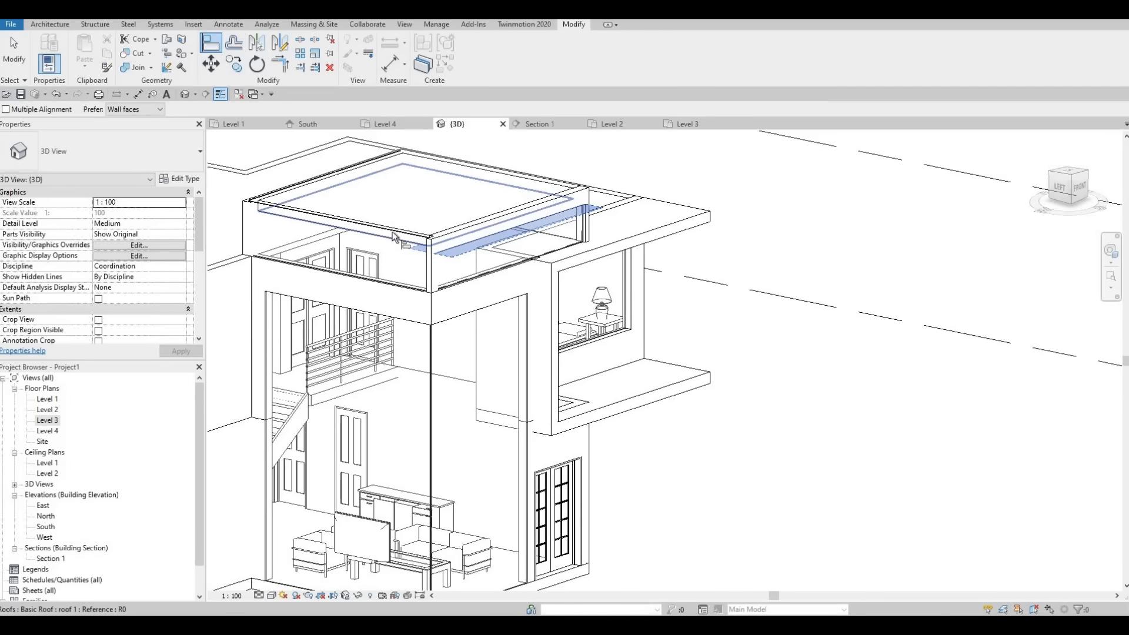
click(343, 278)
shift+middle_drag(359, 284, 357, 257)
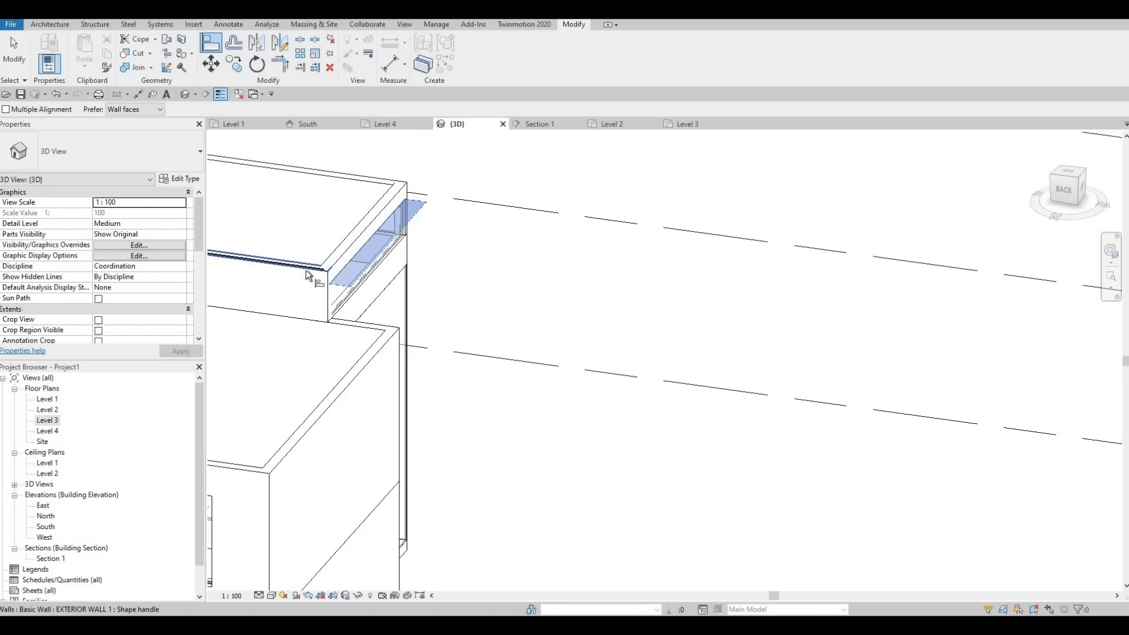
scroll(559, 274, down, 3)
key(Escape)
key(Escape)
key(Escape)
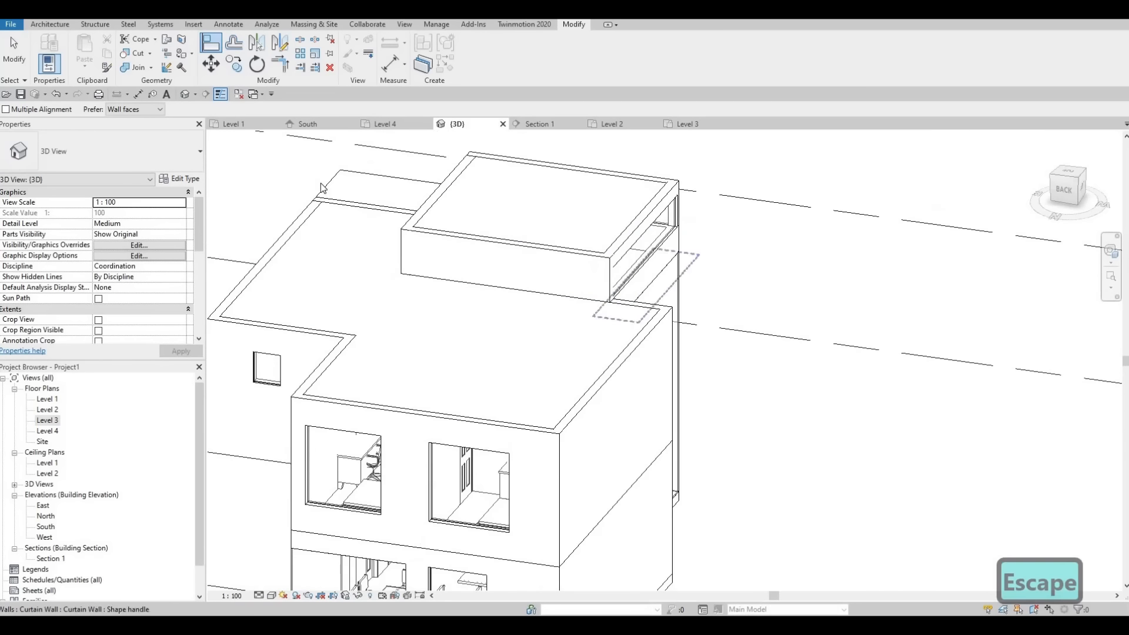
Step: Cut the rear exterior wall of the raised roof block with its embedded curtain wall
click(461, 256)
key(Escape)
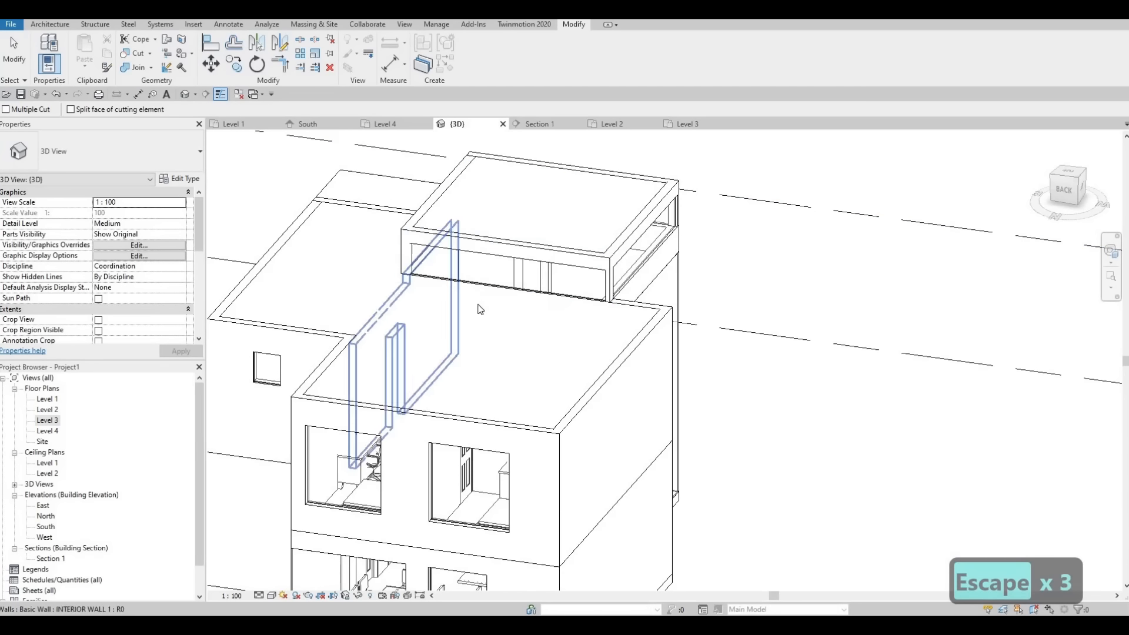
shift+middle_drag(593, 325, 597, 312)
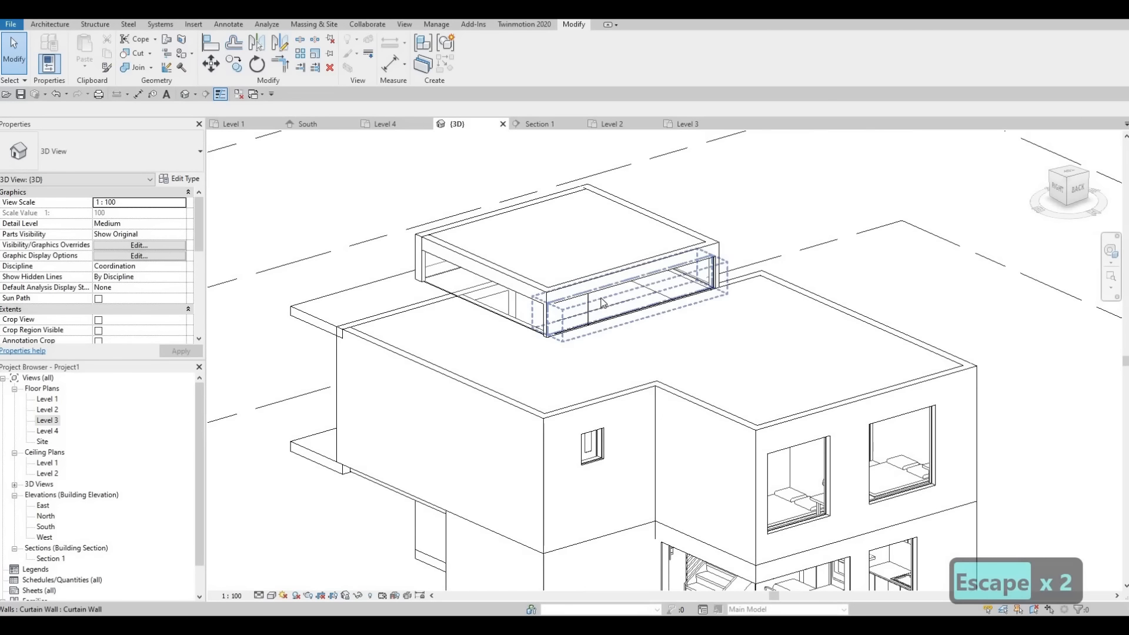
key(Escape)
key(Escape)
key(Caps_Lock)
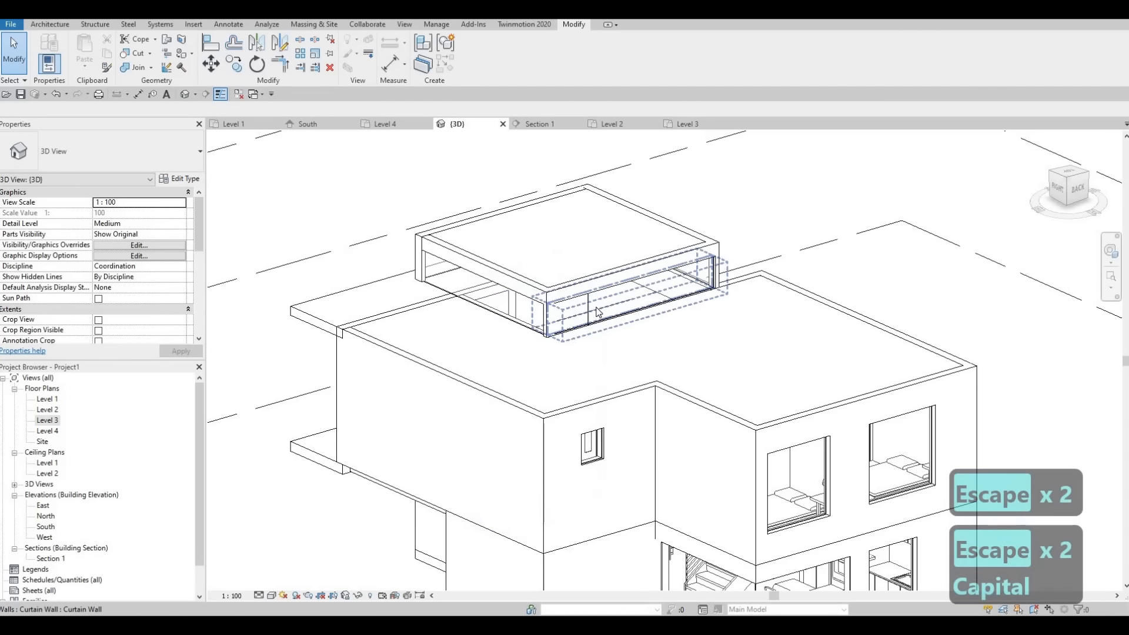
key(Escape)
key(Escape)
key(l)
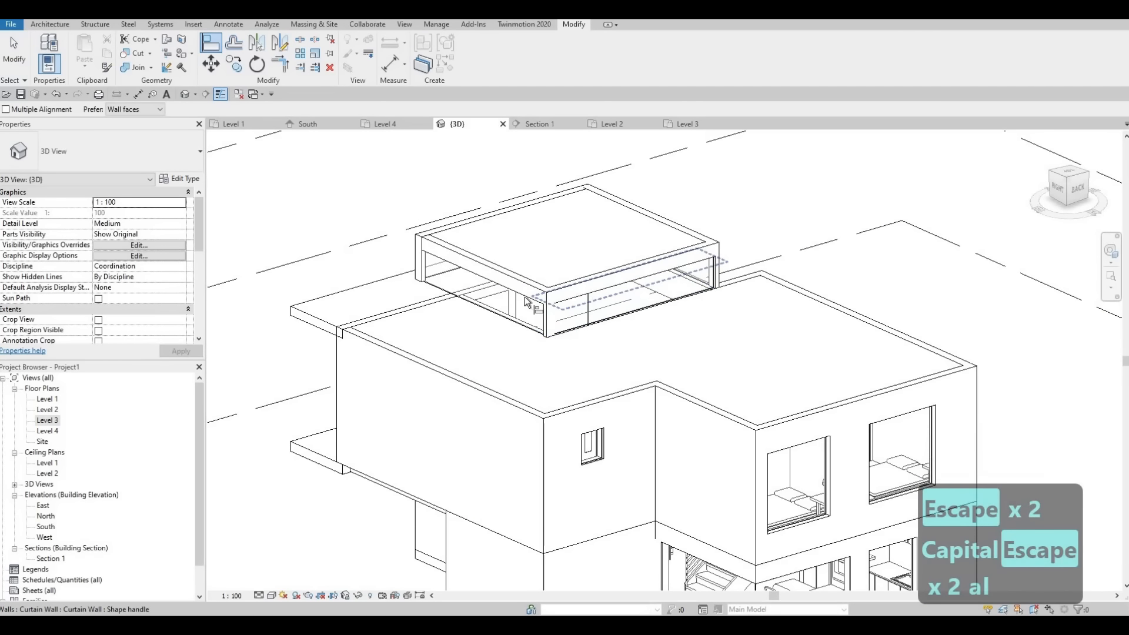
key(Escape)
key(Escape)
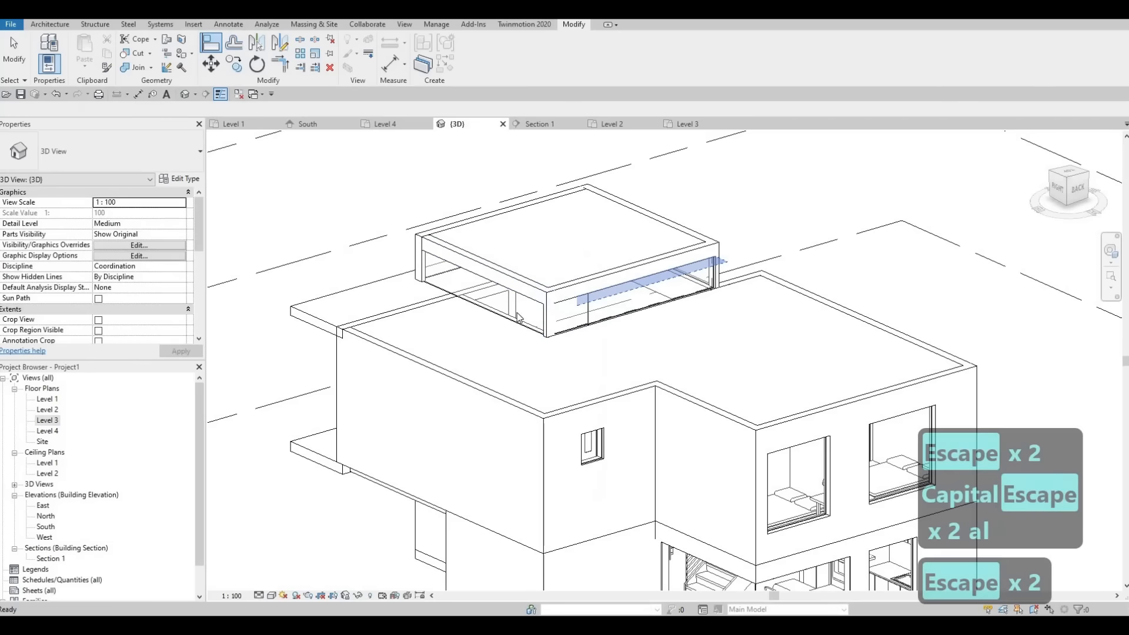
Step: Examine the building in 3D from several sides, focusing on the front and the raised roof block
shift+middle_drag(561, 347, 401, 376)
shift+middle_drag(733, 333, 567, 347)
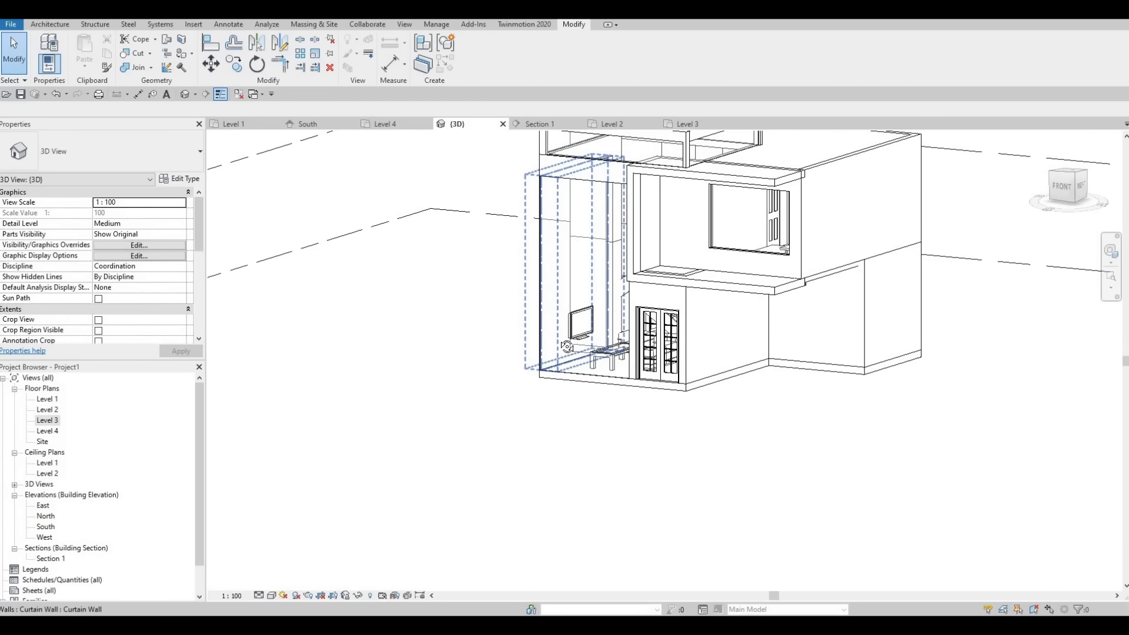
shift+middle_drag(625, 244, 596, 289)
shift+middle_drag(594, 133, 588, 142)
scroll(559, 247, up, 5)
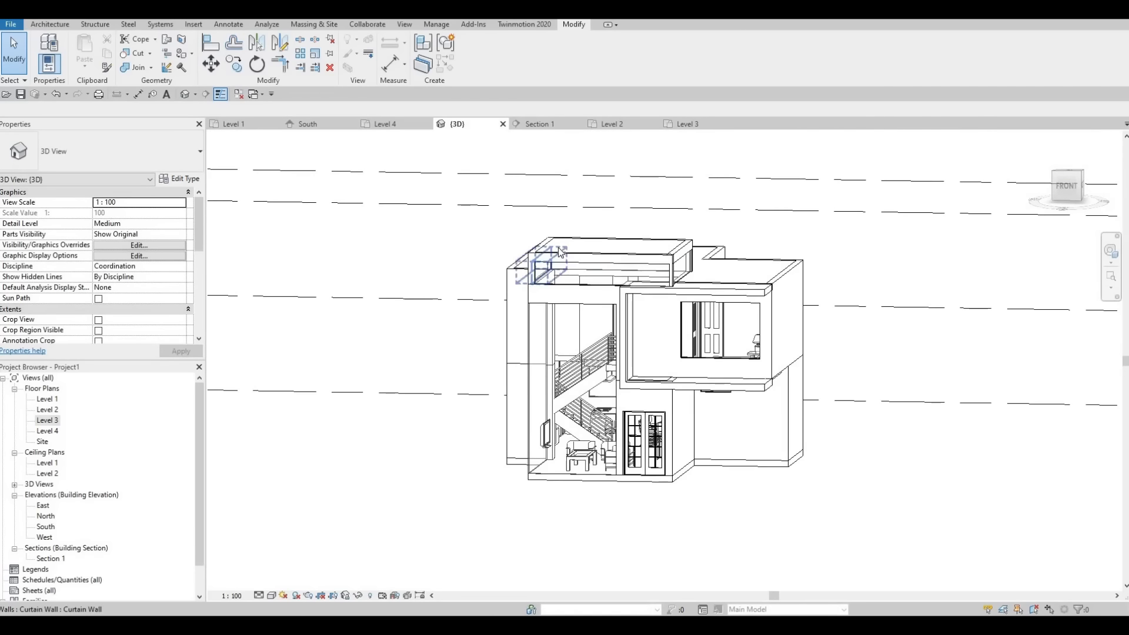
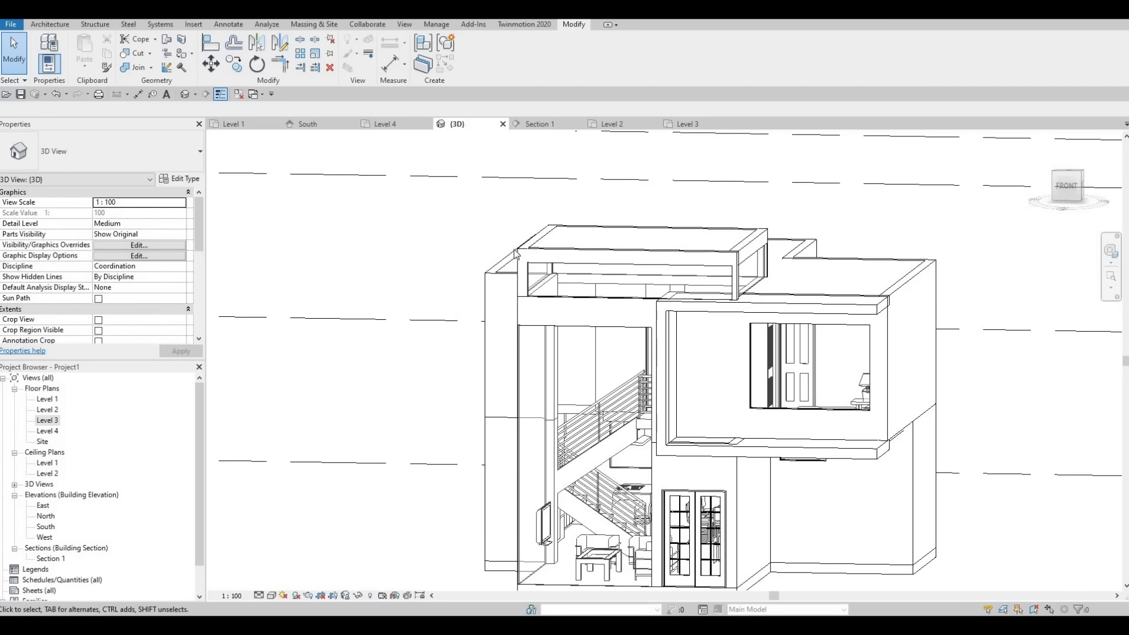
mouse_move(554, 230)
shift+middle_down()
mouse_move(544, 254)
mouse_move(547, 240)
shift+middle_up()
scroll(513, 243, up, 3)
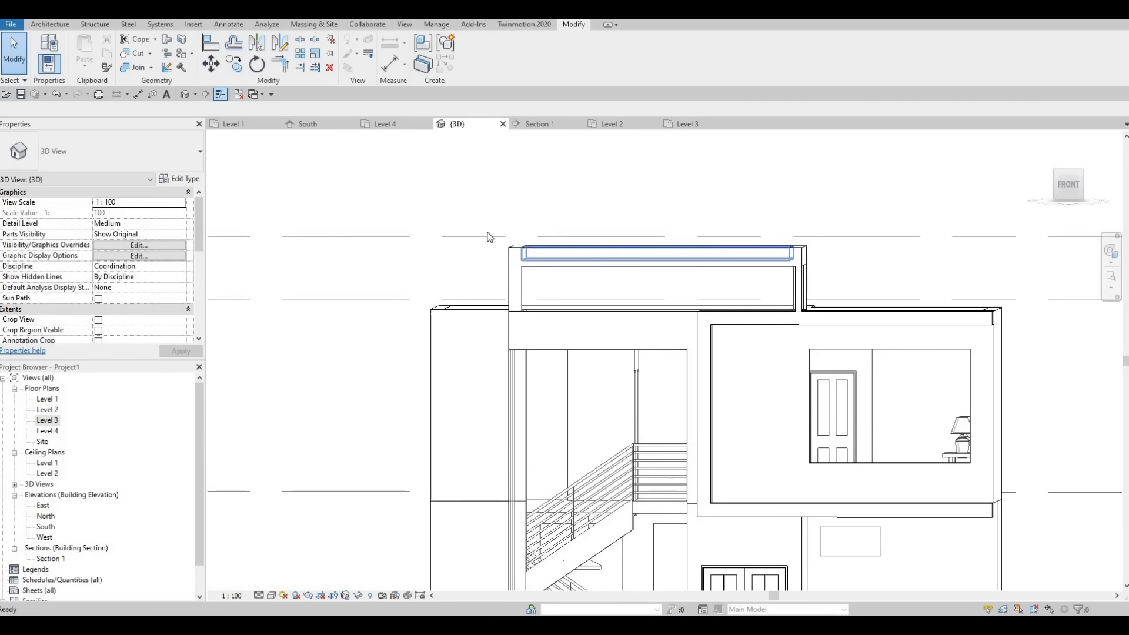
scroll(517, 247, down, 3)
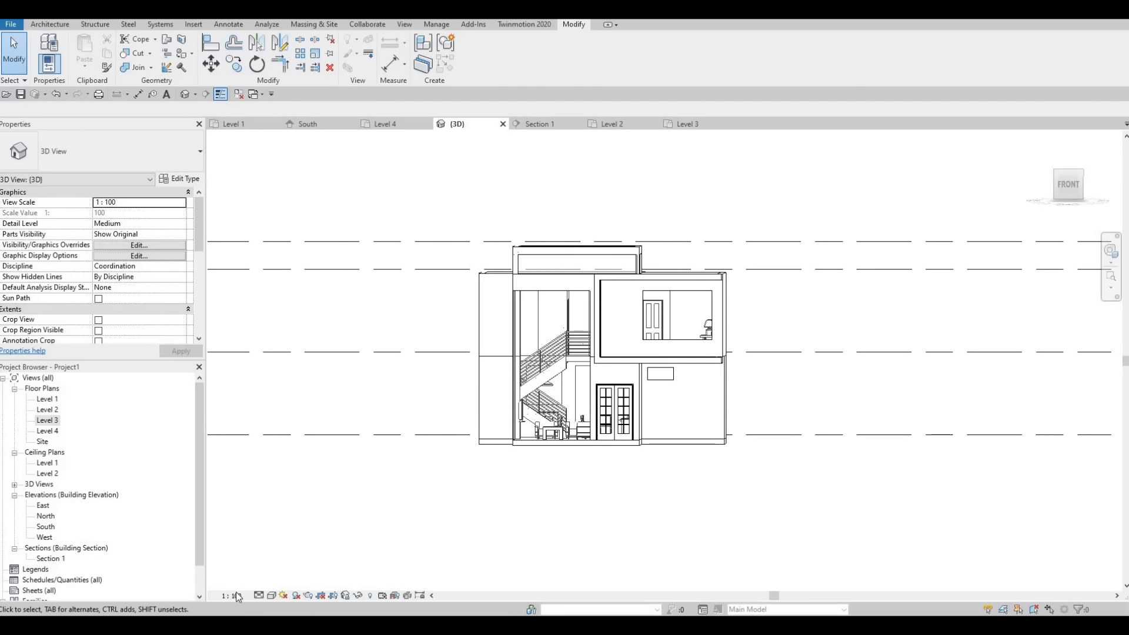
Step: Open the South elevation and inspect the upper EXTERIOR WALL 1 between Level 3 and Level 4
double_click(46, 527)
middle_drag(390, 315, 440, 406)
scroll(436, 400, down, 2)
scroll(355, 293, up, 2)
scroll(355, 292, up, 1)
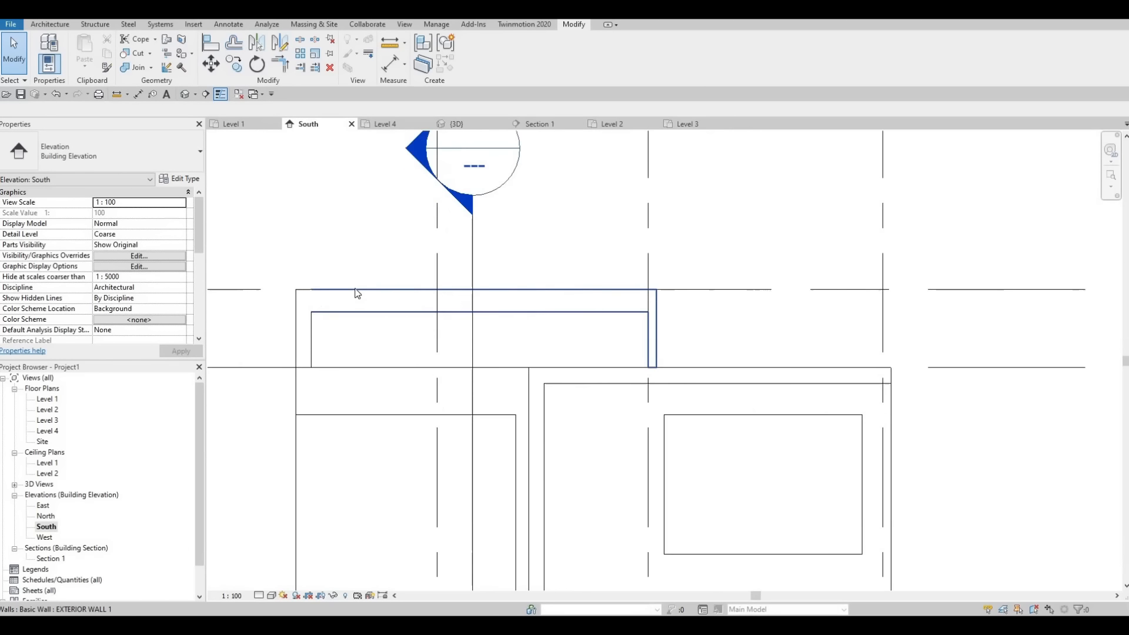
click(417, 290)
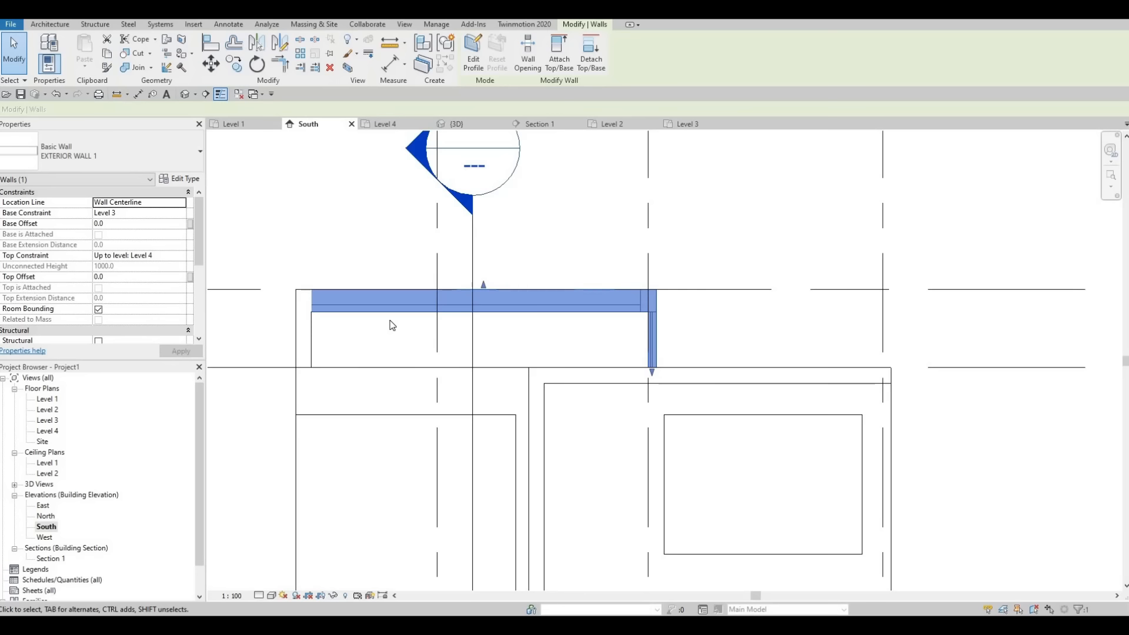
scroll(423, 405, down, 5)
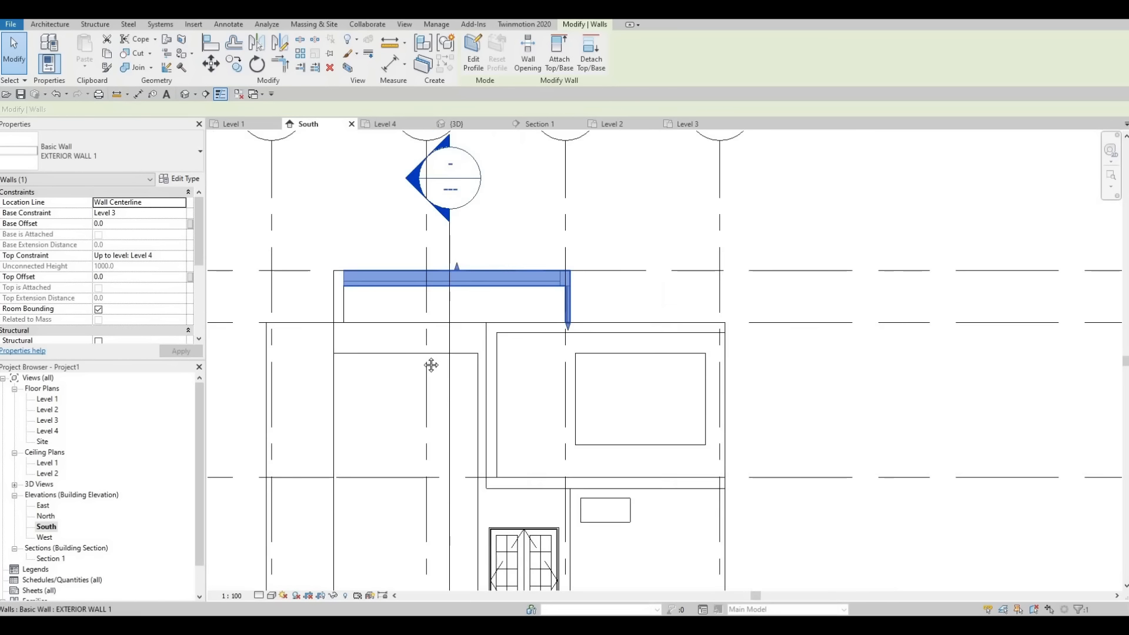
key(Escape)
key(Escape)
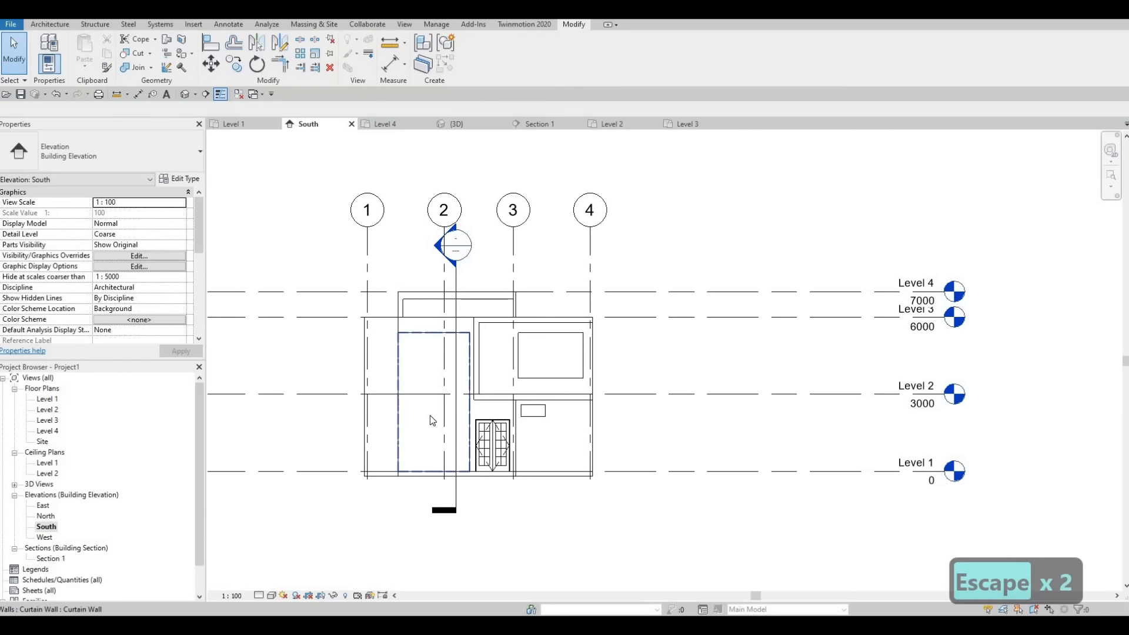
middle_drag(429, 415, 441, 403)
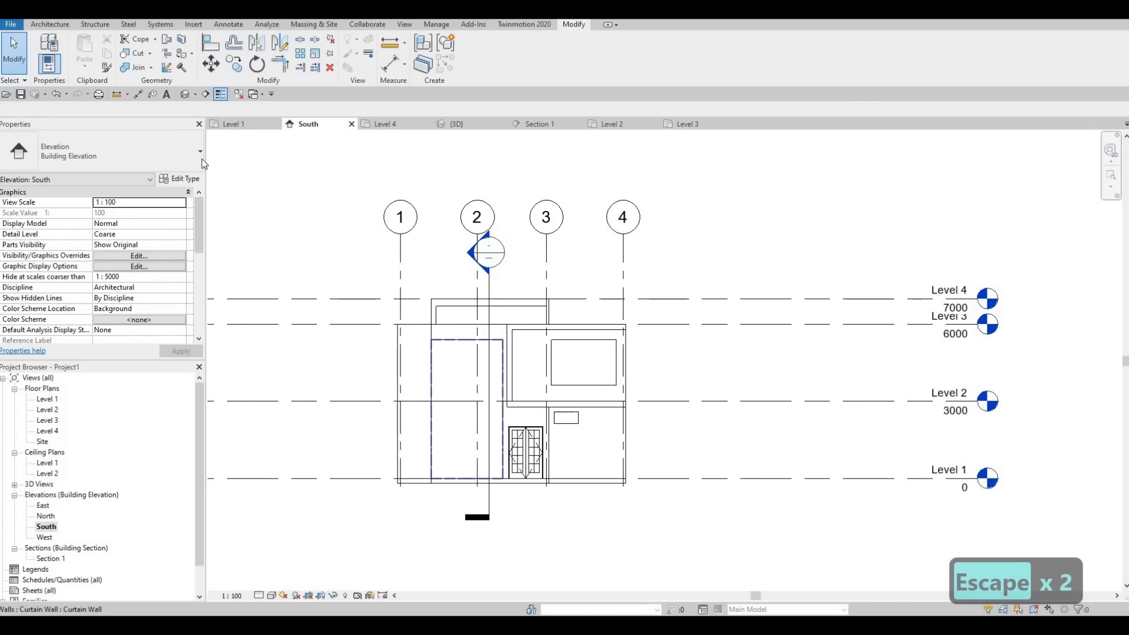
Step: Return to the 3D view and lower the top of the front Level 3 curtain wall to a height of about 478 mm
click(185, 94)
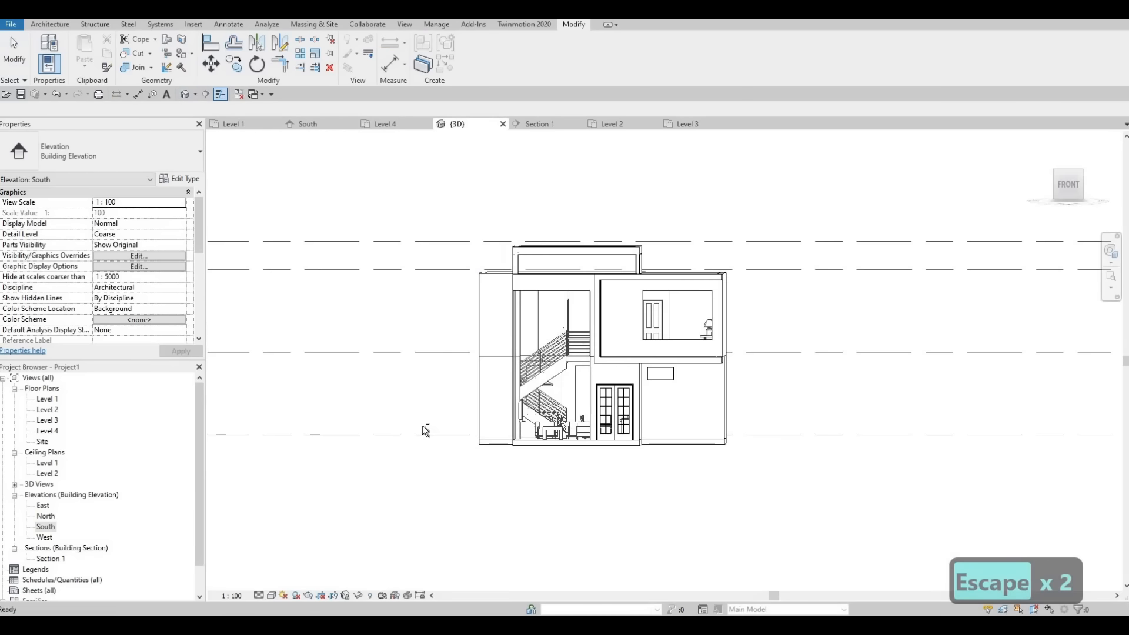
shift+middle_drag(709, 214, 638, 283)
scroll(550, 313, up, 5)
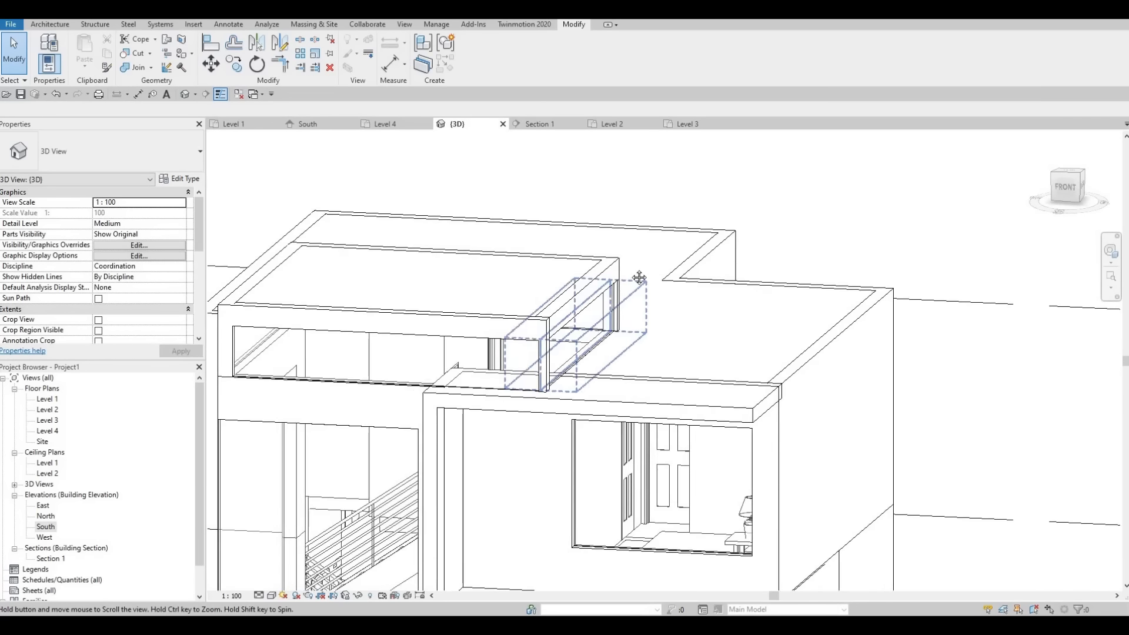
middle_drag(548, 313, 437, 287)
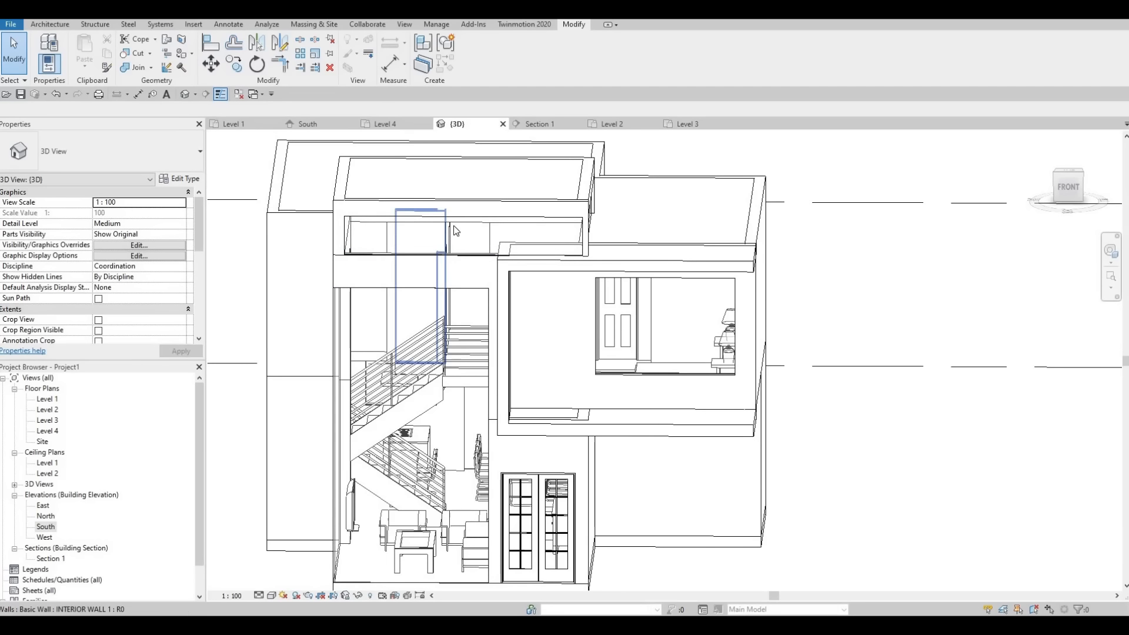
scroll(471, 222, up, 2)
click(467, 216)
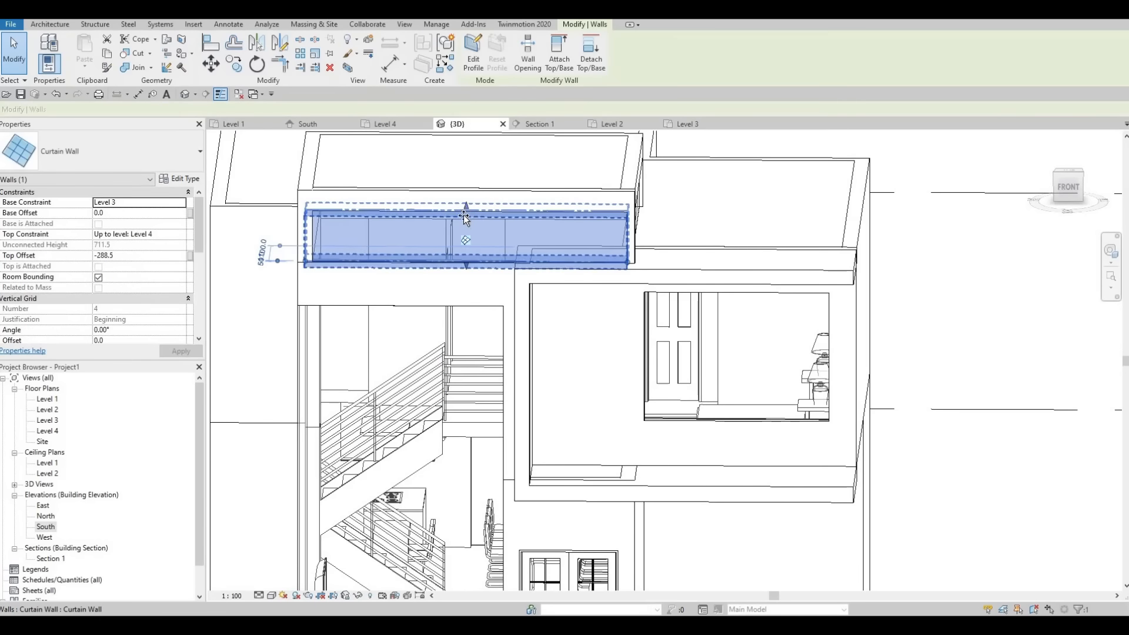
key(Escape)
Step: Align the top edges of the east and rear curtain walls of the raised block with the lowered front curtain wall
shift+middle_drag(439, 273, 466, 275)
key(a)
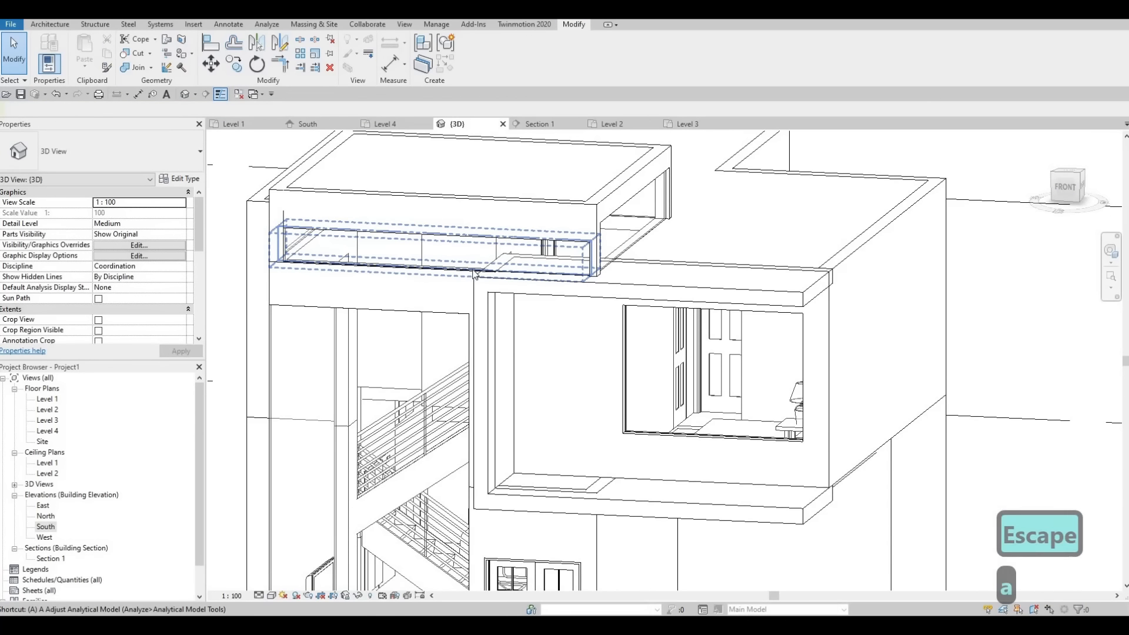
key(l)
click(499, 246)
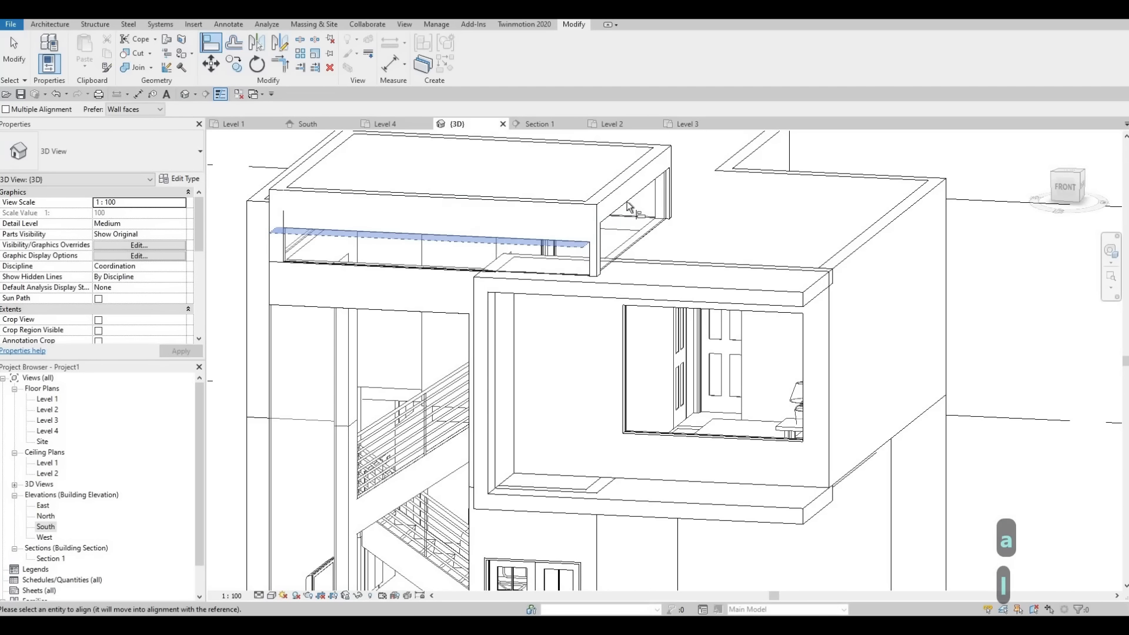
click(660, 228)
shift+middle_drag(618, 288, 491, 318)
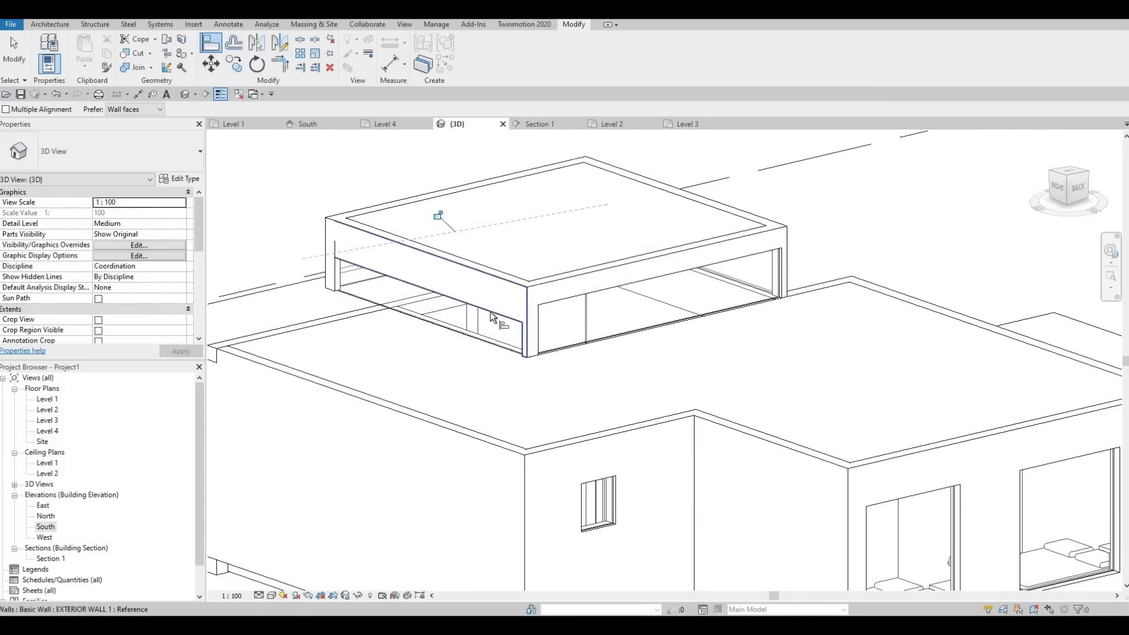
click(623, 289)
click(521, 323)
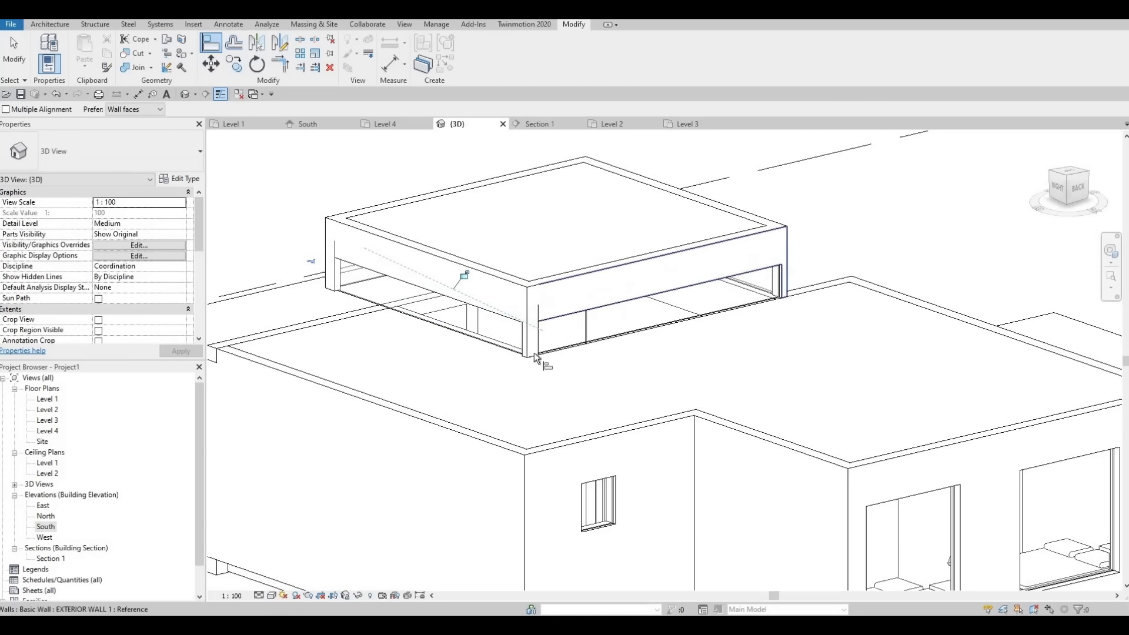
Step: Align the top edge of the west curtain wall with the other lowered curtain walls of the raised block
shift+middle_drag(538, 371, 439, 385)
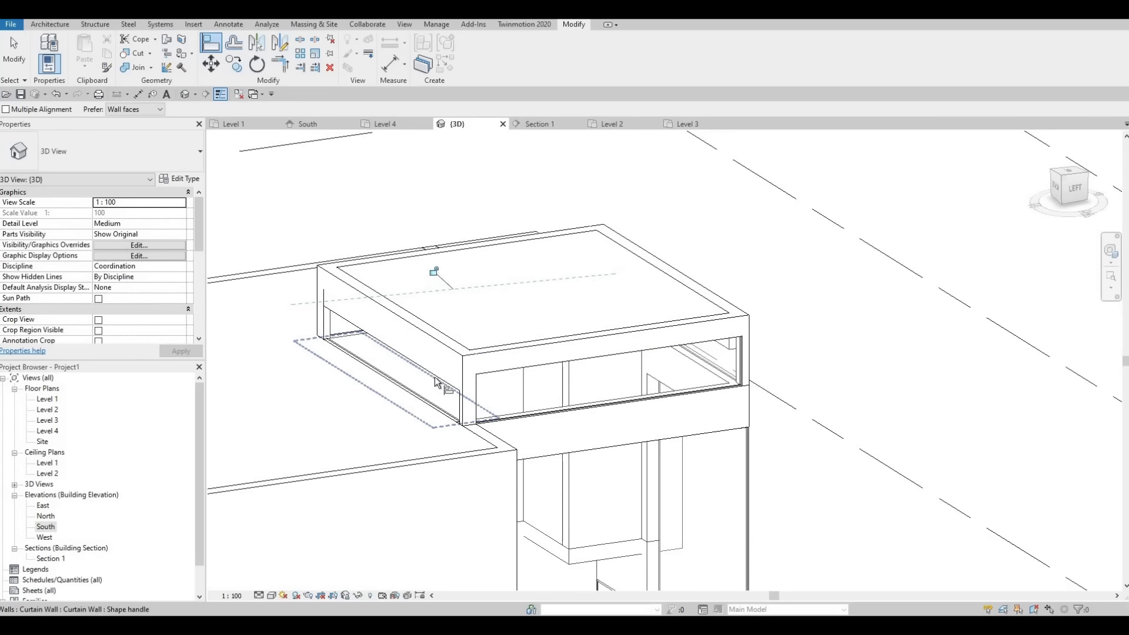
shift+middle_drag(392, 379, 423, 418)
key(Escape)
key(Escape)
scroll(548, 451, up, 3)
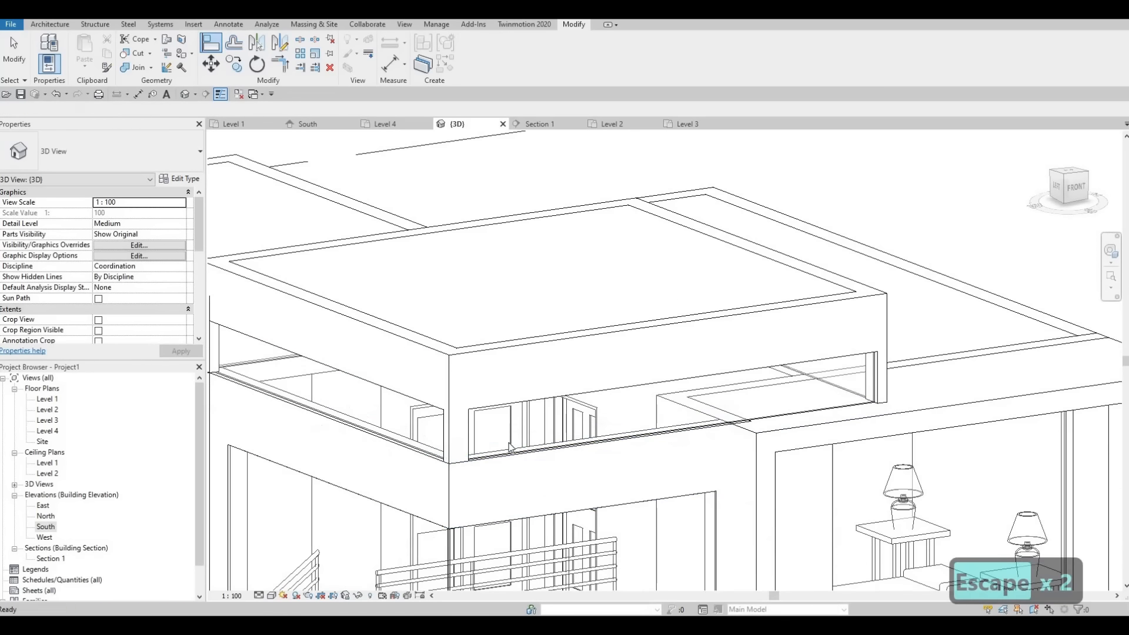
key(Escape)
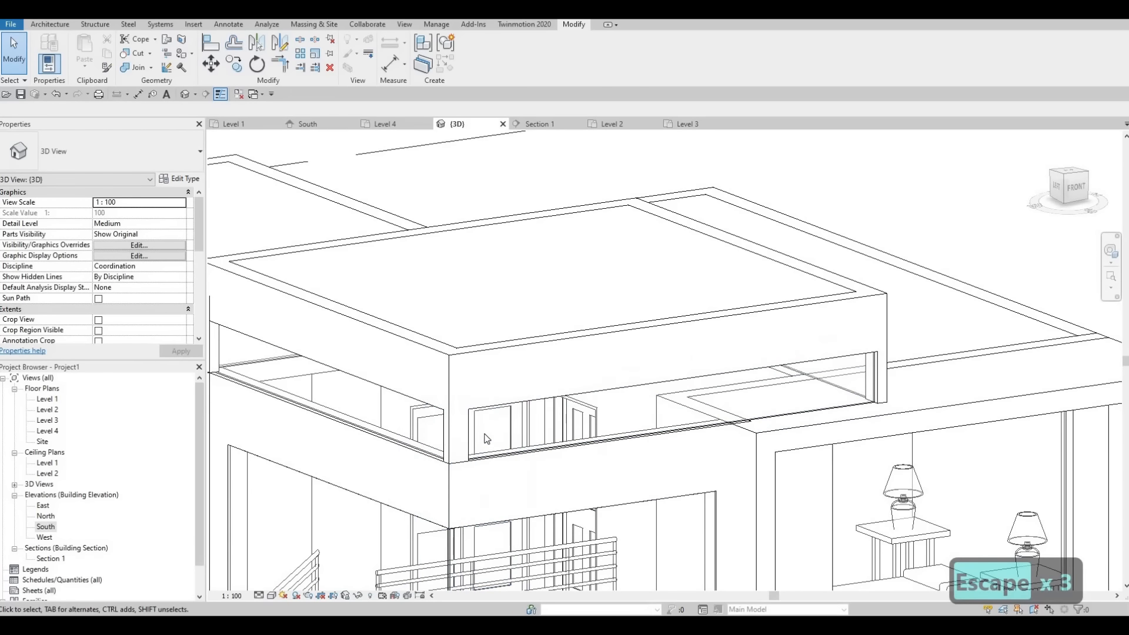
Step: Raise the bottom edge of the front Level 3 curtain wall slightly to leave a low sill beneath the glazing
click(651, 433)
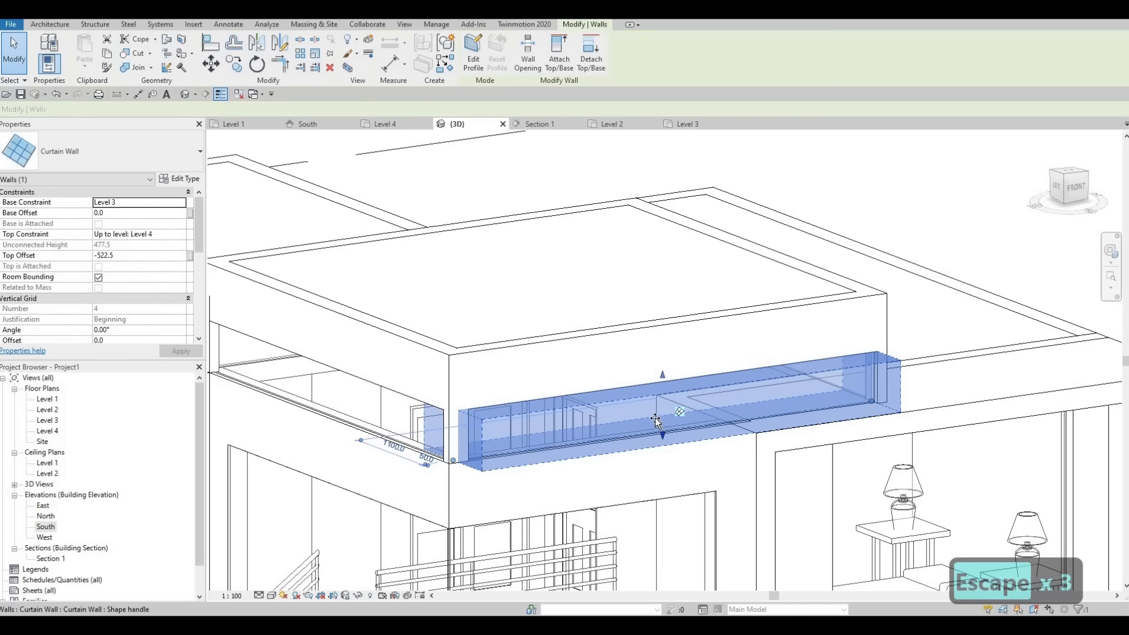
drag(655, 419, 647, 424)
key(Escape)
key(Escape)
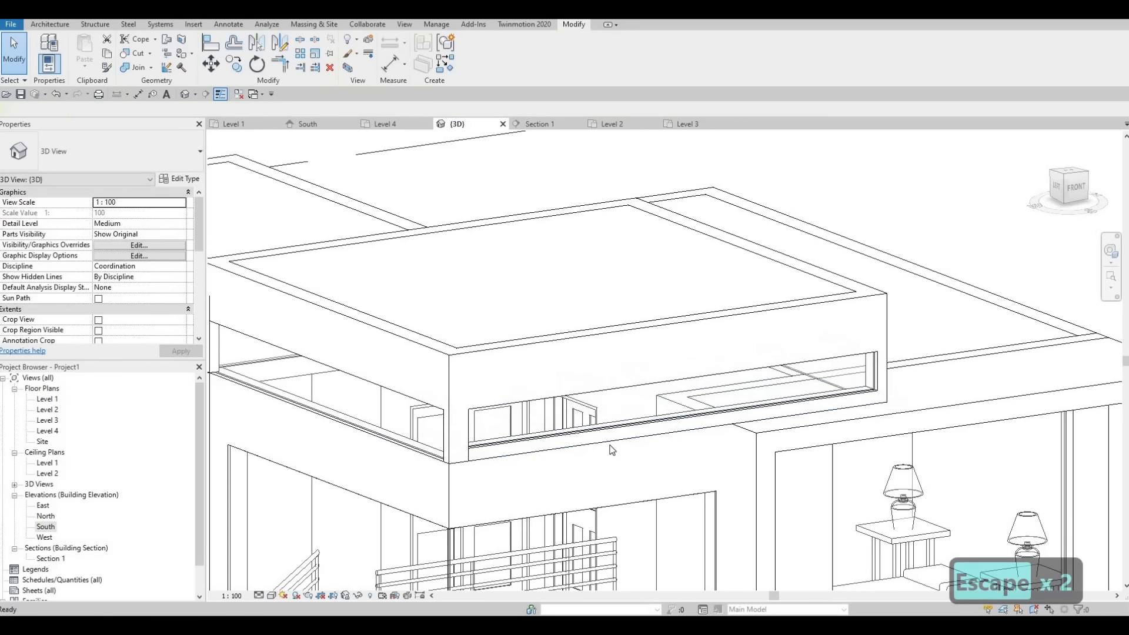
Step: Align the bottom edges of the west and east curtain walls with the raised bottom edge of the front curtain wall
key(a)
key(l)
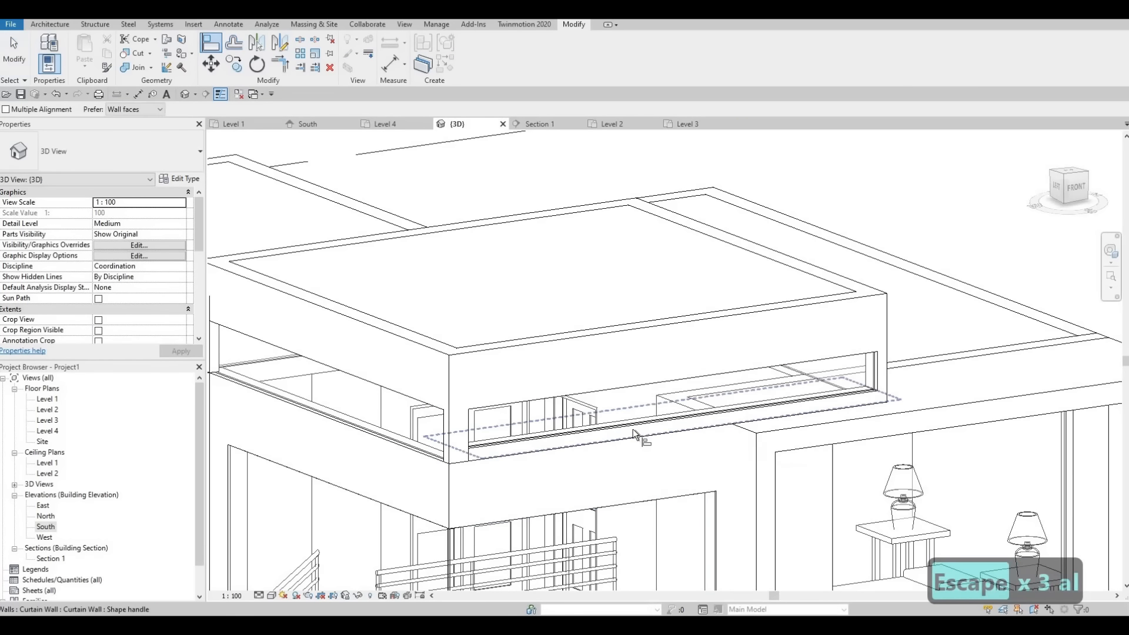
click(630, 425)
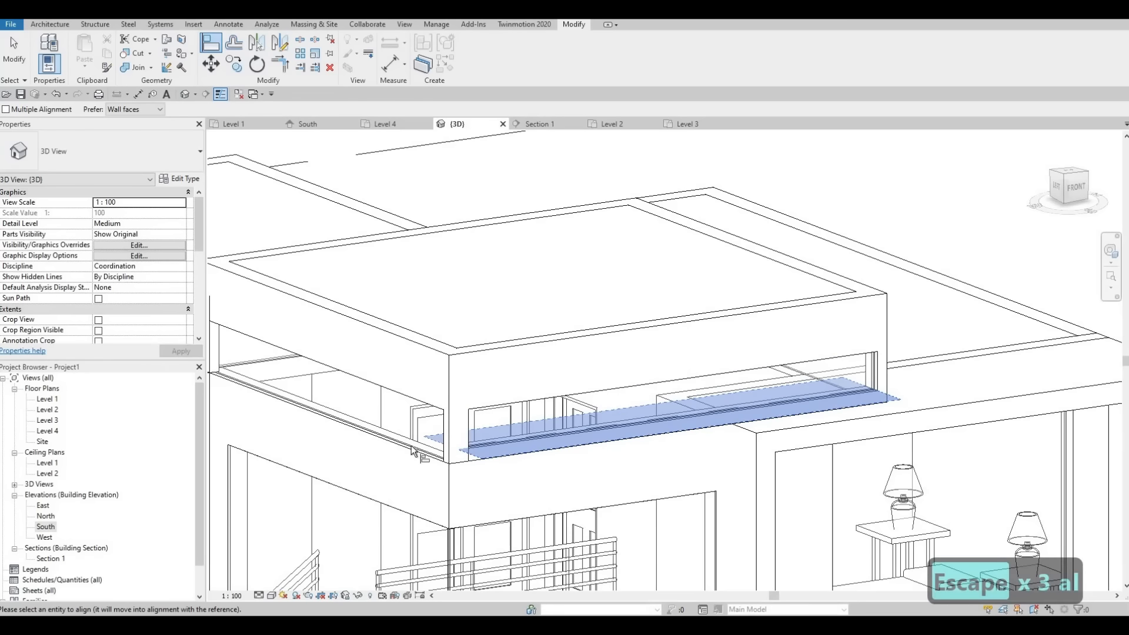
click(518, 454)
shift+middle_drag(563, 464, 638, 447)
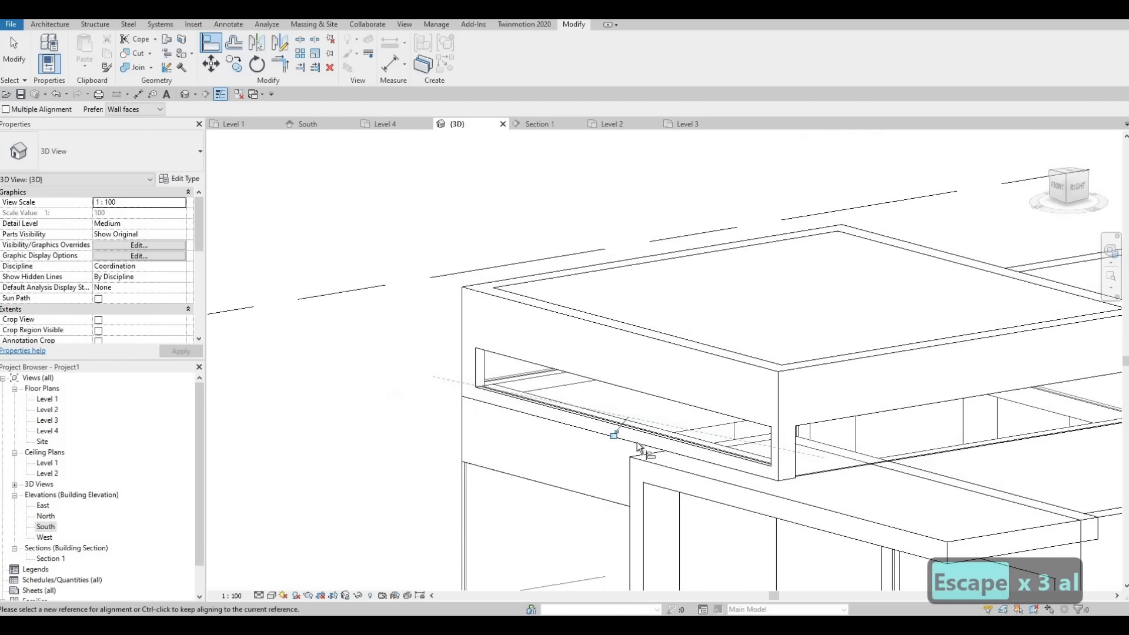
click(800, 455)
shift+middle_drag(658, 484, 533, 433)
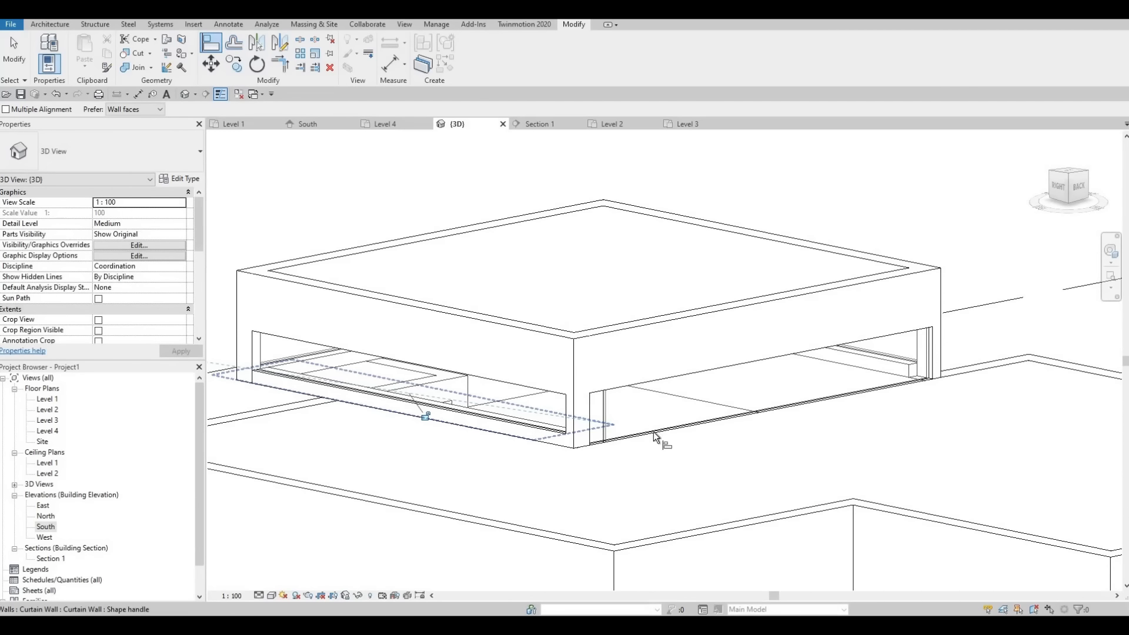
click(508, 442)
key(Escape)
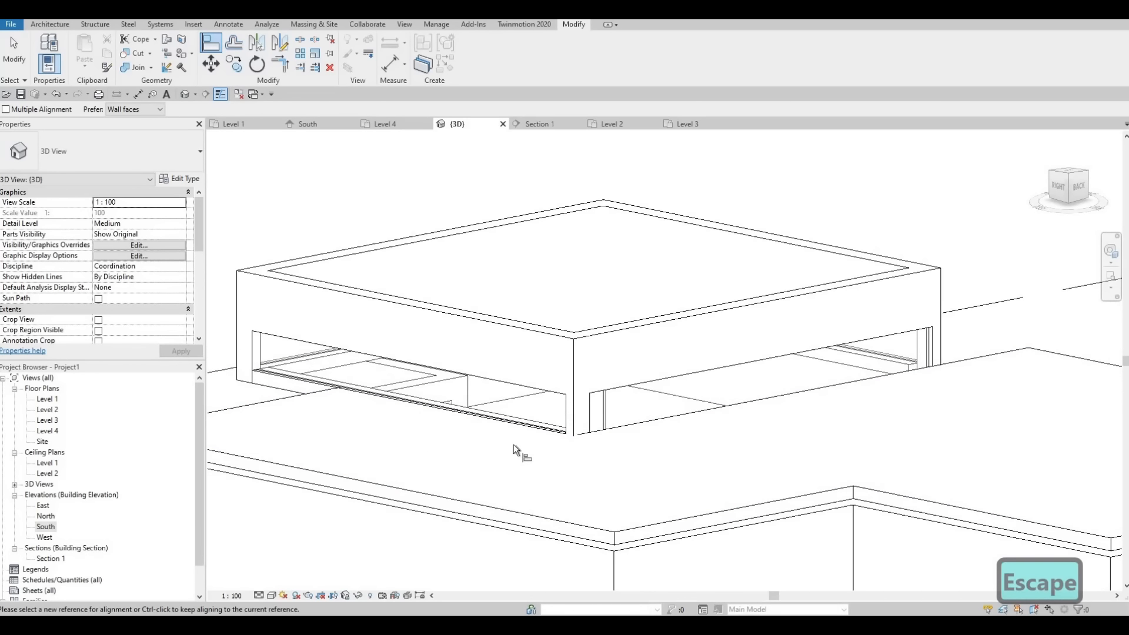
key(ctrl+z)
Step: Align the bottom edge of the rear curtain wall with the raised bottom edge of the east curtain wall
click(563, 440)
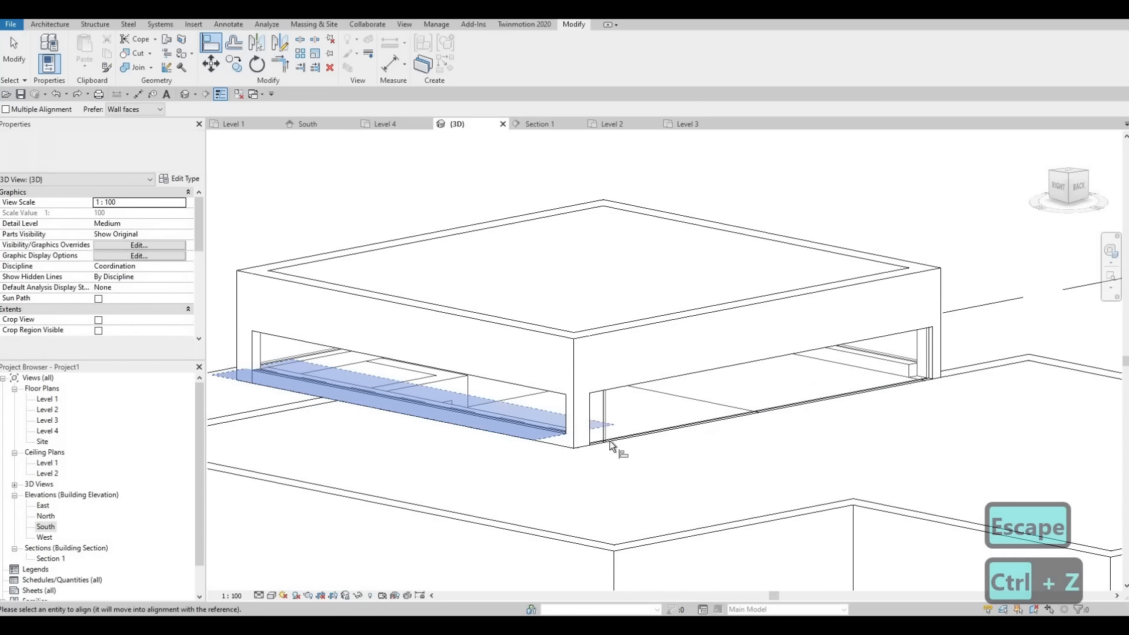
key(Escape)
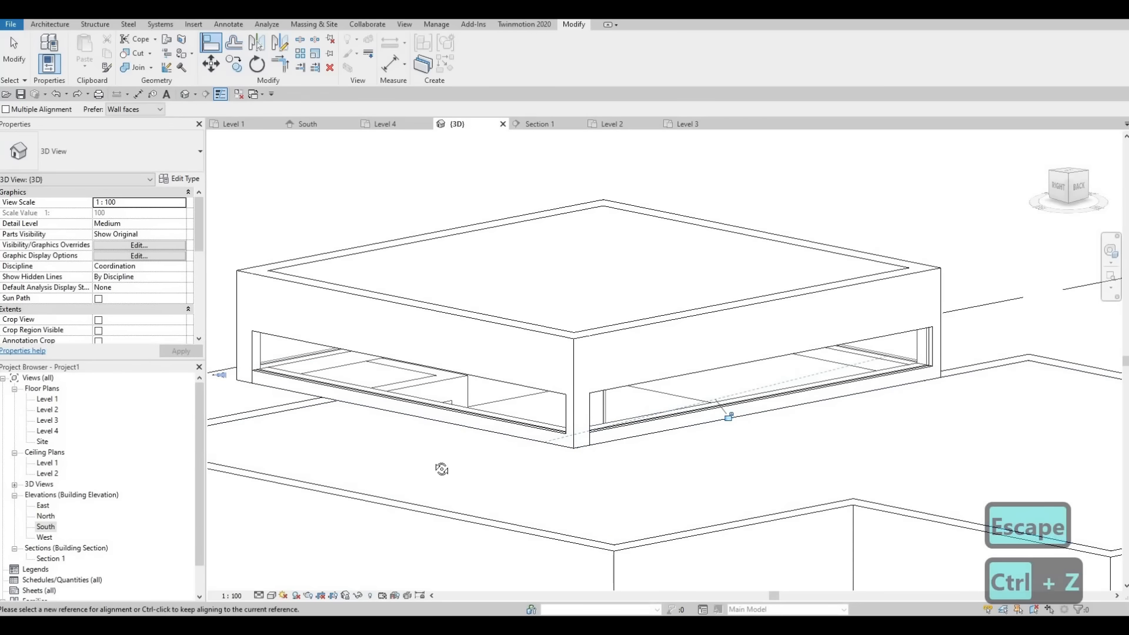
mouse_move(701, 469)
shift+middle_down()
mouse_move(731, 451)
mouse_move(1034, 399)
shift+middle_up()
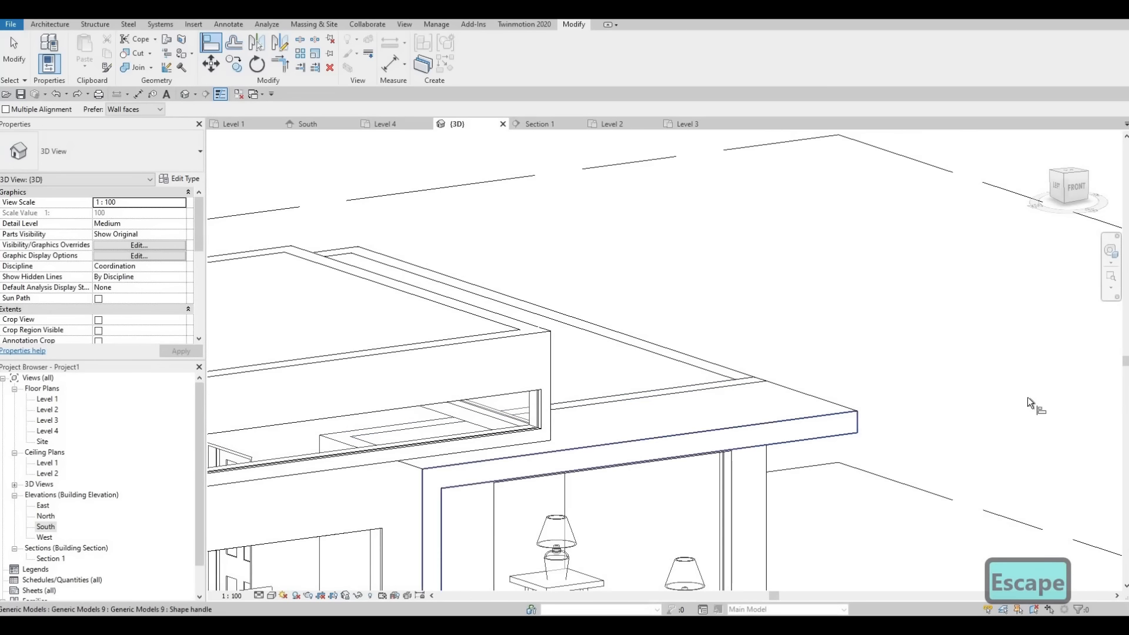
scroll(1033, 397, up, 3)
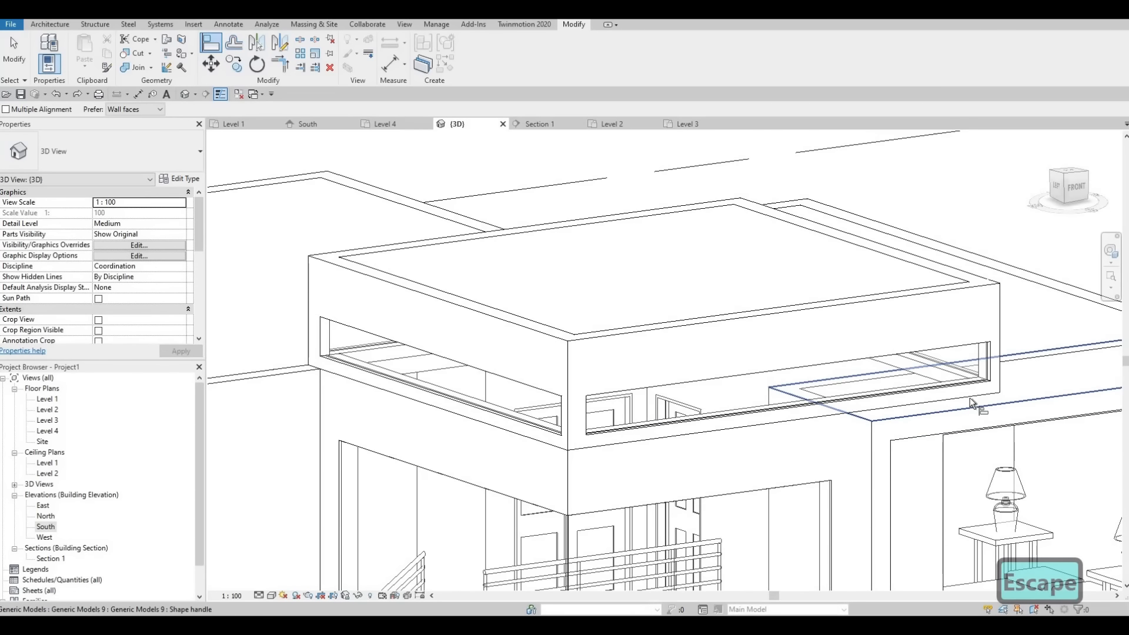
shift+middle_drag(1000, 400, 245, 486)
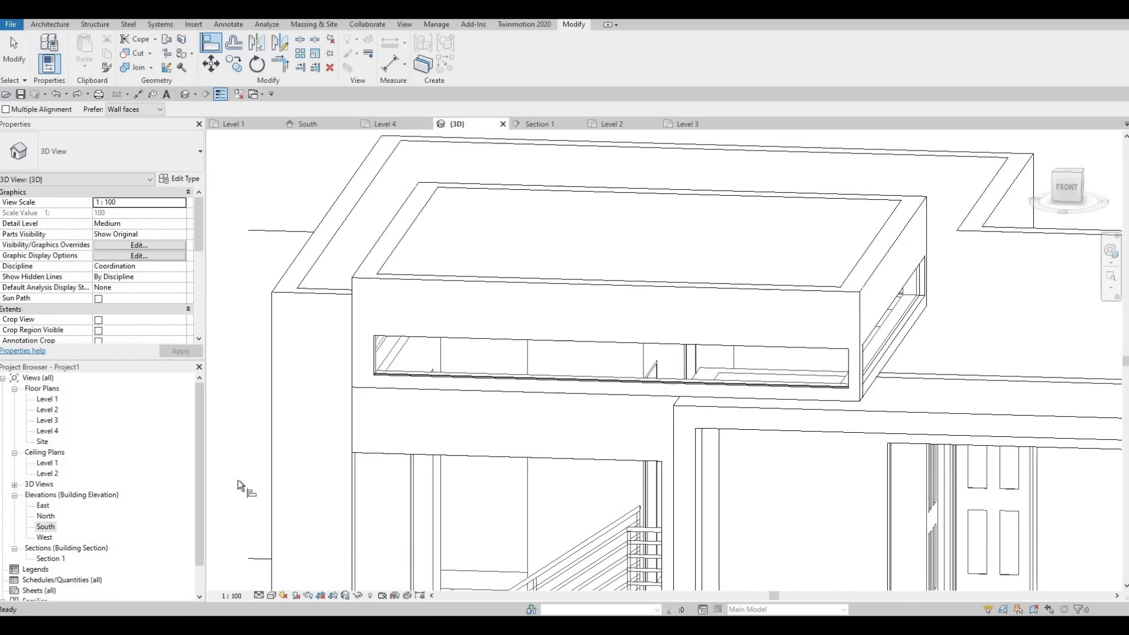
key(Escape)
key(Escape)
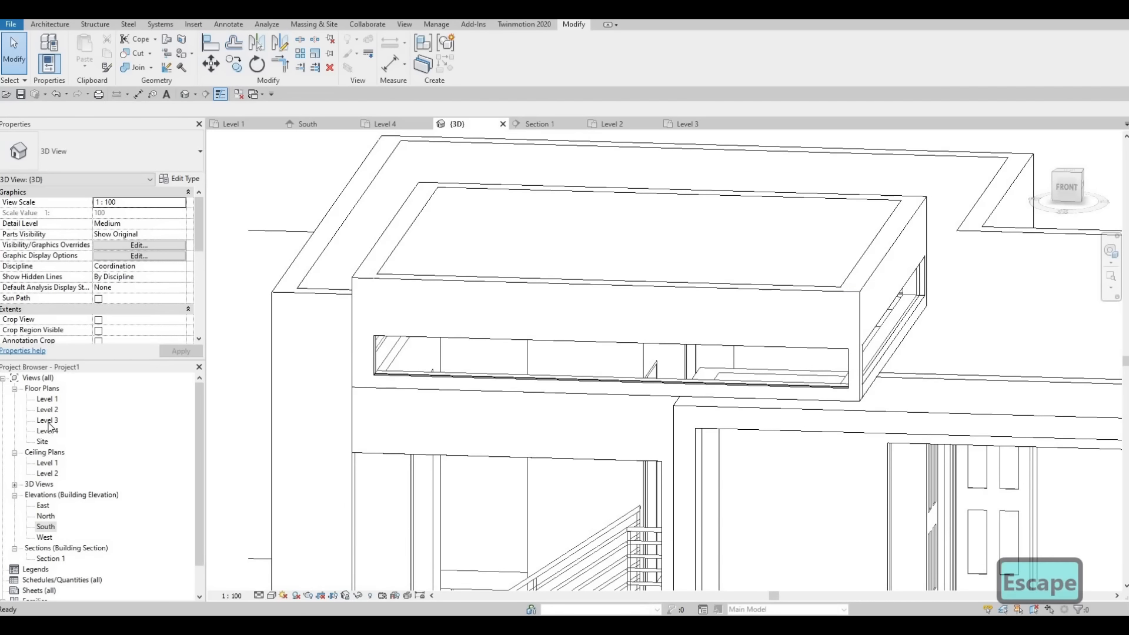
Step: Open the Level 3 floor plan and examine the outline of the raised block's exterior walls
double_click(48, 420)
middle_drag(430, 492, 414, 492)
scroll(414, 491, down, 4)
middle_drag(411, 323, 396, 374)
scroll(398, 300, up, 2)
scroll(385, 291, up, 2)
scroll(545, 394, down, 1)
middle_drag(588, 427, 553, 268)
scroll(500, 361, down, 4)
scroll(280, 339, up, 1)
middle_drag(280, 339, 230, 350)
scroll(230, 349, down, 1)
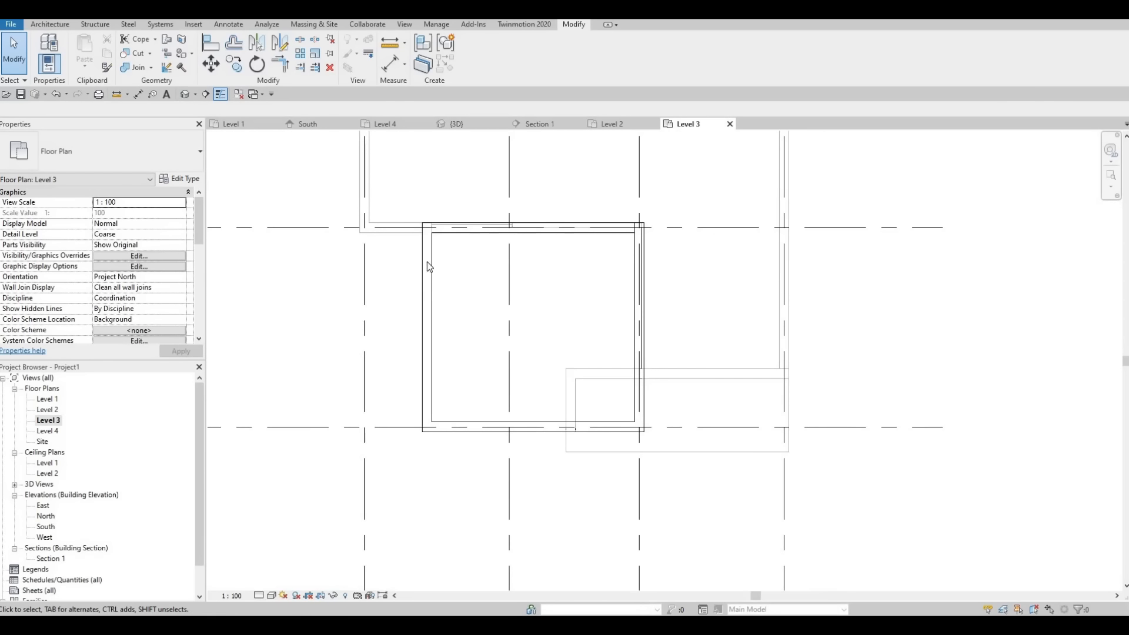
click(452, 239)
key(Delete)
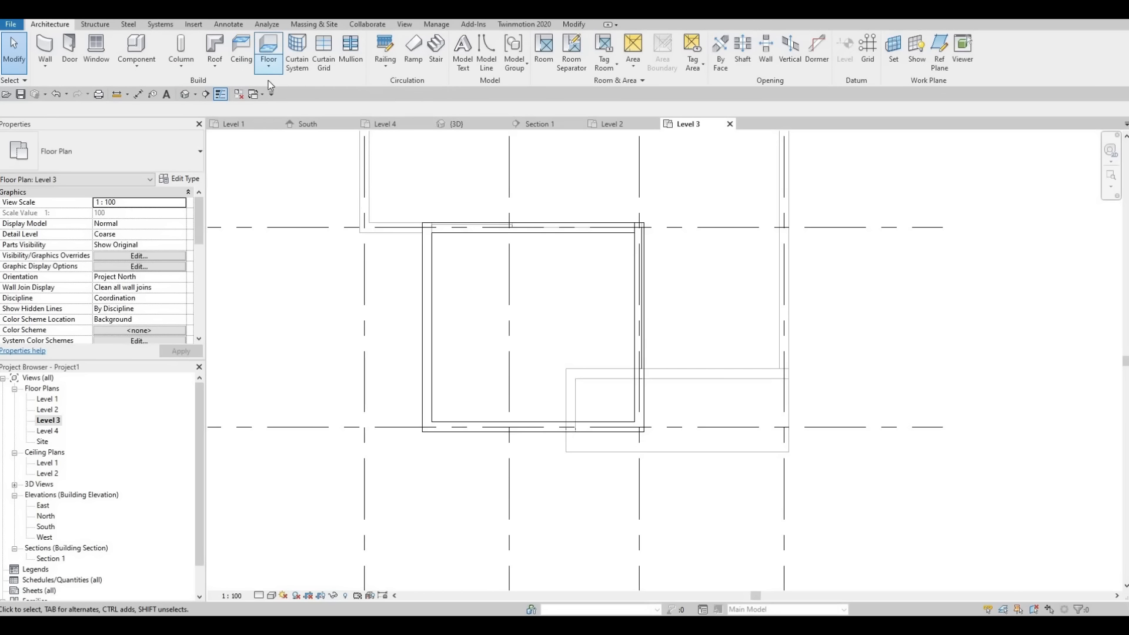
Step: Create an in-place model in the Generic Models category with the suggested name and start an extrusion on Level 3
click(140, 69)
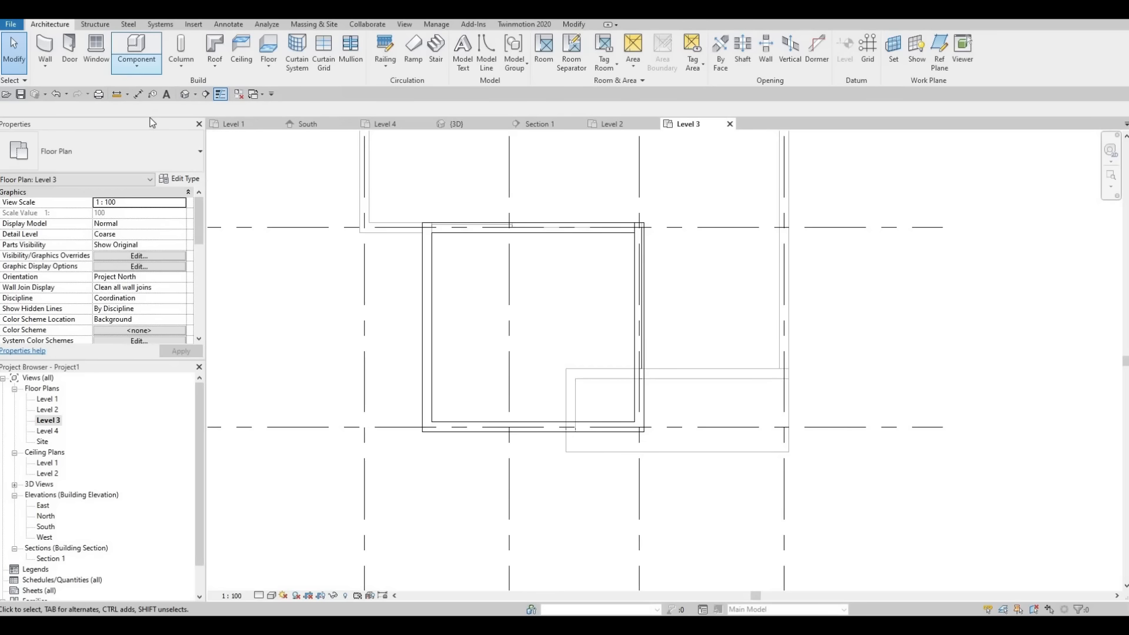
click(147, 111)
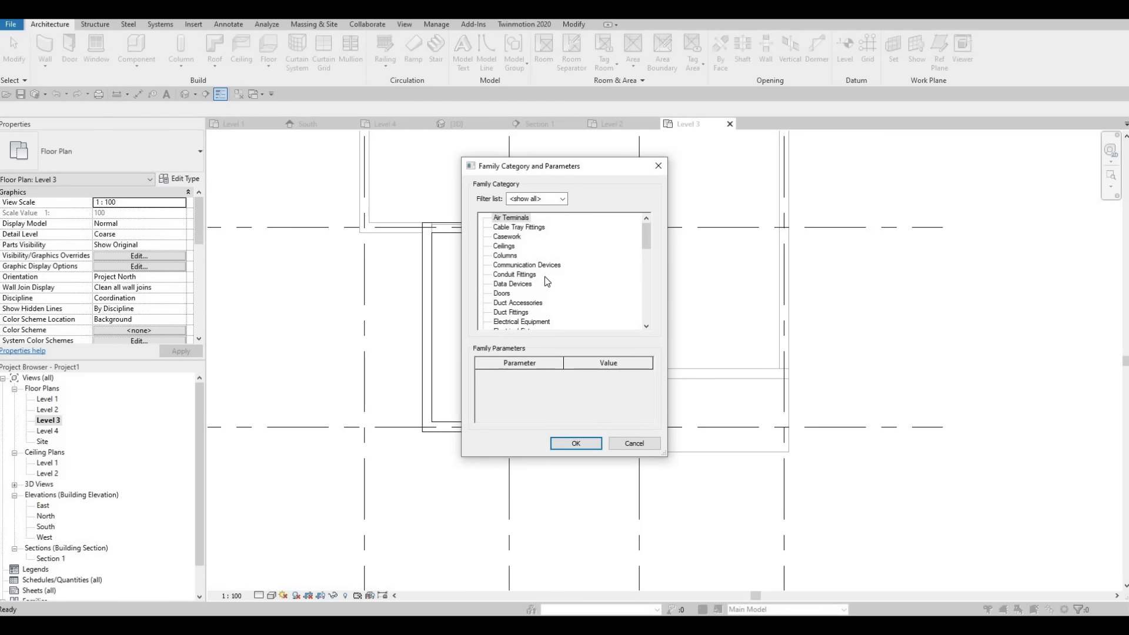
scroll(531, 300, down, 2)
scroll(521, 312, down, 1)
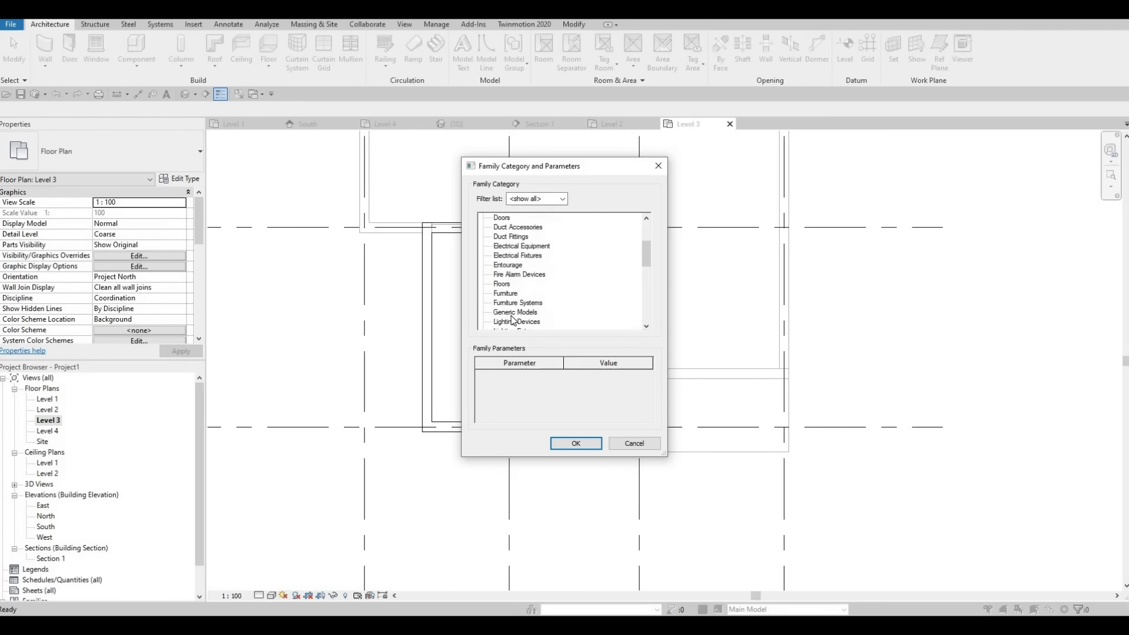
click(576, 444)
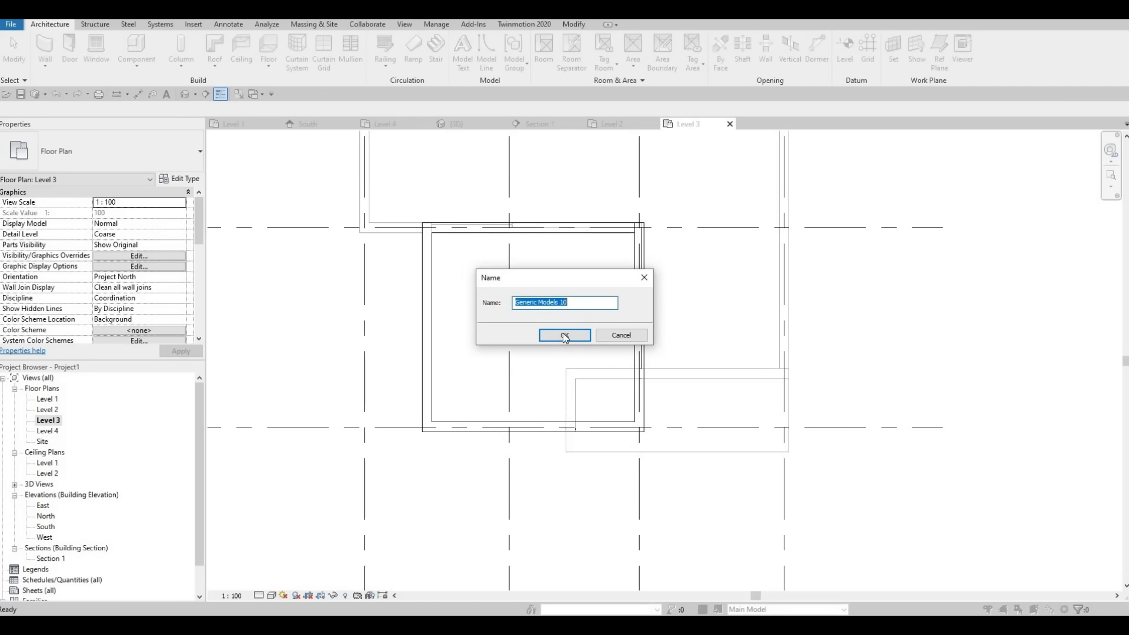
click(562, 336)
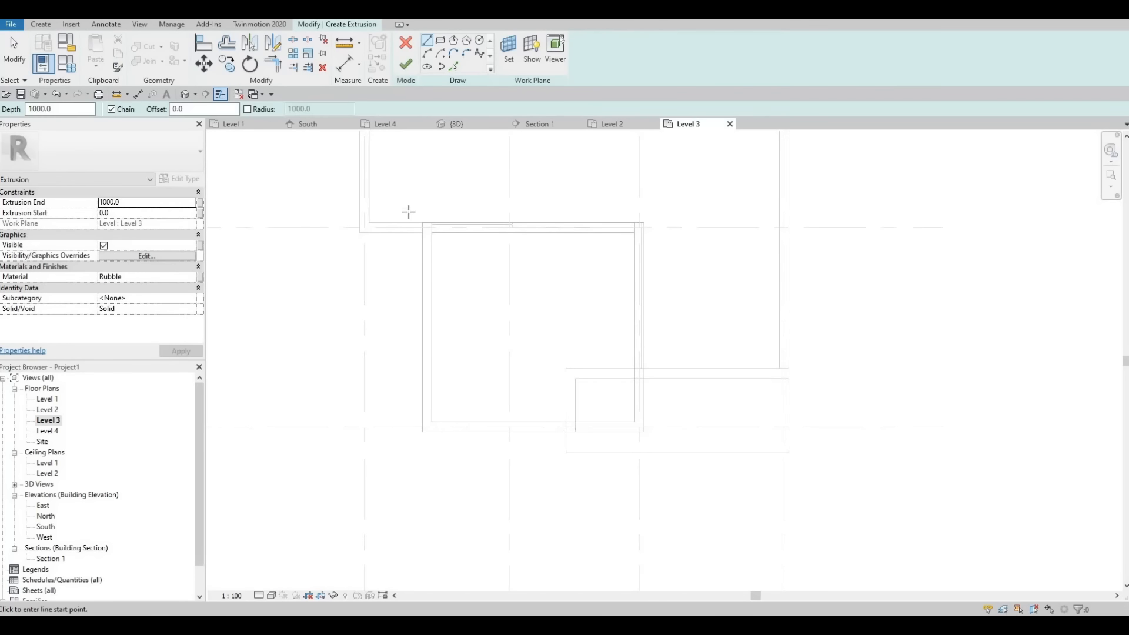
Step: Sketch a rectangle about 5100 mm wide from the block's outer northeast corner to beyond its southwest corner
click(644, 223)
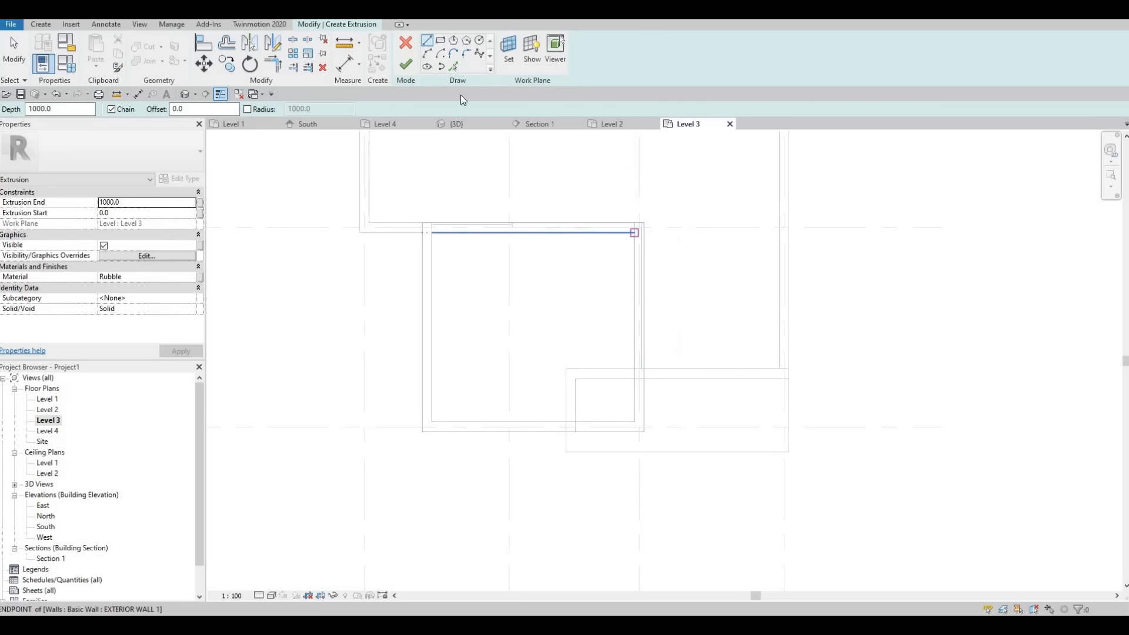
scroll(647, 230, up, 4)
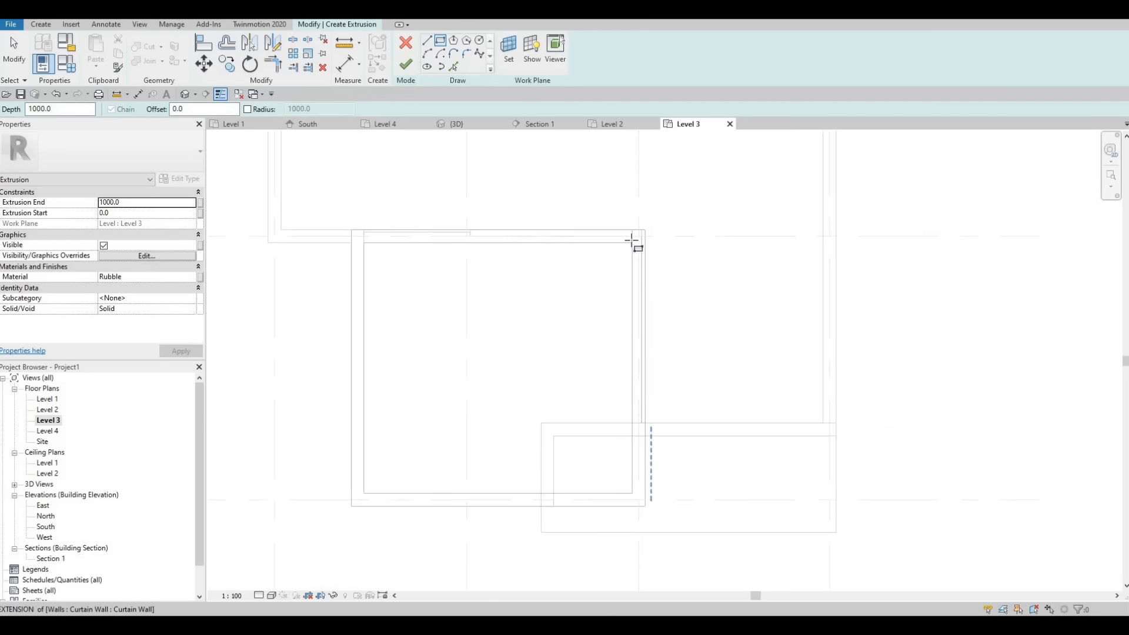
click(637, 243)
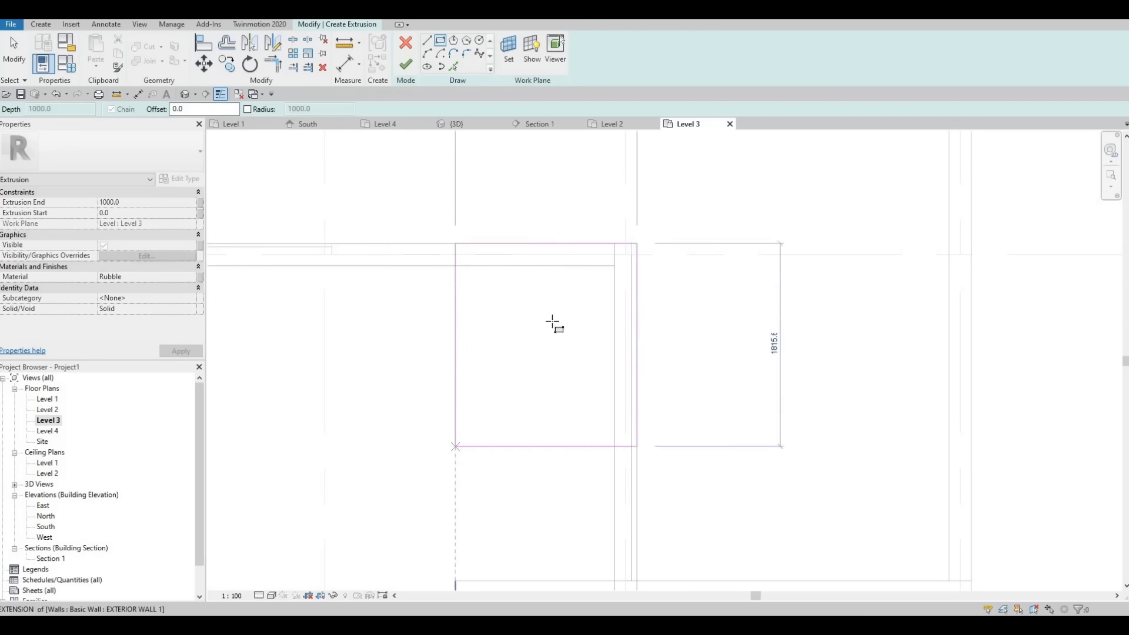
scroll(638, 165, down, 3)
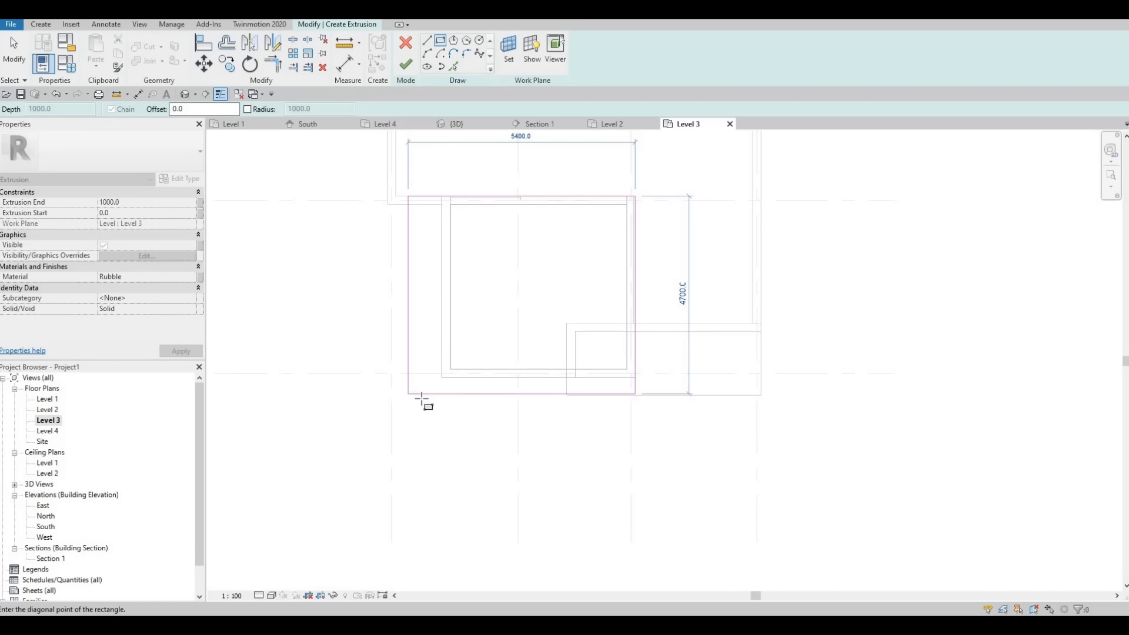
click(487, 413)
key(Escape)
key(Escape)
key(Escape)
Step: Align the rectangle's south line with the outer south edge of the adjoining lower volume
scroll(494, 418, up, 2)
key(a)
key(l)
click(726, 394)
click(539, 397)
middle_drag(539, 397, 540, 406)
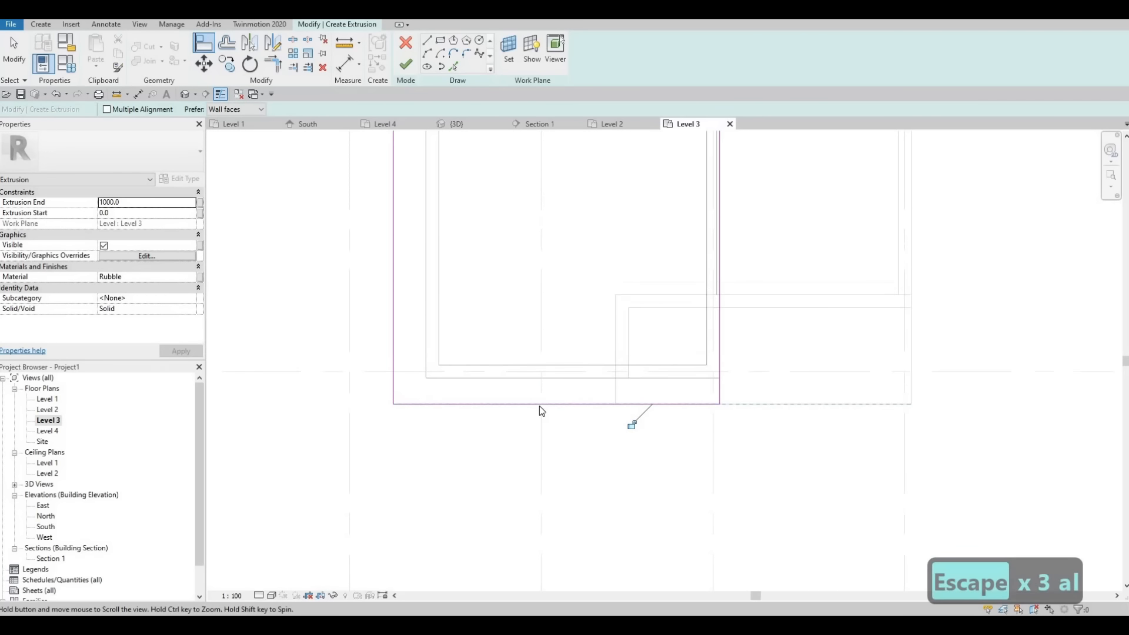
key(Escape)
key(Escape)
Step: Check the south line's overhang and set the west sketch line's distance from the west wall's centreline to 515 mm
click(423, 404)
scroll(377, 391, up, 4)
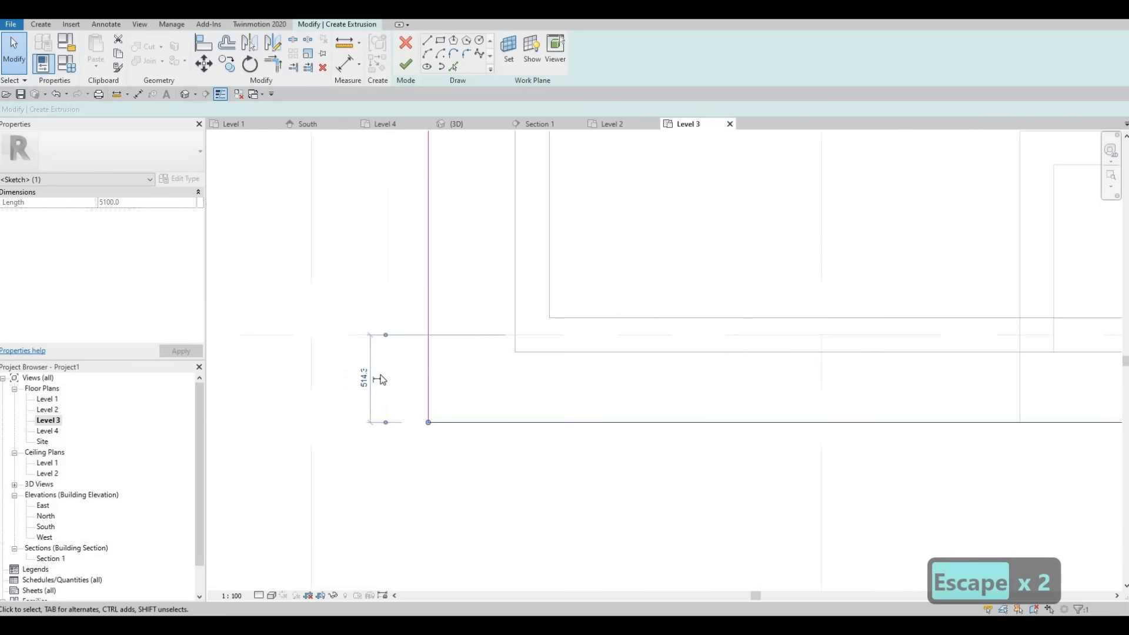
scroll(381, 380, down, 5)
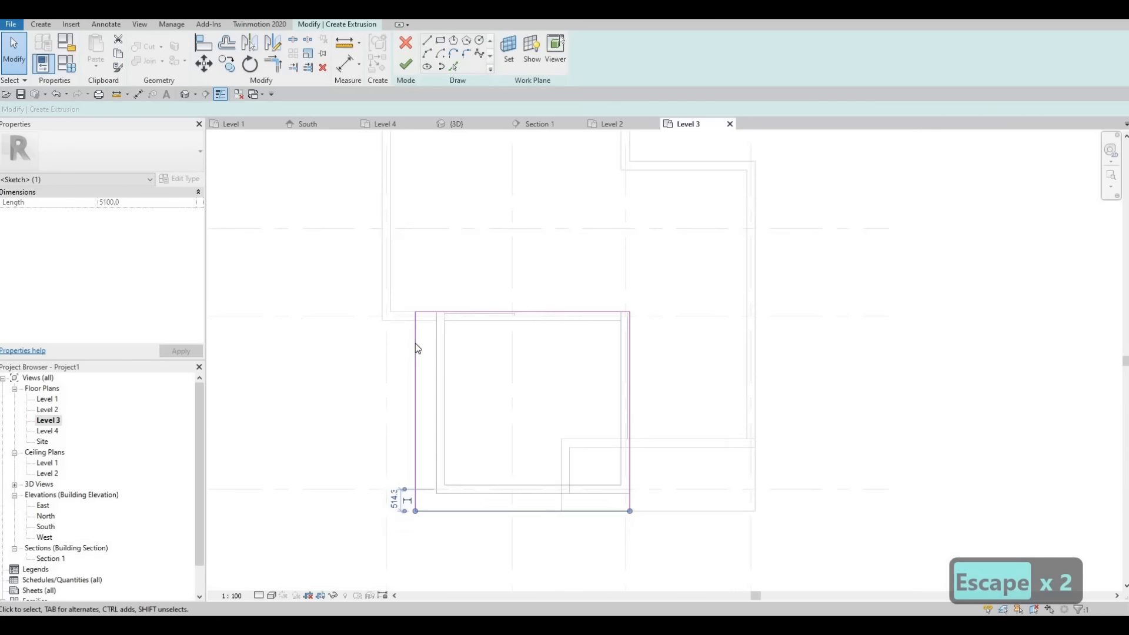
key(Escape)
click(416, 332)
scroll(450, 298, up, 2)
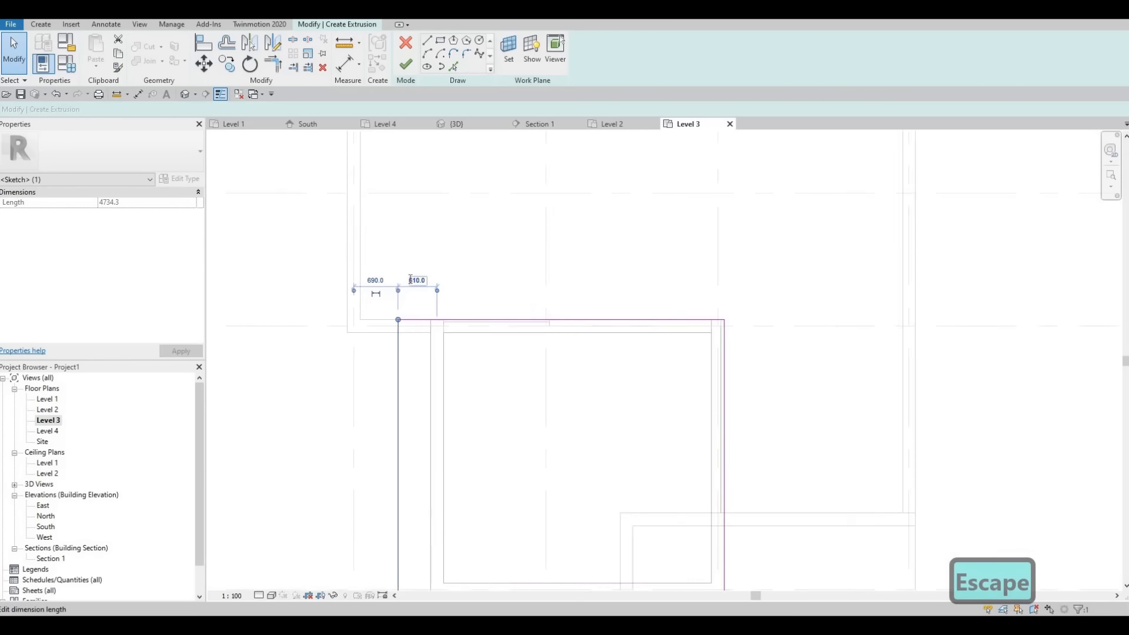
scroll(411, 280, up, 1)
click(411, 279)
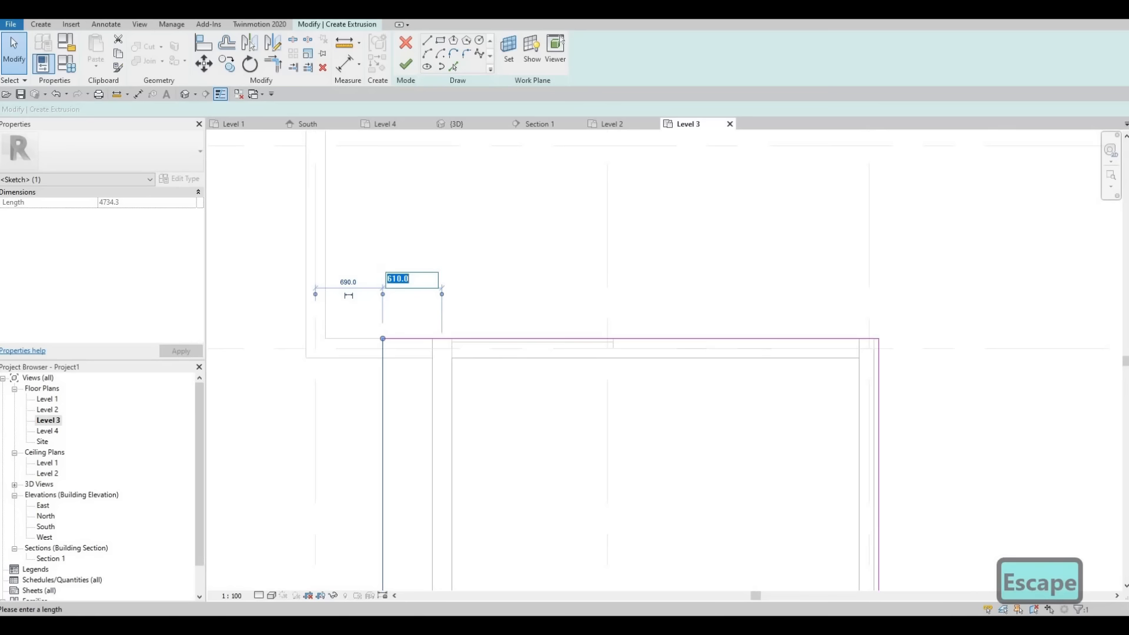
text(515)
key(Return)
key(Escape)
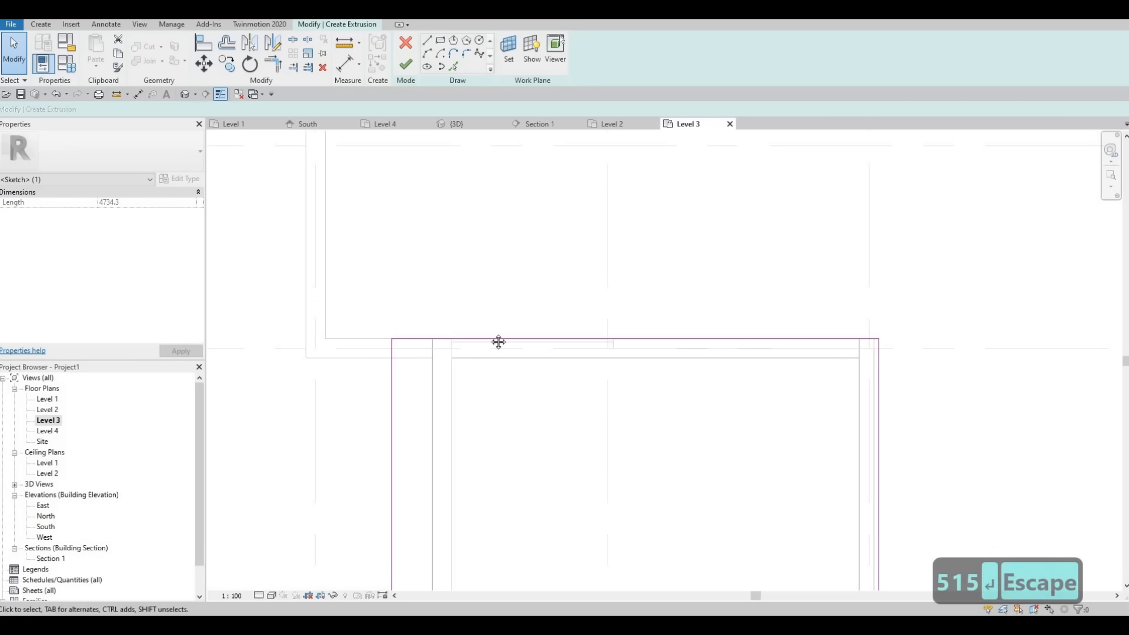
key(Escape)
scroll(512, 435, down, 3)
key(Escape)
key(Escape)
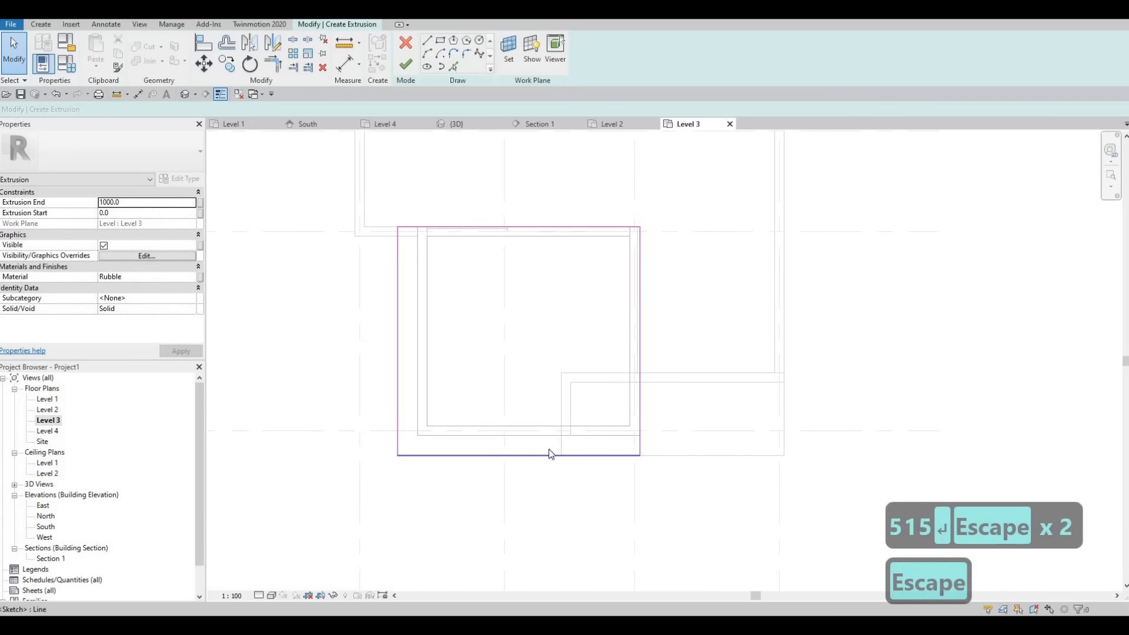
Step: Set the extrusion's end to 200 mm and apply it
scroll(620, 468, up, 4)
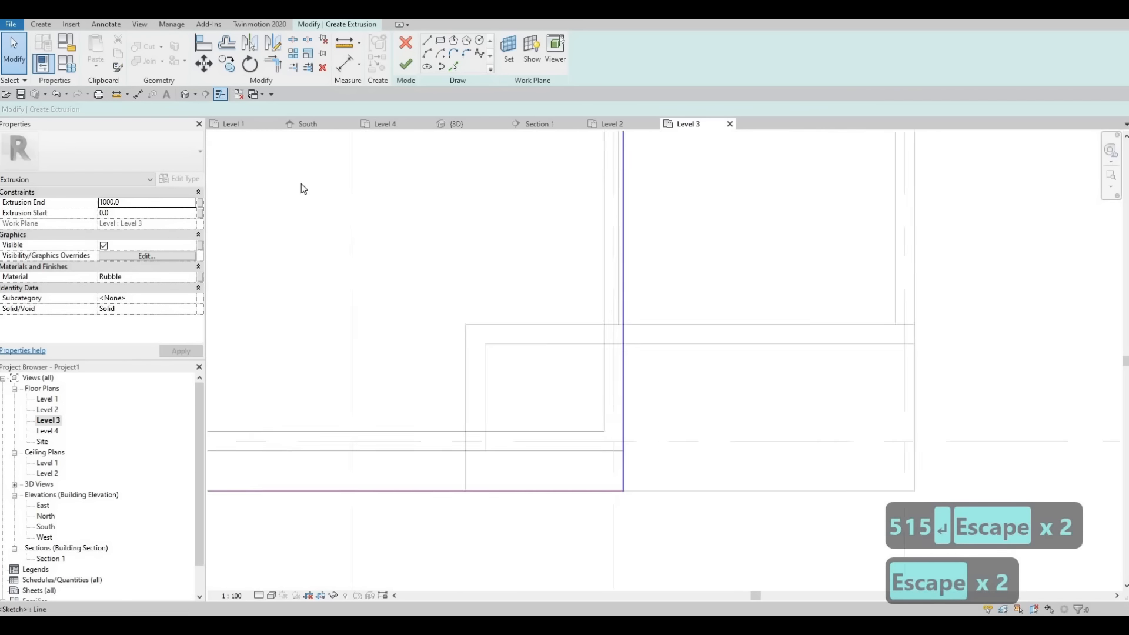
click(126, 203)
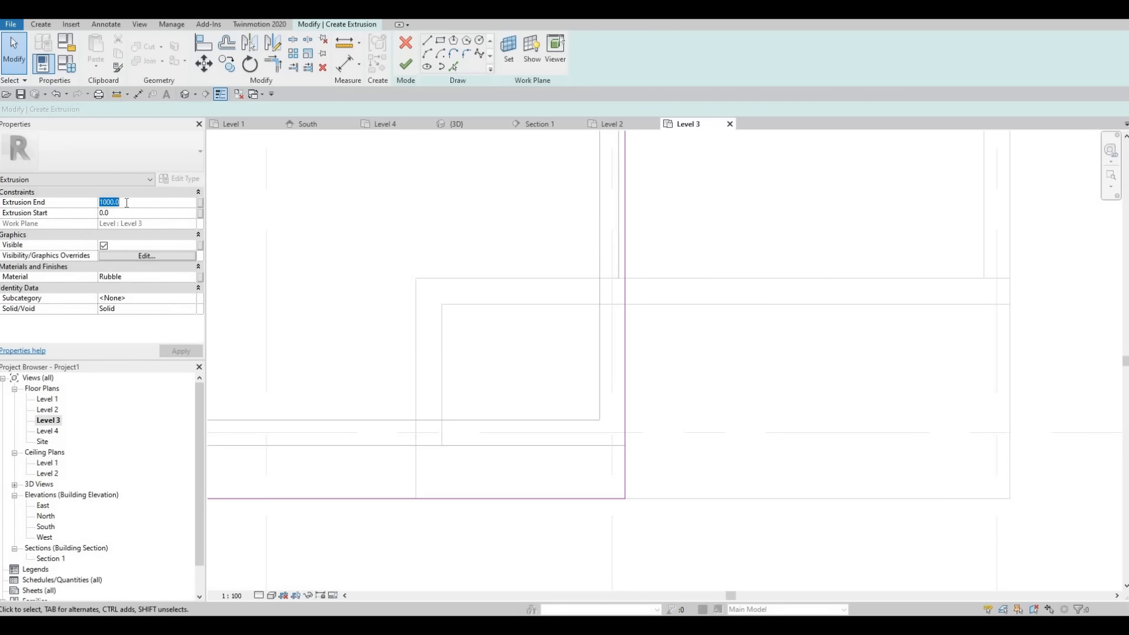
key(BackSpace)
text(5)
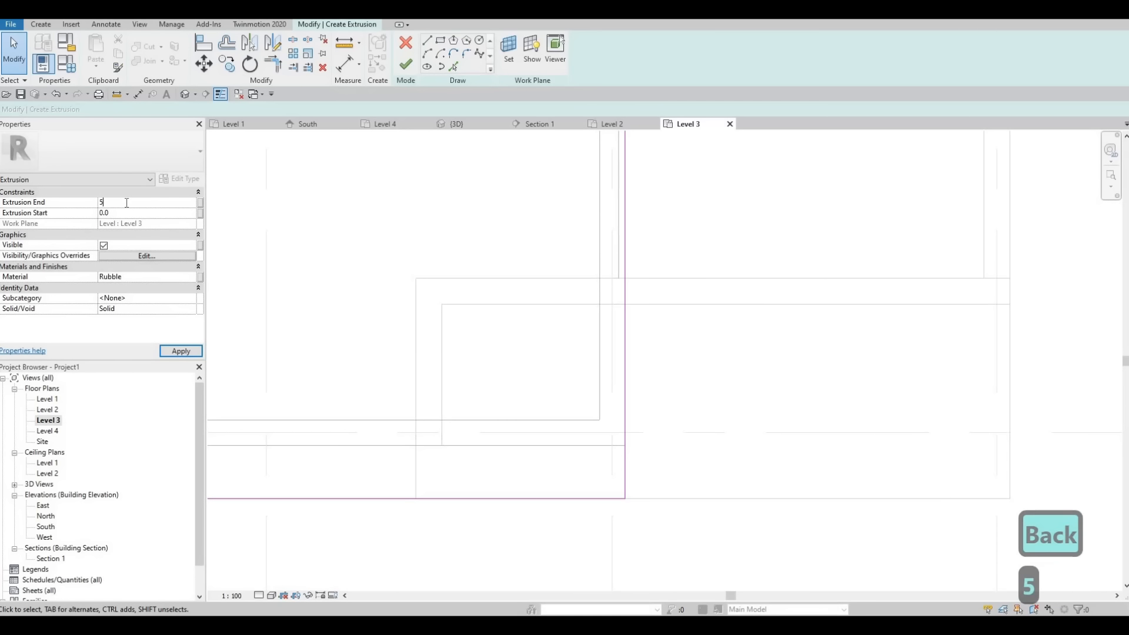
key(BackSpace)
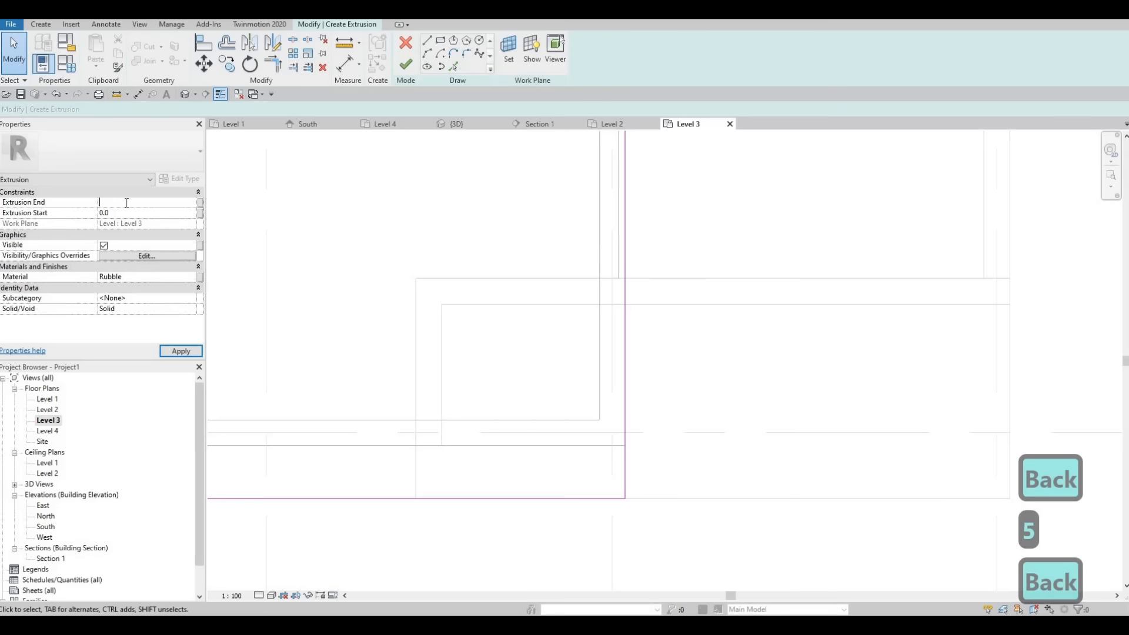
text(200)
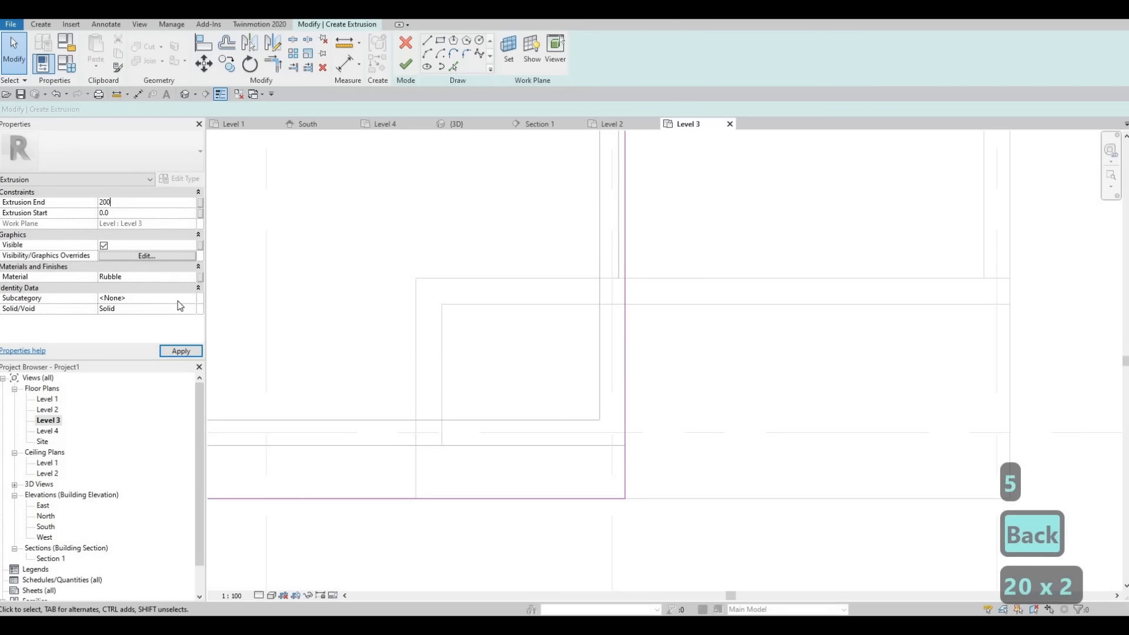
click(180, 351)
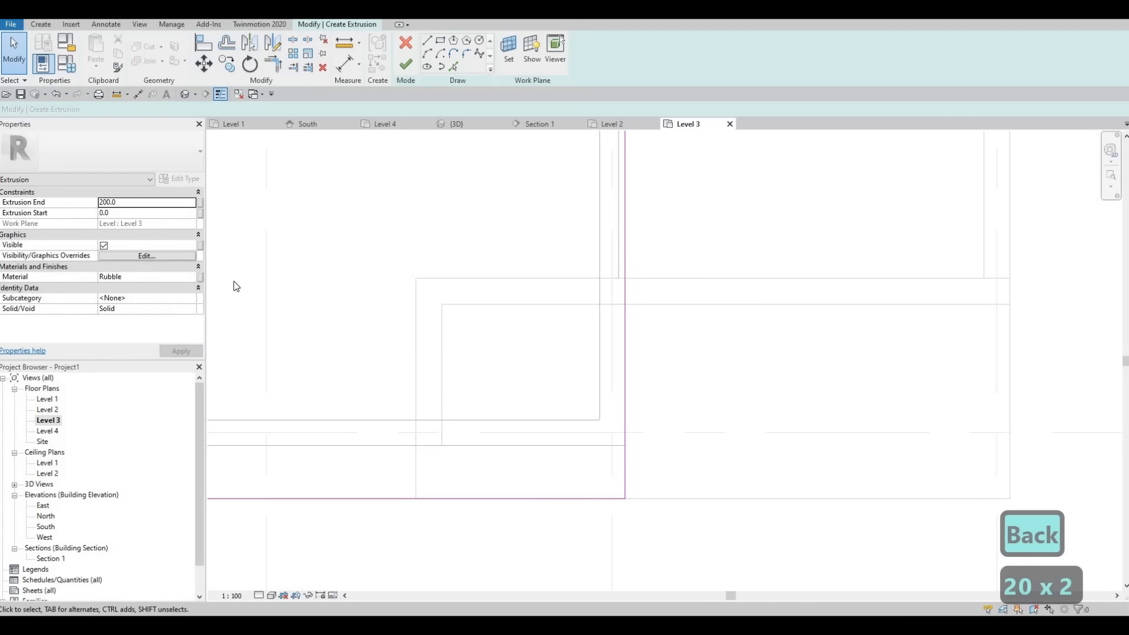
Step: Try to assign Asphalt, Bitumen from the Misc category of the AEC Materials library to the extrusion
click(194, 277)
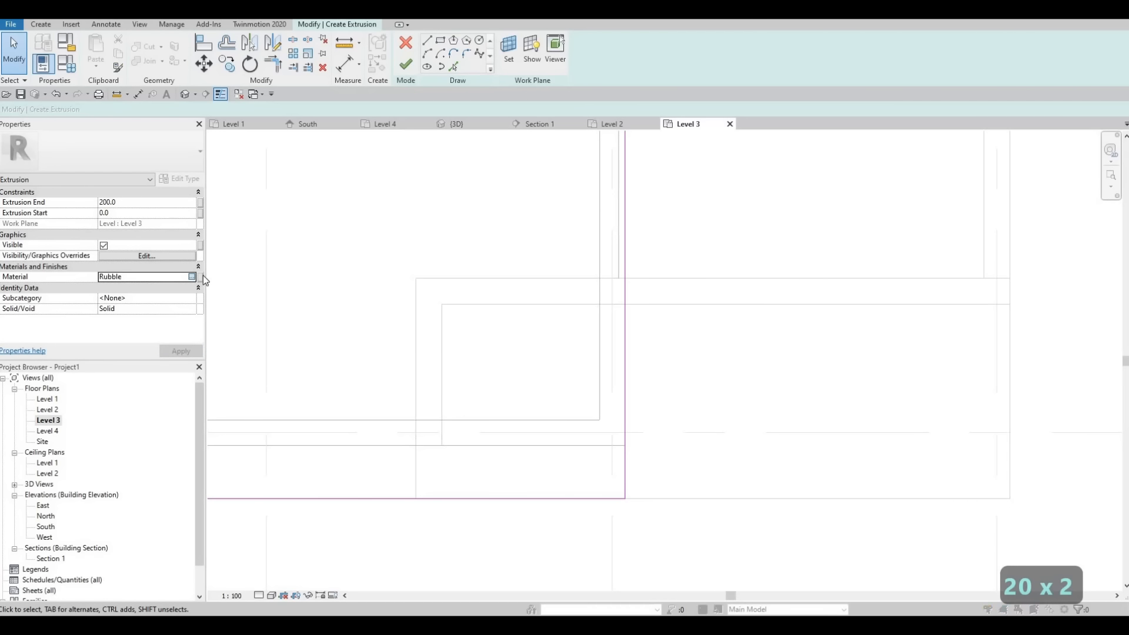
click(200, 276)
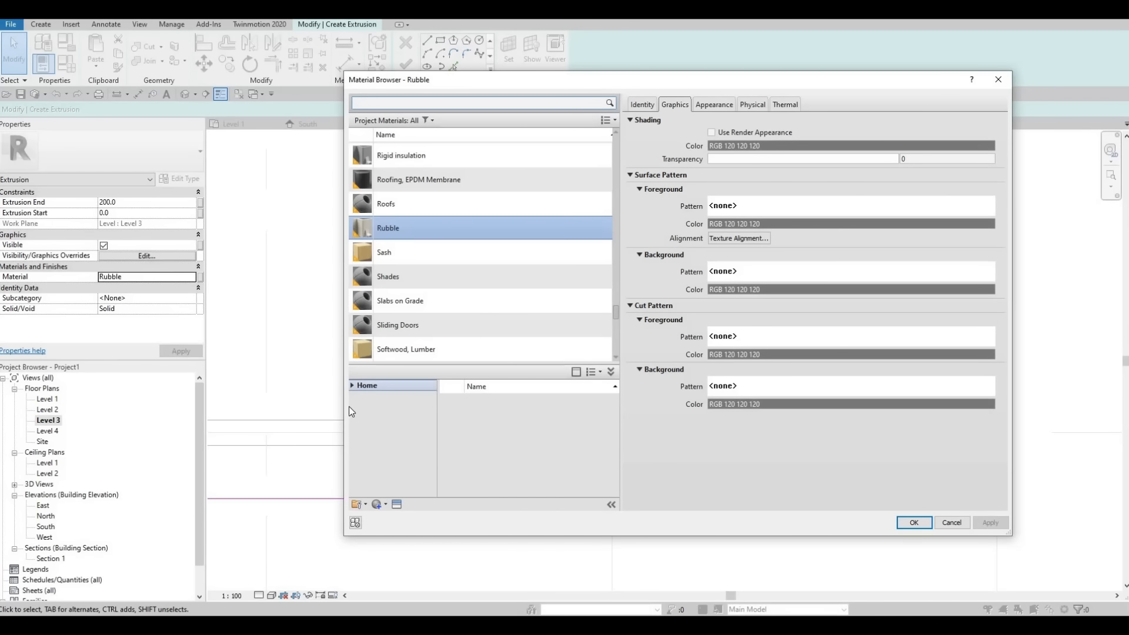
click(357, 410)
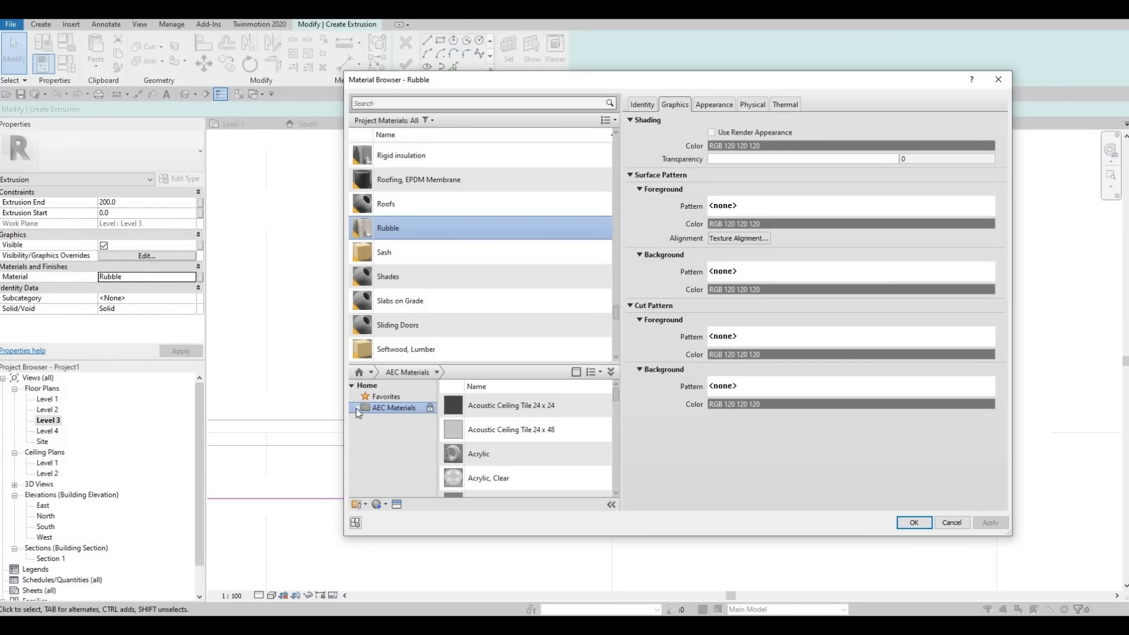
scroll(376, 461, down, 2)
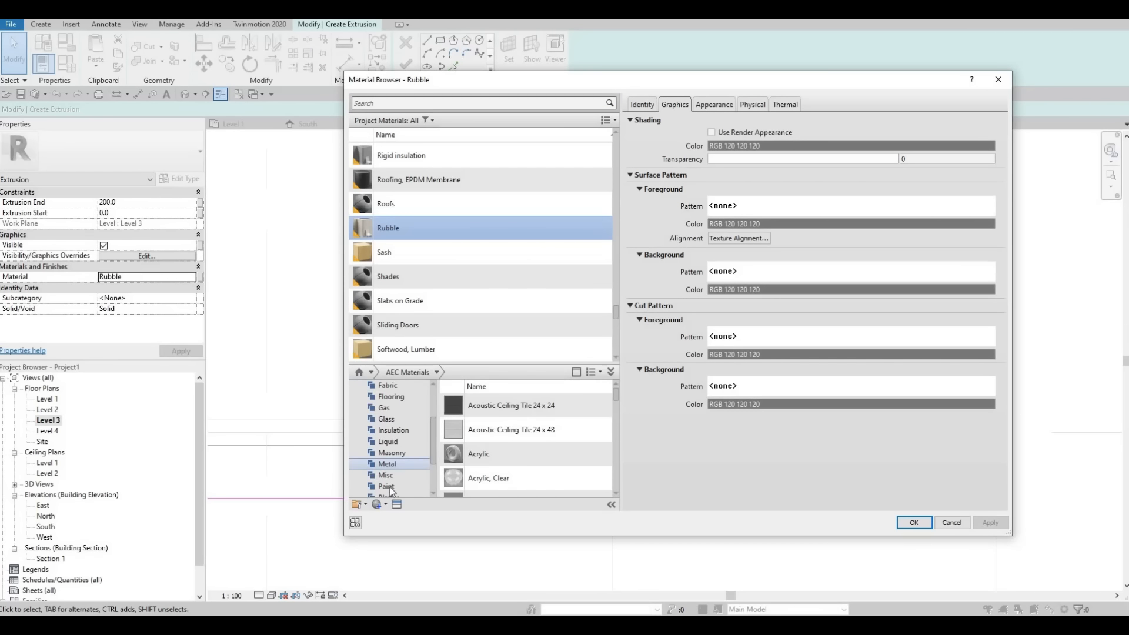
click(395, 476)
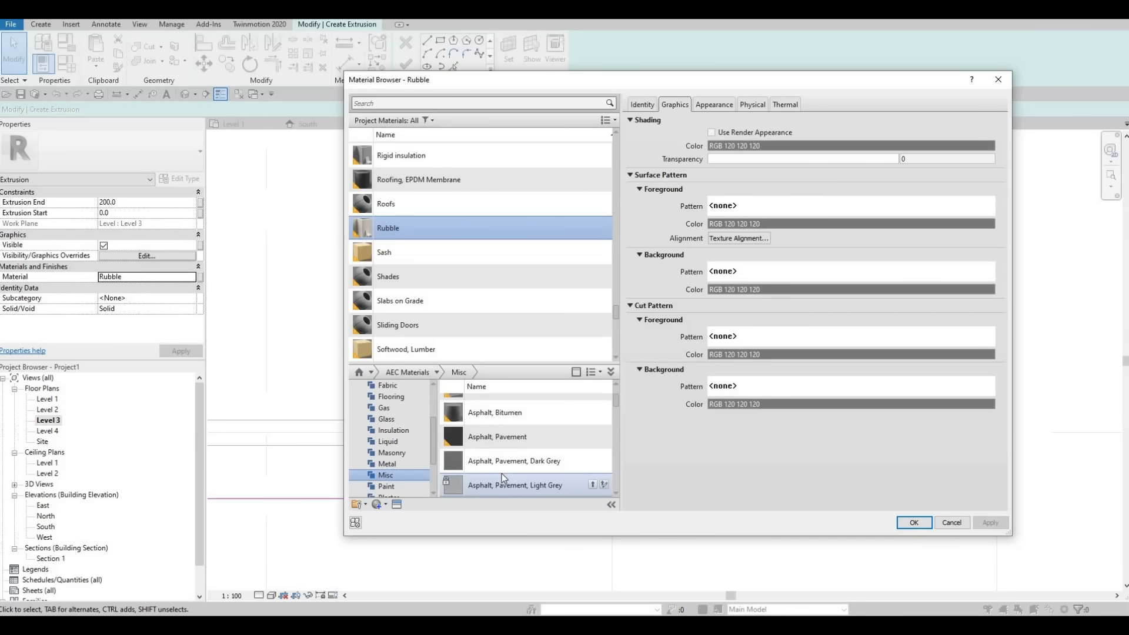
scroll(512, 462, up, 3)
click(535, 426)
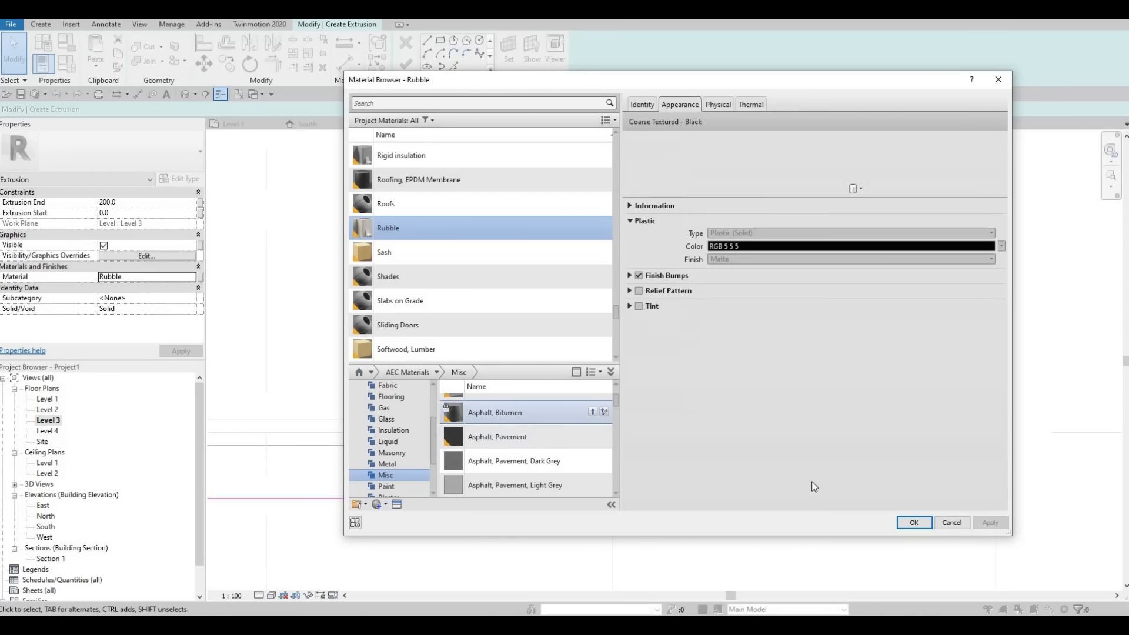
click(914, 524)
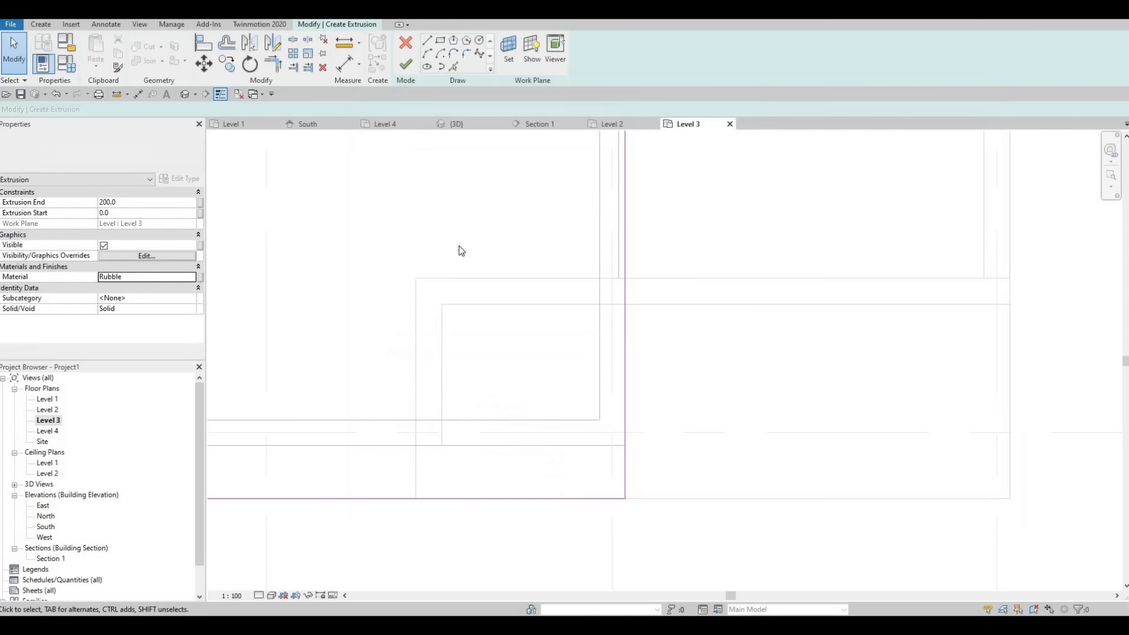
Step: Finish the extrusion sketch and raise the solid in the 3D view, with its top at about 1109.5 mm and its base at 1000 mm
click(405, 63)
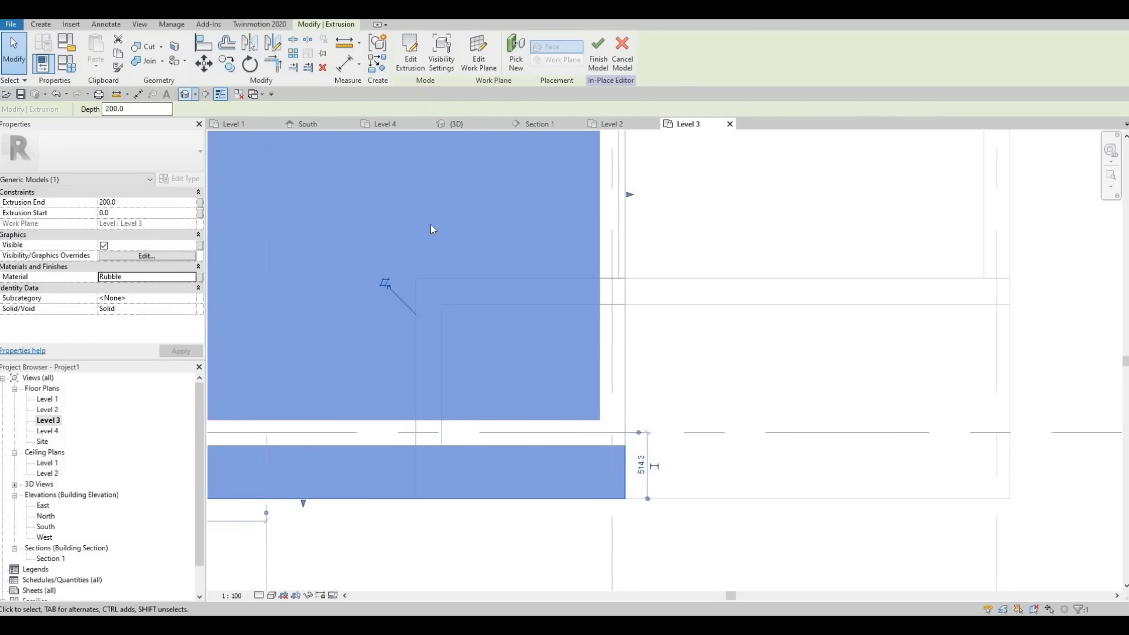
shift+middle_drag(511, 348, 446, 369)
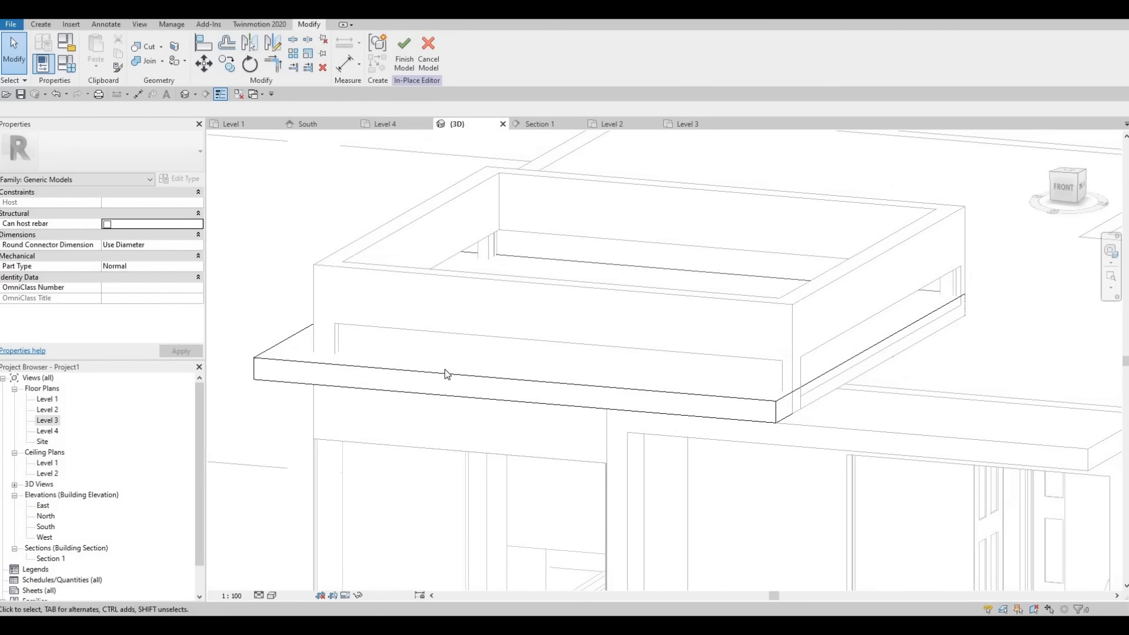
click(439, 381)
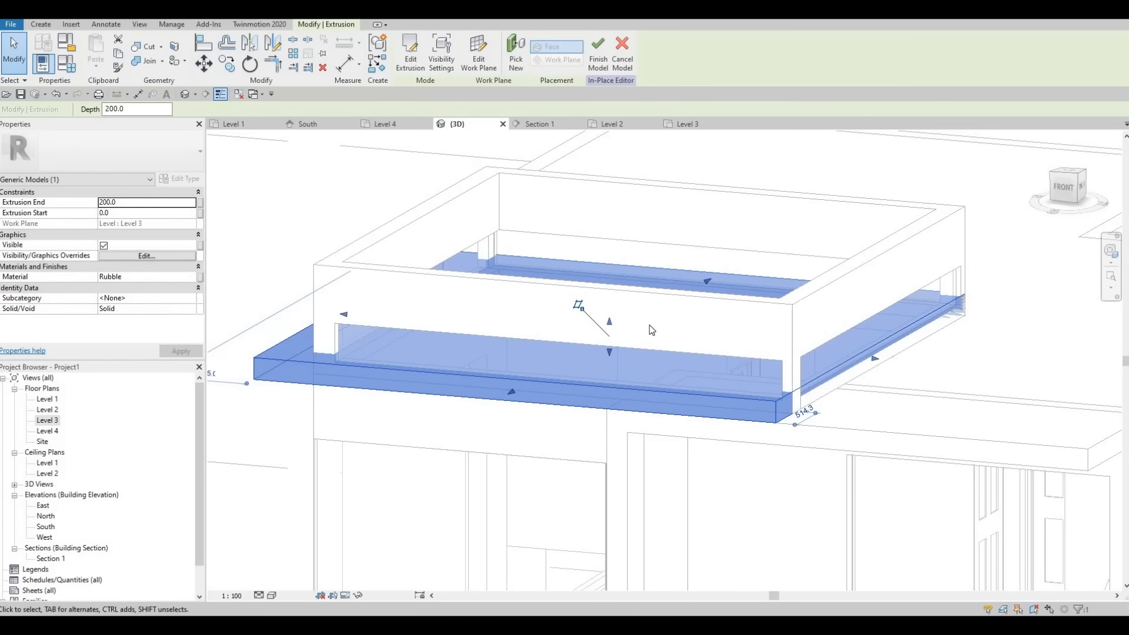
drag(610, 325, 607, 355)
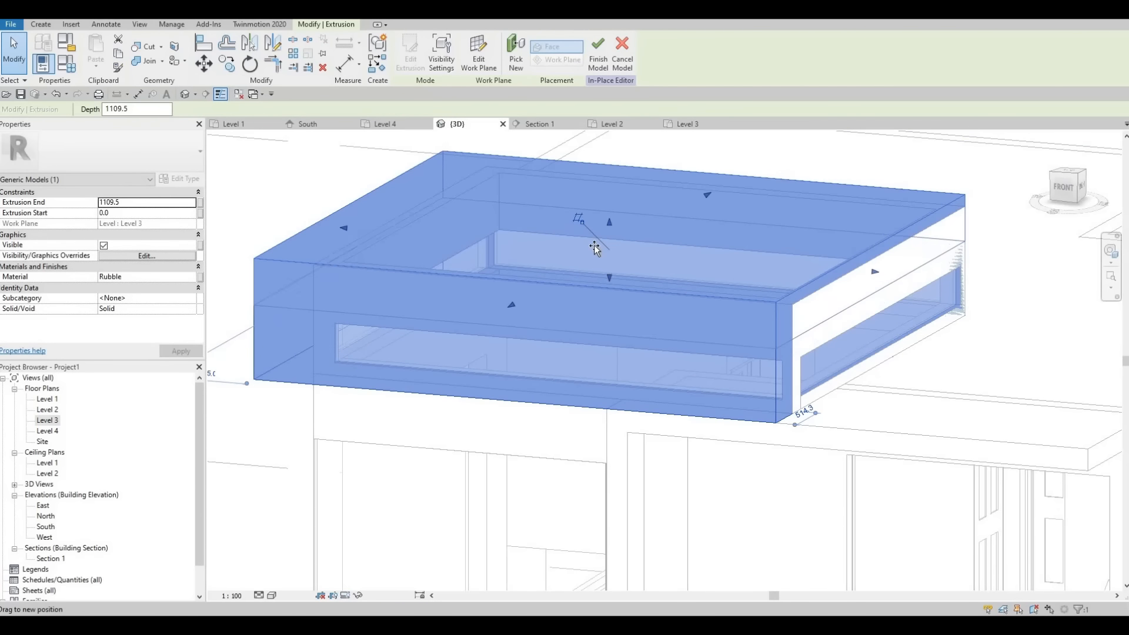
drag(592, 241, 591, 240)
Step: Thicken the raised roof slab by stretching its top face up to an extrusion end of about 1292.9 mm
shift+middle_drag(560, 344, 633, 329)
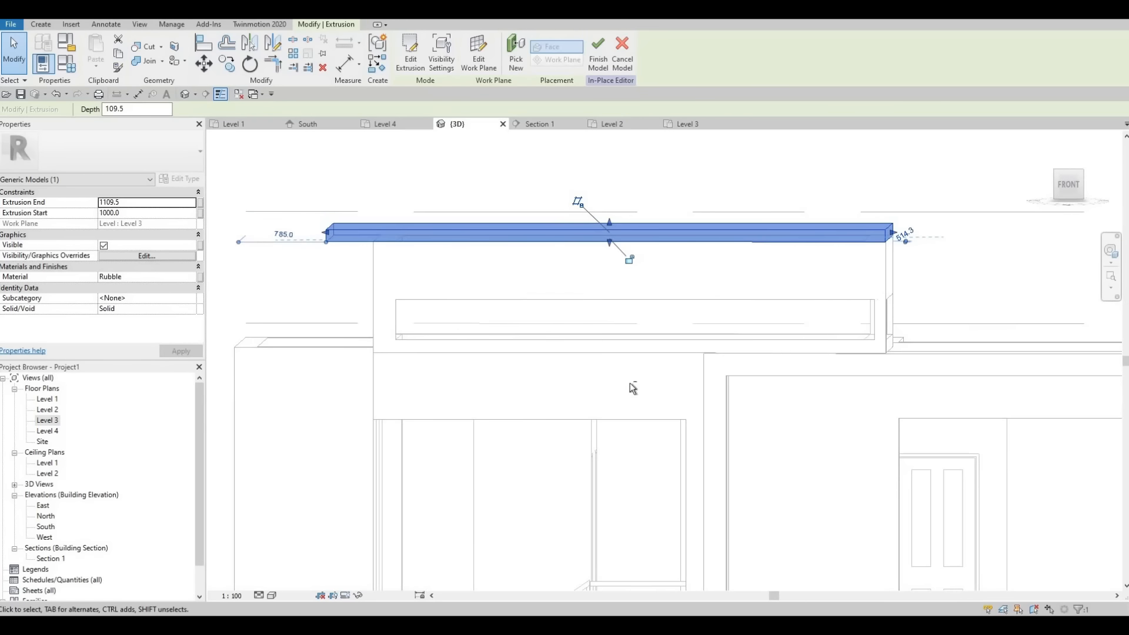
shift+middle_drag(633, 386, 650, 370)
shift+middle_drag(650, 427, 703, 353)
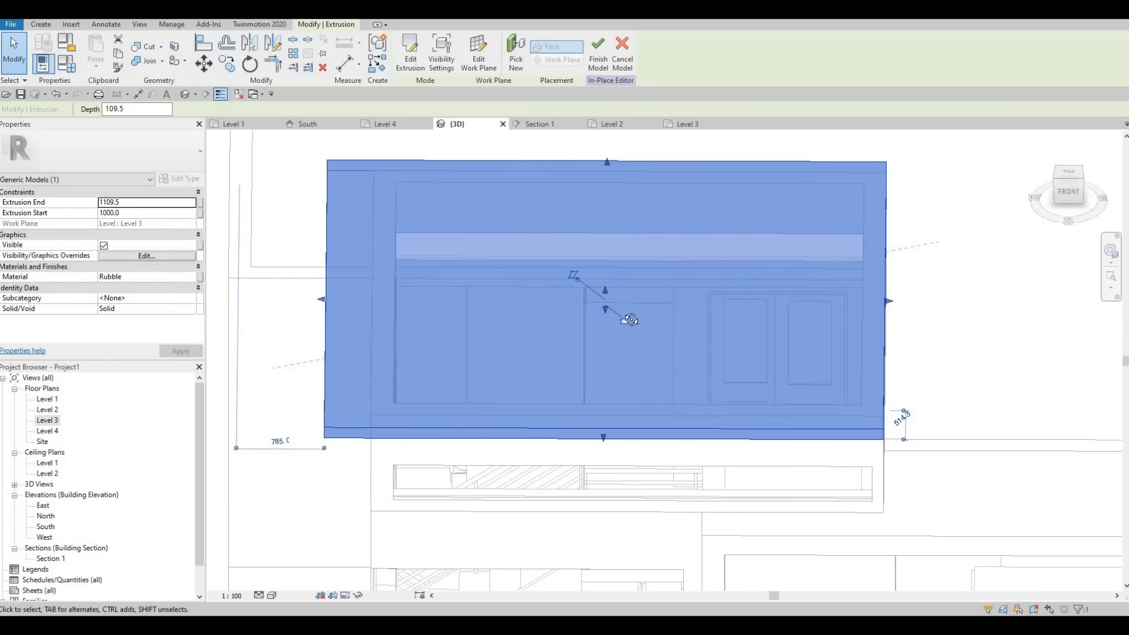
shift+middle_drag(609, 296, 605, 293)
drag(605, 281, 605, 271)
scroll(517, 341, down, 1)
middle_drag(492, 333, 540, 343)
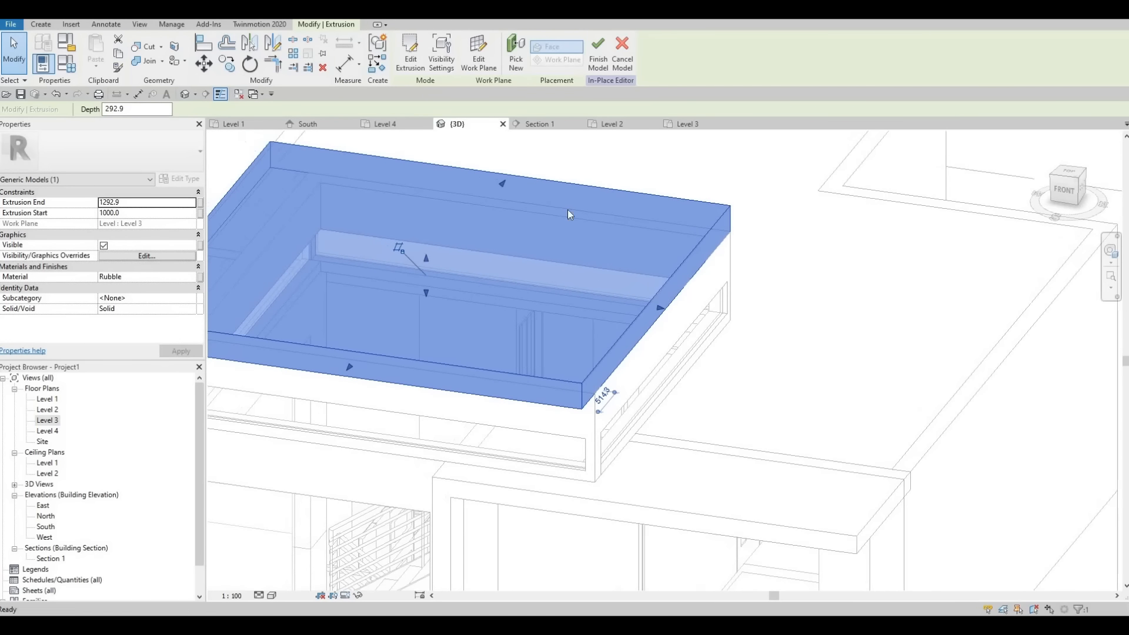
Step: Edit the roof slab's extrusion sketch in the Level 3 plan, moving its east edge outward to 515 mm from the nearby grid line
click(405, 68)
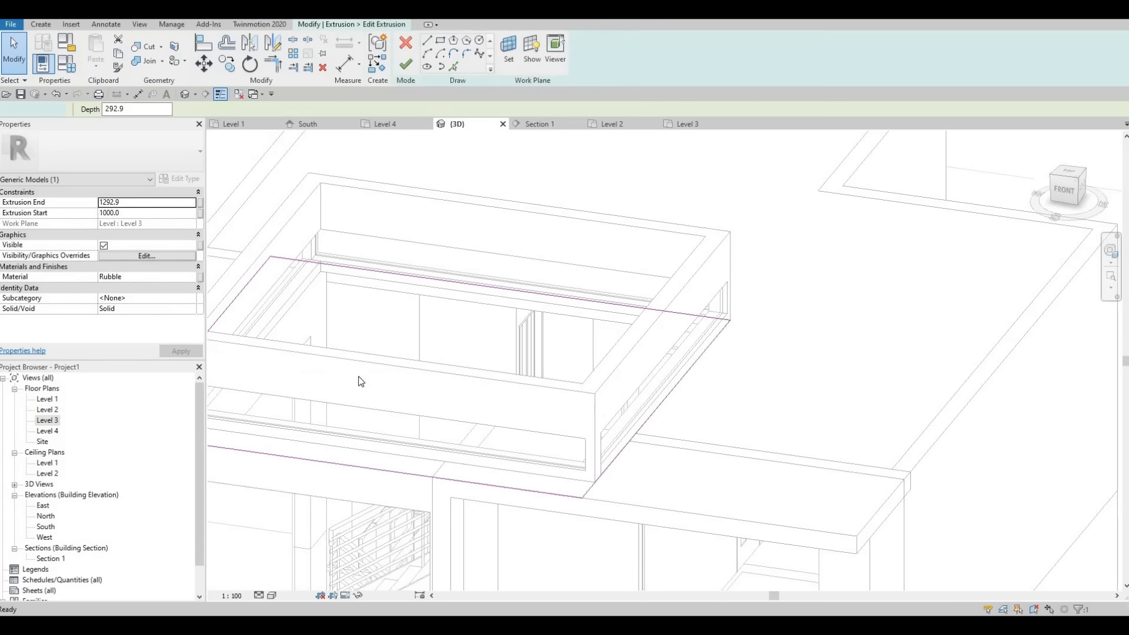
double_click(51, 422)
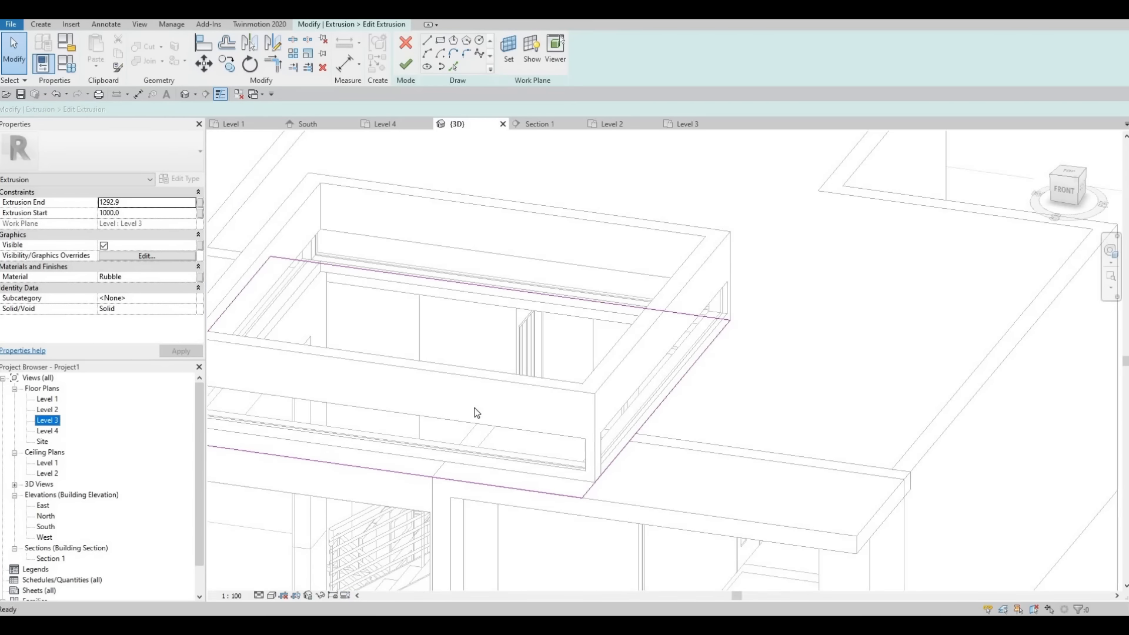
scroll(567, 383, down, 3)
click(566, 383)
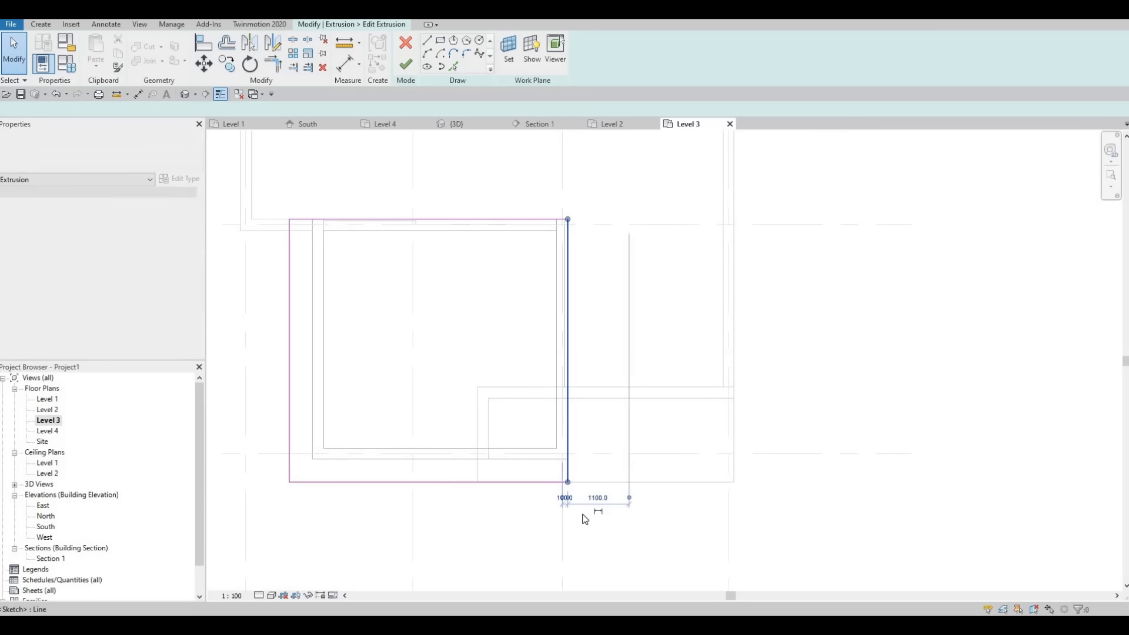
scroll(563, 499, up, 2)
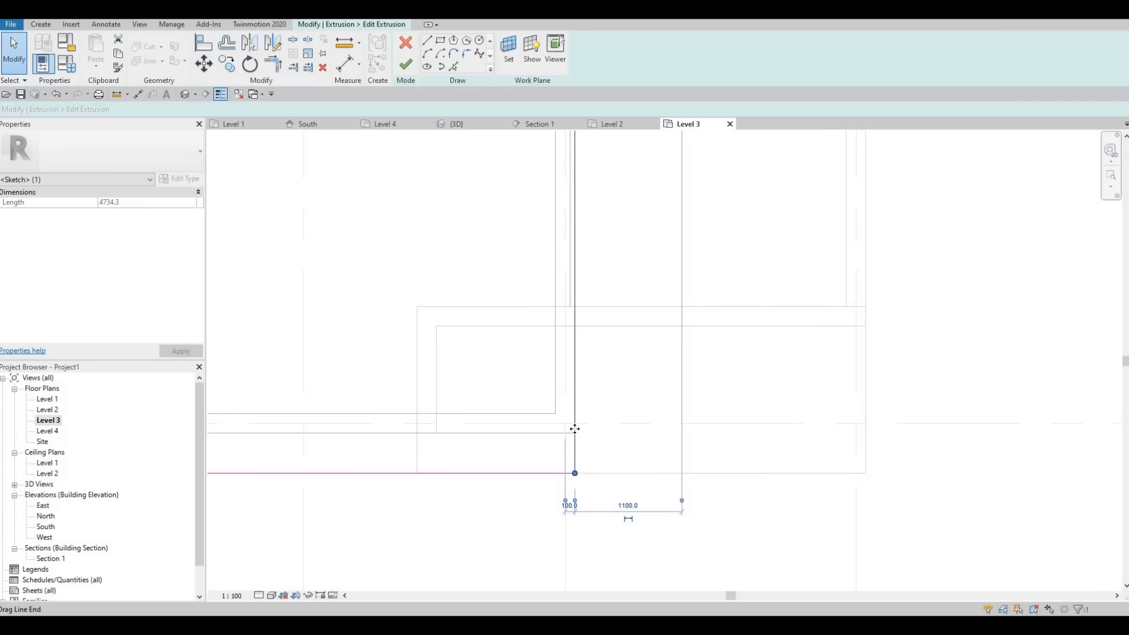
drag(575, 465, 626, 465)
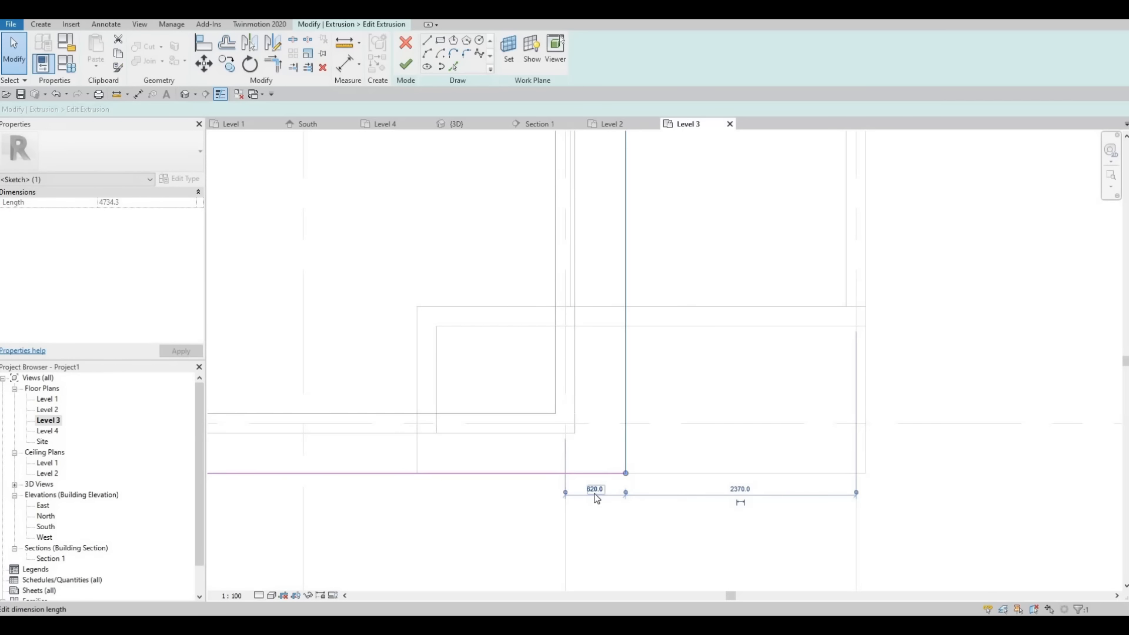
click(595, 489)
text(515)
key(Return)
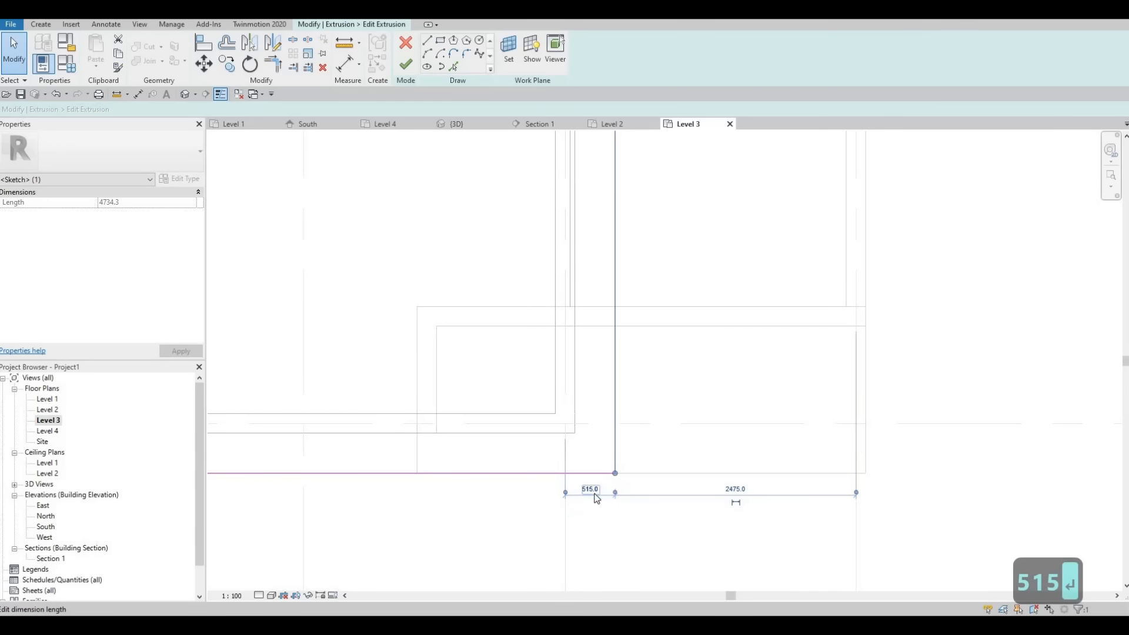
Step: Move the sketch's north edge outward to 515 mm from the grid line along the block's rear wall
scroll(550, 331, down, 3)
click(549, 324)
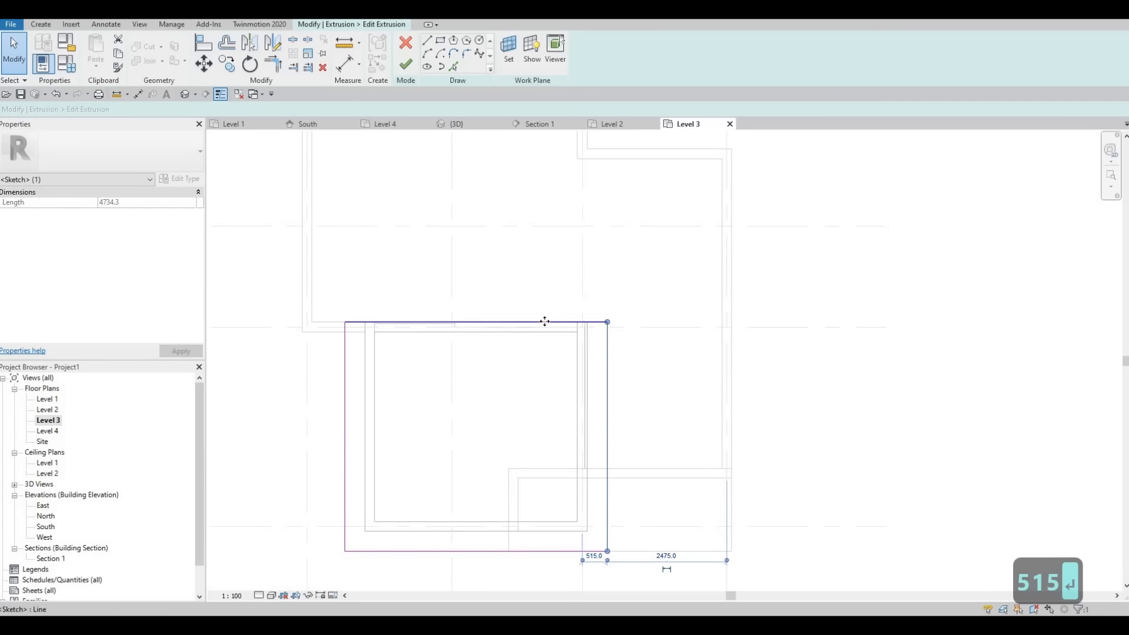
drag(545, 322, 595, 311)
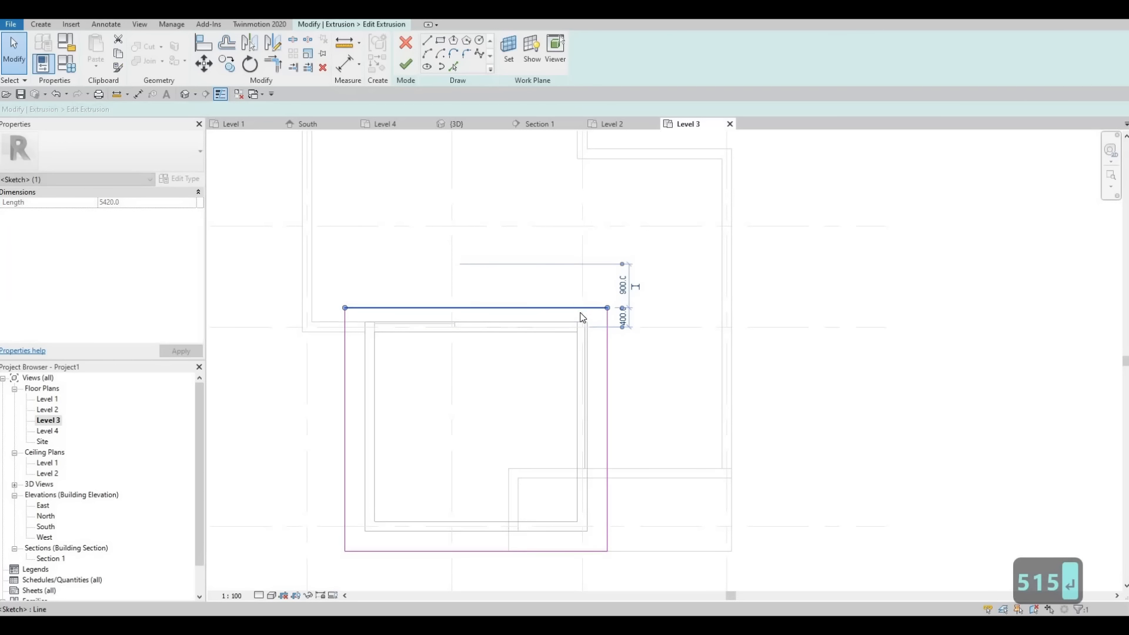
click(570, 311)
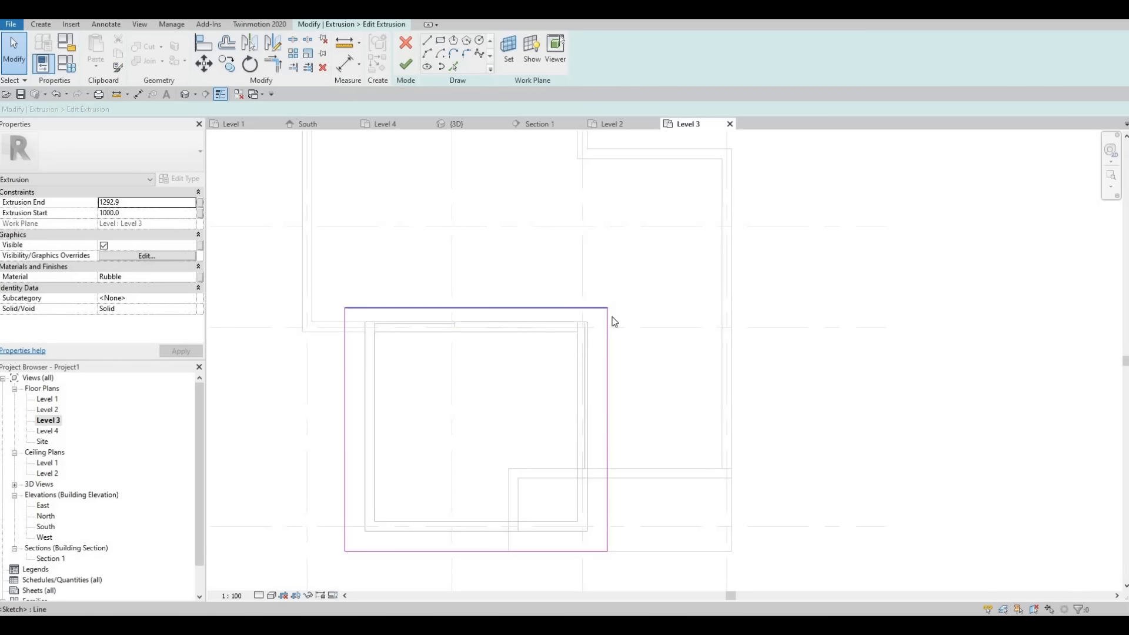
click(610, 314)
click(623, 318)
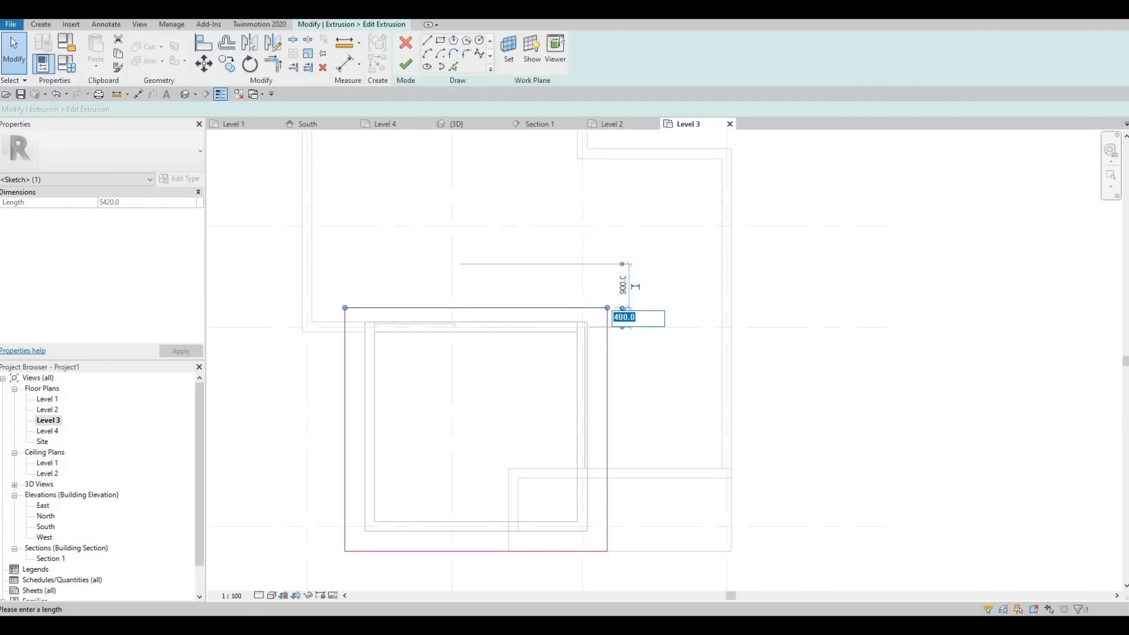
text(515)
key(Return)
key(Escape)
key(Escape)
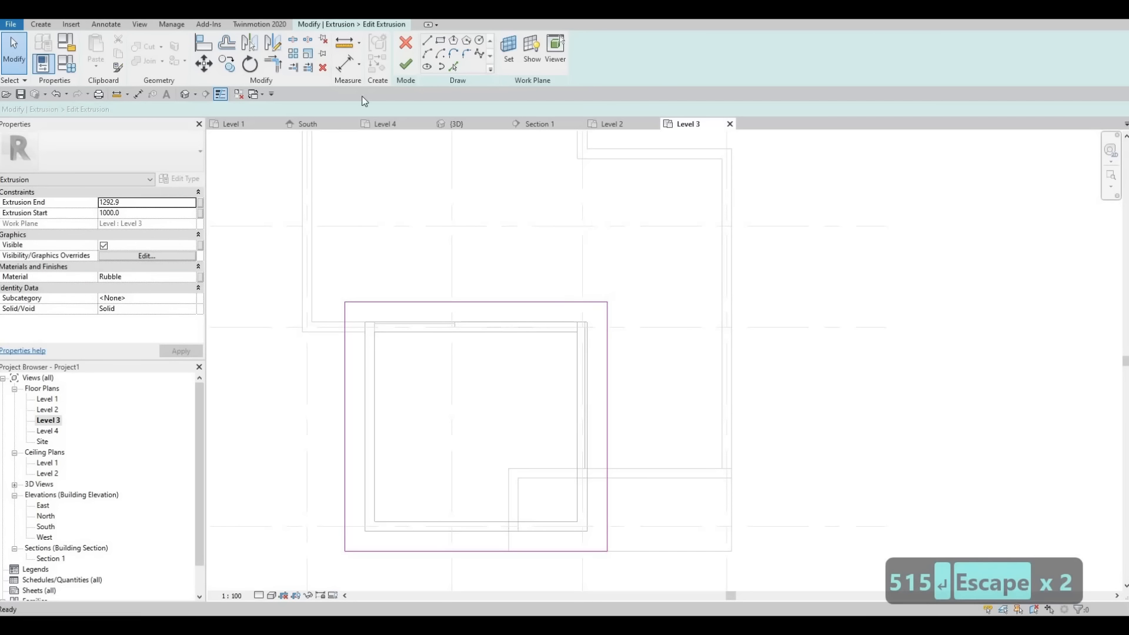
Step: Finish the slab's extrusion sketch and complete the in-place model
click(406, 64)
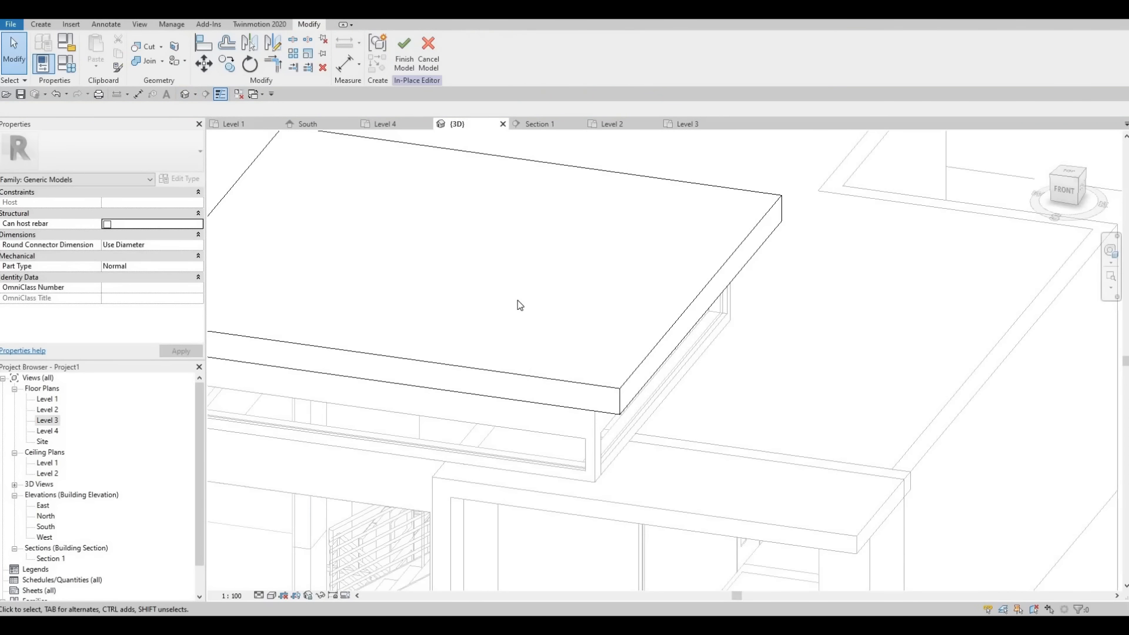
shift+middle_drag(517, 305, 501, 202)
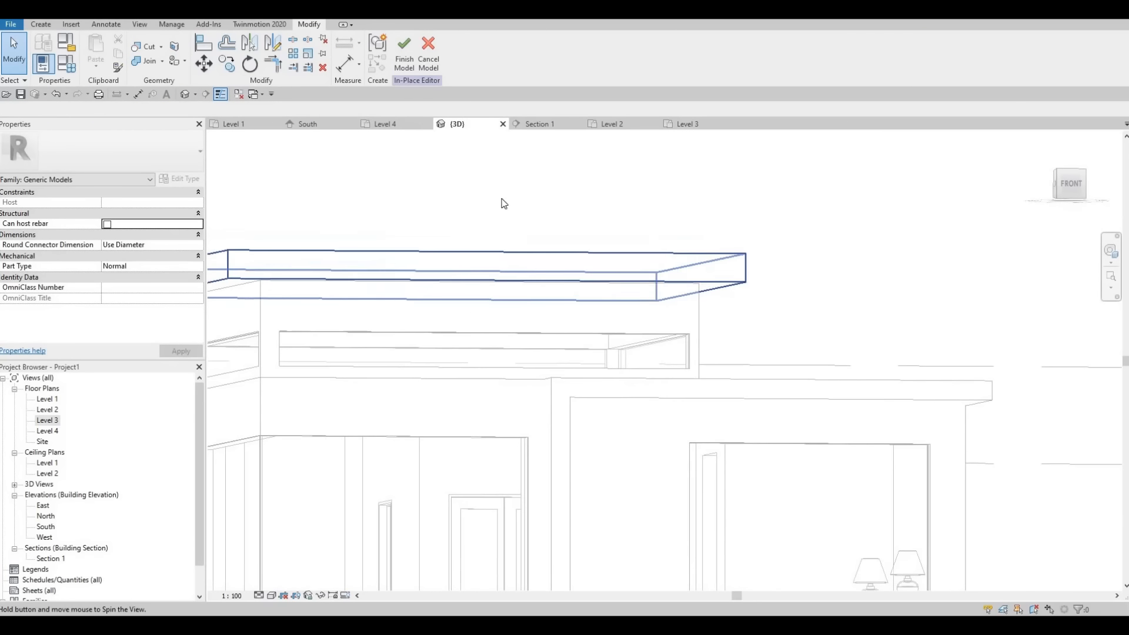
click(404, 59)
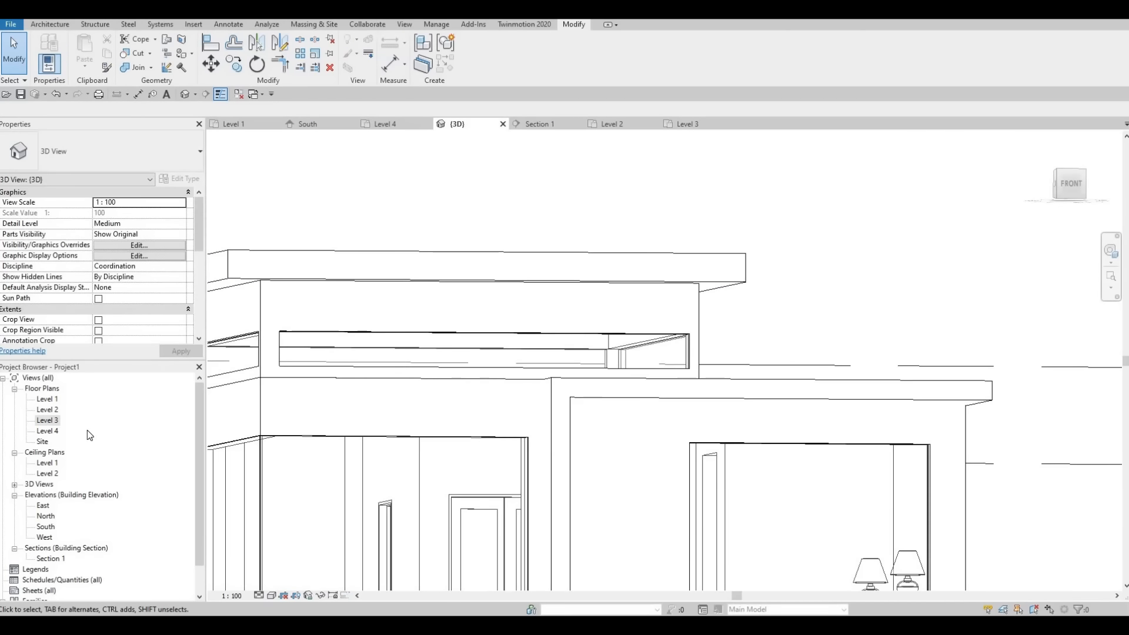
Step: Examine in the South elevation how the roof slab and the raised block's walls meet the Level 4 line
double_click(45, 527)
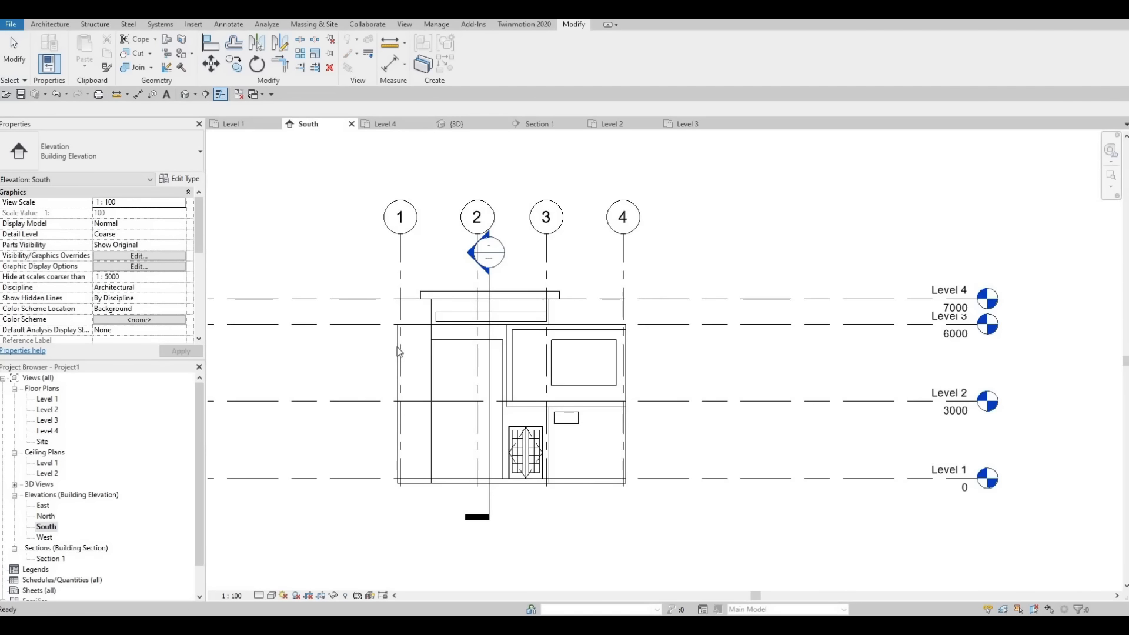
scroll(397, 347, up, 5)
middle_drag(877, 305, 857, 314)
scroll(859, 314, down, 4)
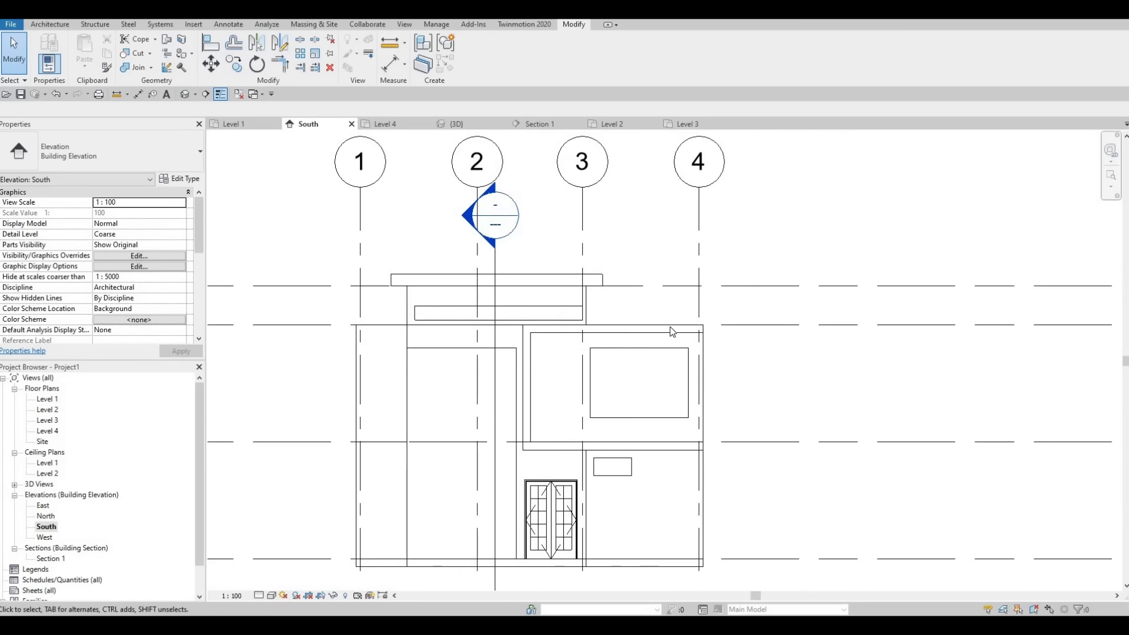
middle_drag(1014, 306, 837, 306)
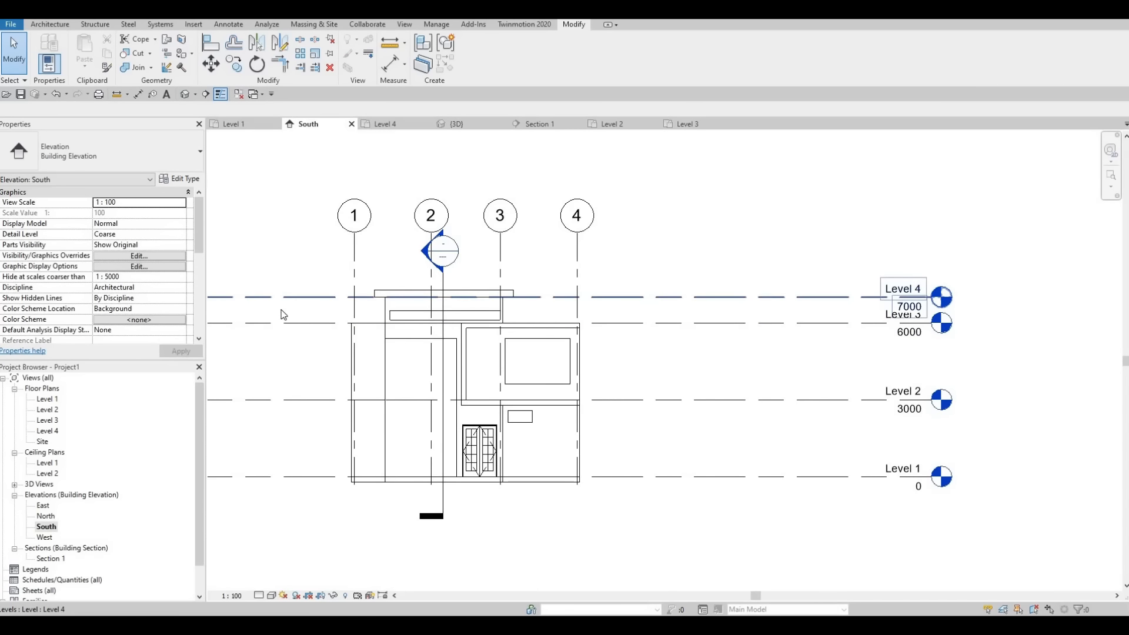
scroll(376, 300, up, 4)
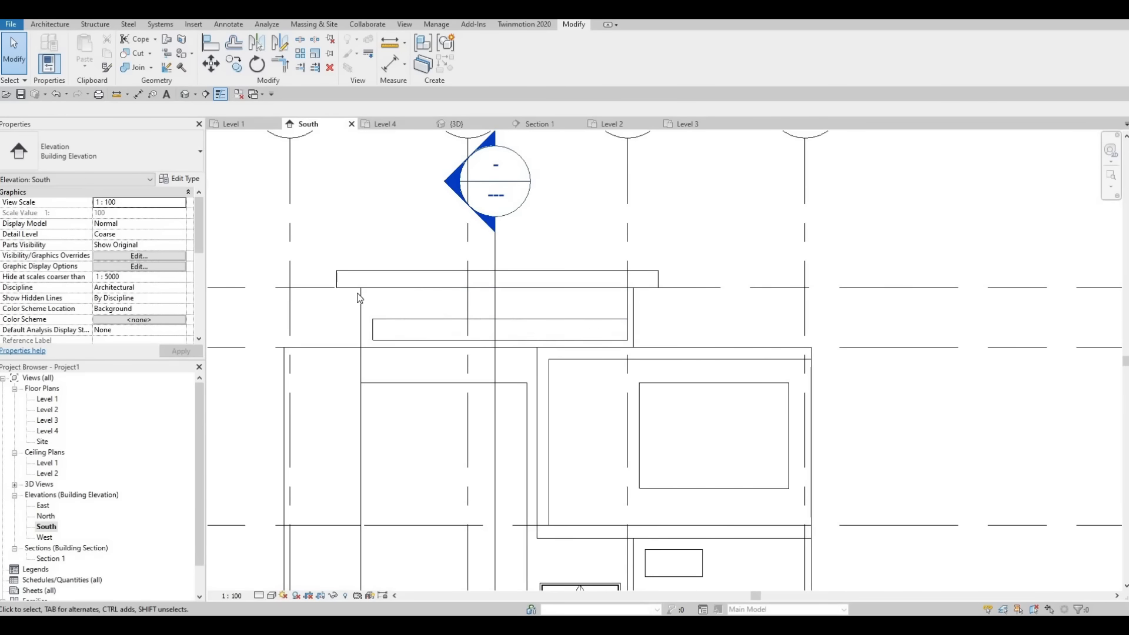
scroll(359, 297, up, 2)
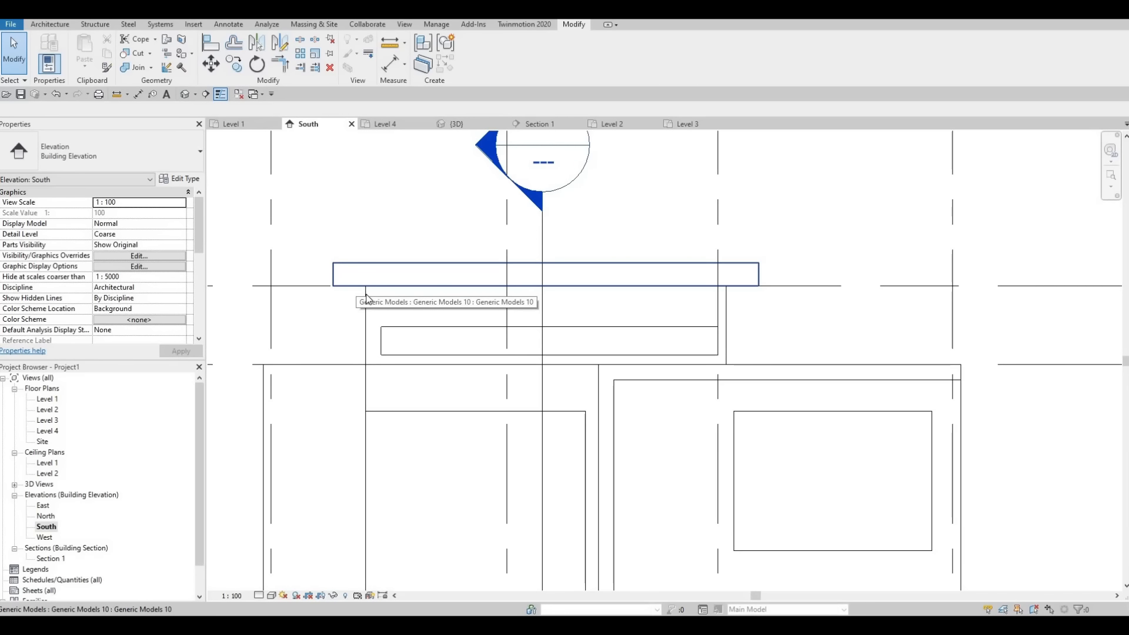
click(367, 297)
key(Escape)
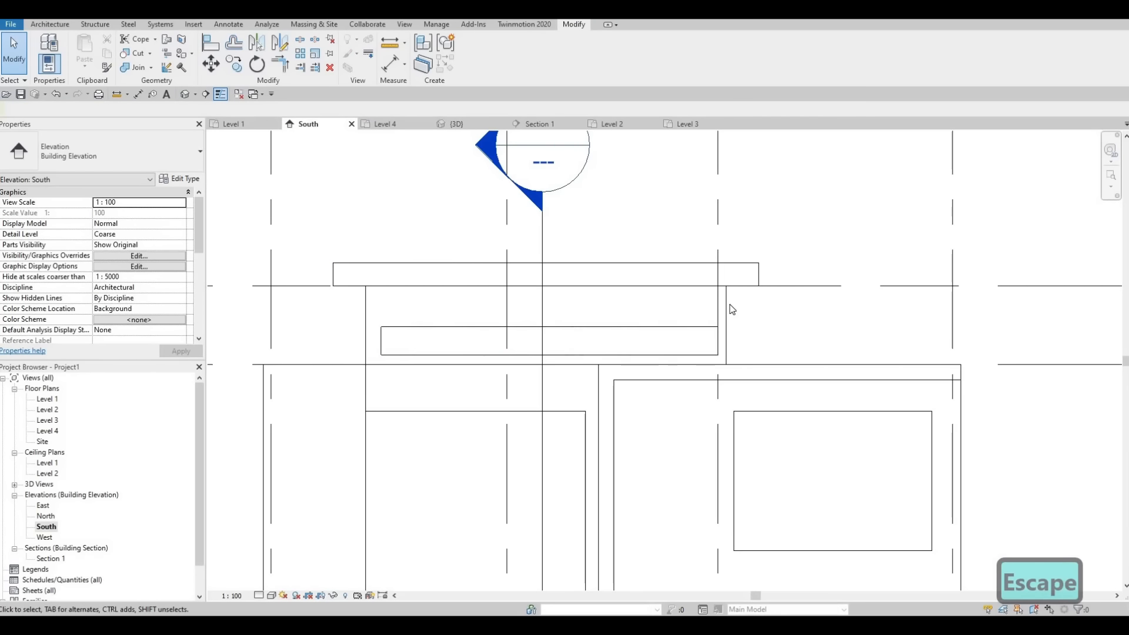
Step: Try to lower the raised block's south wall below Level 4 with a top offset of -200 mm
click(561, 280)
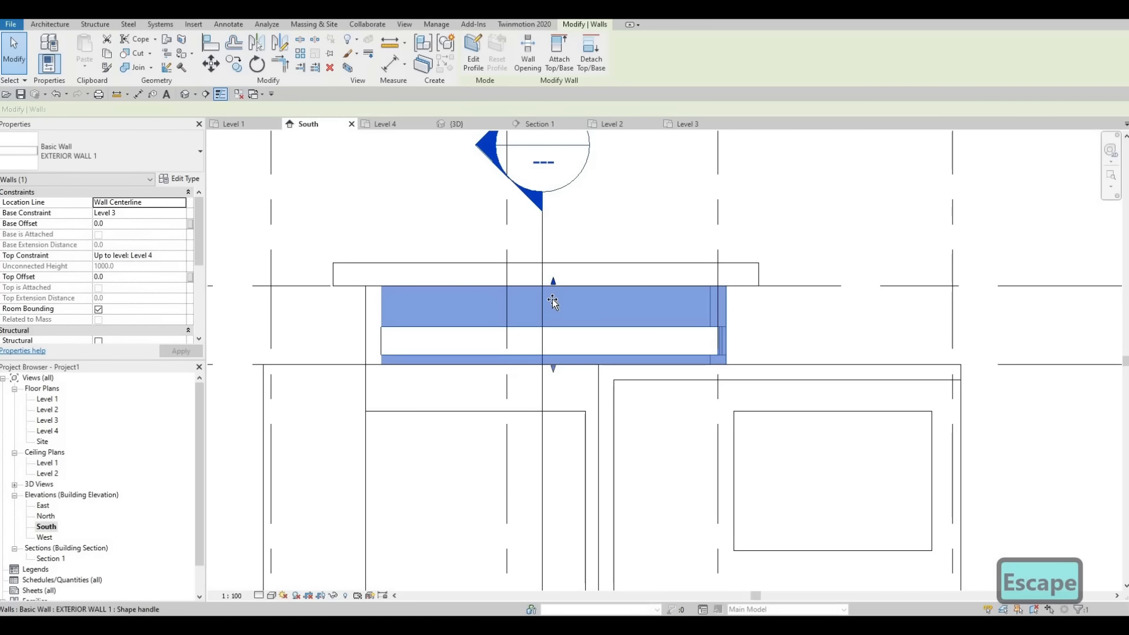
drag(552, 306, 553, 306)
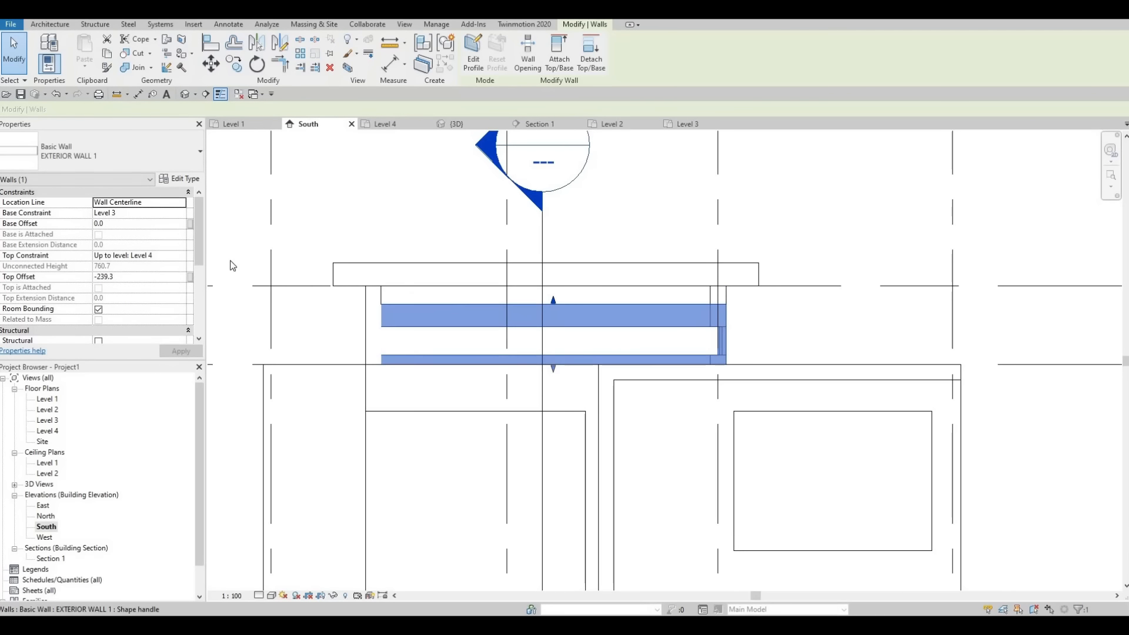
click(116, 275)
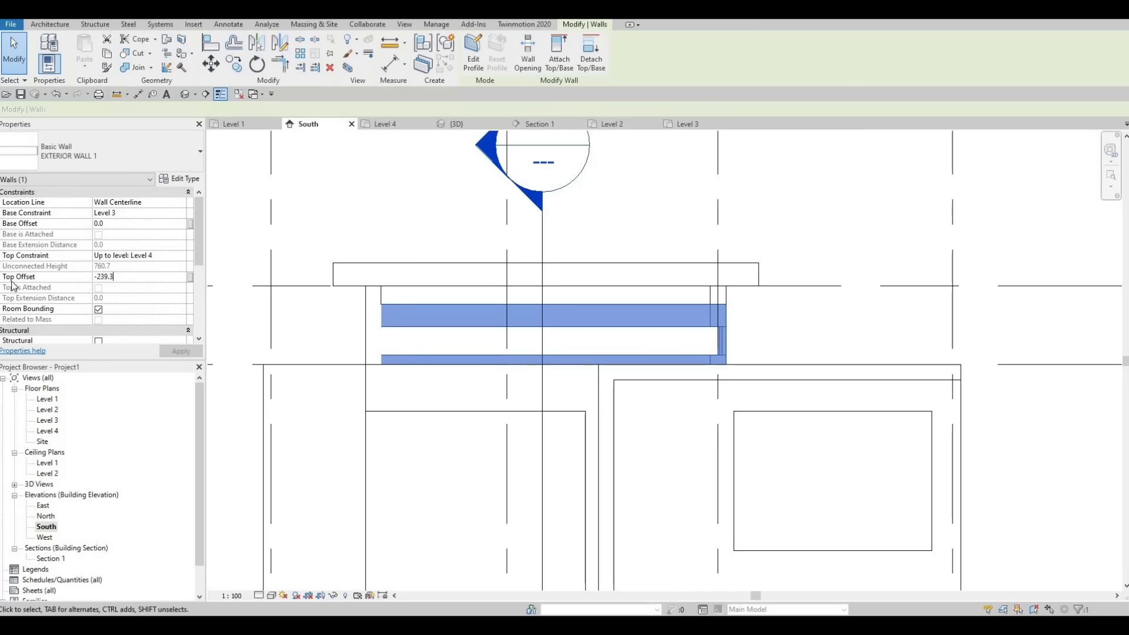
text(-200)
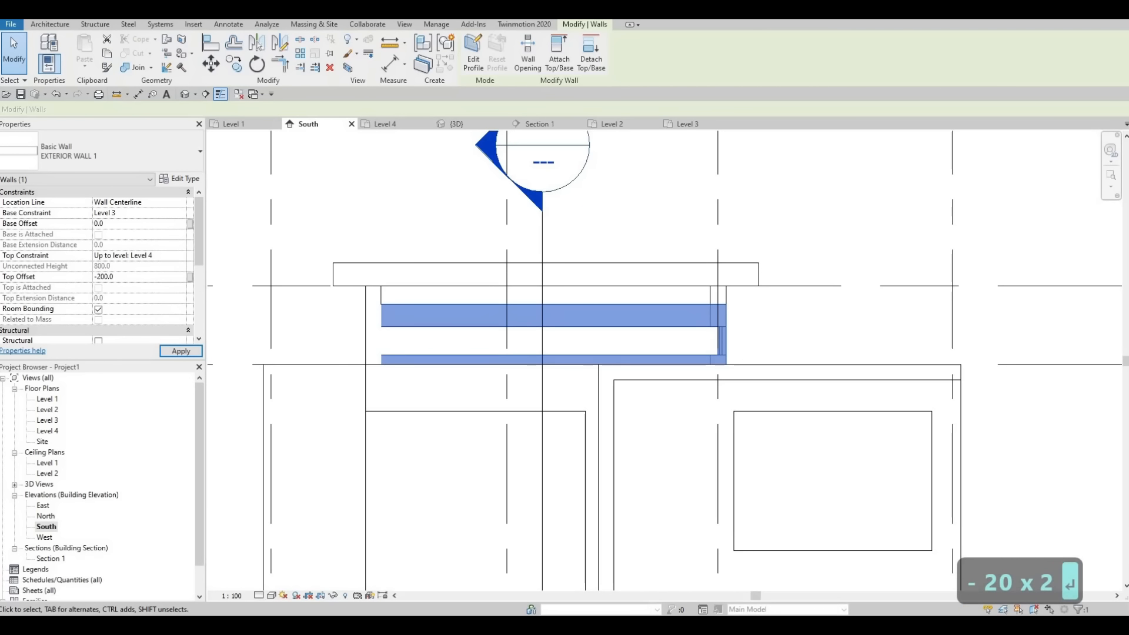
key(Return)
key(Escape)
key(Escape)
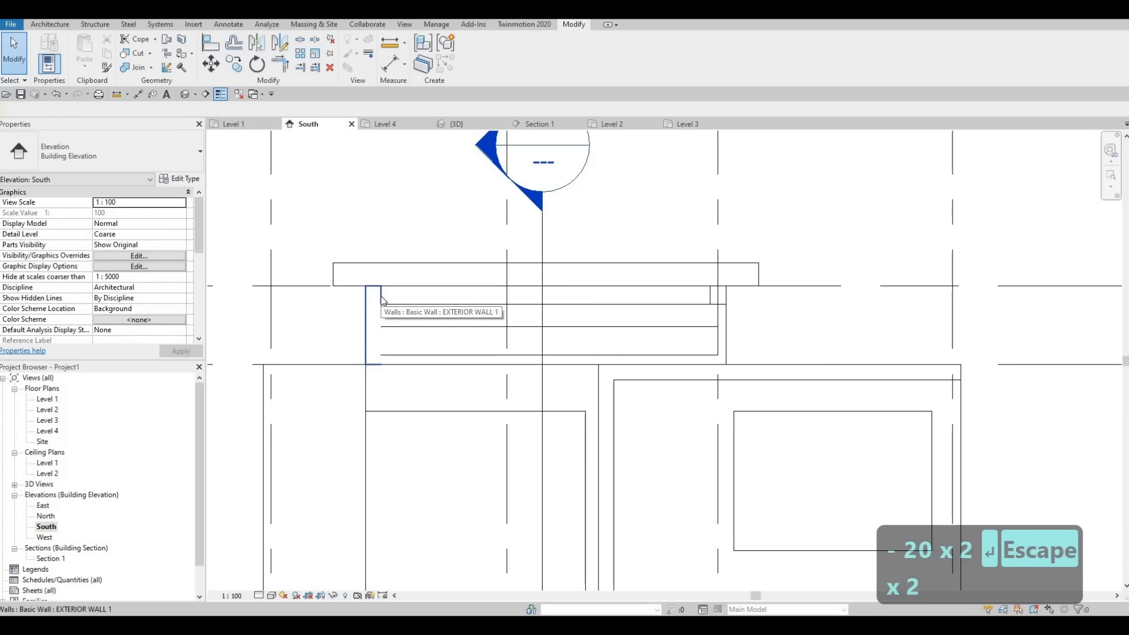
Step: Select the chain of four raised-block walls and apply a top offset of -200 mm from Level 4
key(Tab)
click(381, 300)
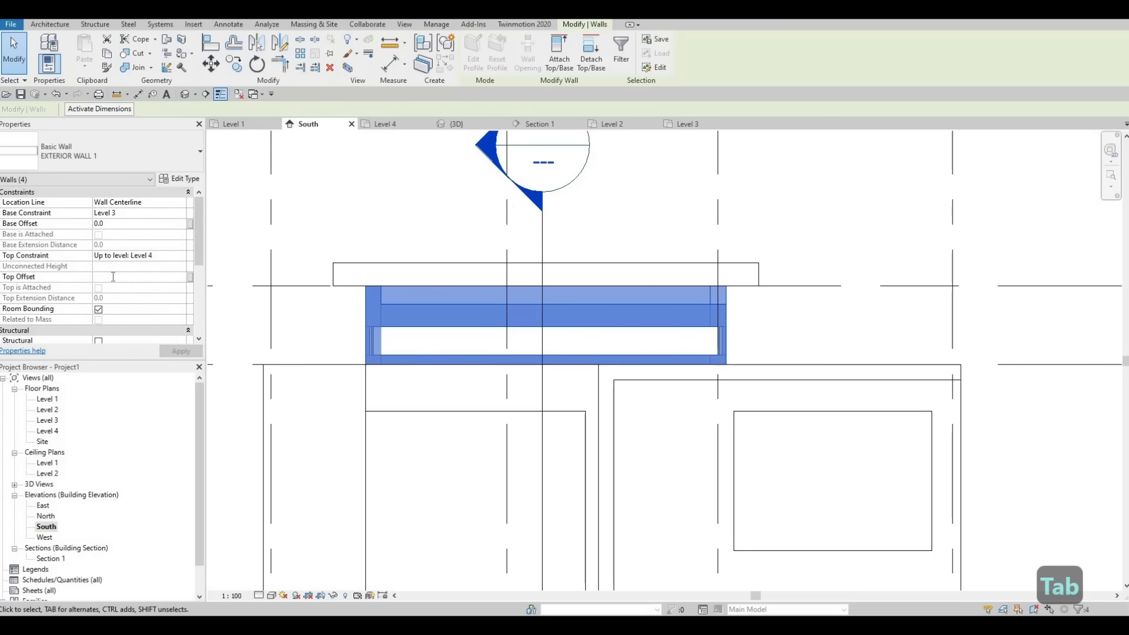
text(-200)
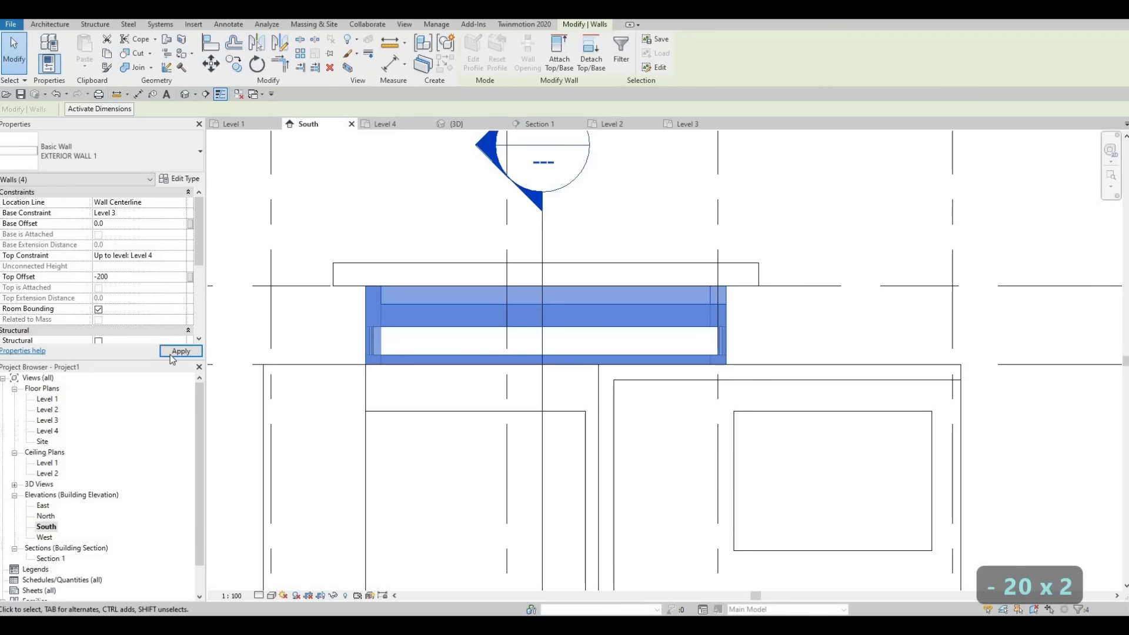
click(171, 351)
key(Escape)
key(Escape)
key(Escape)
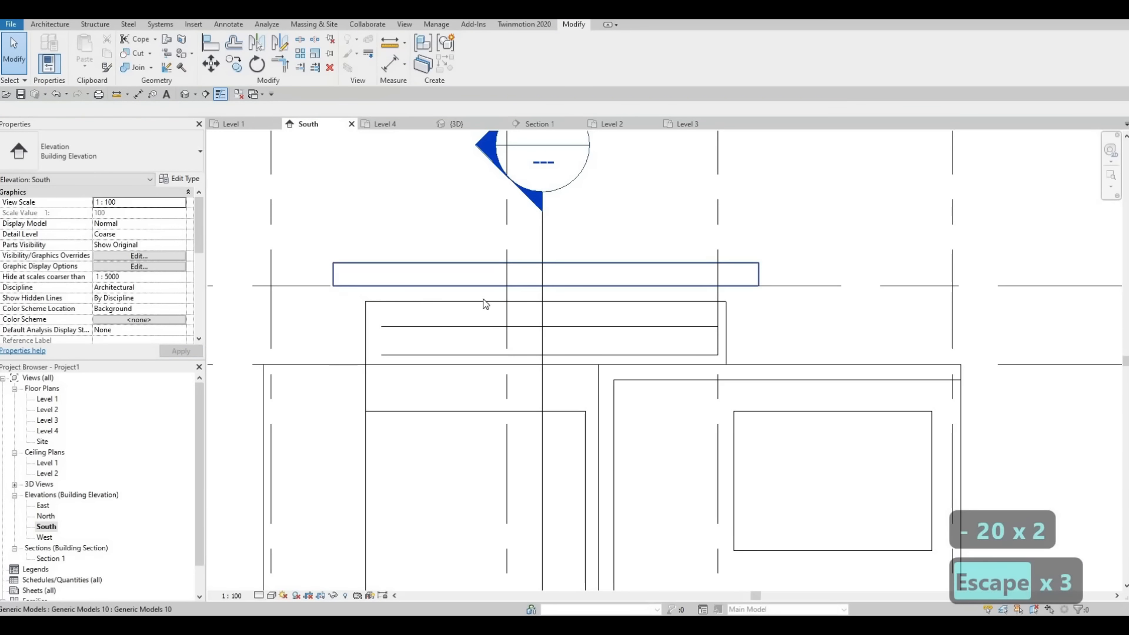
Step: Stretch the roof slab's underside down to the wall tops and lower its top face to the Level 4 line
click(540, 286)
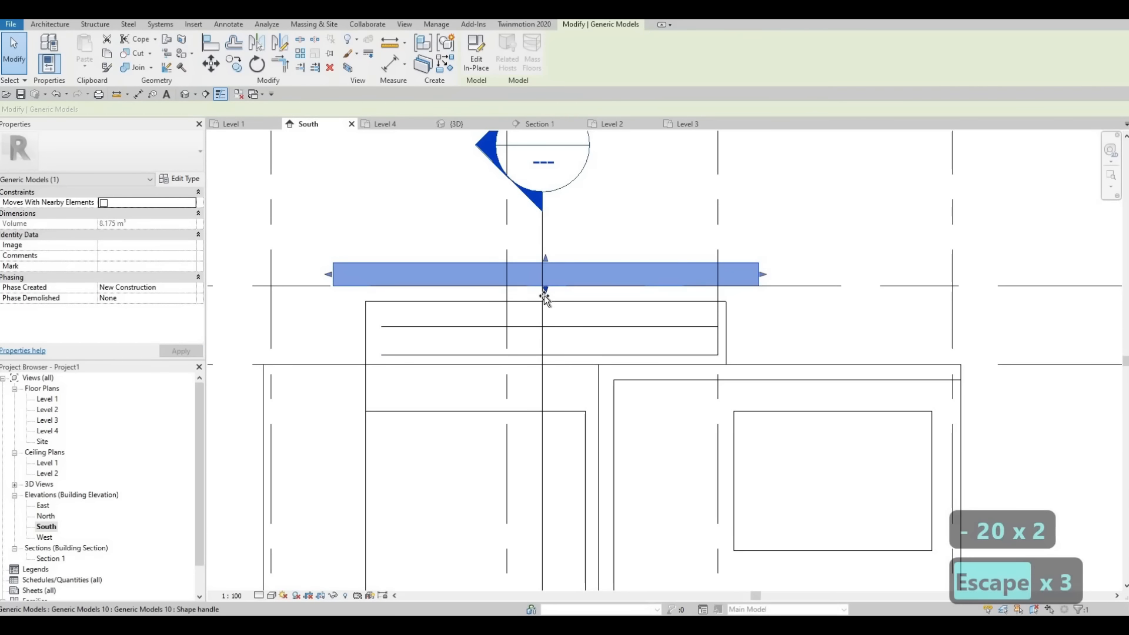
drag(545, 294, 547, 286)
key(Escape)
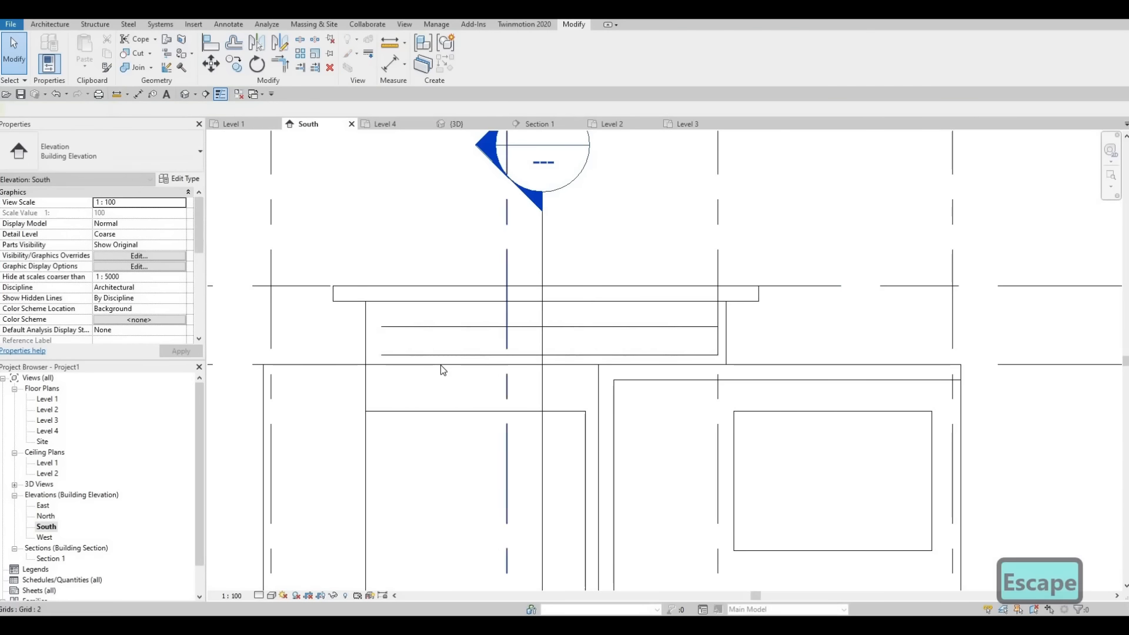
Step: Inspect the lowered roof slab and the shortened walls of the raised block in the 3D view
scroll(443, 369, down, 3)
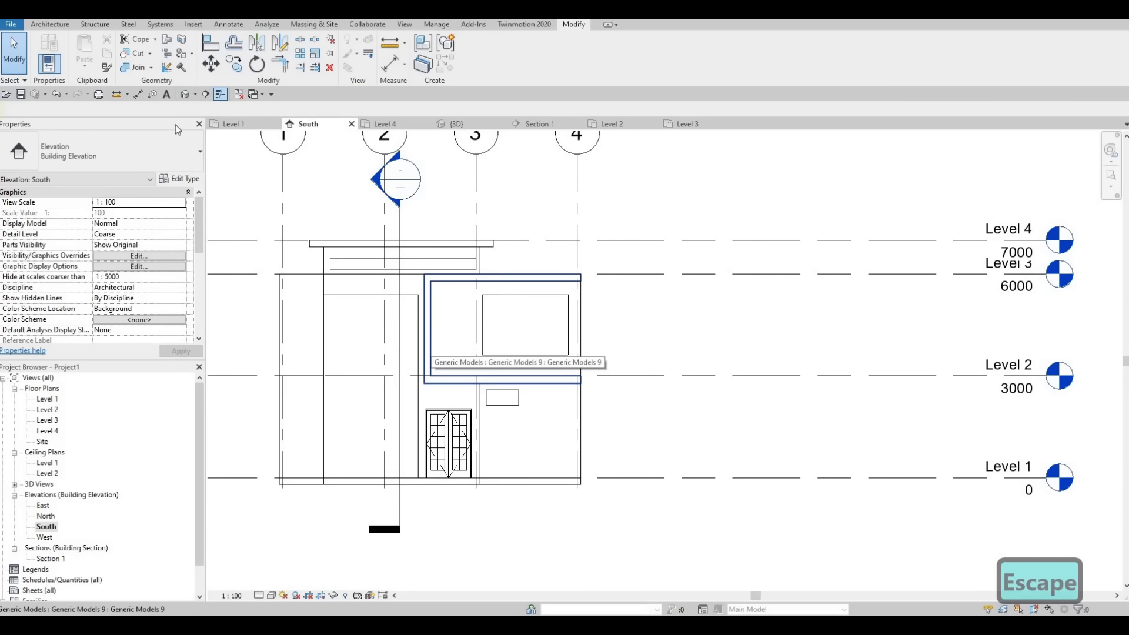
key(Escape)
click(185, 94)
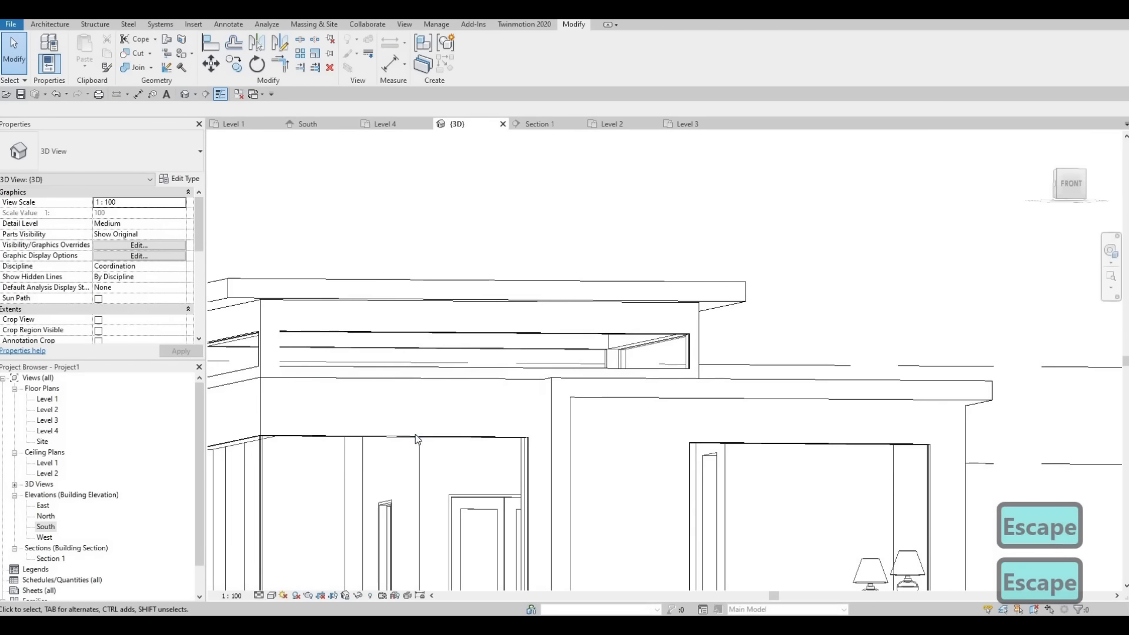
shift+middle_drag(416, 438, 536, 253)
scroll(535, 253, up, 5)
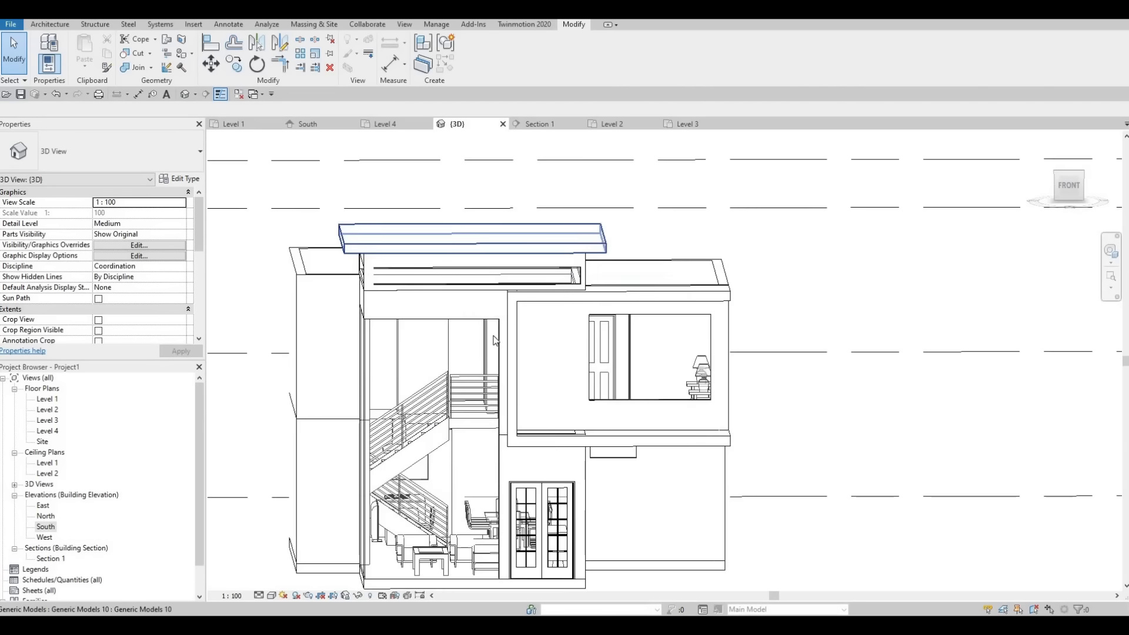
scroll(468, 337, up, 2)
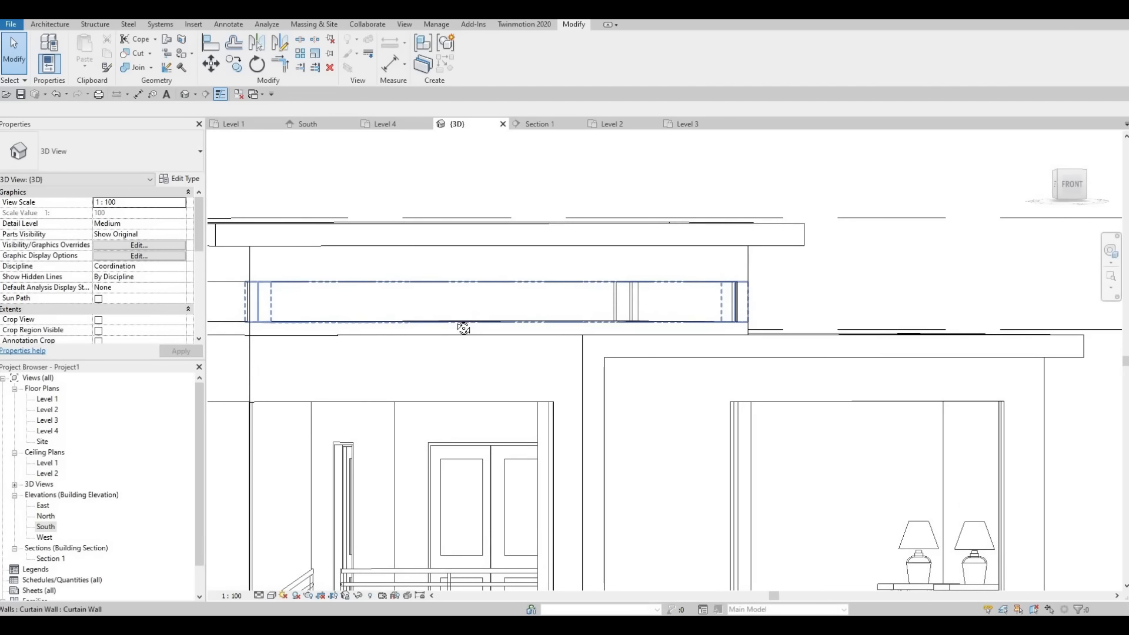
shift+middle_drag(440, 330, 447, 360)
scroll(441, 344, down, 1)
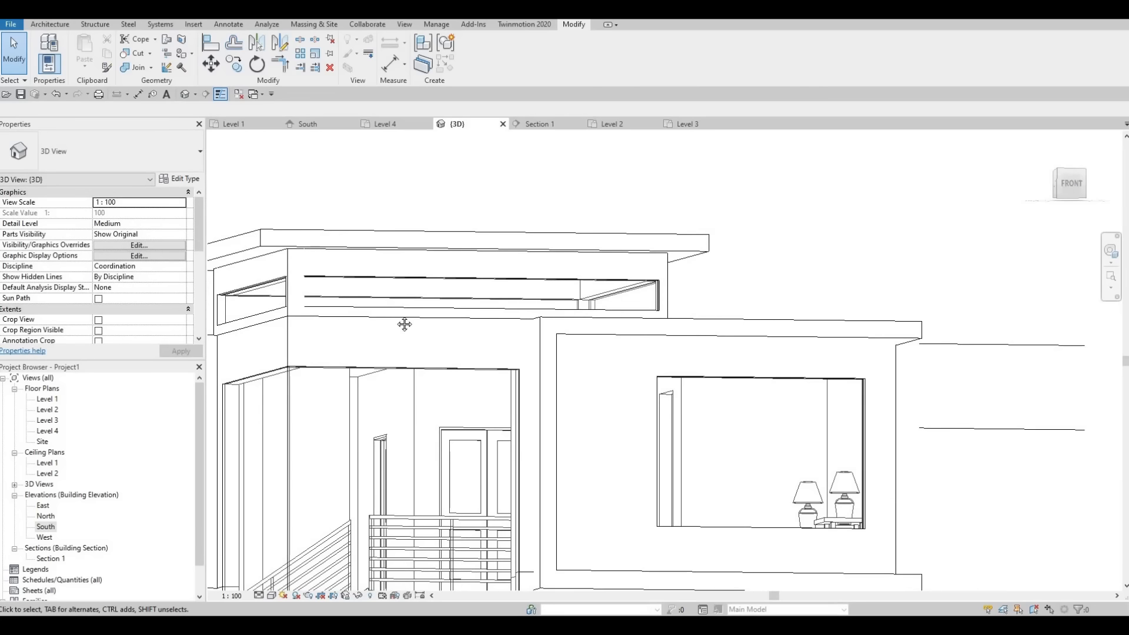
Step: Stretch the top edge of the raised block's front strip curtain wall upward towards the roof slab
shift+middle_drag(403, 323, 355, 296)
scroll(373, 368, down, 1)
scroll(263, 449, down, 3)
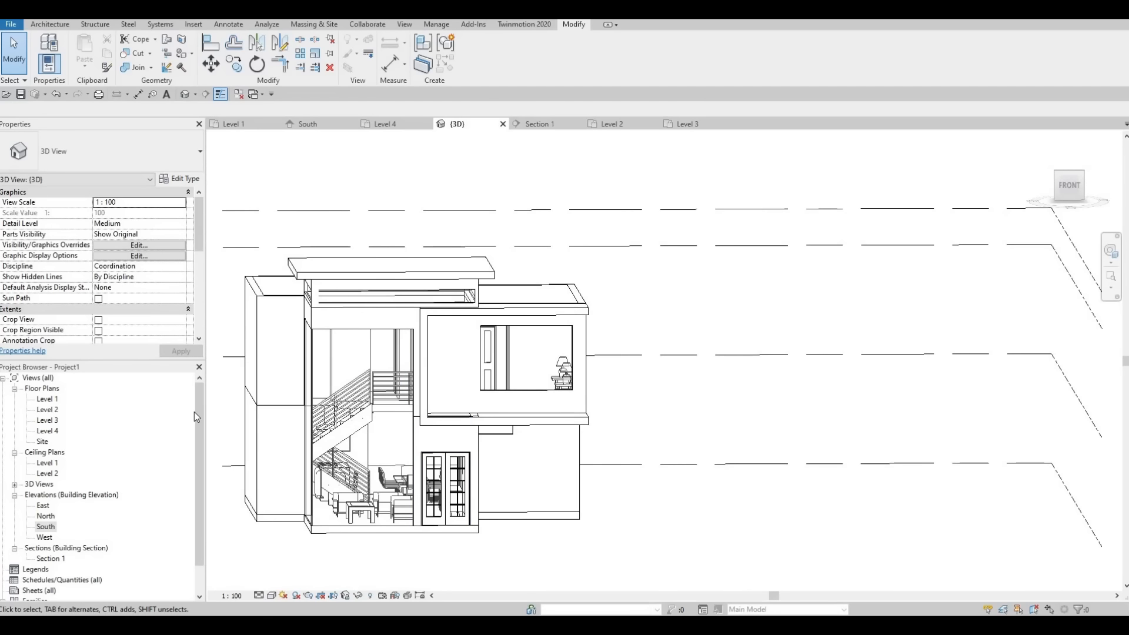
scroll(335, 292, up, 3)
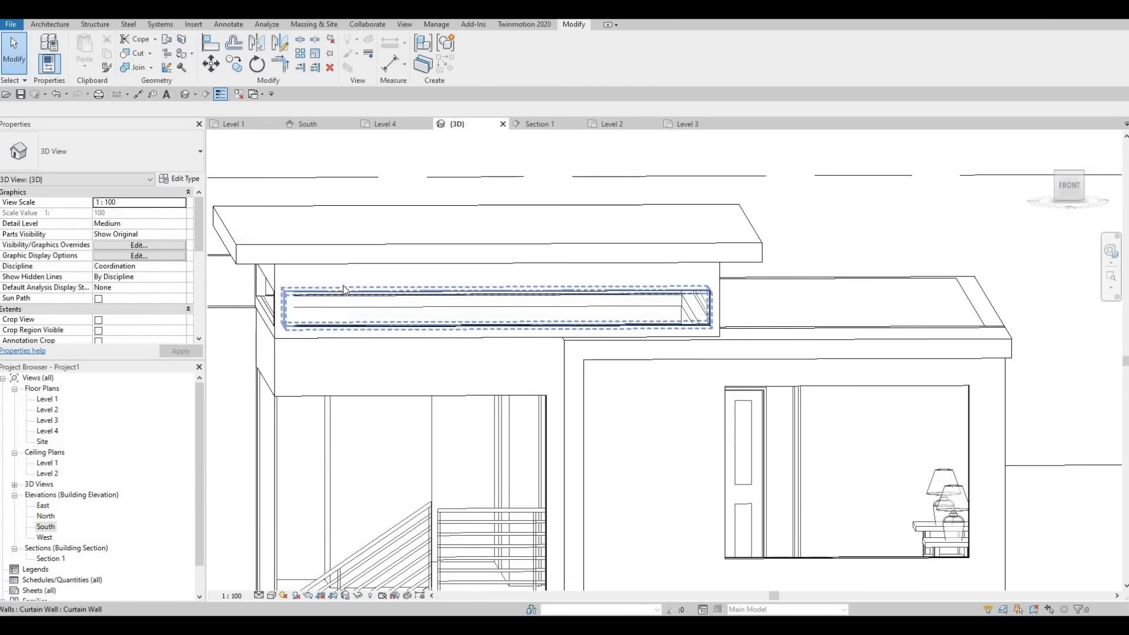
shift+middle_drag(334, 246, 340, 273)
click(456, 275)
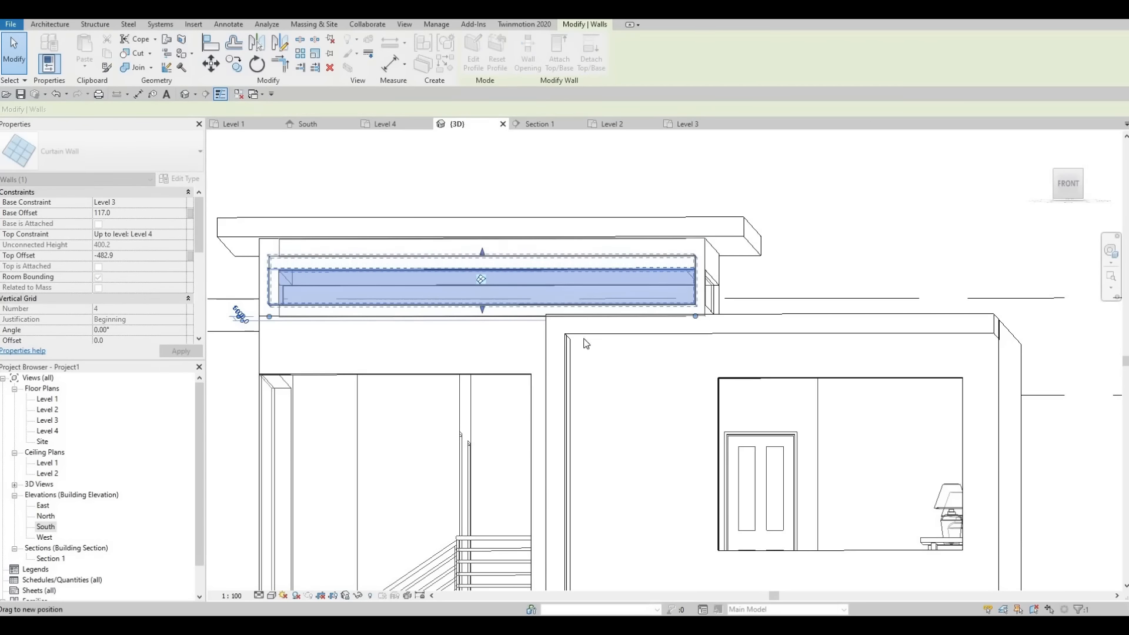
key(Escape)
Step: Align the top edges of the raised block's remaining strip curtain walls with the raised front one
shift+middle_drag(454, 419, 454, 418)
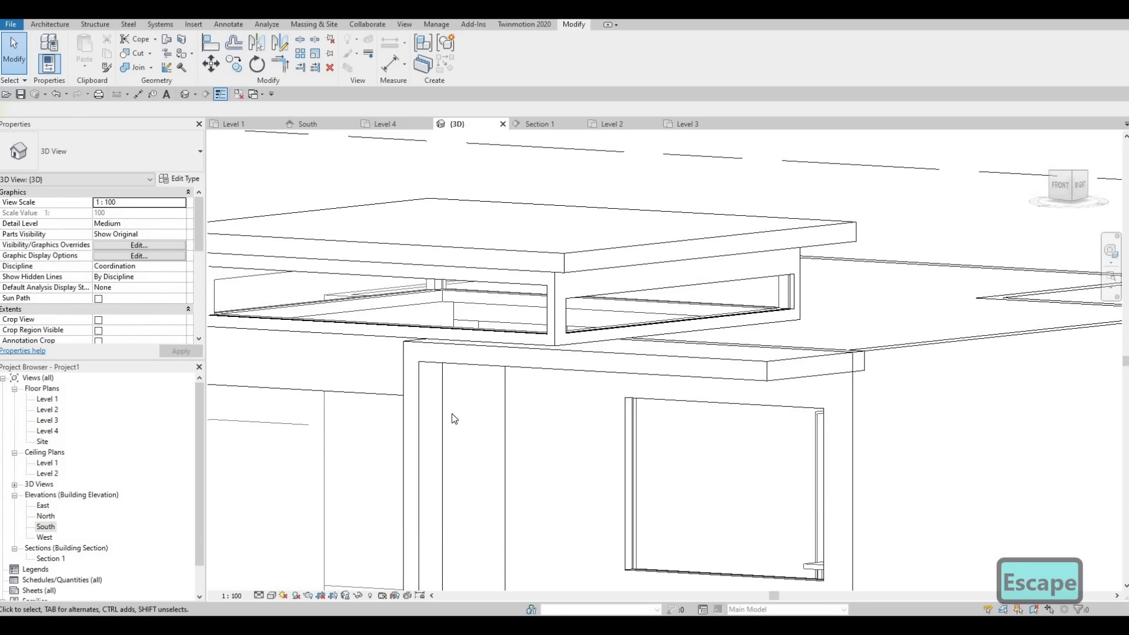
key(a)
key(l)
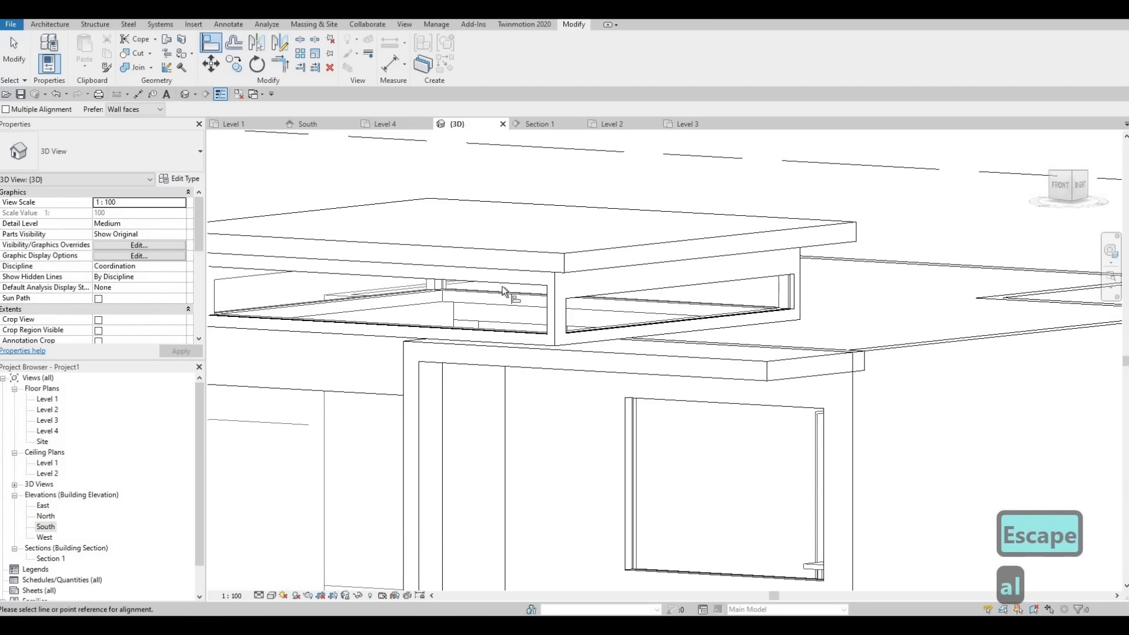
click(643, 294)
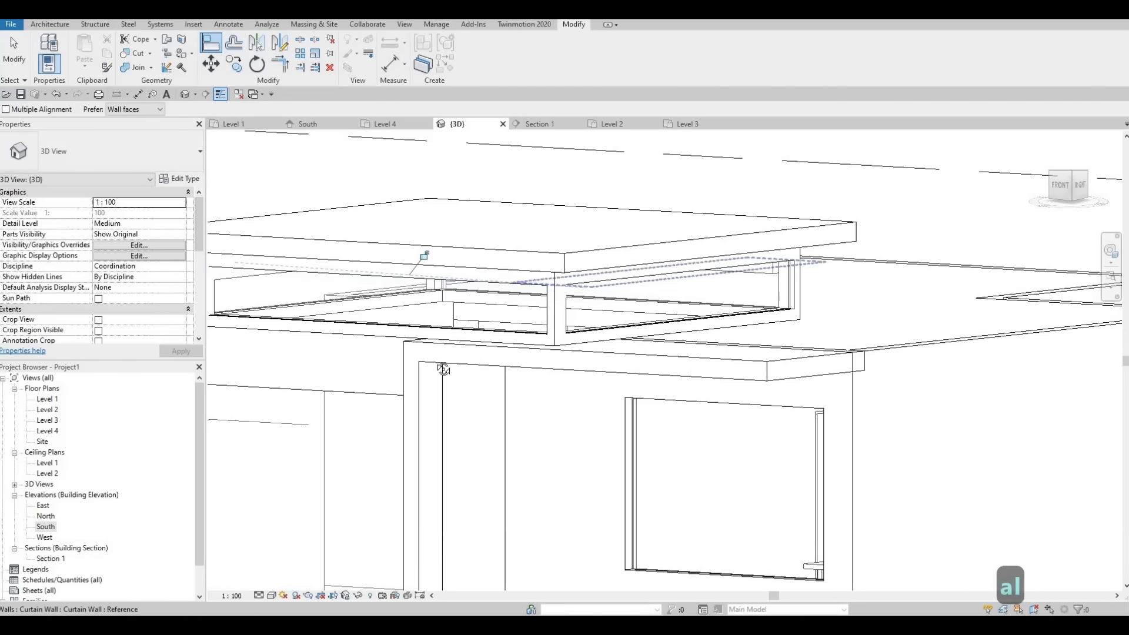
shift+middle_drag(447, 335, 394, 255)
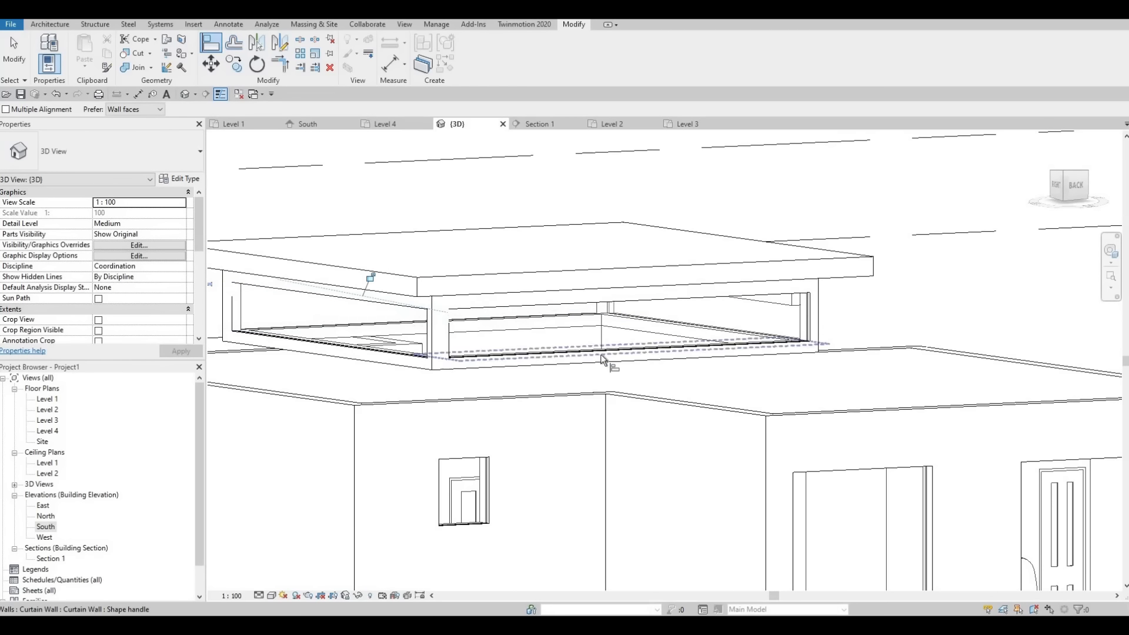
shift+middle_drag(722, 373, 721, 342)
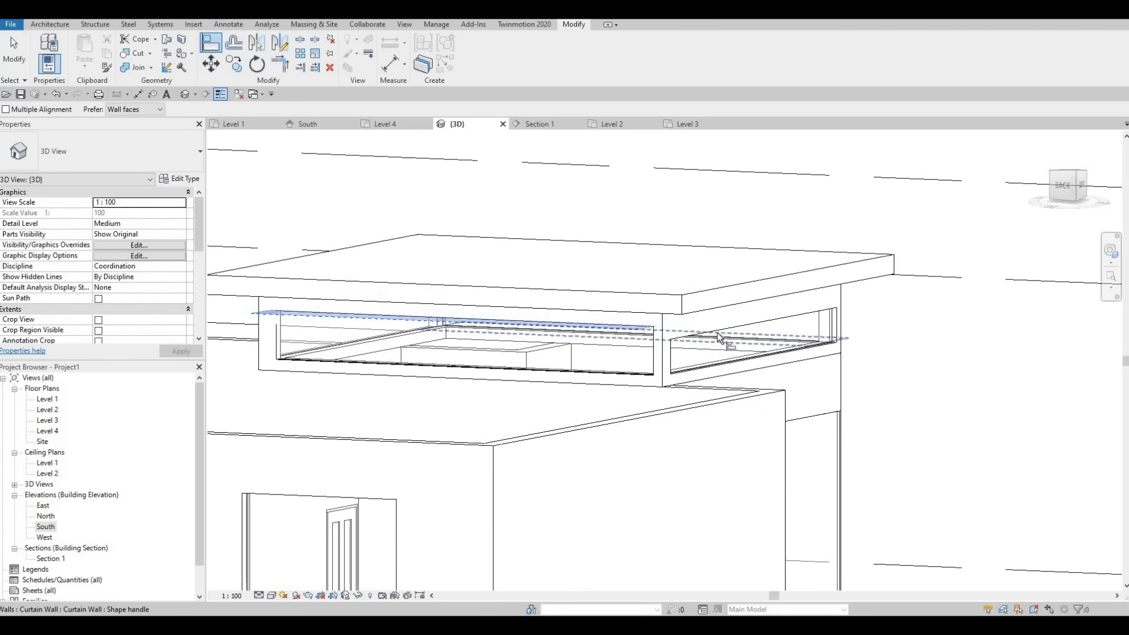
shift+middle_drag(637, 395, 450, 429)
key(Escape)
Step: Examine the raised strip windows, the roof slab and the front balcony in the 3D view
scroll(451, 429, down, 2)
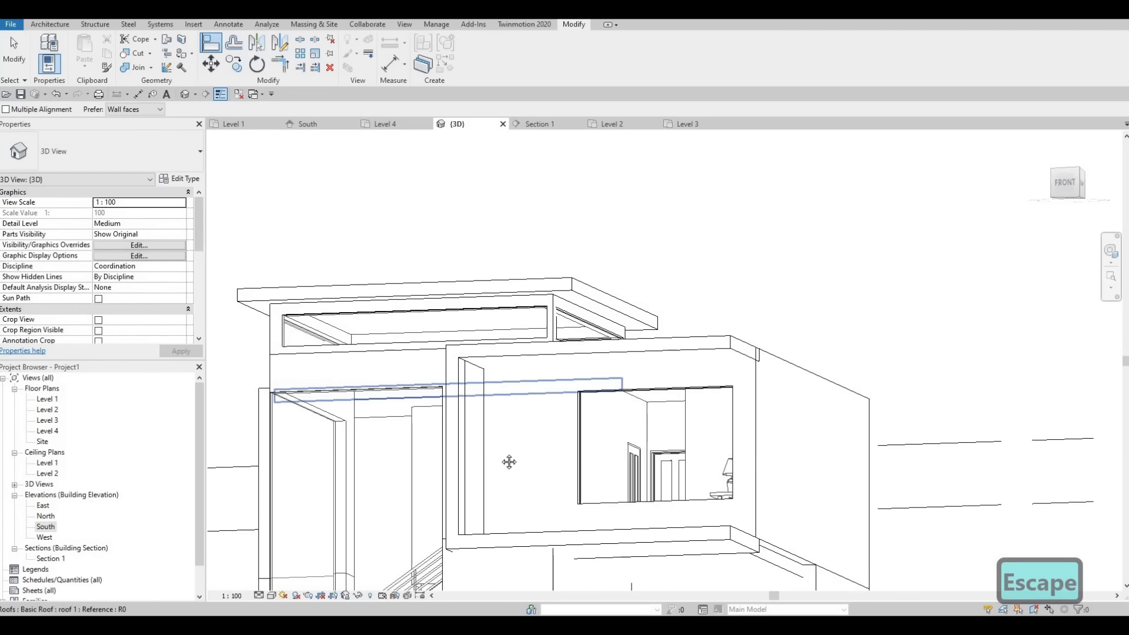
shift+middle_drag(510, 462, 464, 394)
scroll(464, 393, down, 2)
middle_drag(478, 550, 423, 466)
shift+middle_drag(468, 380, 464, 438)
scroll(464, 438, up, 3)
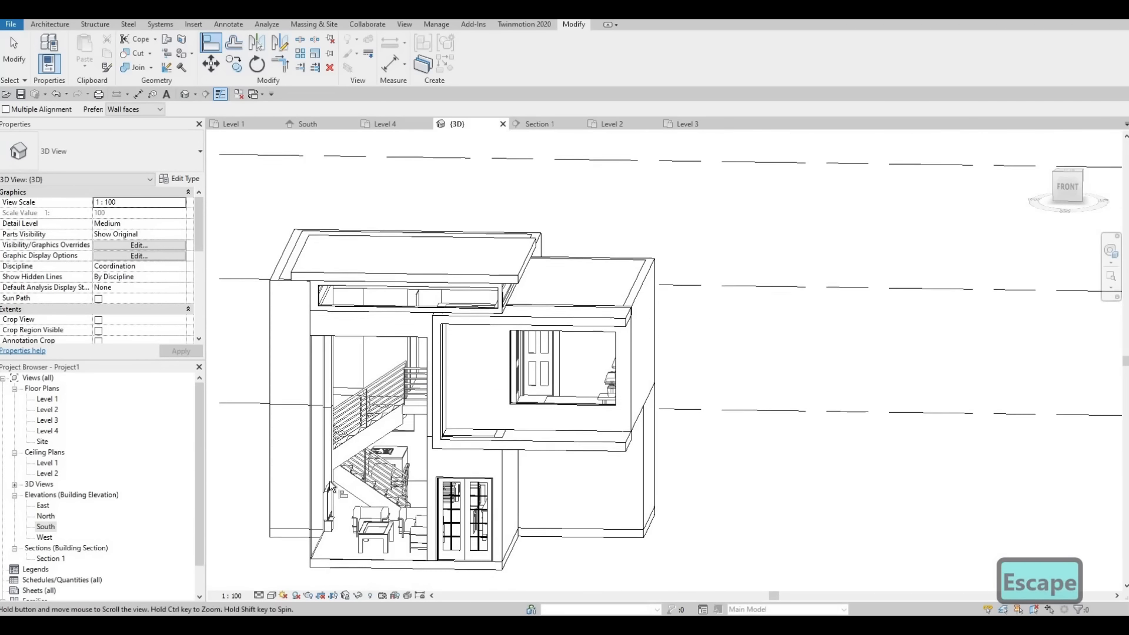
key(Escape)
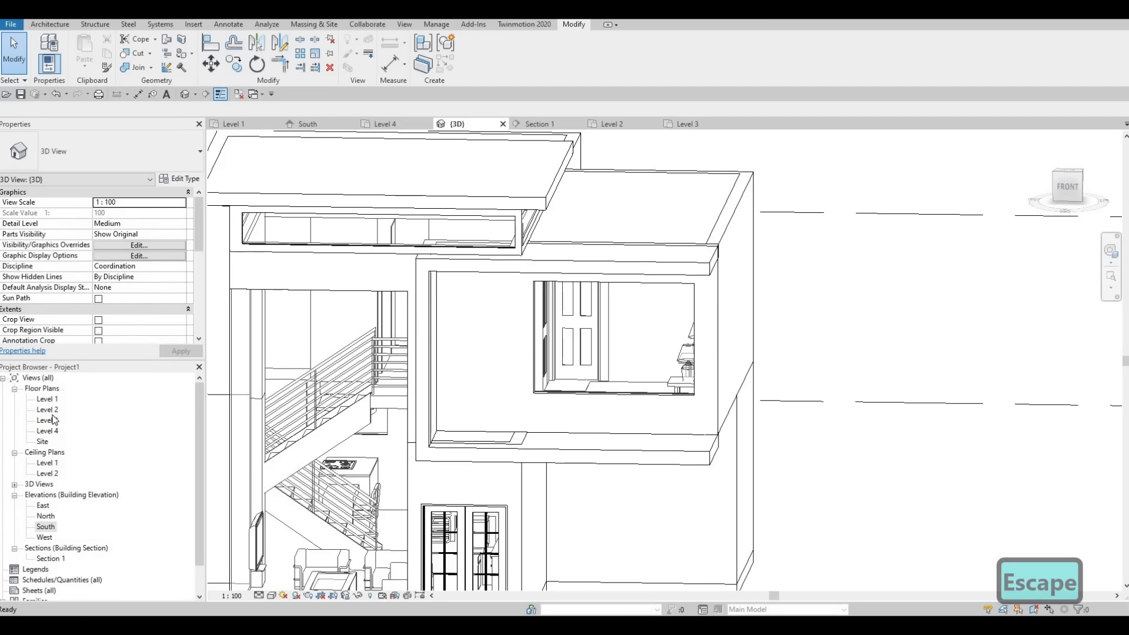
Step: Start an in-place component in the Level 2 floor plan, using the Generic Models category and the default name
double_click(47, 410)
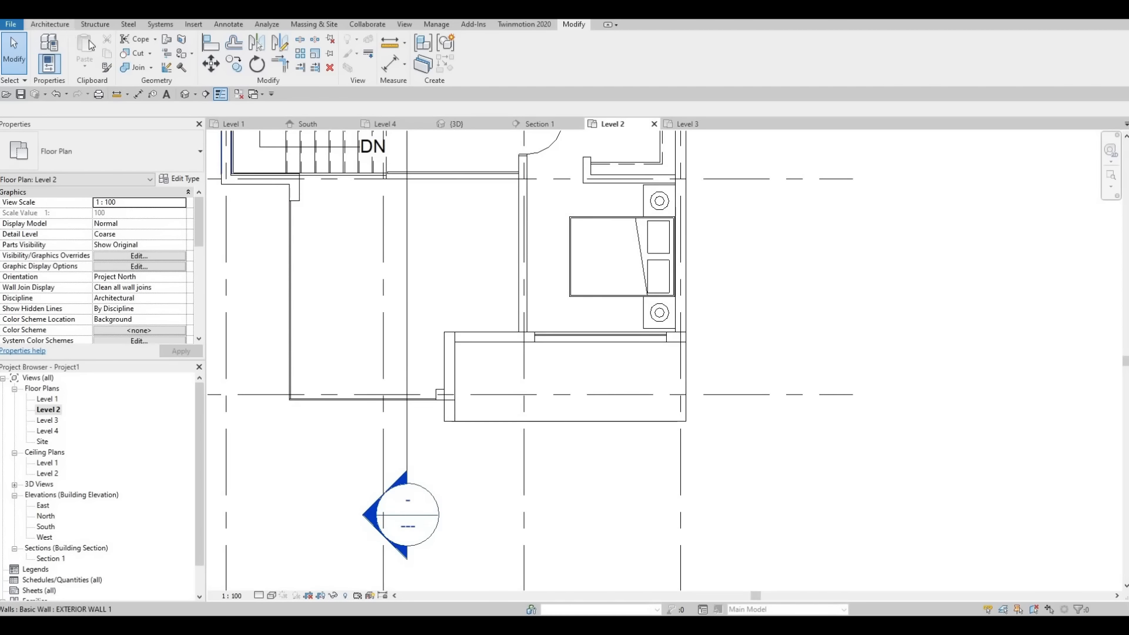
click(50, 24)
click(97, 58)
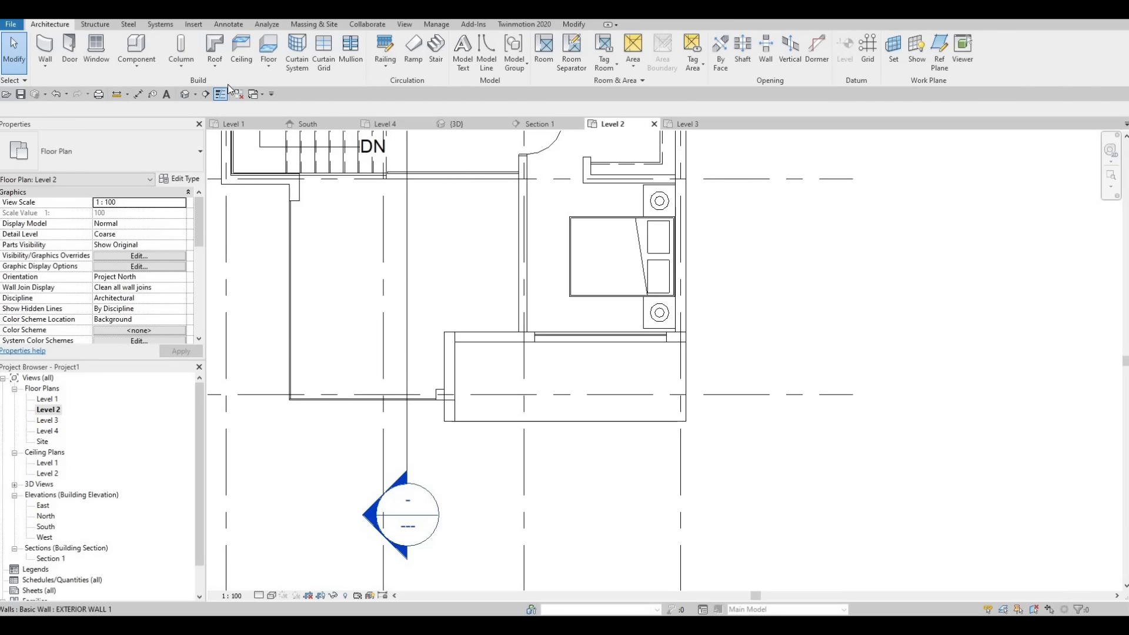
click(138, 67)
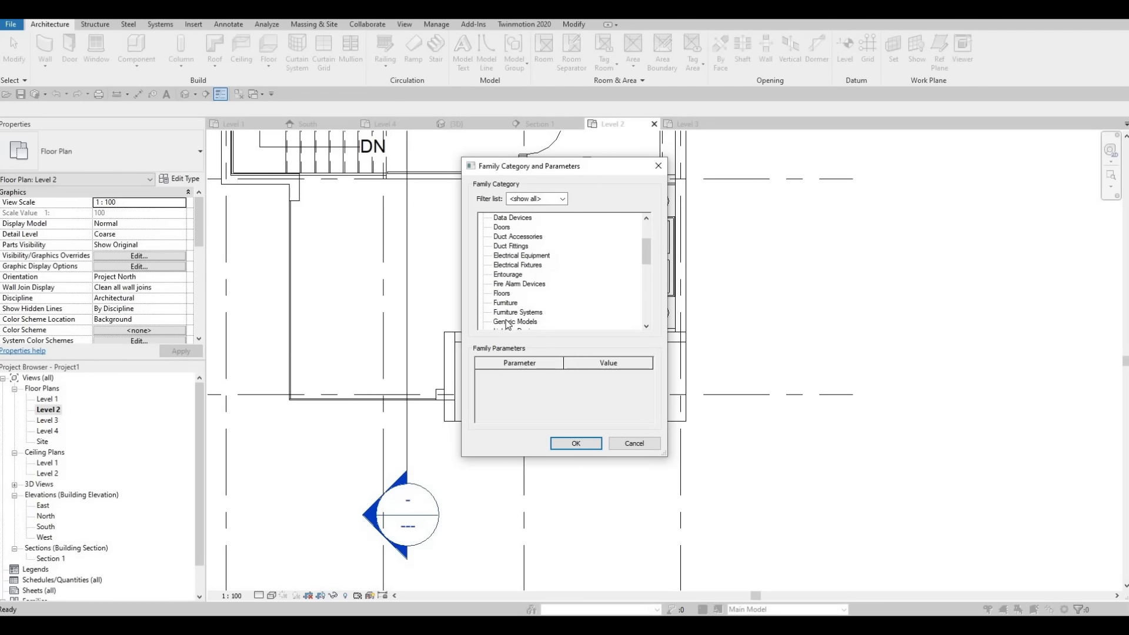
click(514, 323)
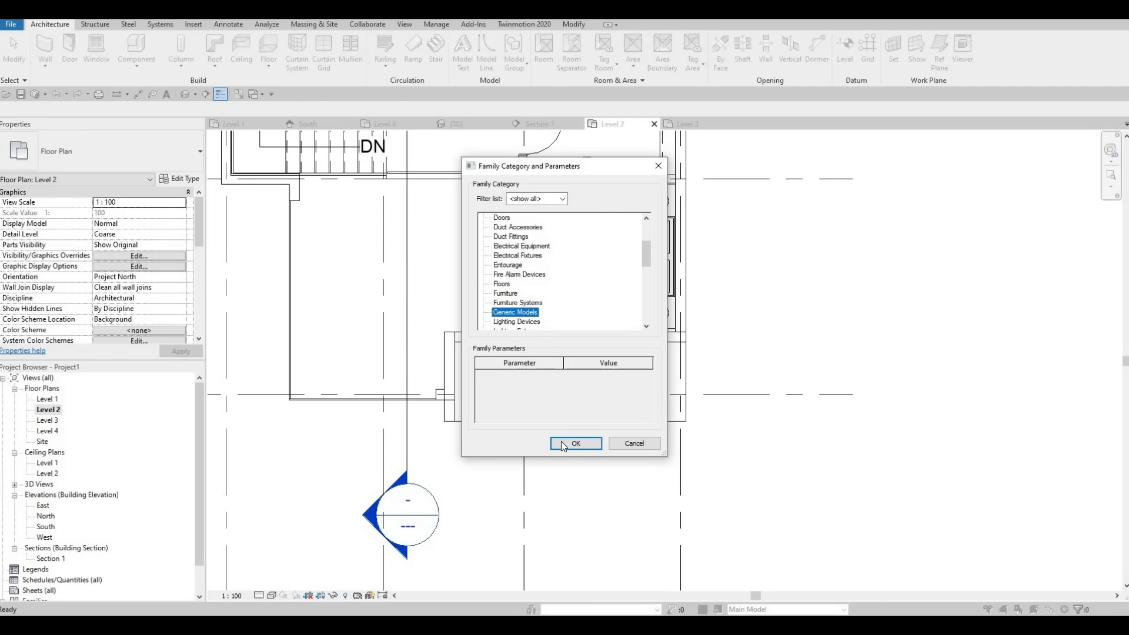
key(Return)
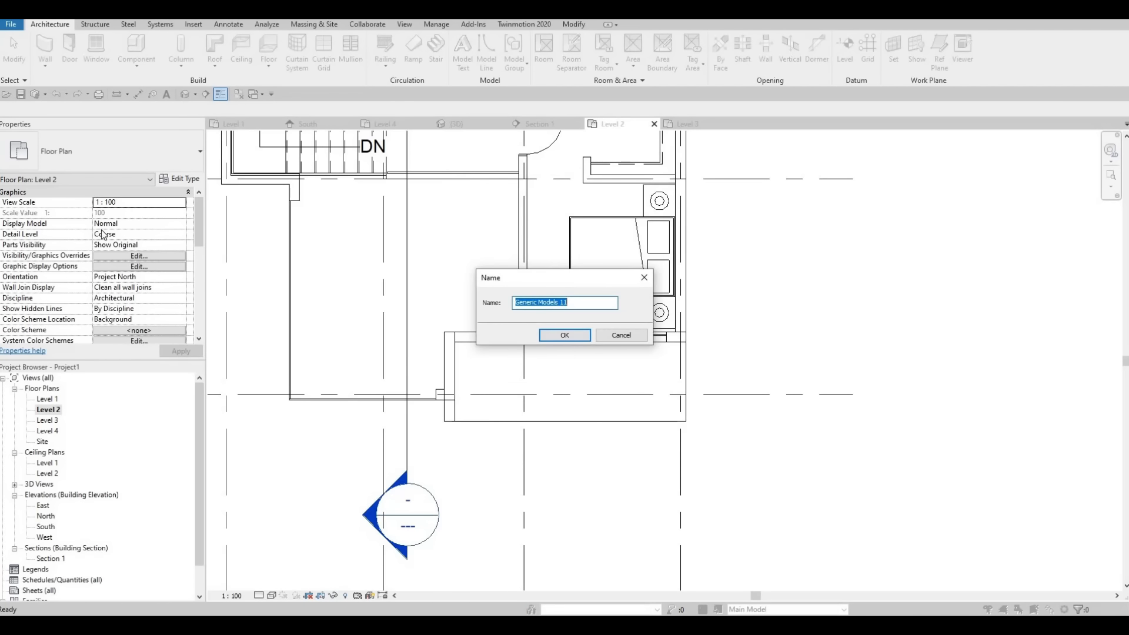
key(Return)
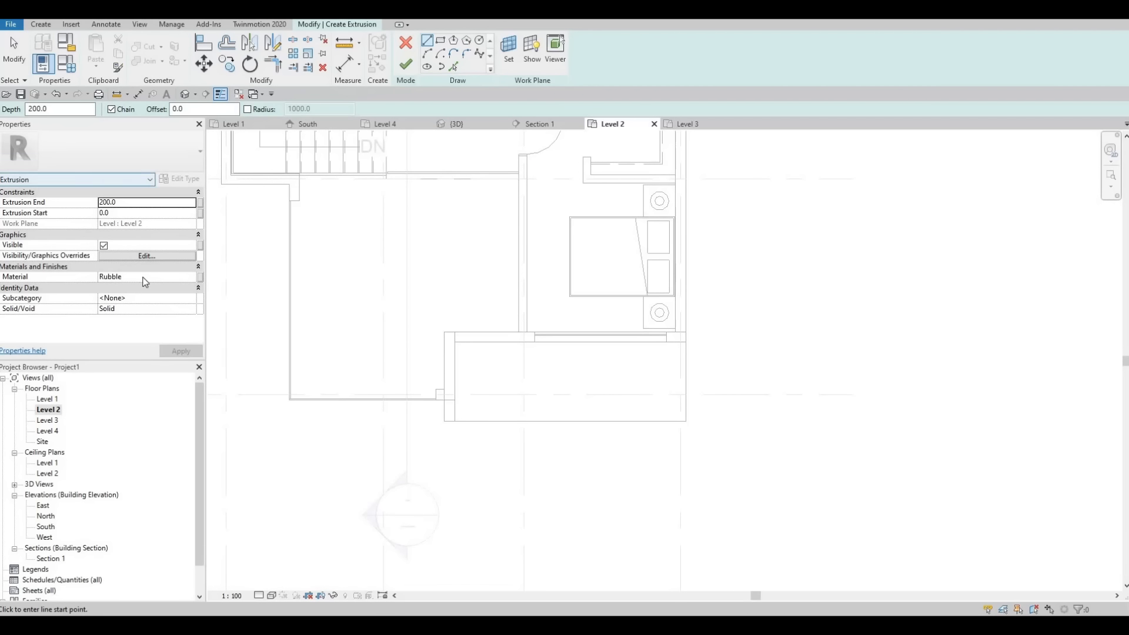
Step: Set the extrusion's material to Laminated Veneer Lumber from the Wood category of the AEC Materials library
click(193, 280)
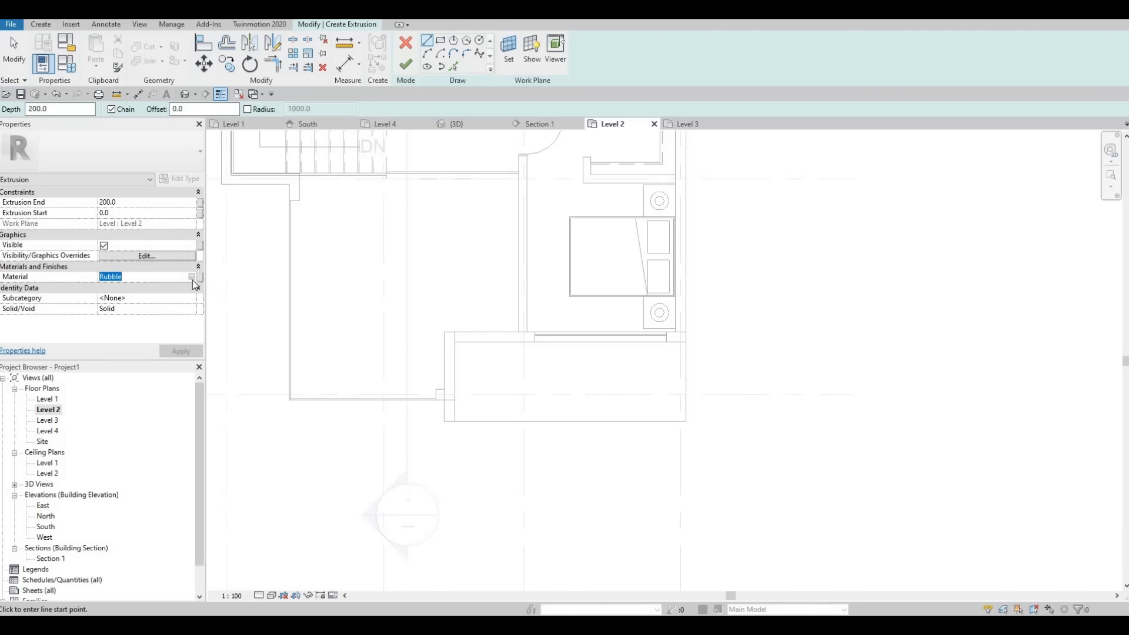
click(193, 277)
scroll(425, 351, down, 8)
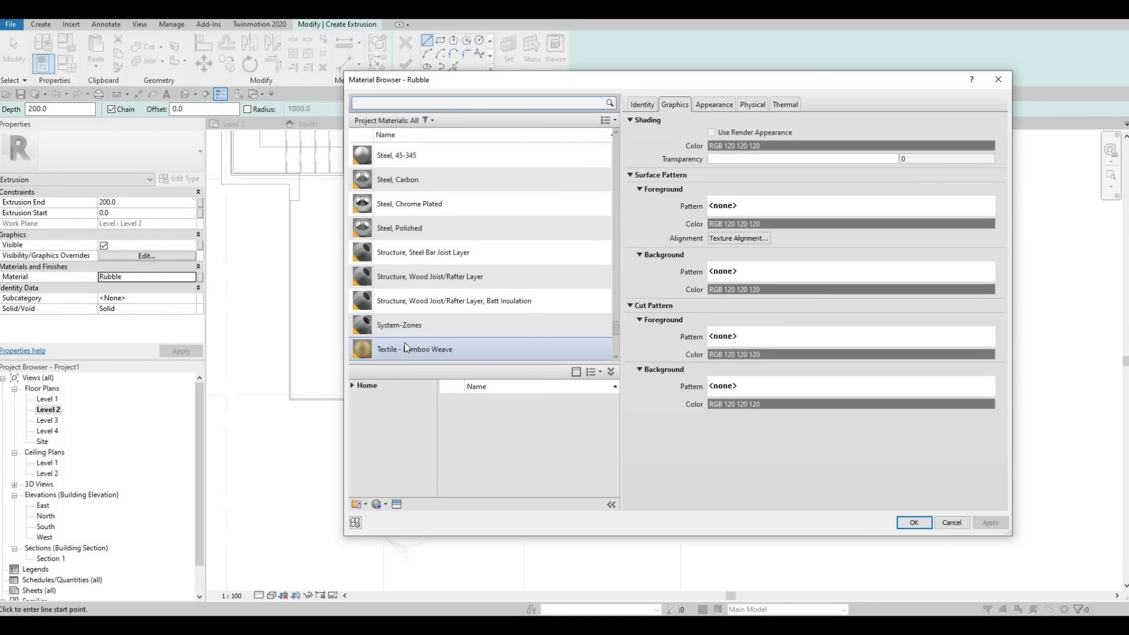
click(356, 388)
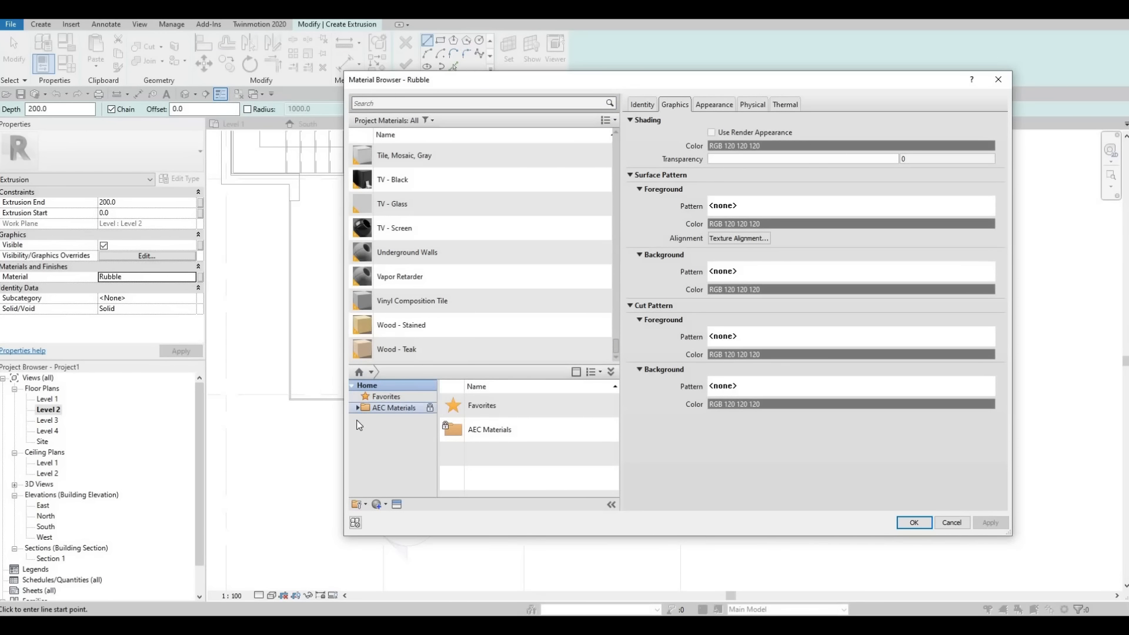
scroll(376, 498, down, 4)
click(407, 483)
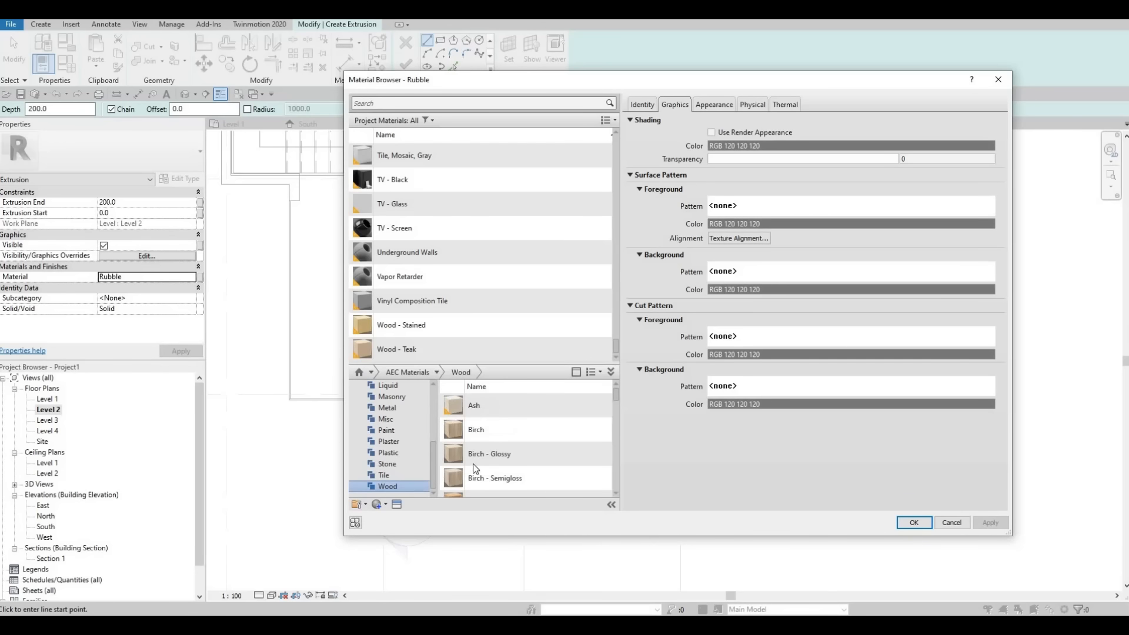
scroll(529, 435, down, 5)
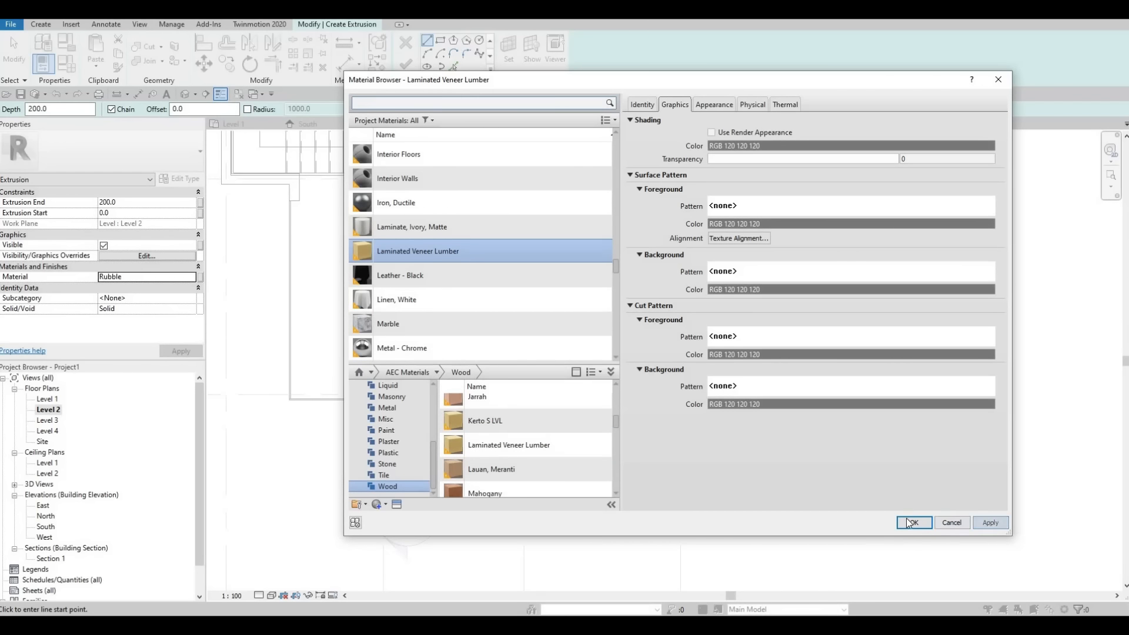
key(Return)
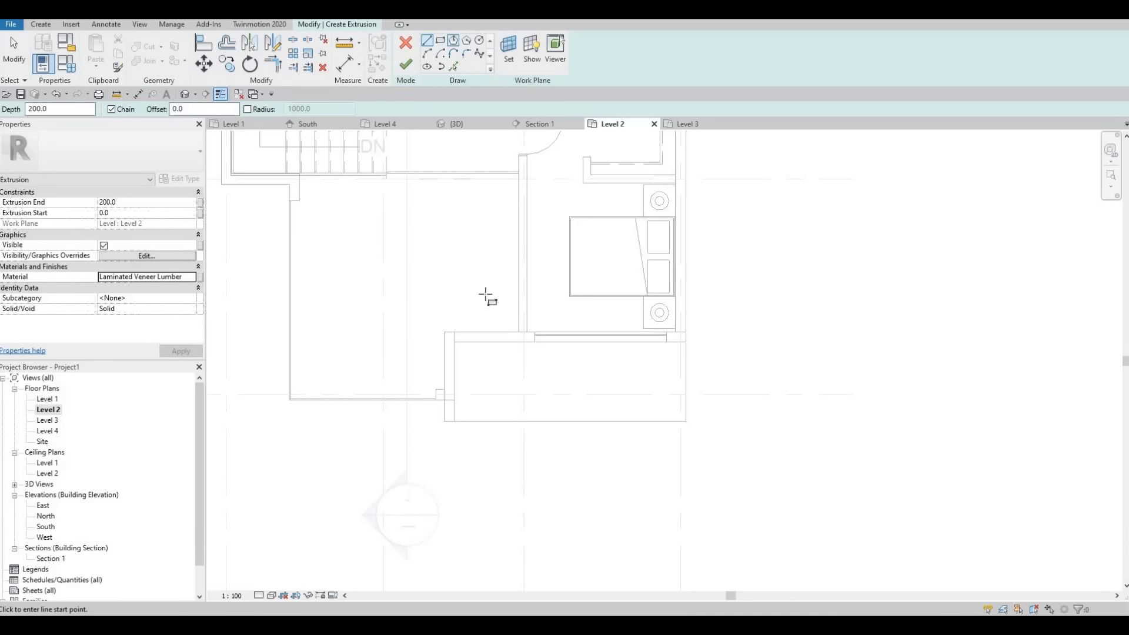
Step: Sketch a 1325 by 1000 mm rectangle from the balcony's inner corner to the grid 3 and D intersection and finish the 200 mm extrusion
click(455, 341)
scroll(477, 347, up, 1)
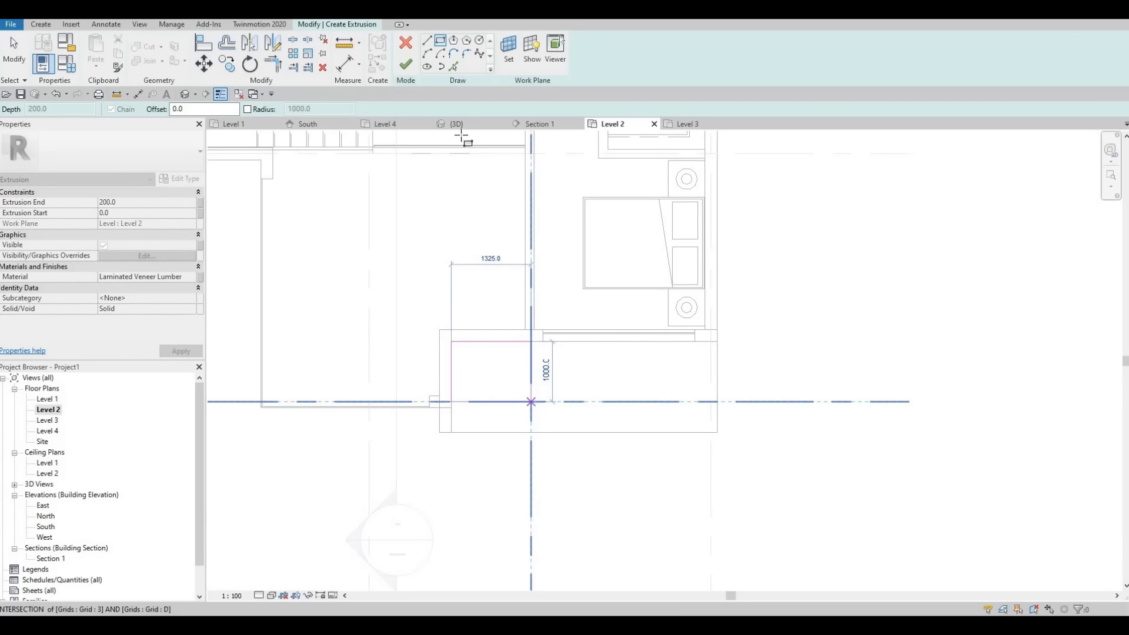
click(531, 402)
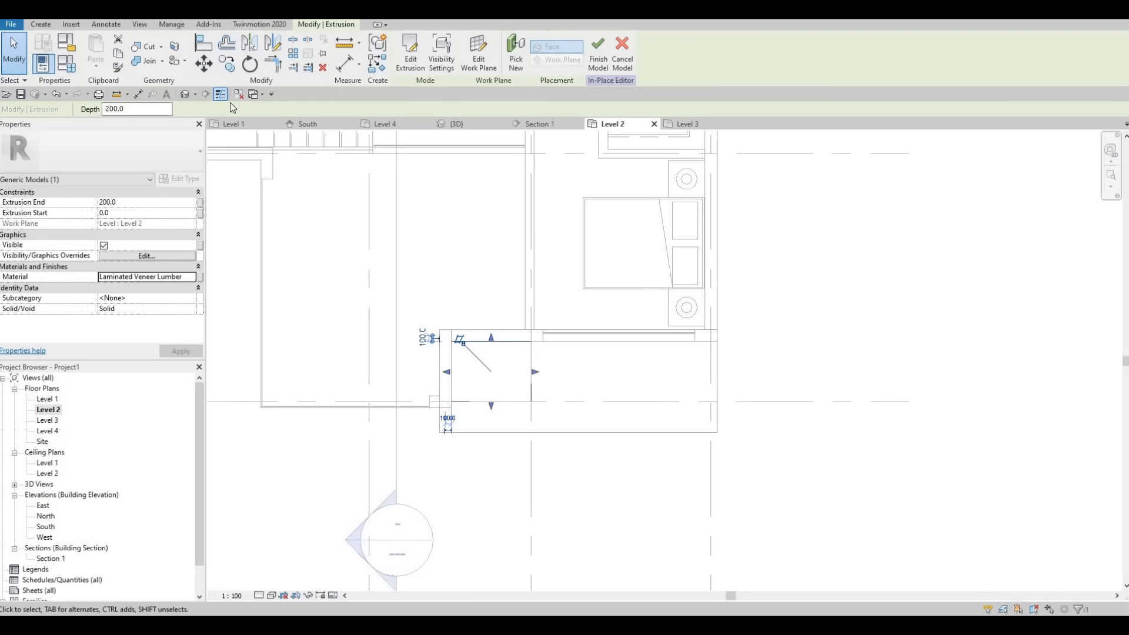
Step: Stretch the balcony extrusion upward to a depth of about 2709 mm in the 3D view and finish the in-place model
shift+middle_drag(506, 342, 464, 425)
click(453, 422)
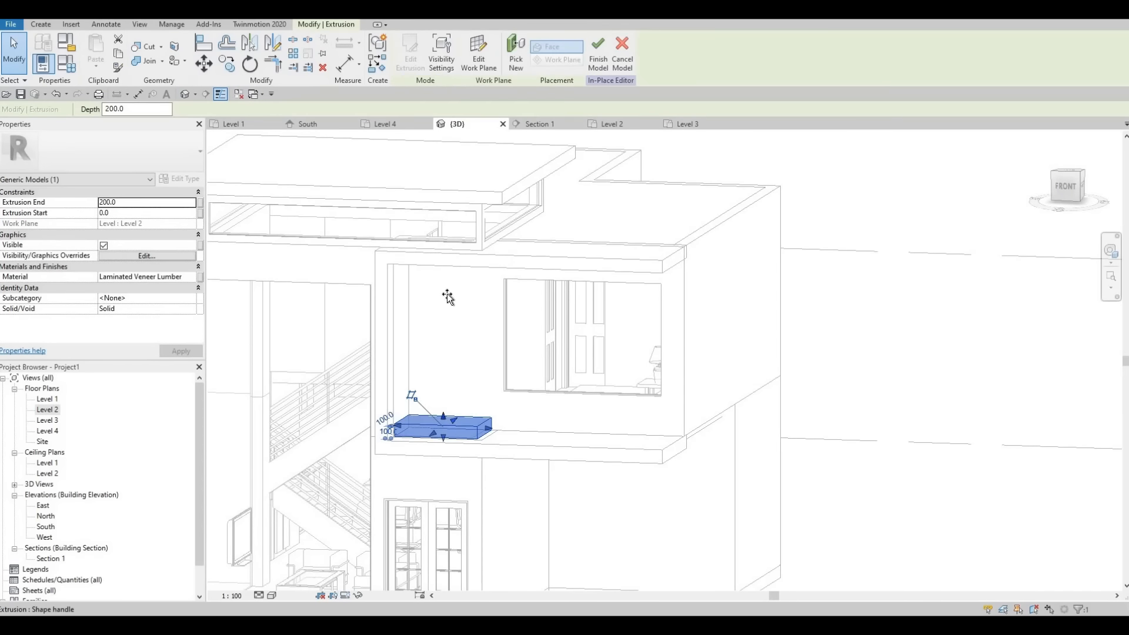
drag(447, 281, 448, 265)
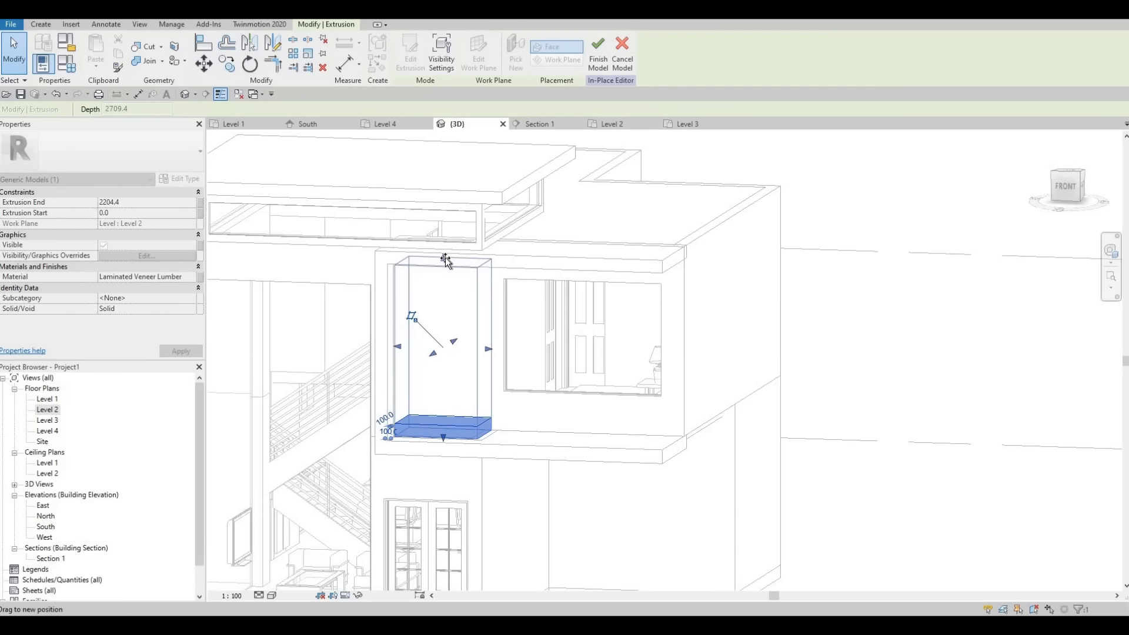
shift+middle_drag(465, 247, 463, 226)
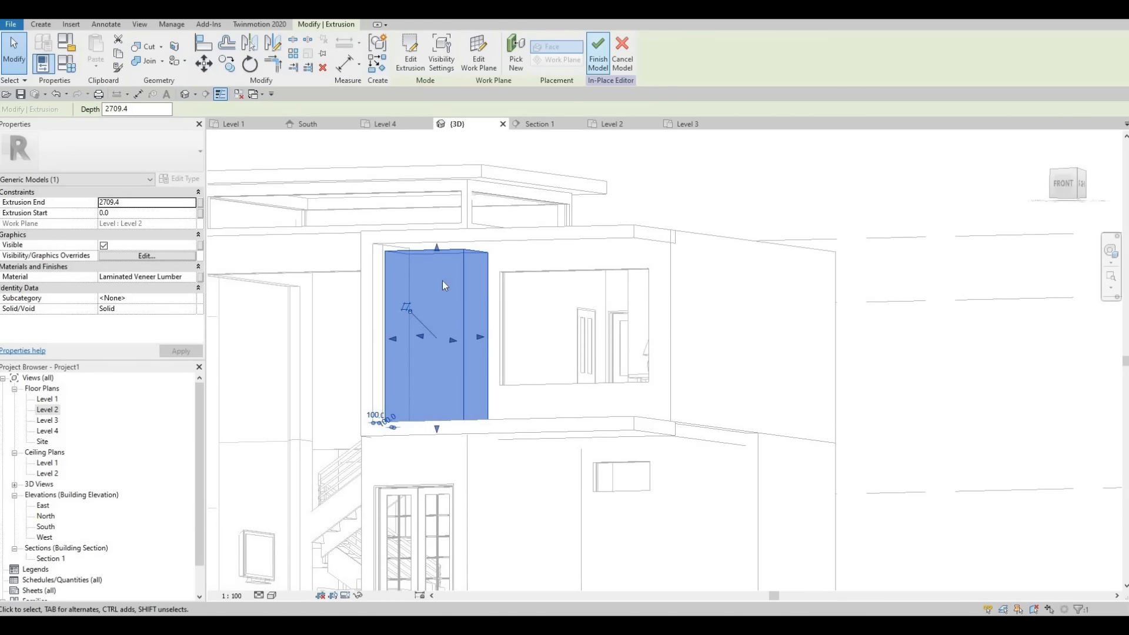
scroll(442, 253, up, 2)
key(Escape)
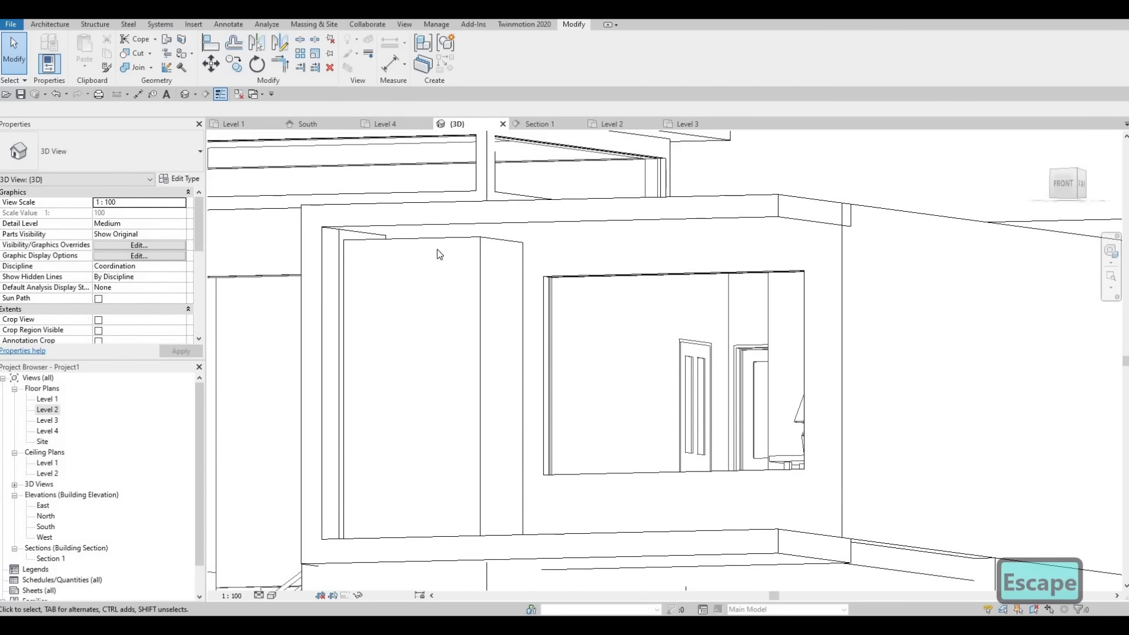
Step: Align the lumber block's top face with the underside of the slab above the balcony
key(a)
key(l)
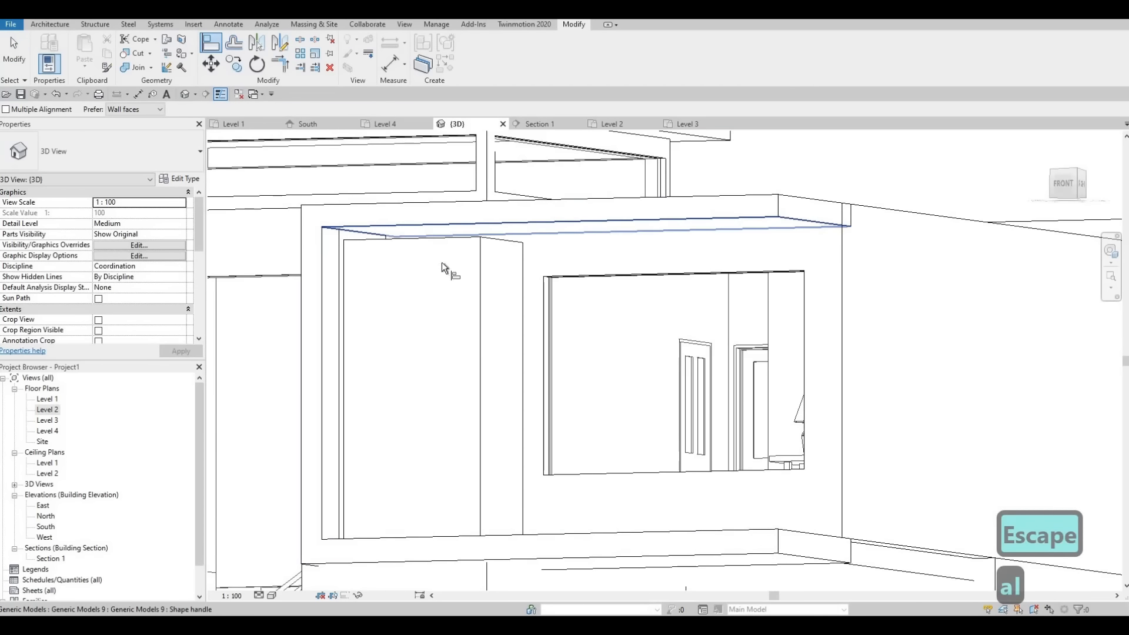
shift+middle_drag(462, 329, 440, 245)
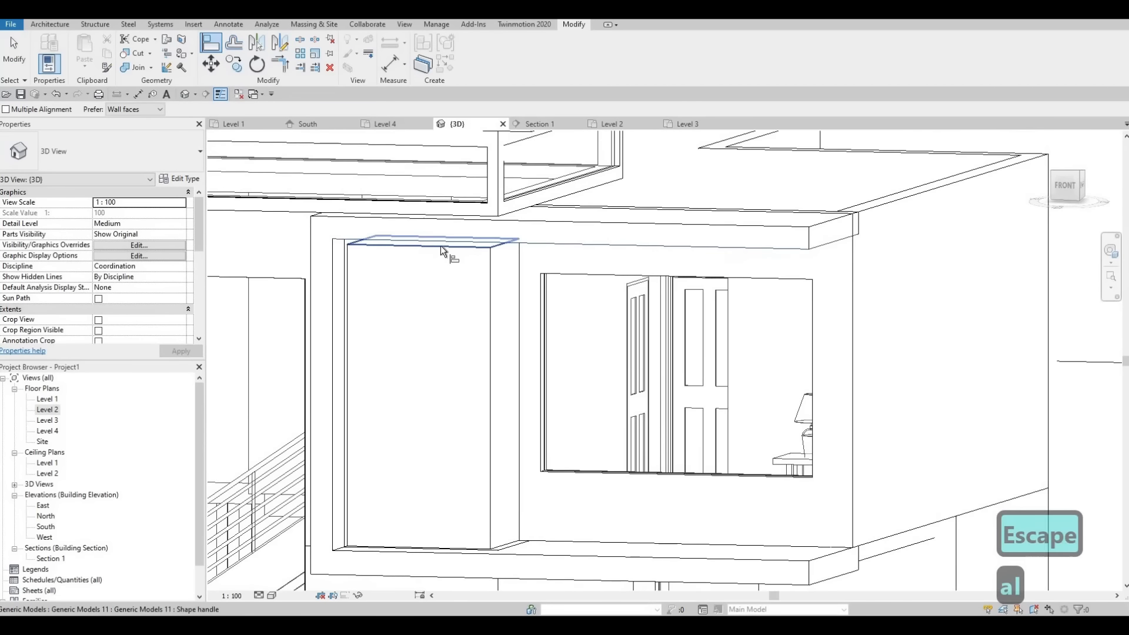
click(442, 247)
Step: Align the lumber block's bottom face with the top of the balcony's floor slab
shift+middle_drag(366, 377, 411, 398)
shift+middle_drag(448, 497, 467, 518)
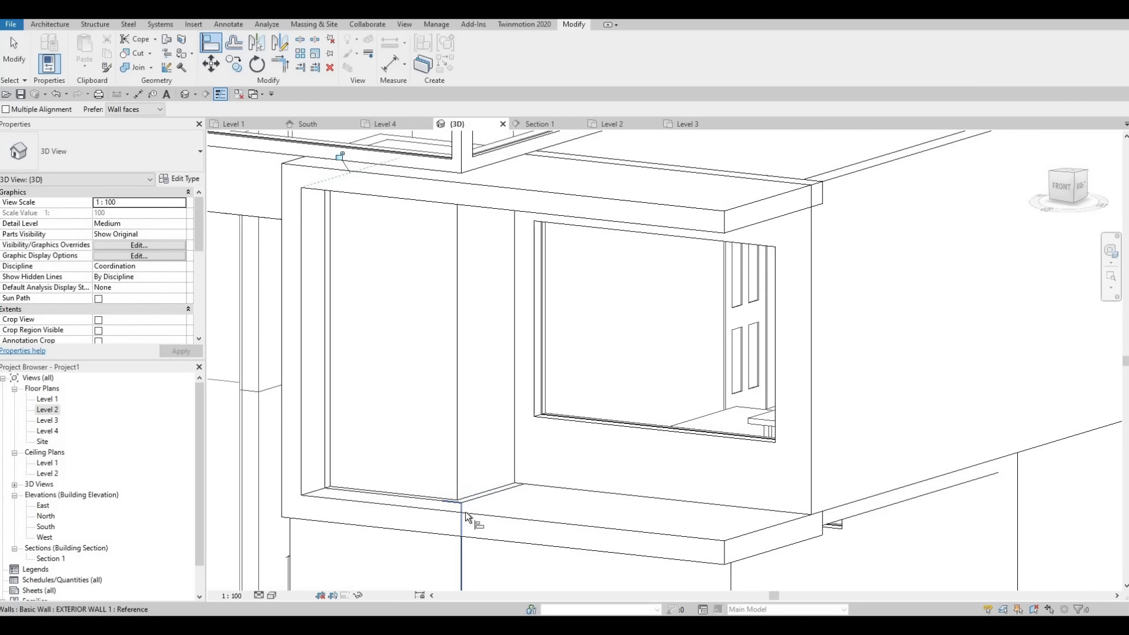
click(465, 507)
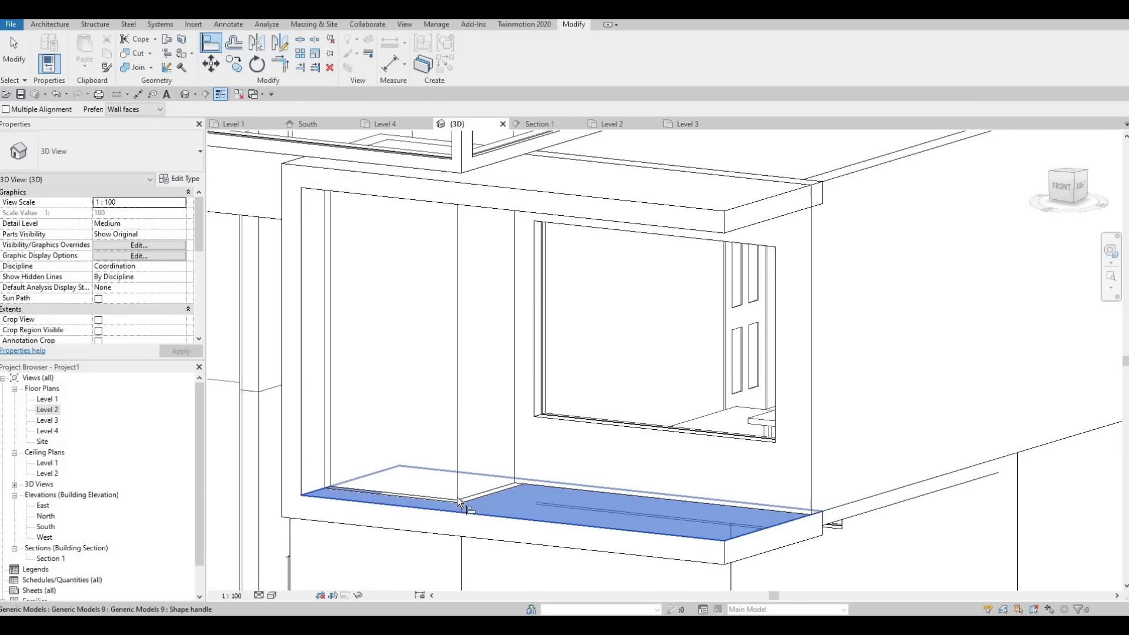
click(403, 494)
key(Escape)
key(Escape)
Step: Stretch the lumber block's side faces outward so it fills the balcony corner against the frame's upright
scroll(404, 494, up, 3)
click(427, 497)
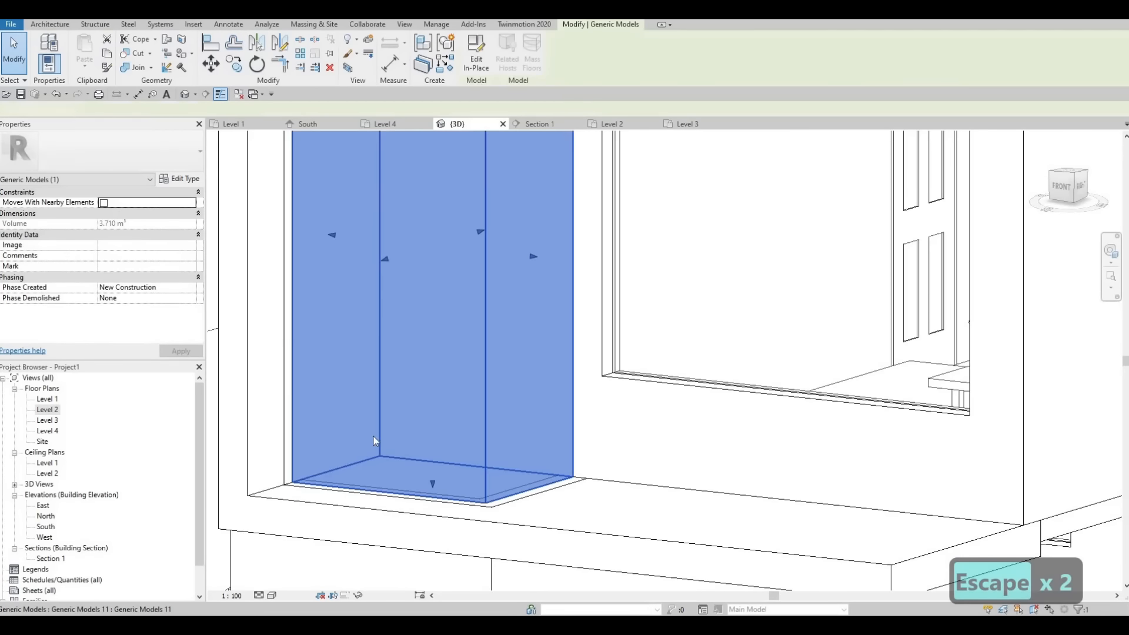
shift+middle_drag(374, 441, 373, 259)
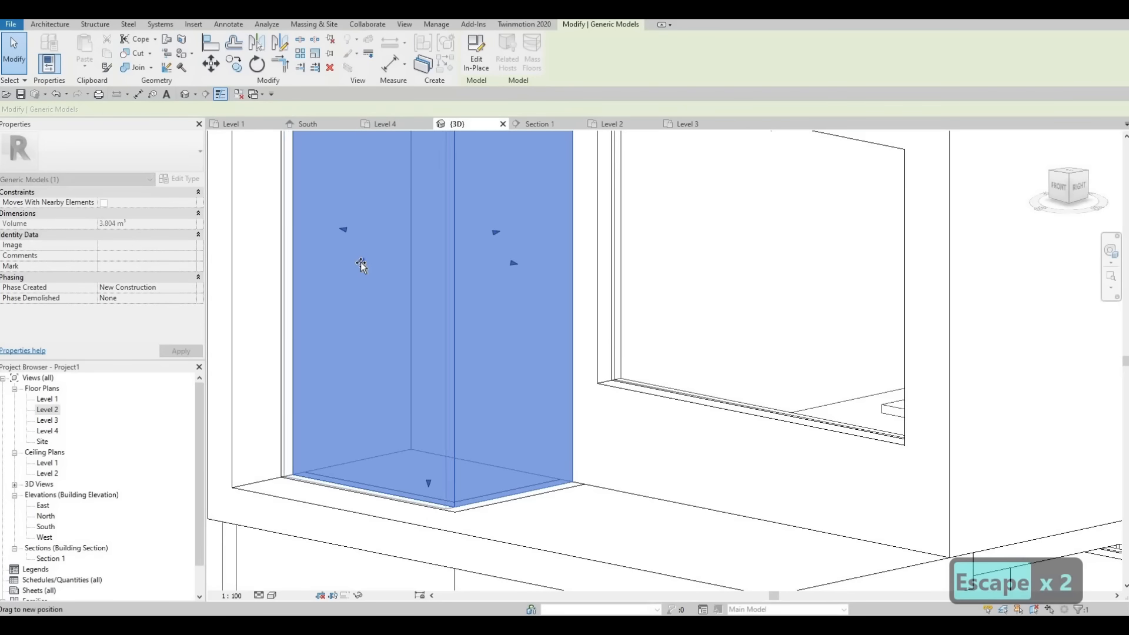
key(Escape)
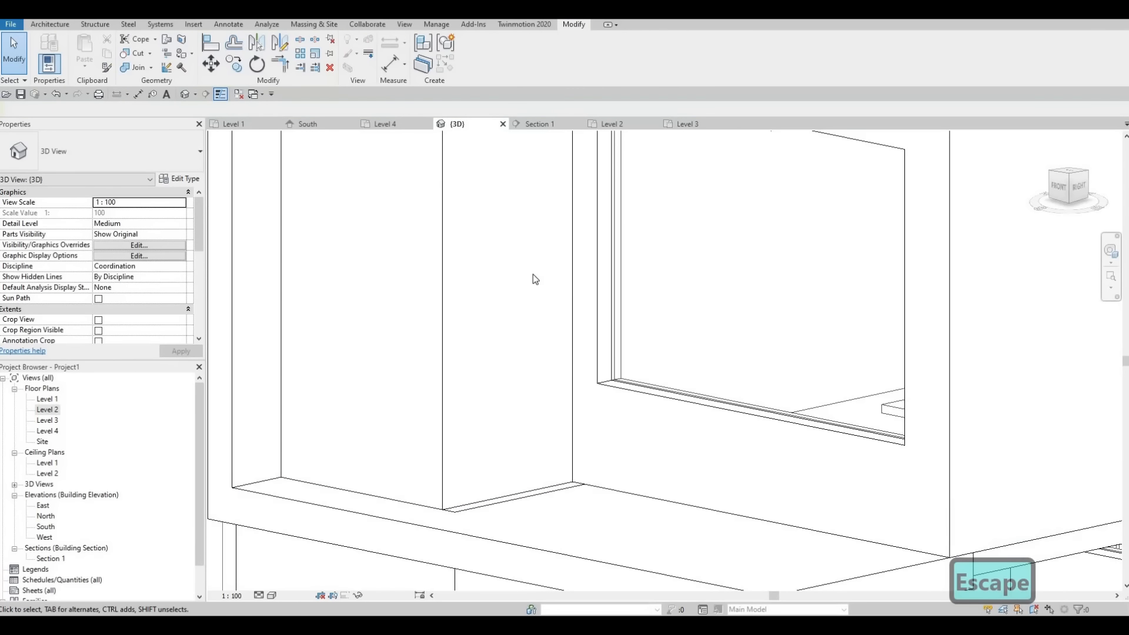
click(510, 267)
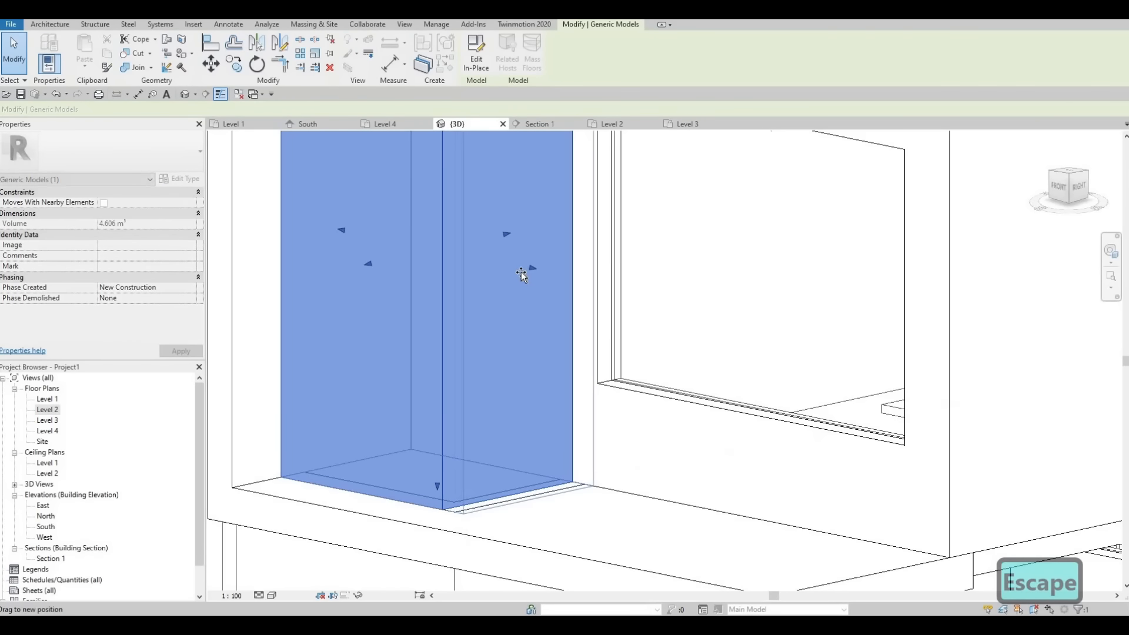
drag(521, 272, 506, 311)
key(Escape)
Step: Stretch the bottom of the curtain wall window behind the balcony down to a base offset of 121.6
shift+middle_drag(590, 305, 465, 401)
scroll(482, 252, down, 3)
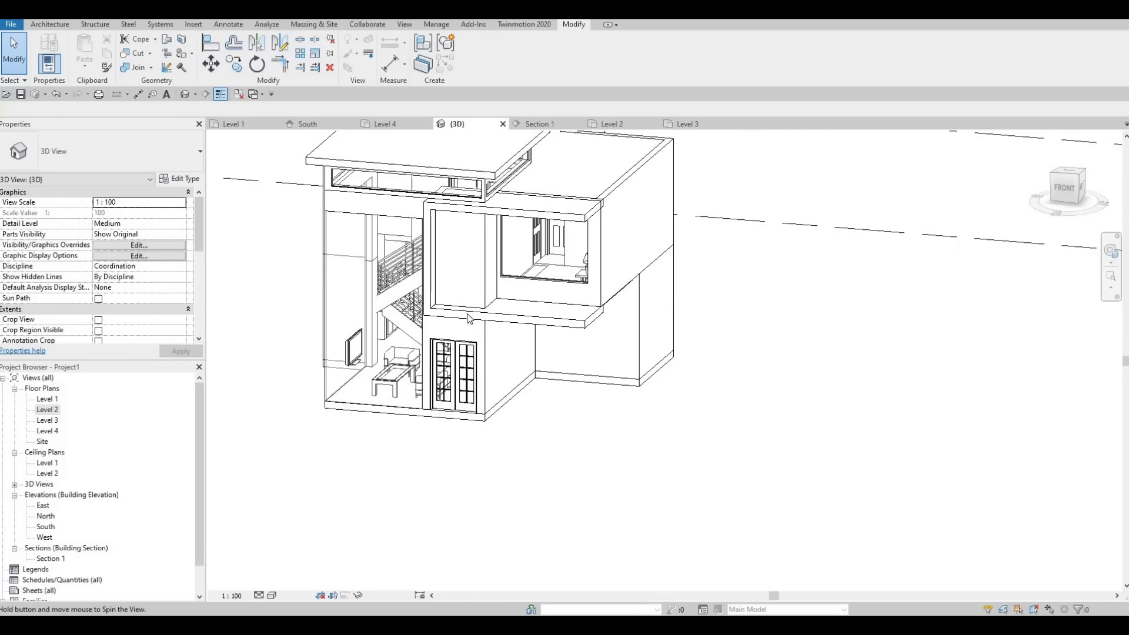
middle_drag(464, 353, 535, 242)
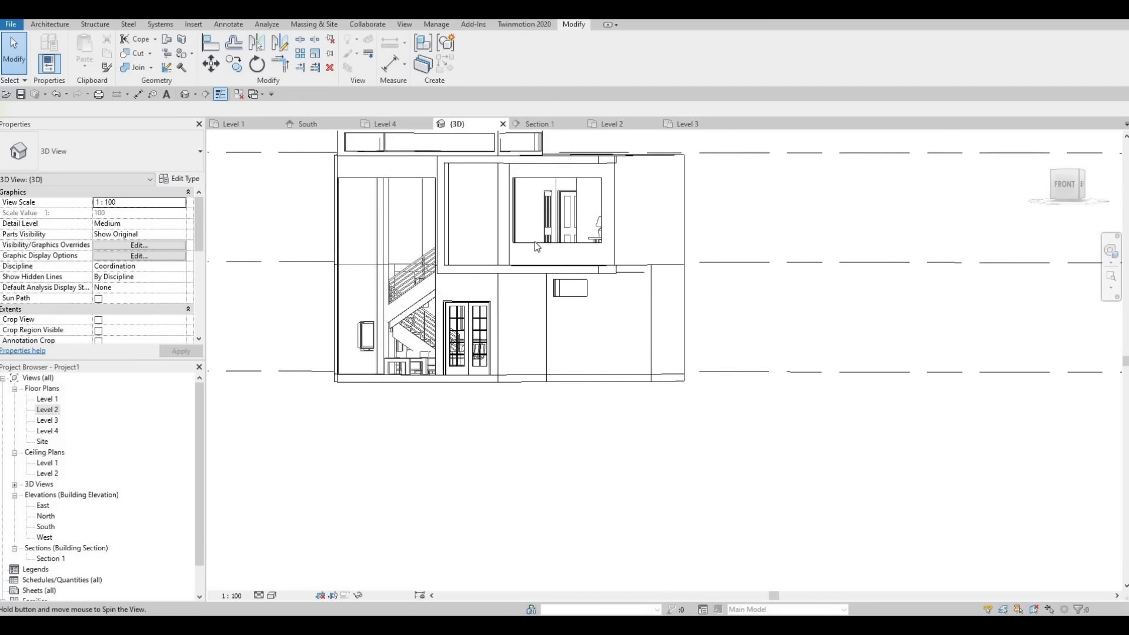
scroll(532, 241, up, 2)
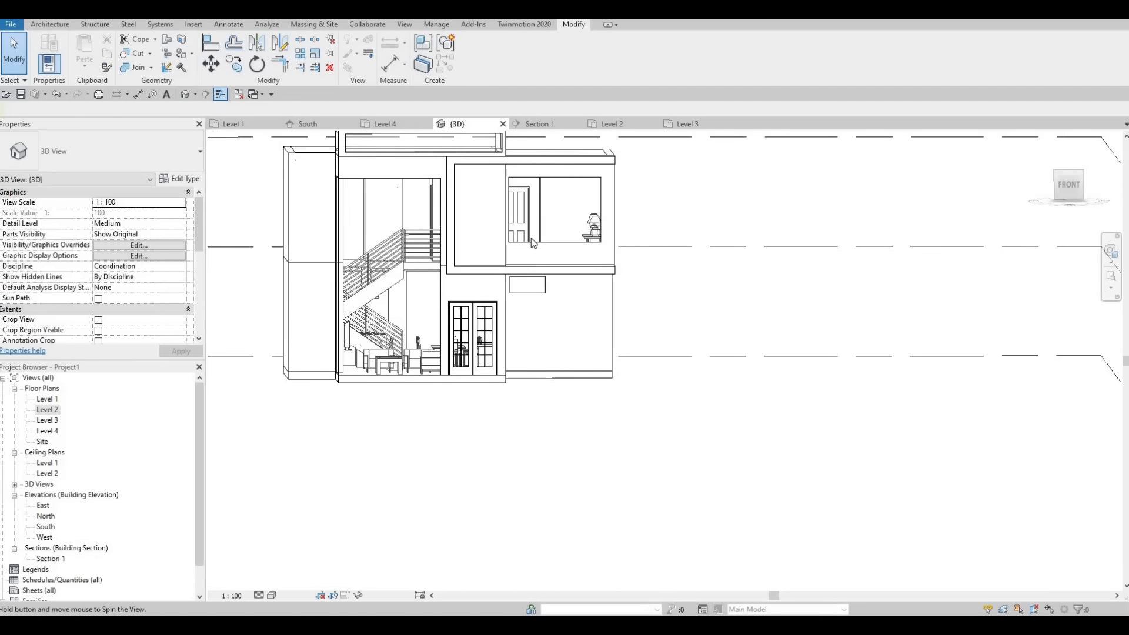
click(563, 247)
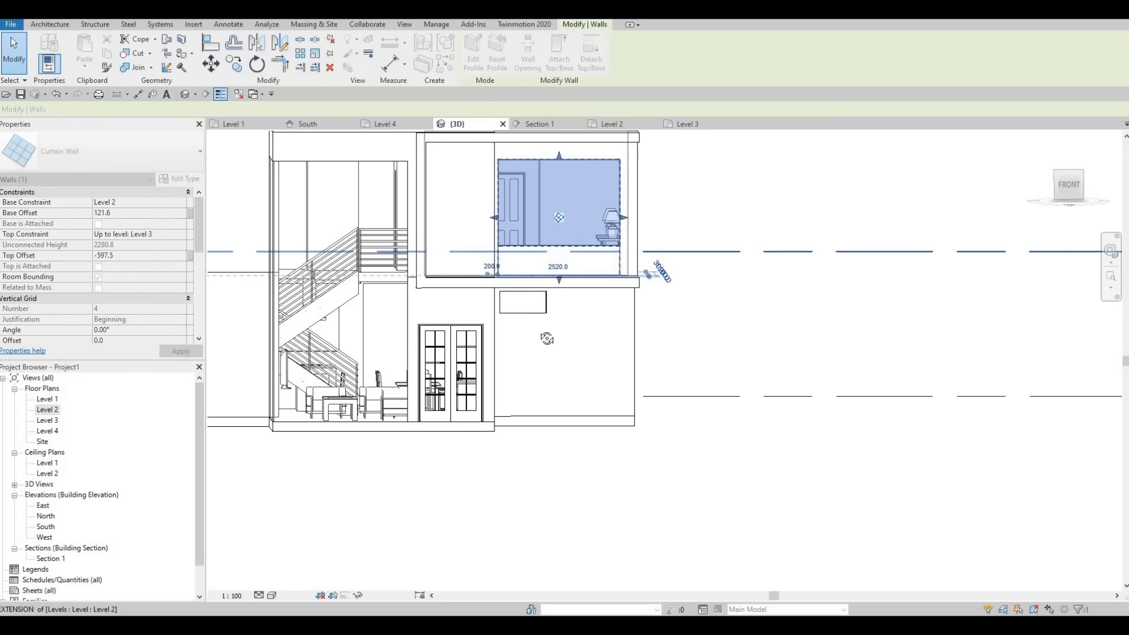
shift+middle_drag(563, 273, 458, 304)
key(Escape)
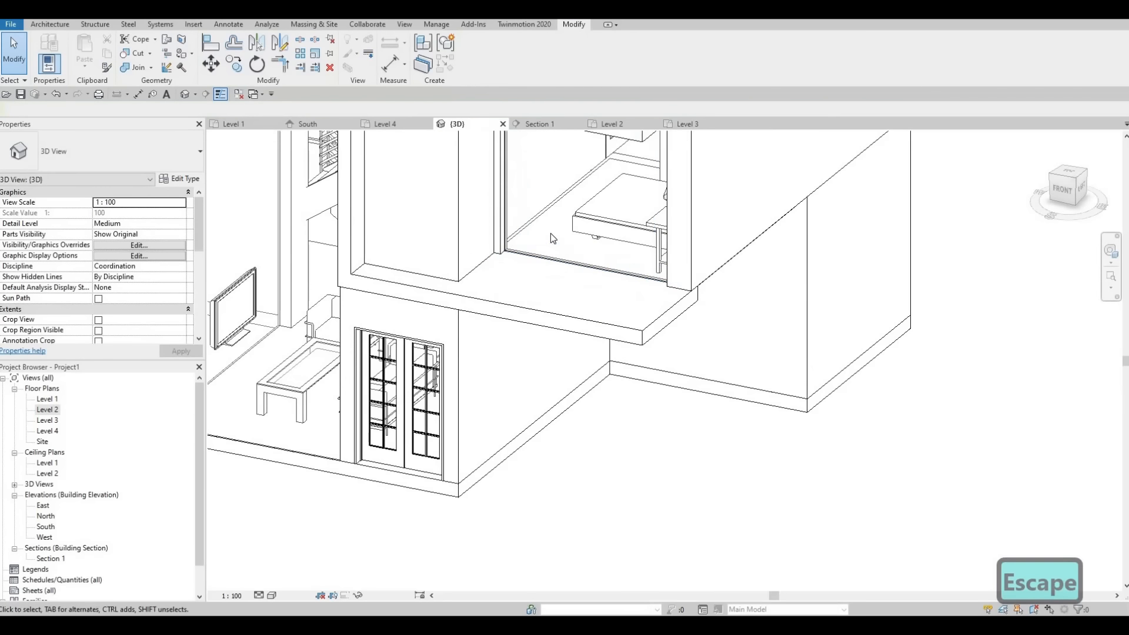
Step: Stretch the free ends of the balcony frame's upper and lower slabs outward beyond the side wall
scroll(551, 233, up, 5)
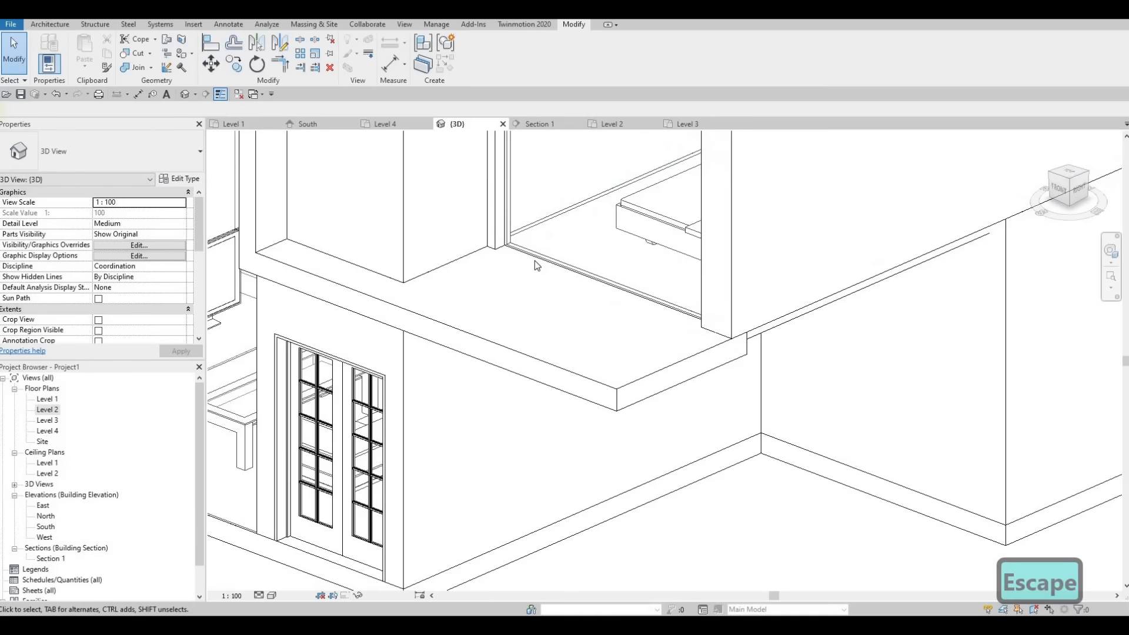
scroll(535, 260, down, 5)
shift+middle_drag(483, 288, 591, 278)
scroll(546, 260, down, 3)
scroll(592, 278, up, 3)
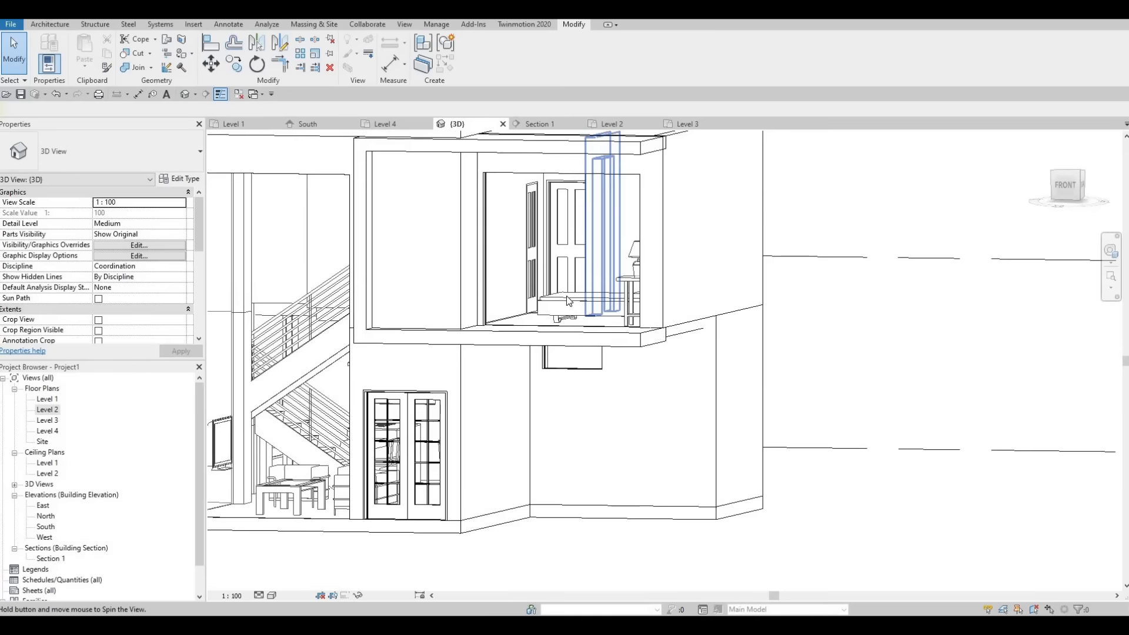
scroll(610, 177, up, 2)
middle_drag(611, 177, 577, 218)
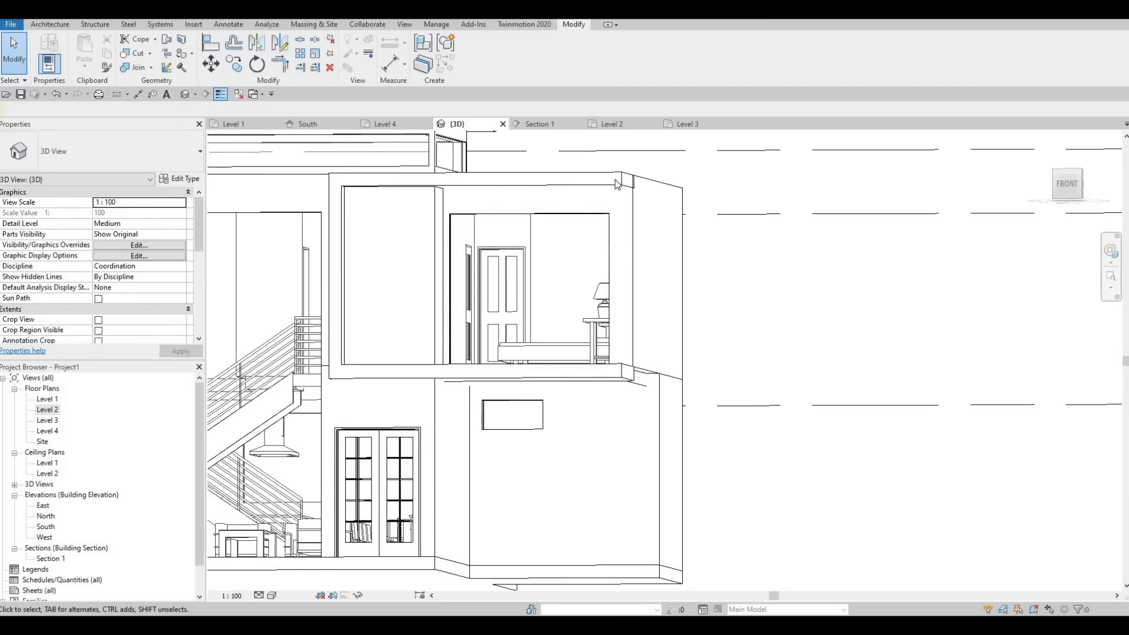
click(635, 181)
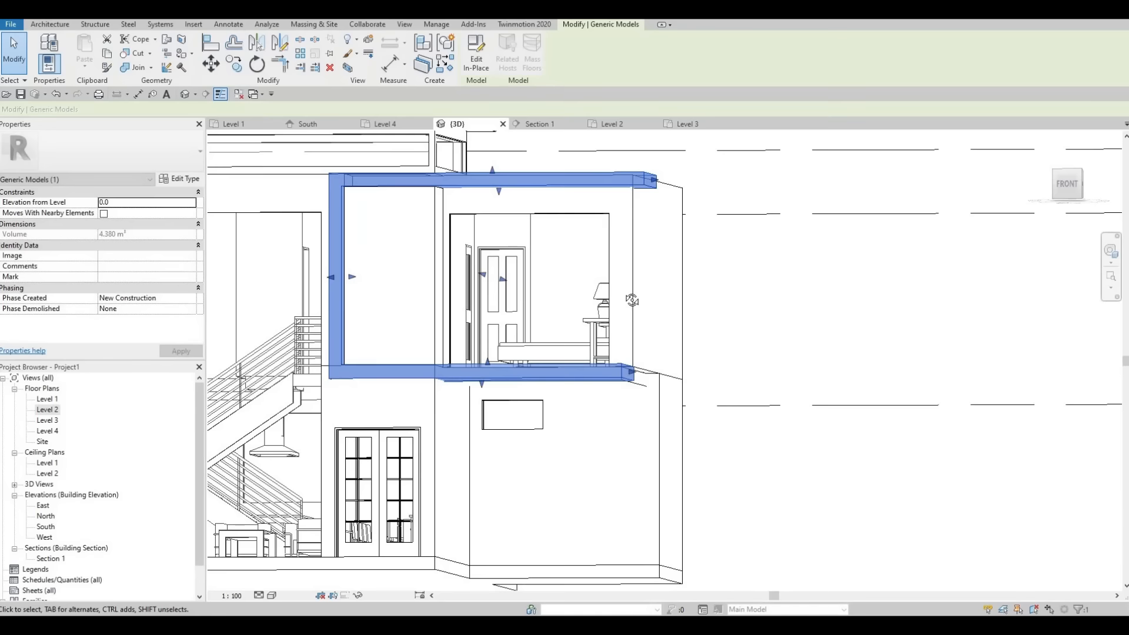
scroll(631, 299, up, 2)
shift+middle_drag(626, 276, 629, 236)
scroll(633, 353, down, 1)
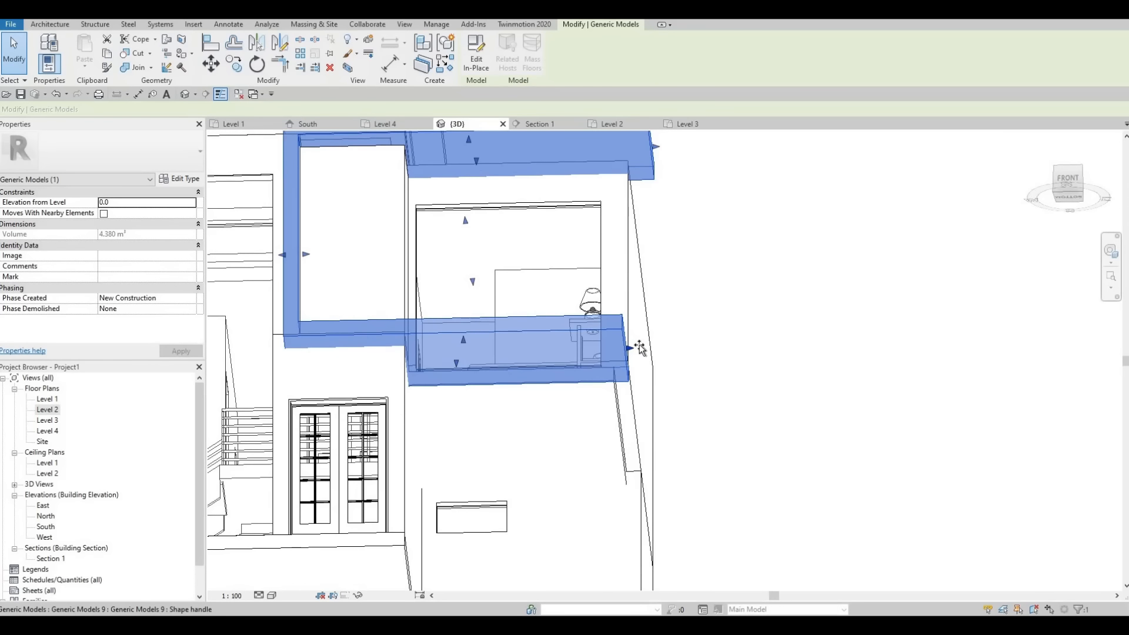
drag(639, 348, 635, 373)
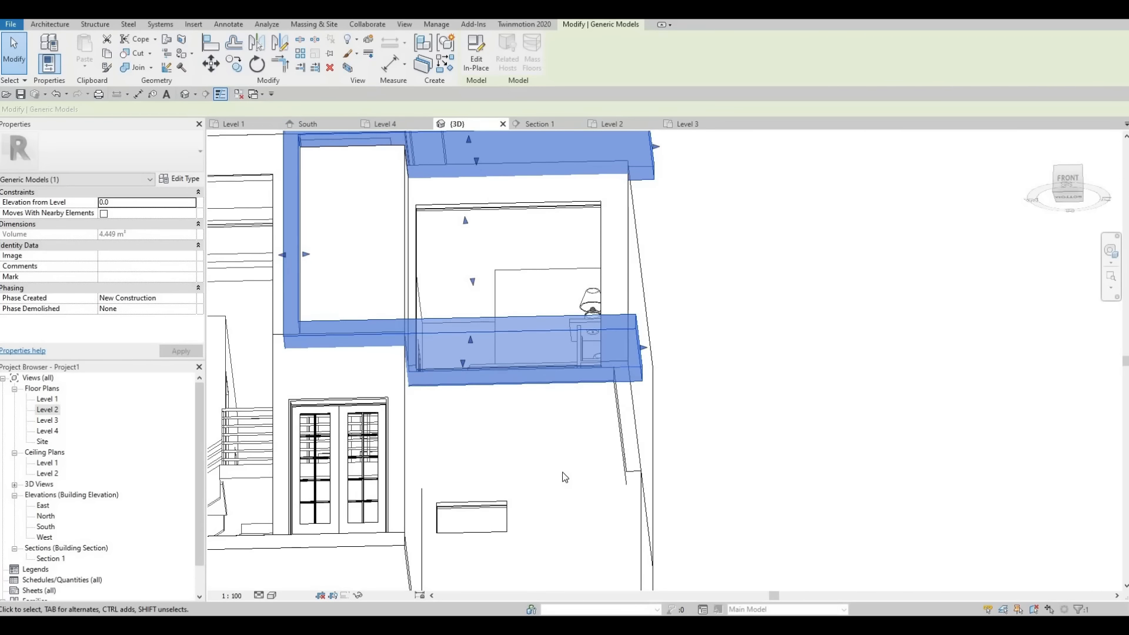
shift+middle_drag(562, 472, 563, 445)
scroll(564, 445, down, 1)
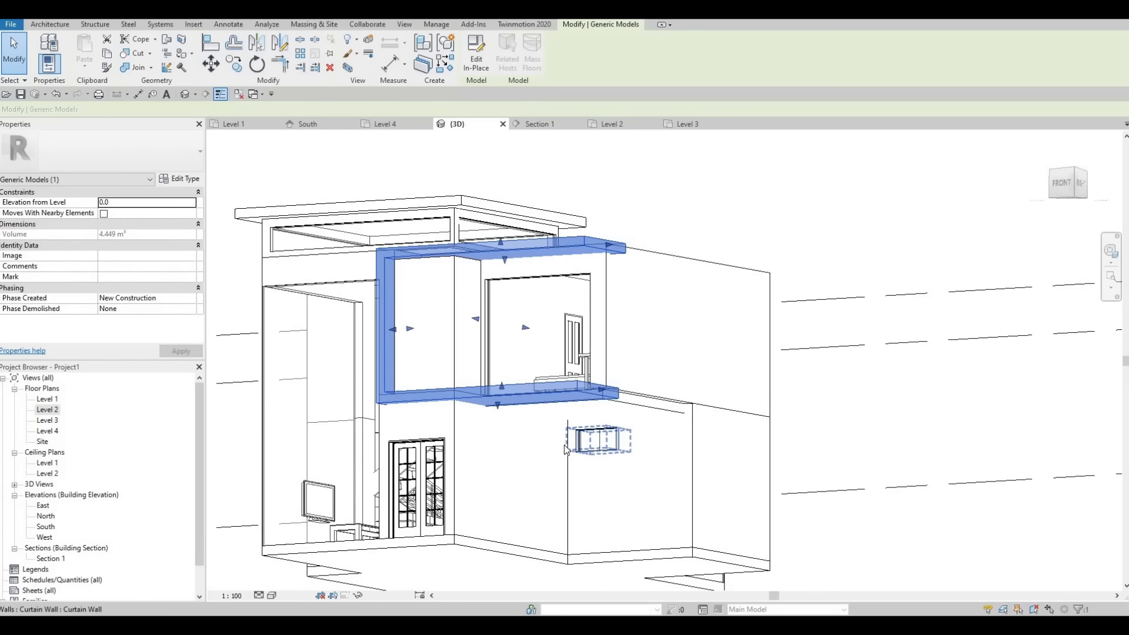
Step: Align the free end faces of the balcony frame's upper and lower slabs with each other
key(Escape)
key(a)
key(l)
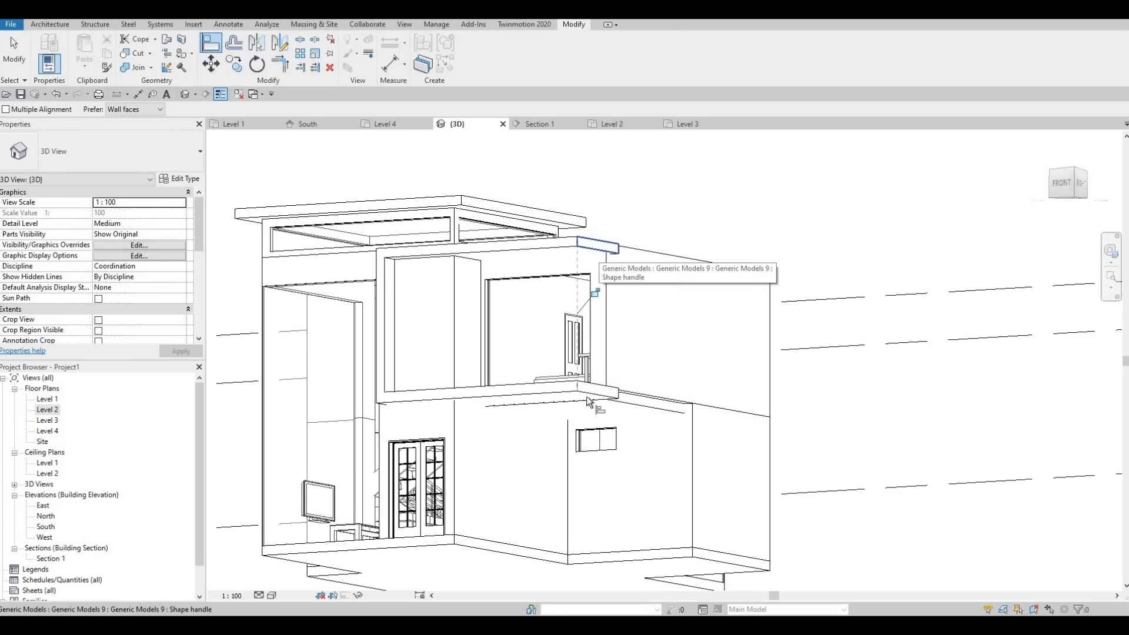
shift+middle_drag(656, 360, 531, 366)
key(Escape)
Step: Open the FLOOR 2 boundary for editing and show the bedroom's outer wall in the Level 2 floor plan
shift+middle_drag(588, 410, 592, 330)
shift+middle_drag(641, 395, 579, 315)
shift+middle_drag(794, 390, 781, 404)
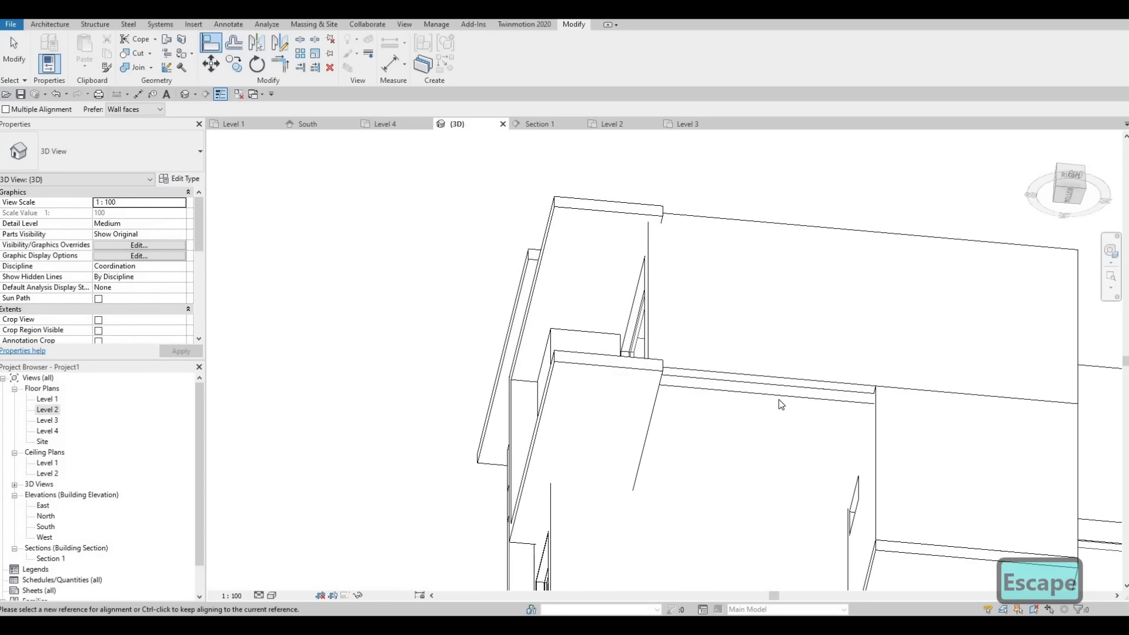
scroll(781, 403, up, 2)
key(Escape)
click(634, 345)
middle_drag(634, 344, 419, 270)
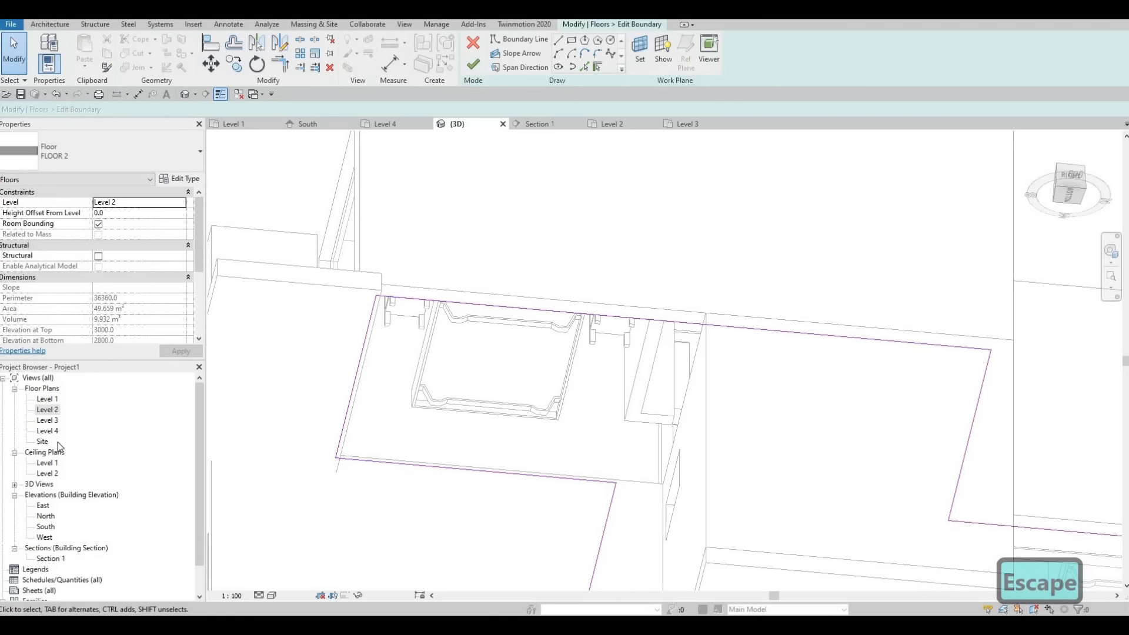
double_click(47, 410)
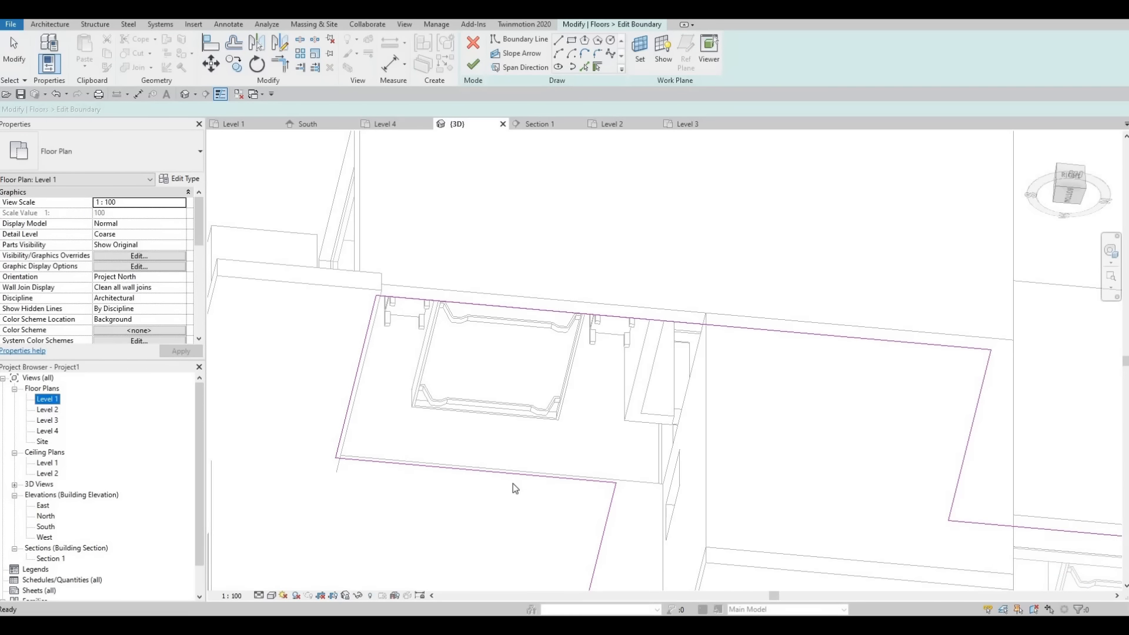
scroll(573, 268, up, 6)
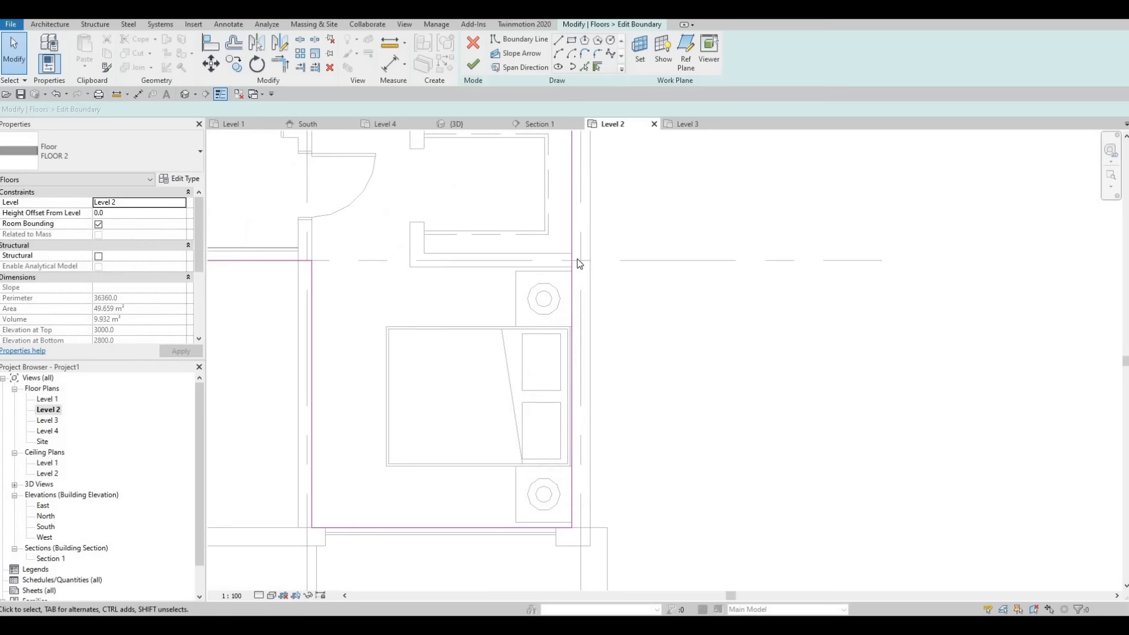
mouse_move(568, 265)
middle_down()
mouse_move(559, 273)
mouse_move(550, 257)
middle_up()
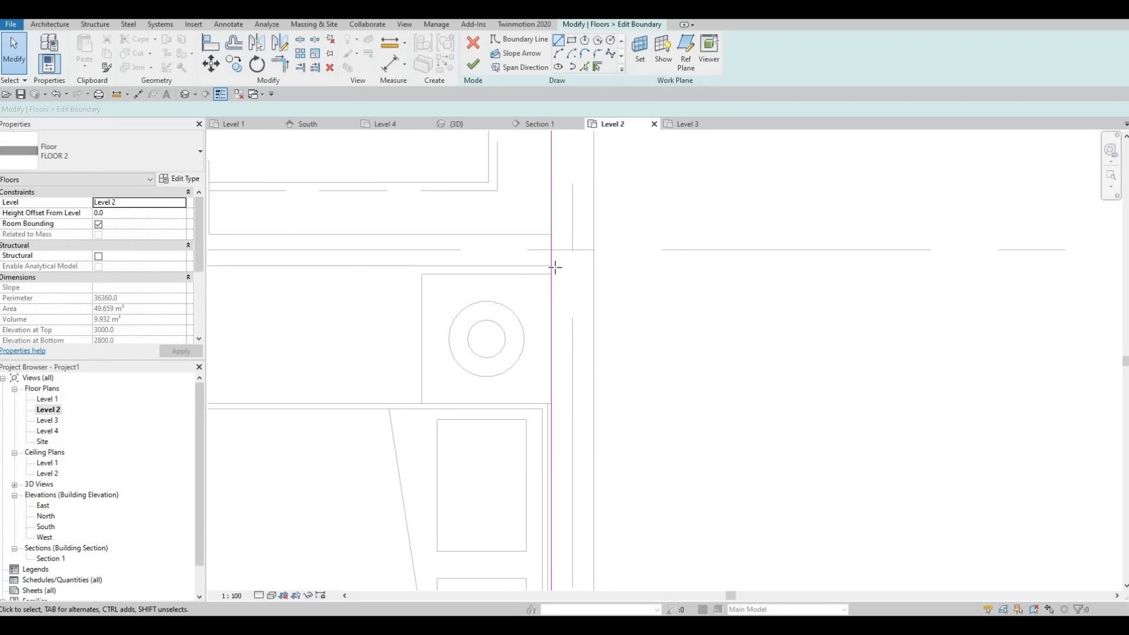
Step: Sketch floor boundary lines from the interior wall's face out to the exterior wall's outer face and along it to the balcony corner
key(l)
key(i)
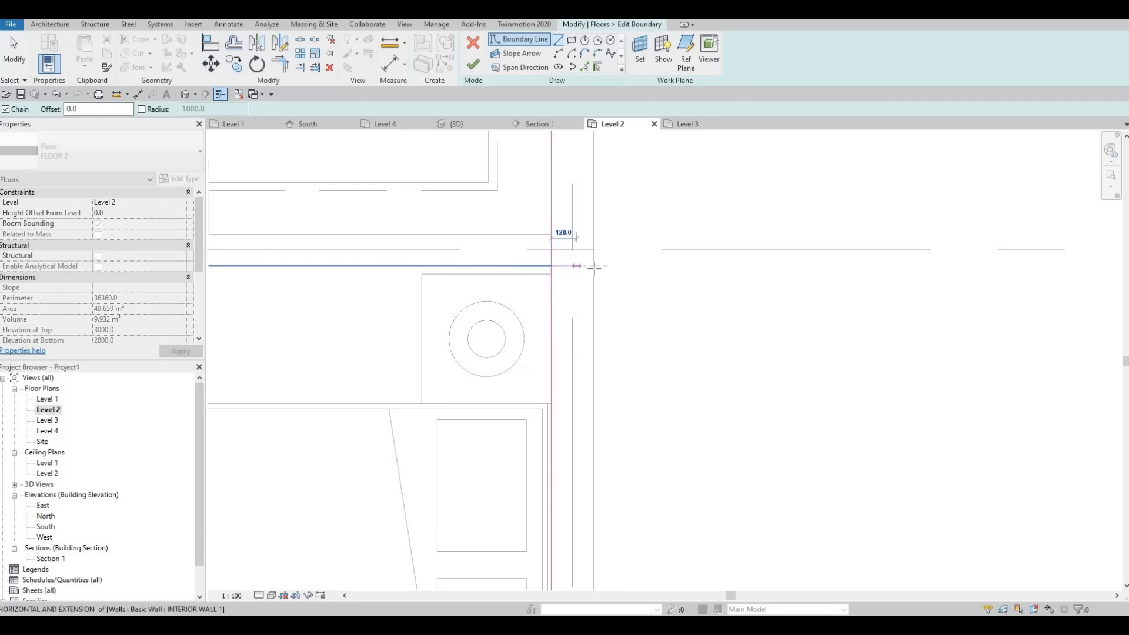
click(594, 267)
middle_drag(593, 423, 593, 242)
scroll(585, 377, down, 2)
middle_drag(608, 488, 607, 295)
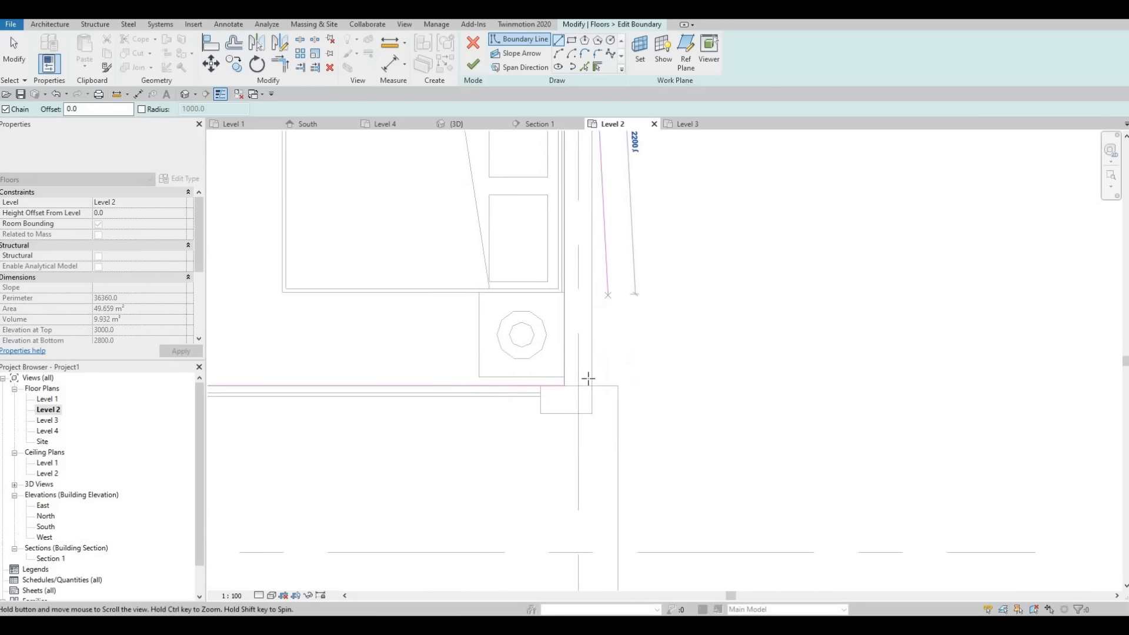
click(590, 383)
key(Escape)
key(Escape)
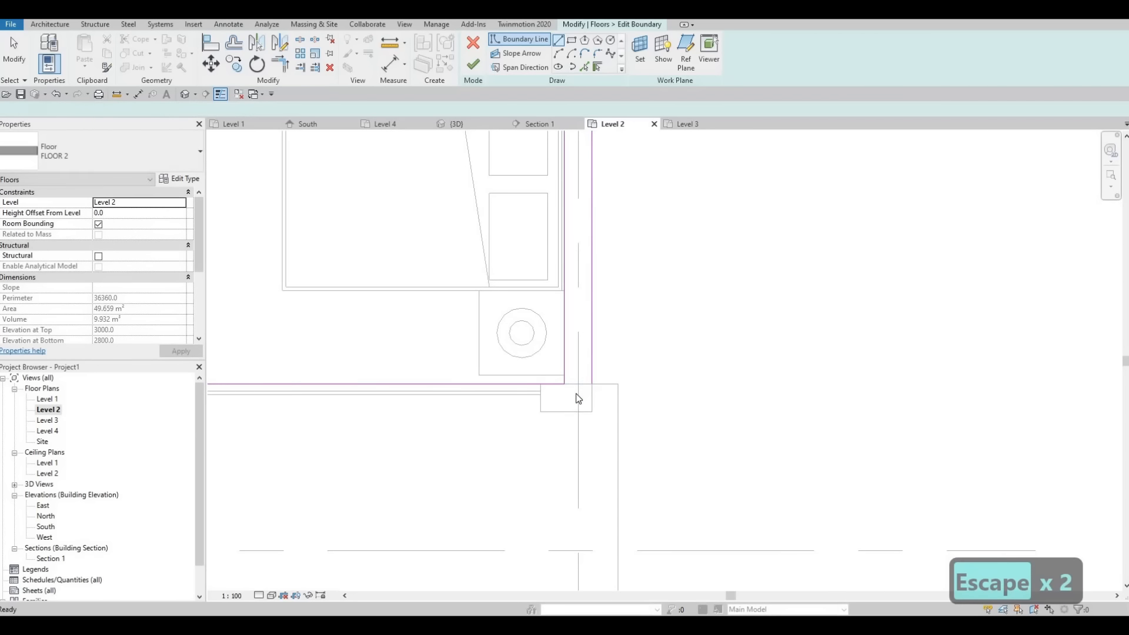
Step: Trim the floor boundary to a closed outline along the new outer line, finish the sketch and return to the 3D view
key(t)
key(r)
click(556, 385)
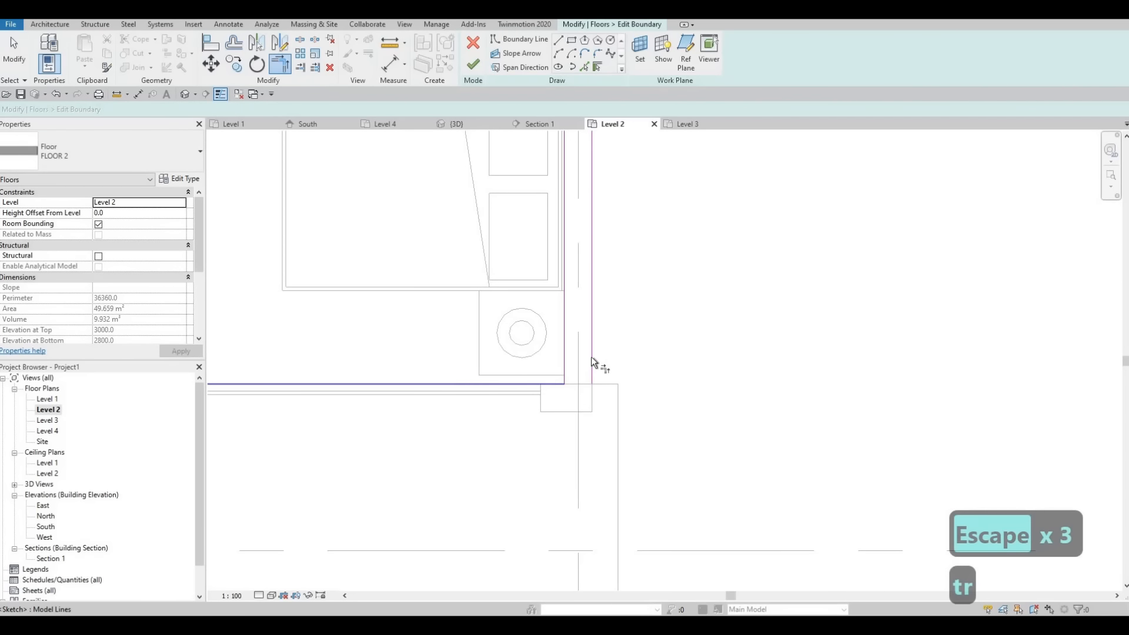
click(591, 357)
scroll(536, 282, down, 3)
middle_drag(559, 144, 479, 307)
scroll(535, 381, up, 1)
scroll(527, 412, down, 1)
key(Escape)
key(Escape)
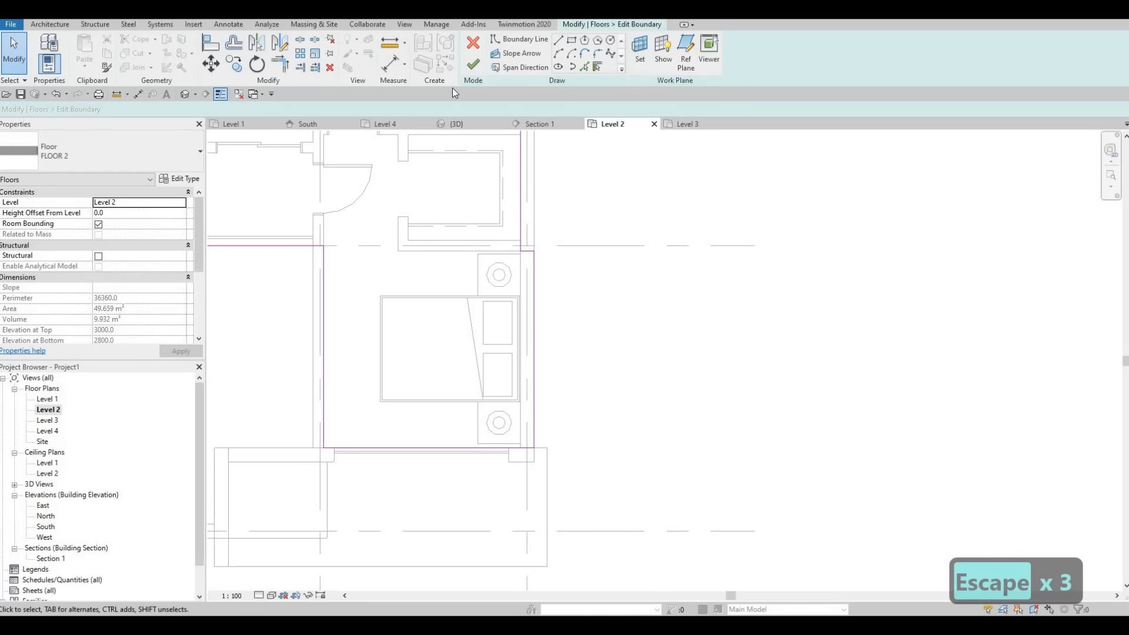
click(186, 95)
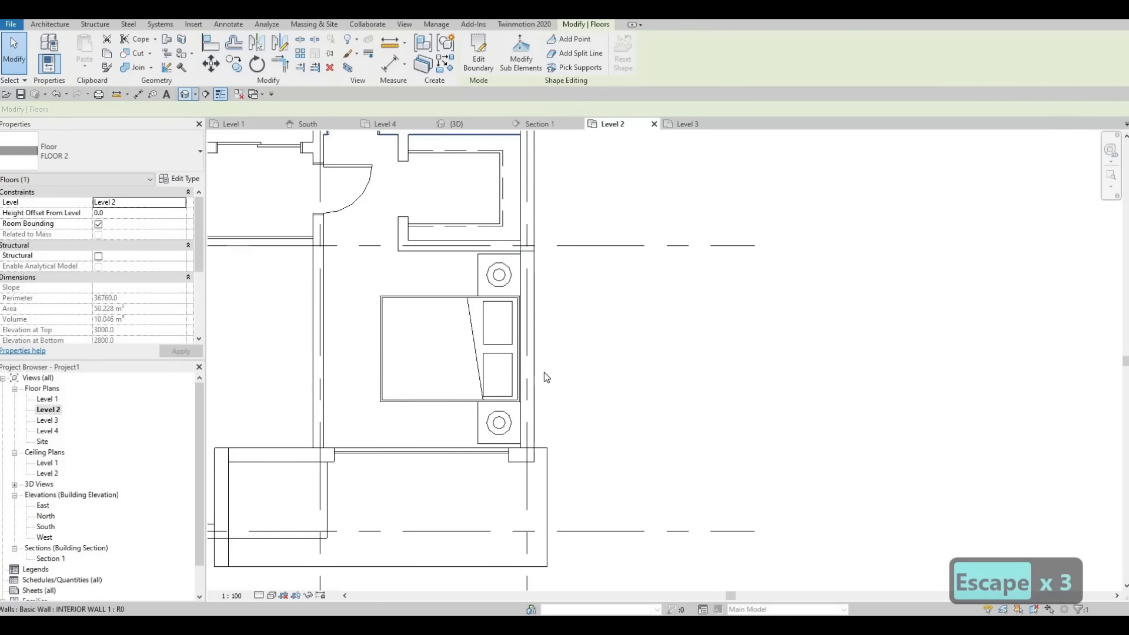
Step: Reopen the FLOOR 2 boundary, align its short step edge with the exterior wall face below, and finish the sketch
shift+middle_drag(566, 361, 645, 351)
click(645, 351)
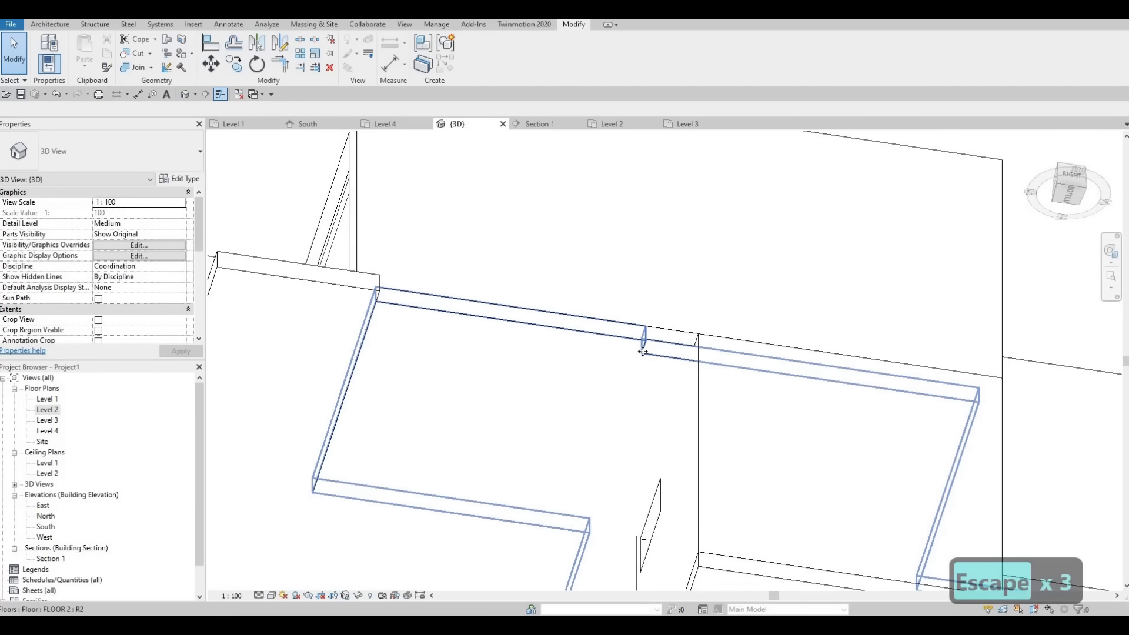
double_click(651, 362)
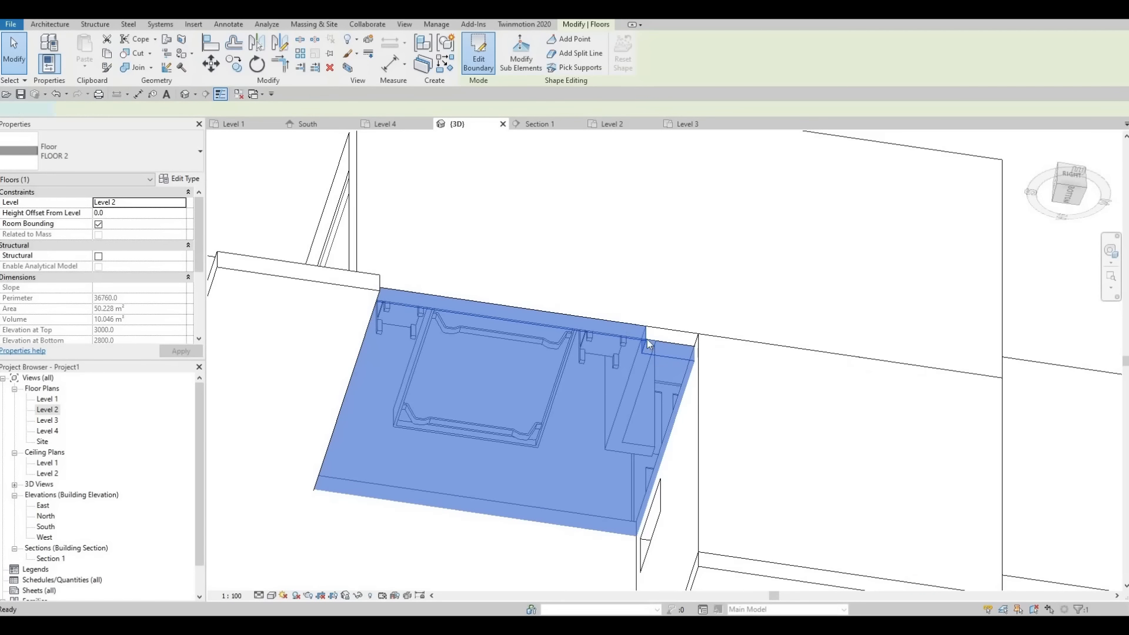
scroll(700, 340, up, 2)
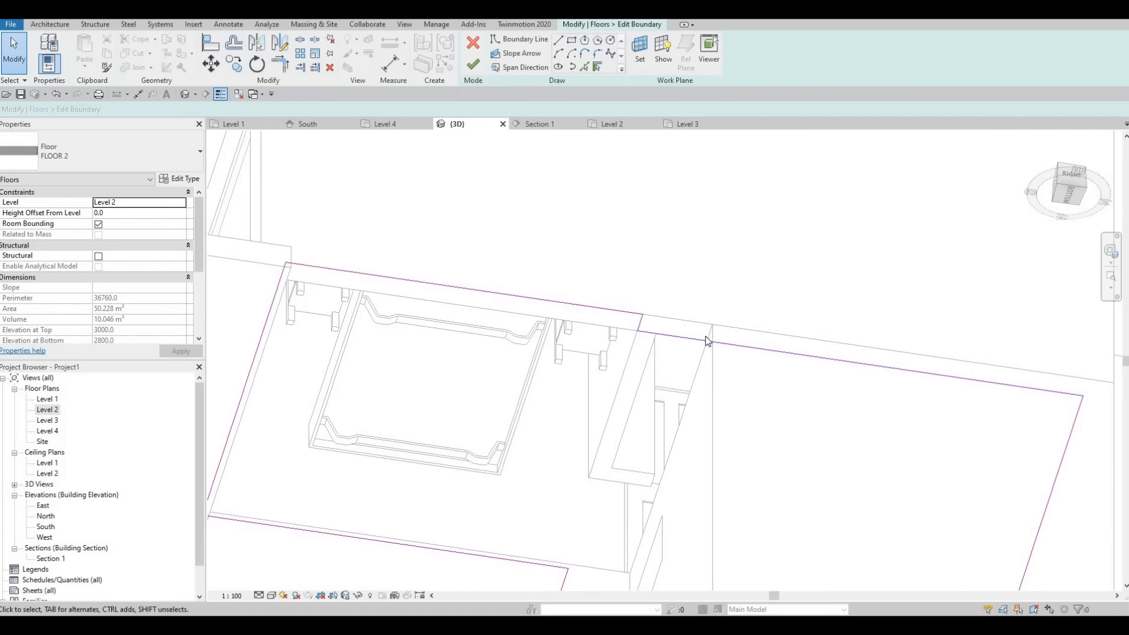
key(l)
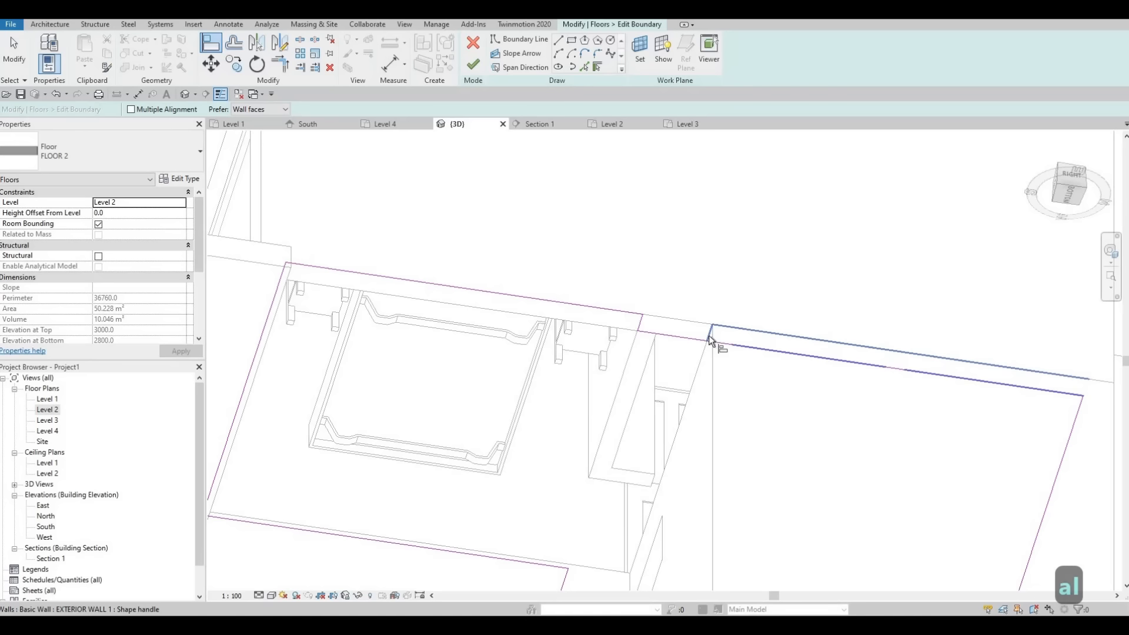
key(Tab)
key(Tab)
key(Tab)
key(Tab)
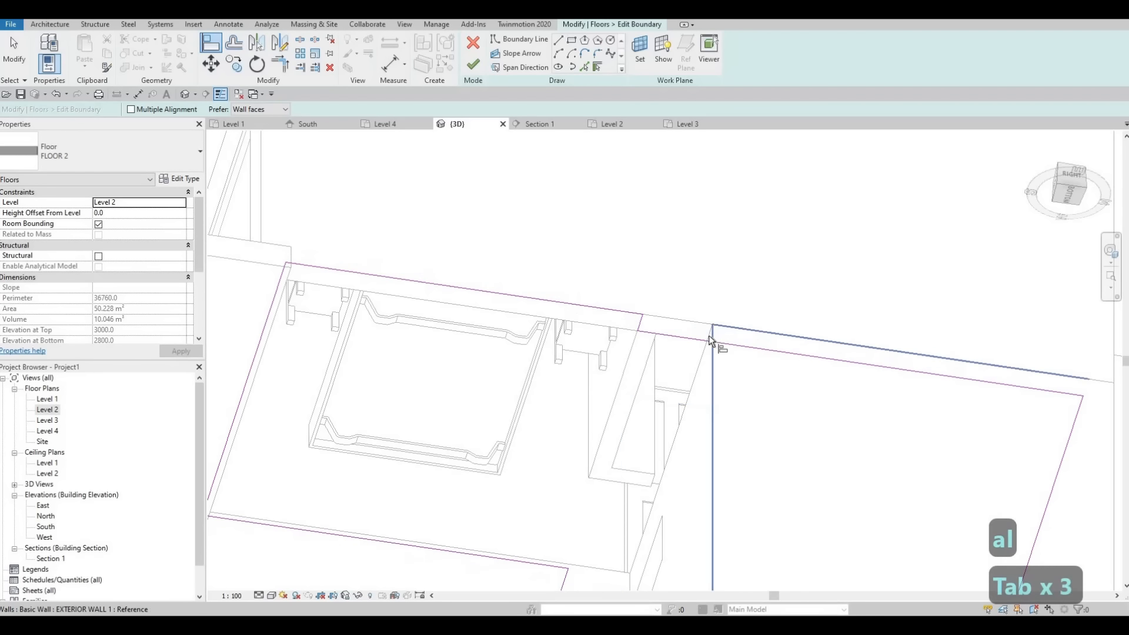
key(Tab)
key(Tab)
key(Tab)
key(Tab)
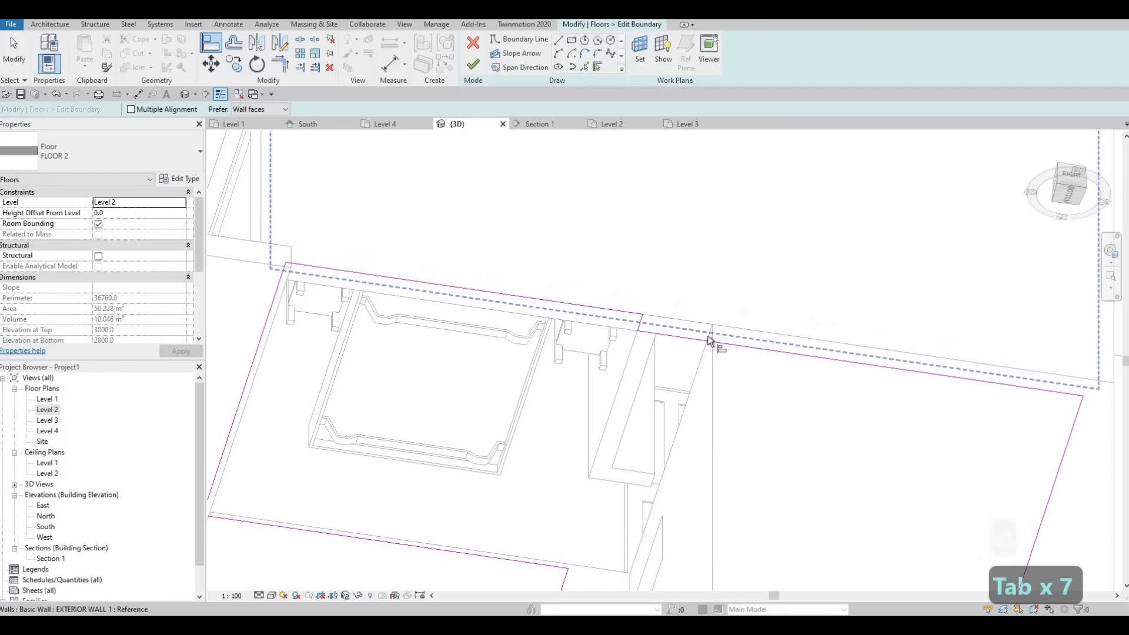
click(641, 325)
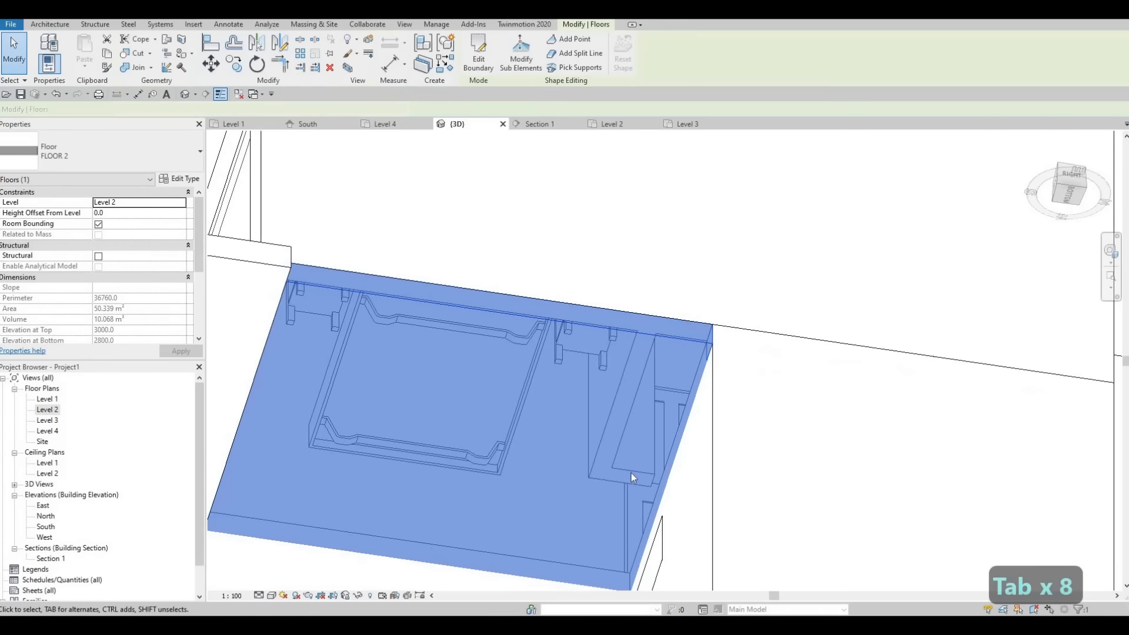
Step: Examine the extended Level 2 floor, the balcony and its lumber block from several angles in the 3D view
key(Escape)
key(Escape)
shift+middle_drag(726, 529, 759, 379)
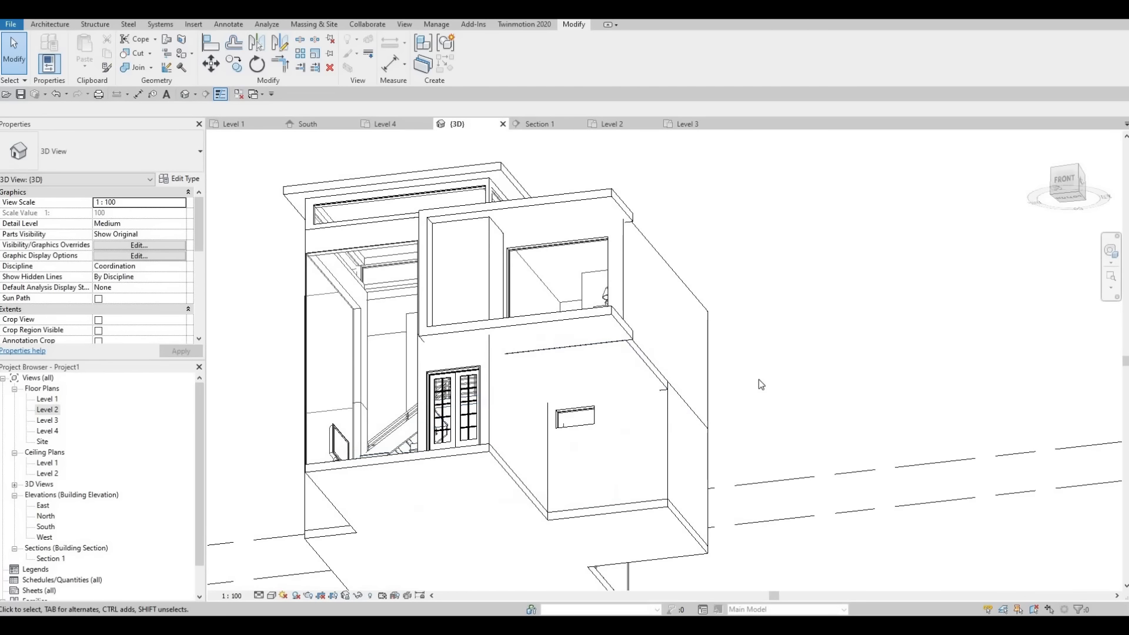
scroll(764, 424, up, 6)
shift+middle_drag(674, 469, 629, 520)
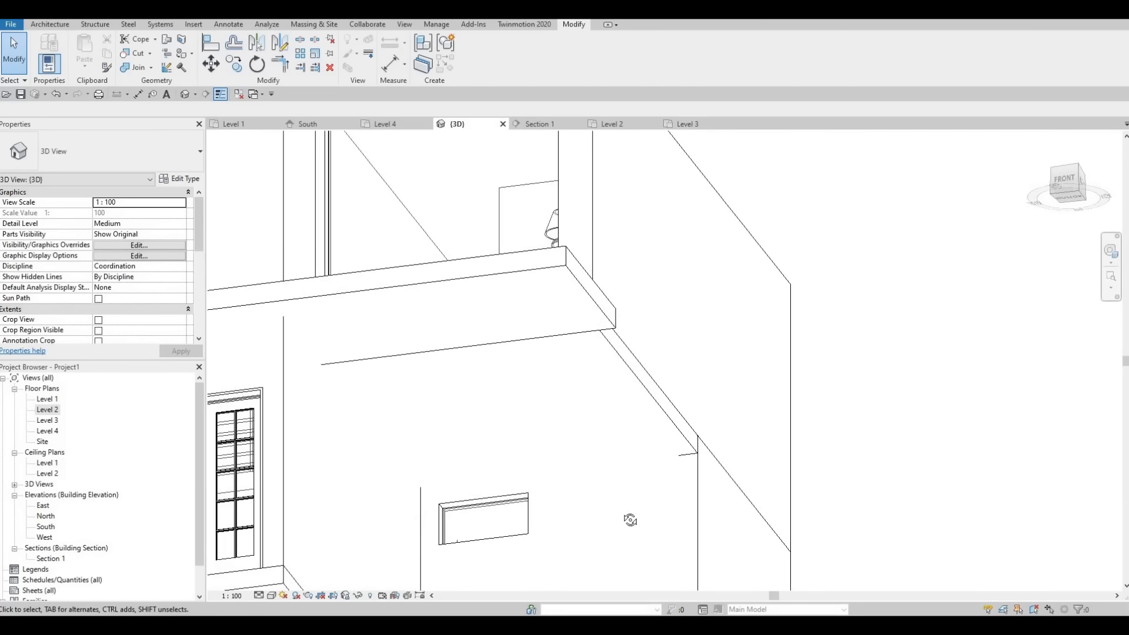
scroll(635, 517, down, 3)
shift+middle_drag(686, 363, 683, 454)
scroll(650, 427, down, 2)
middle_drag(547, 529, 590, 400)
scroll(587, 431, up, 4)
shift+middle_drag(580, 284, 586, 276)
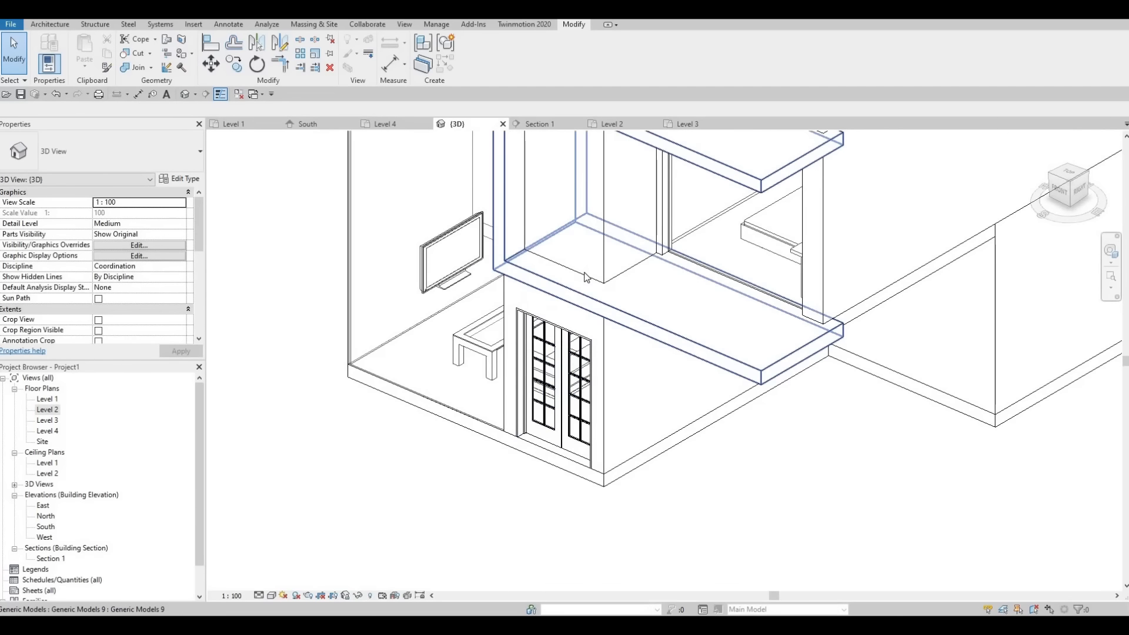
click(560, 186)
scroll(558, 174, up, 1)
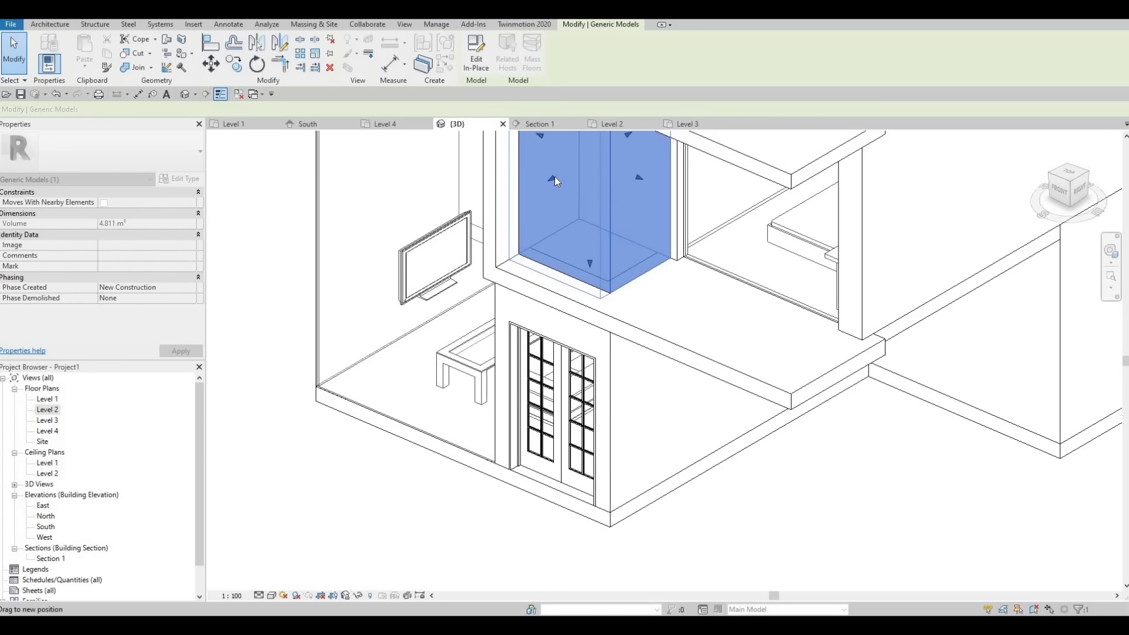
key(Escape)
key(Escape)
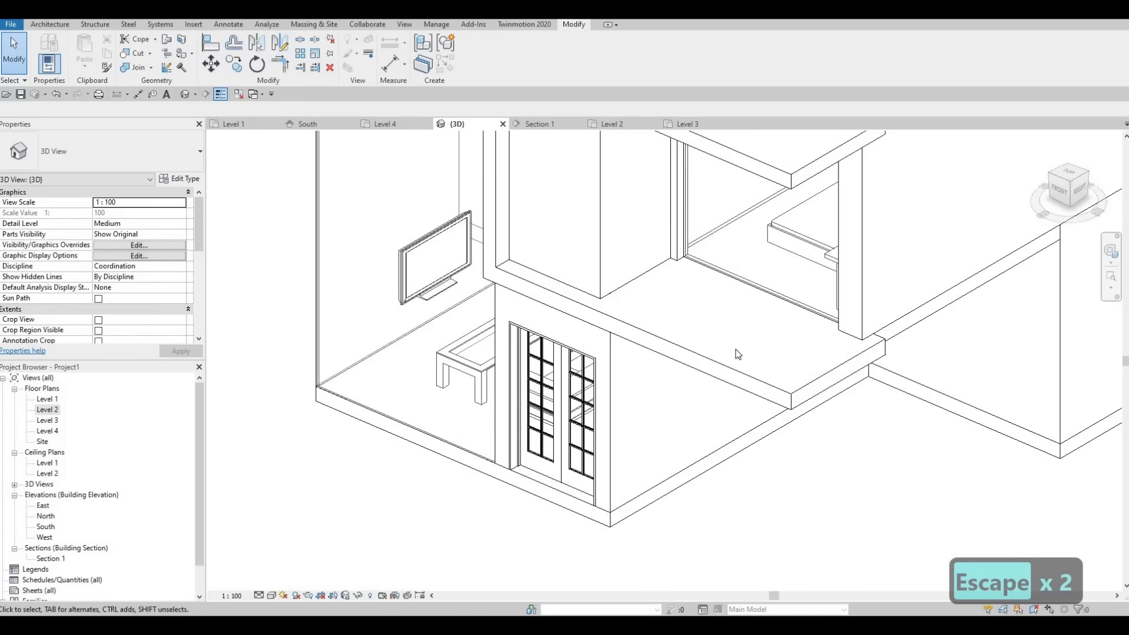
scroll(729, 348, down, 2)
scroll(561, 347, up, 1)
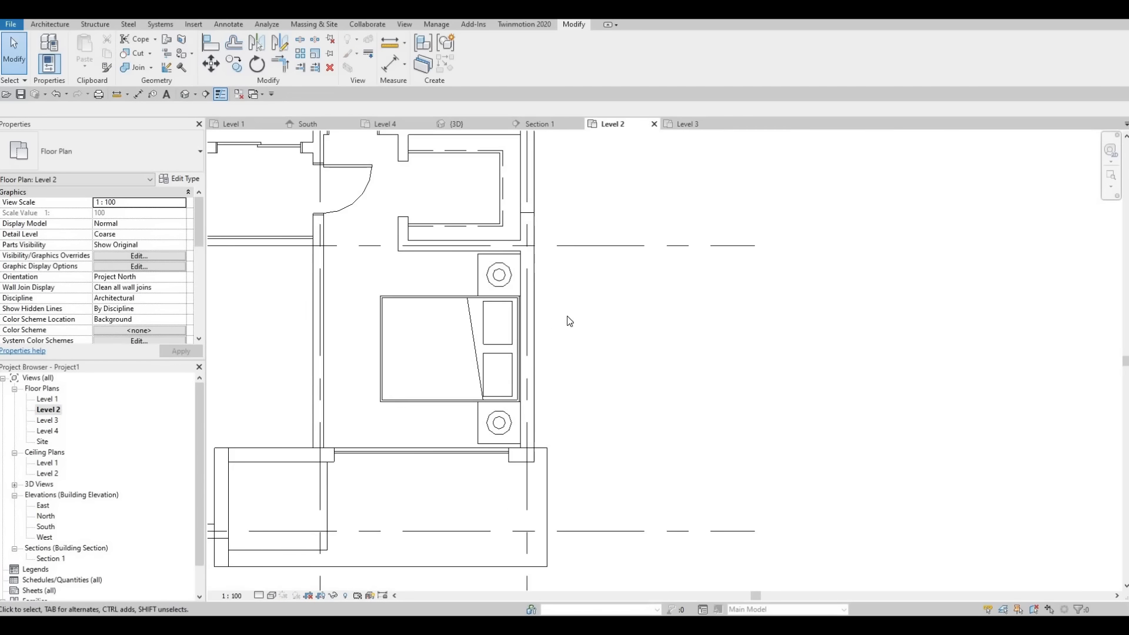
Step: Start a 900mm Rectangular railing in the Level 2 plan and sketch its 1200 mm side path outward from the balcony's wall end
middle_drag(335, 164, 422, 163)
scroll(423, 162, down, 1)
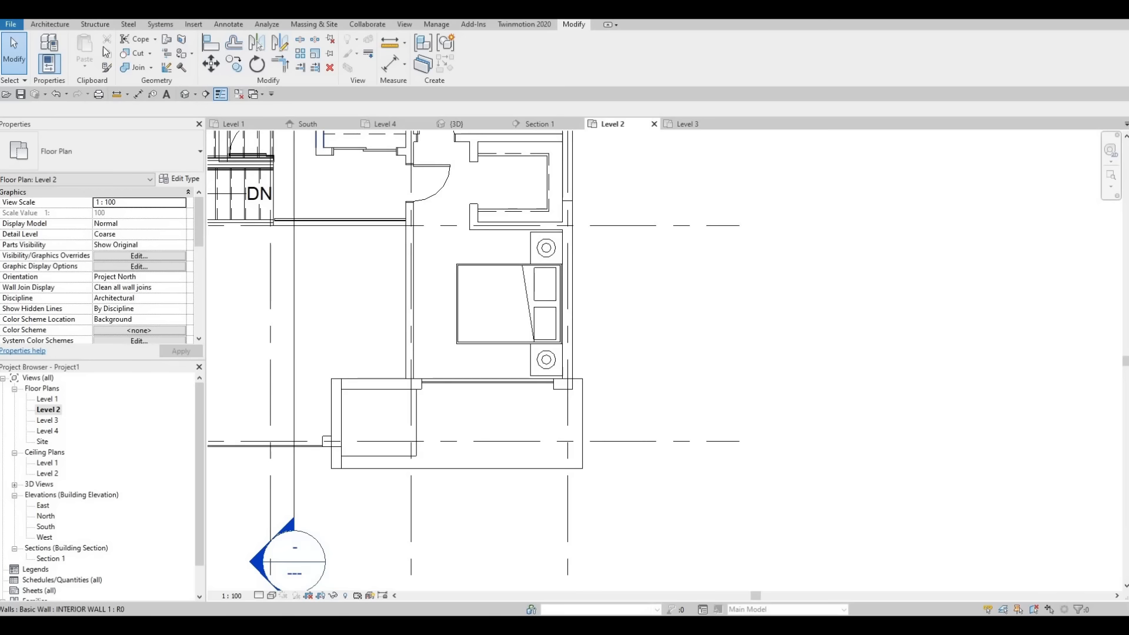
click(54, 24)
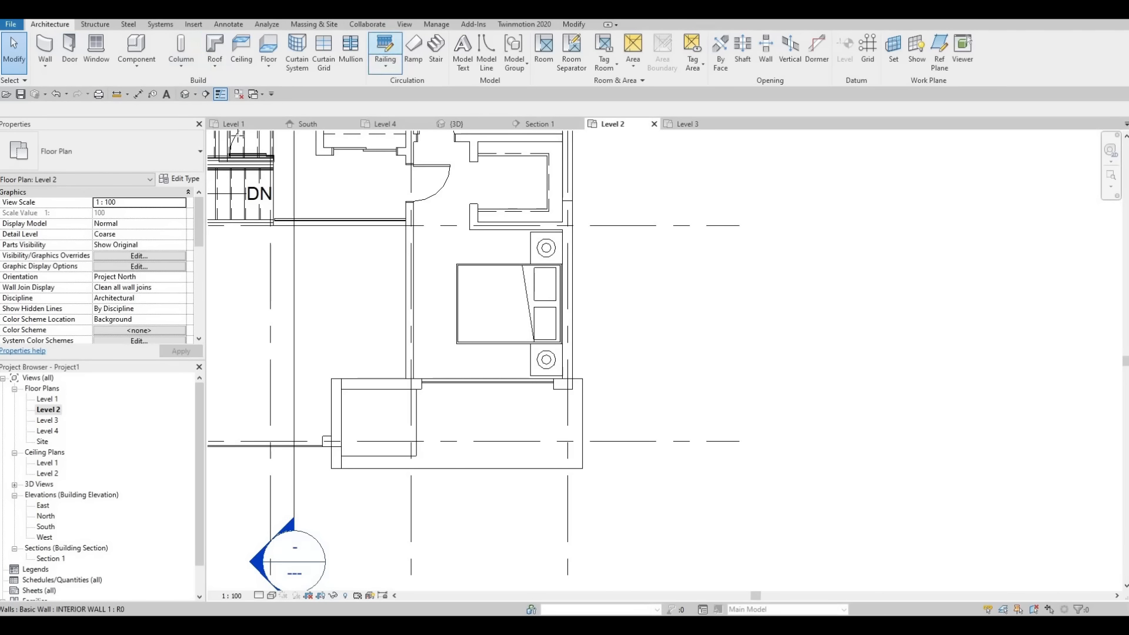
click(385, 50)
click(165, 159)
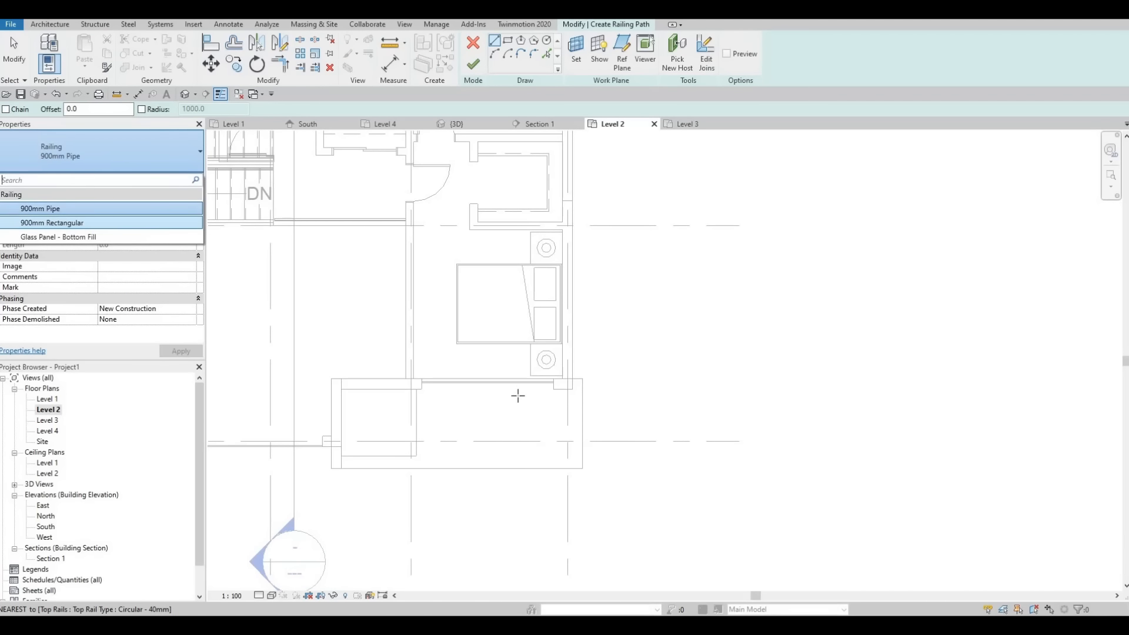
scroll(561, 393, up, 3)
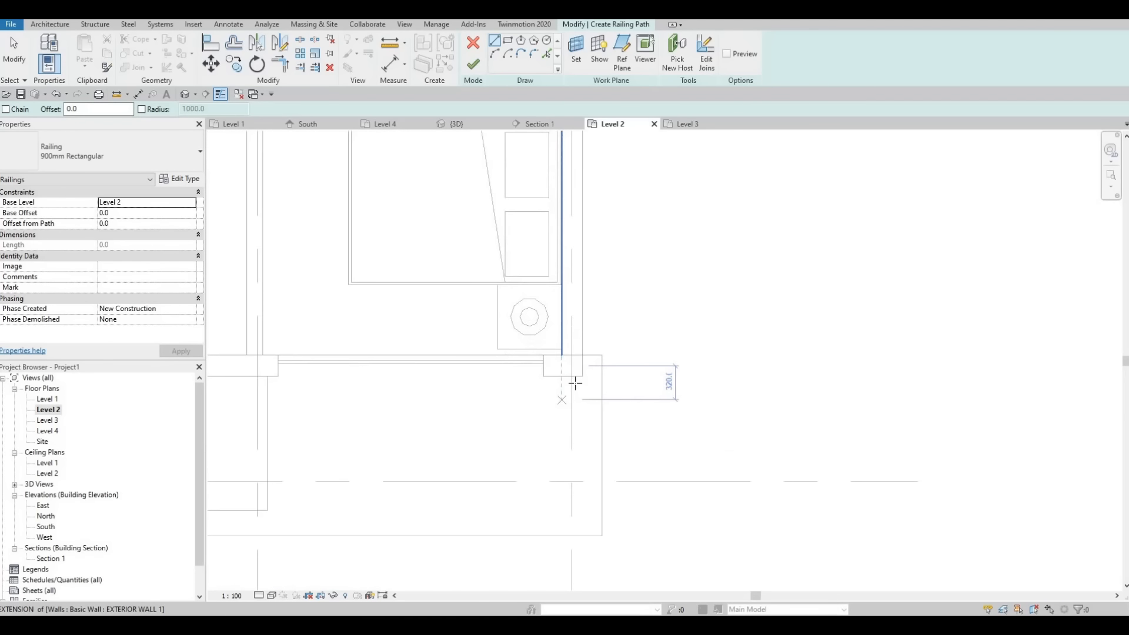
scroll(577, 379, up, 2)
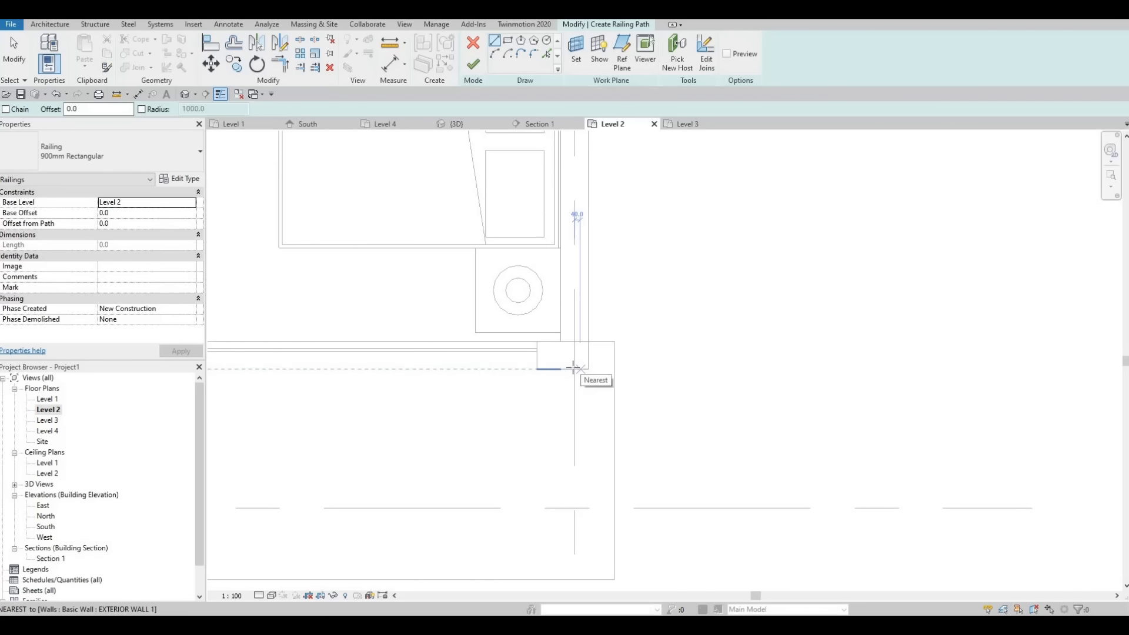
click(576, 370)
middle_drag(577, 490, 599, 356)
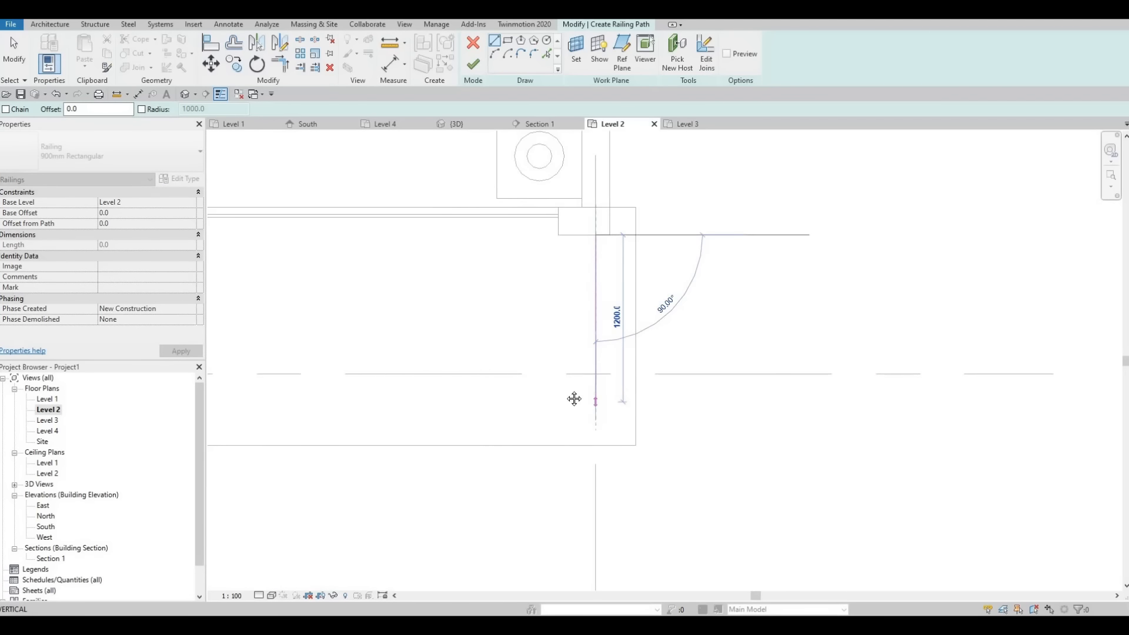
click(574, 399)
Step: Sketch the 2890 mm front path from the lumber block to the end of the side path and finish the balcony railing
scroll(657, 386, down, 1)
middle_drag(330, 401, 610, 378)
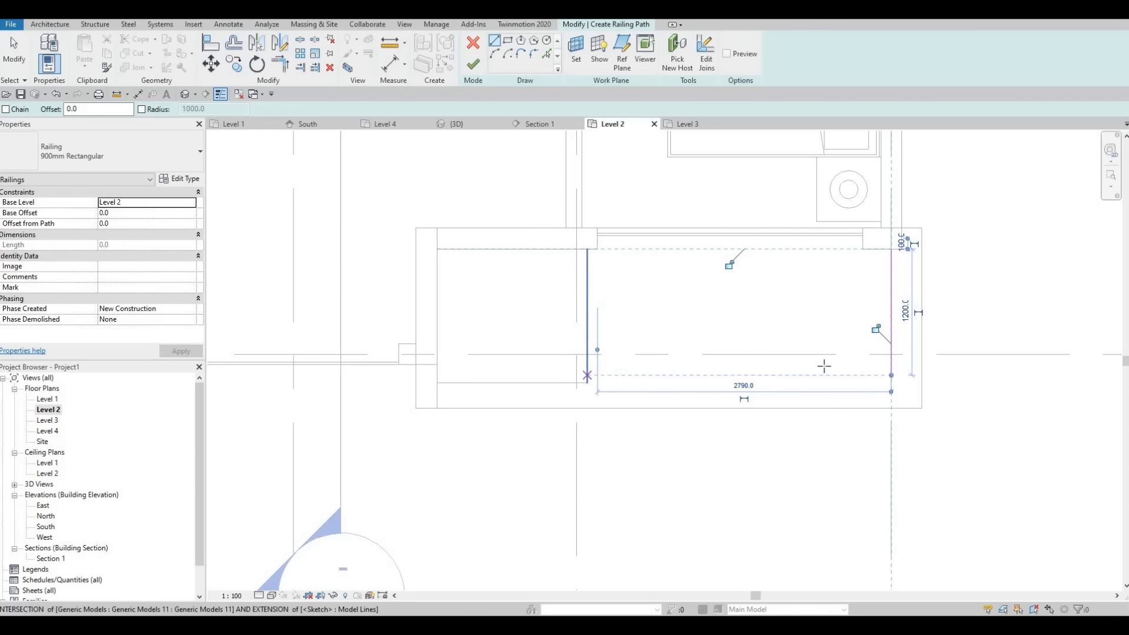
click(587, 375)
click(781, 385)
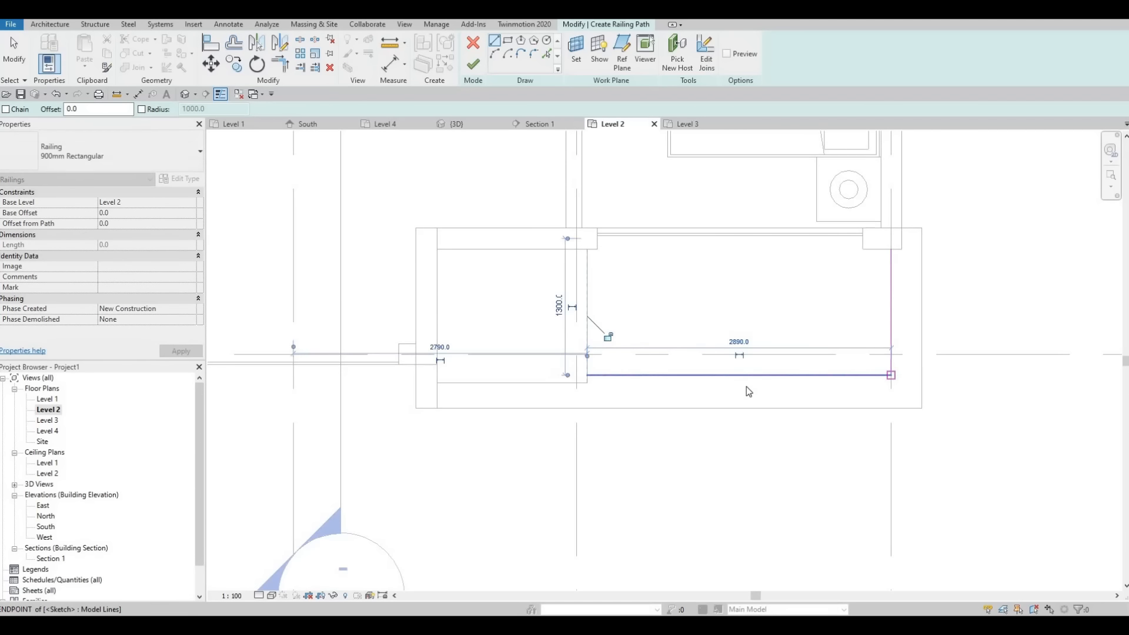
key(Escape)
key(Escape)
key(Escape)
click(472, 63)
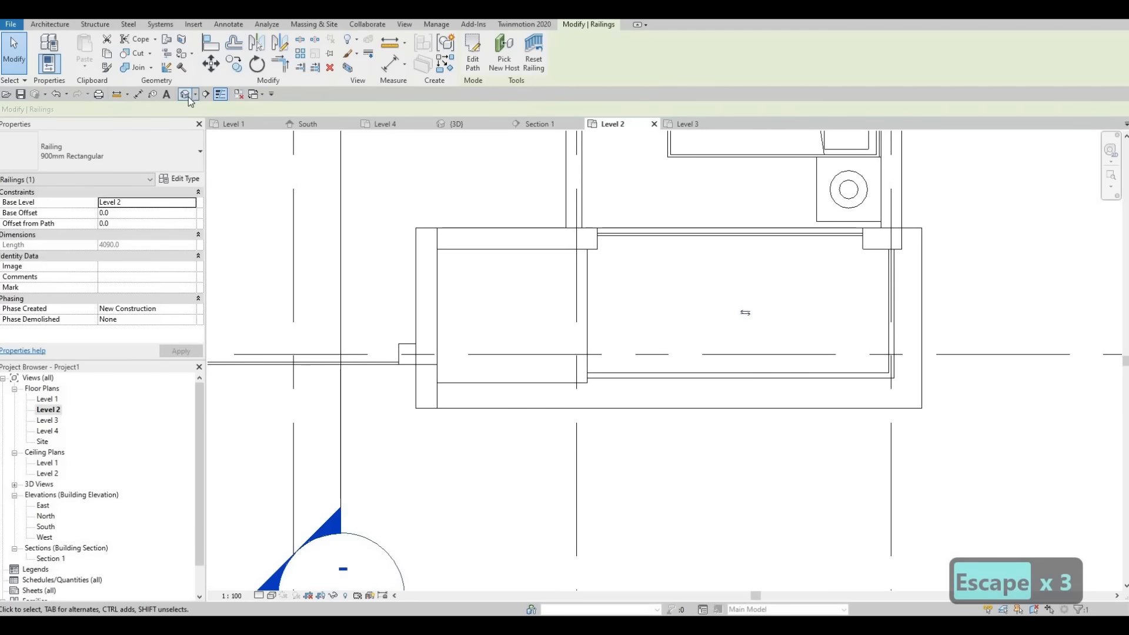
Step: Show the balcony in 3D and change its railing type to 900mm Pipe
middle_drag(751, 327, 631, 324)
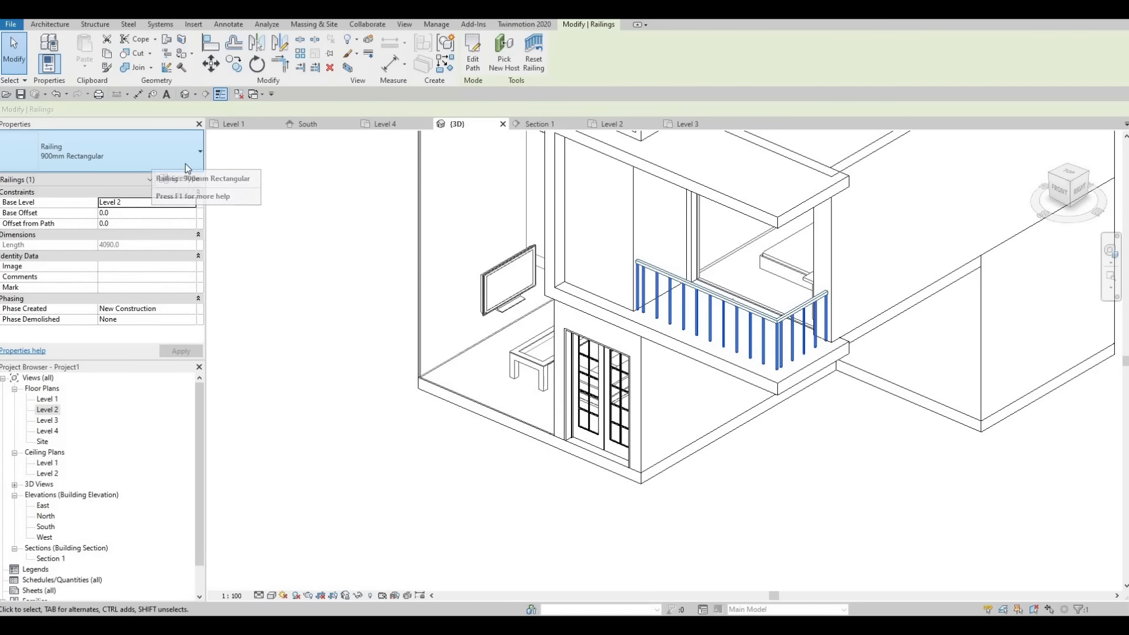
click(168, 167)
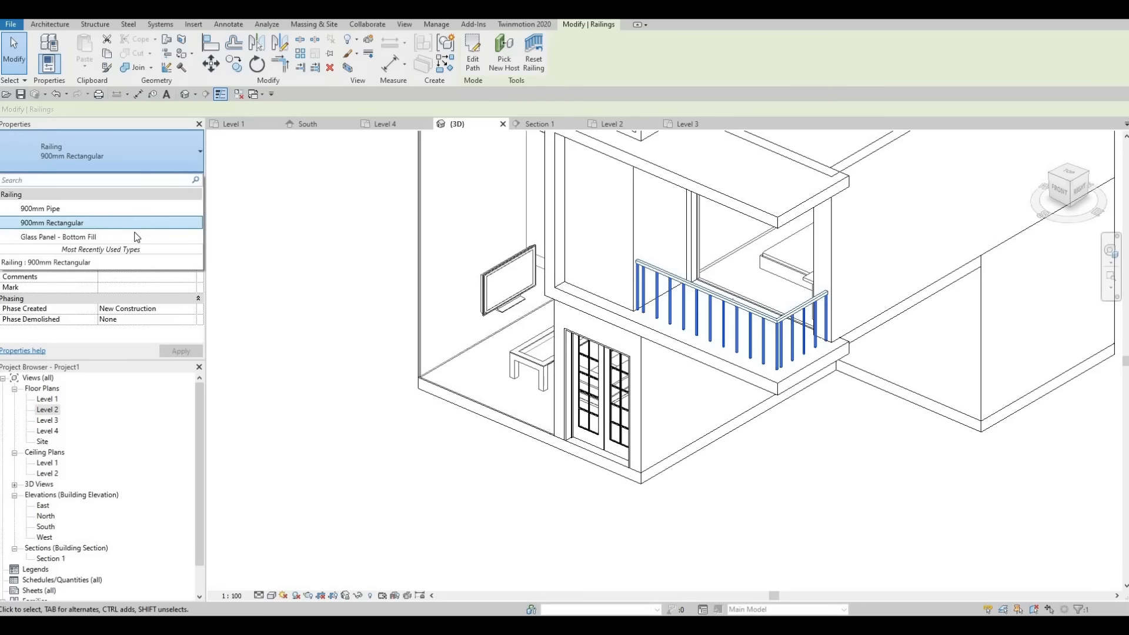
click(105, 210)
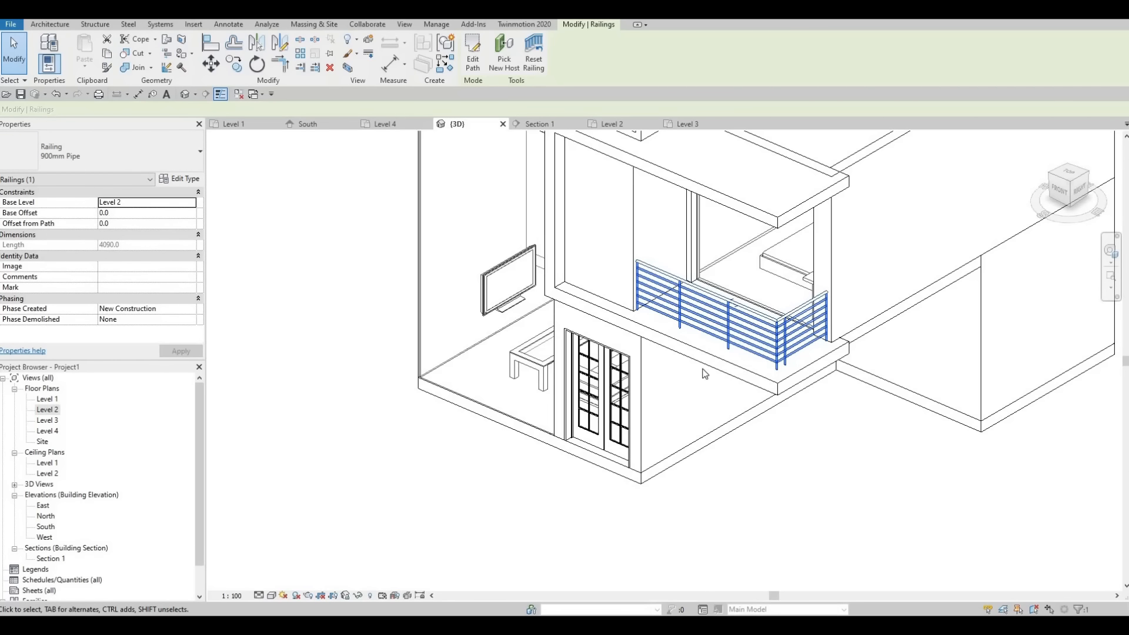
key(Escape)
key(Escape)
Step: Change the balcony railing's type back to 900mm Rectangular
scroll(788, 340, up, 4)
shift+middle_drag(788, 339, 791, 385)
scroll(714, 390, down, 2)
shift+middle_drag(659, 386, 710, 389)
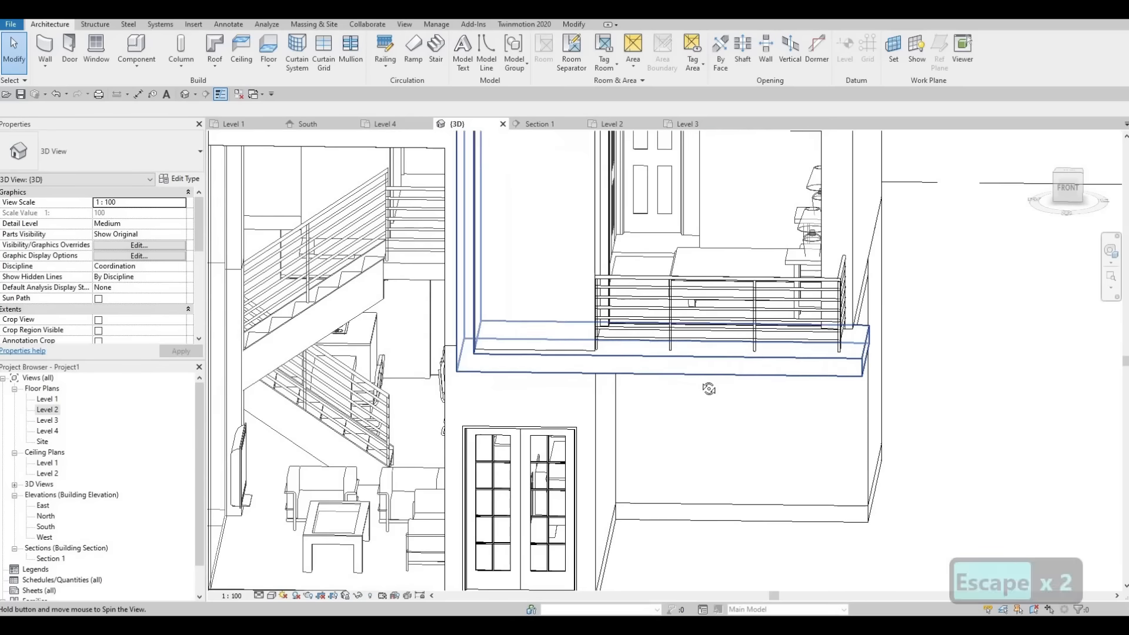
shift+middle_drag(635, 366, 745, 305)
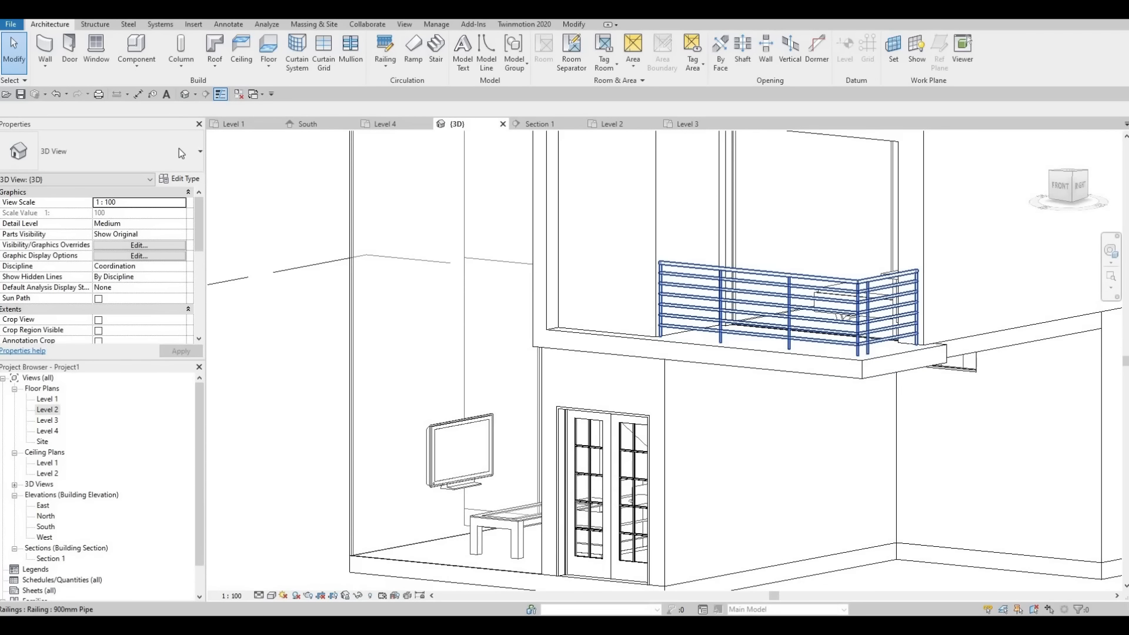
click(151, 167)
click(113, 236)
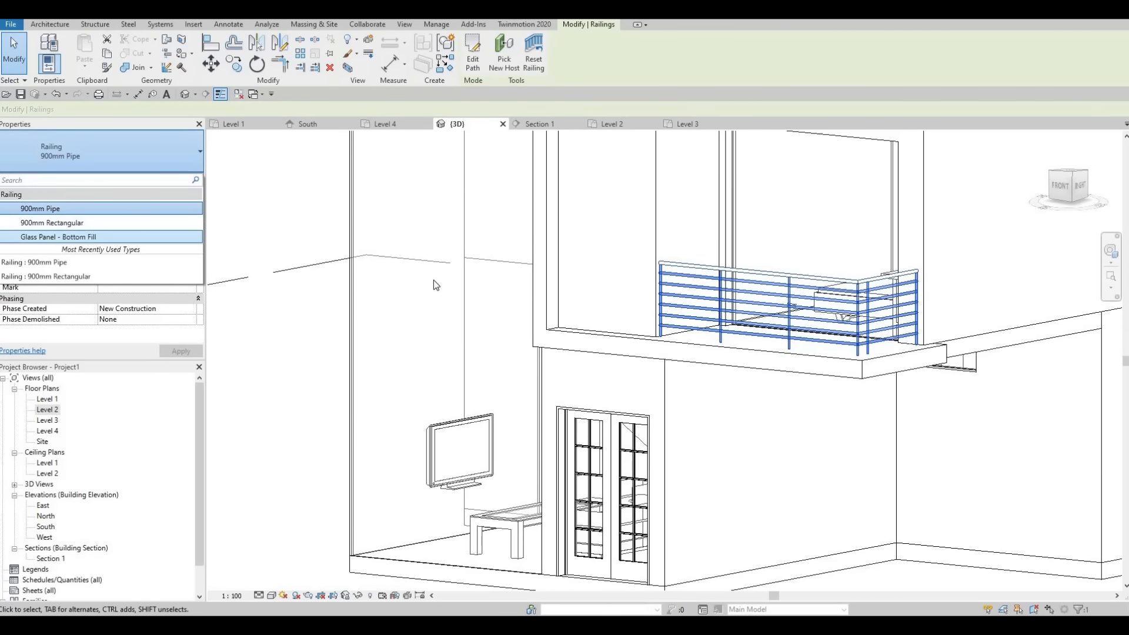
key(Escape)
Step: Examine the balcony railing and the whole house from the front and sides
shift+middle_drag(468, 365, 692, 303)
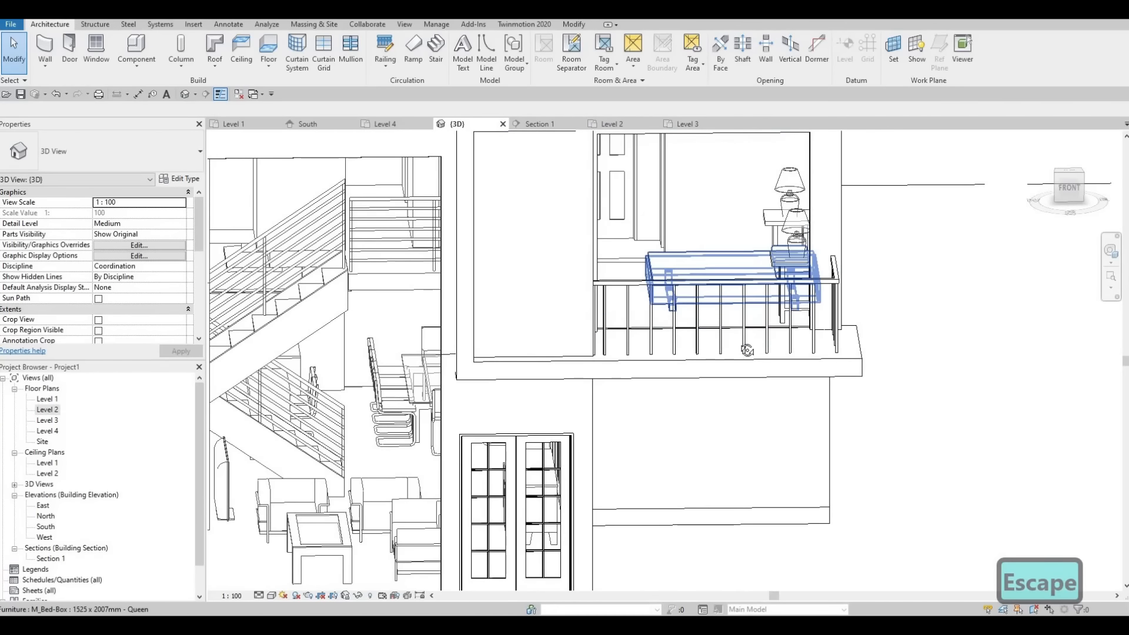
shift+middle_drag(784, 358, 670, 360)
scroll(670, 360, down, 2)
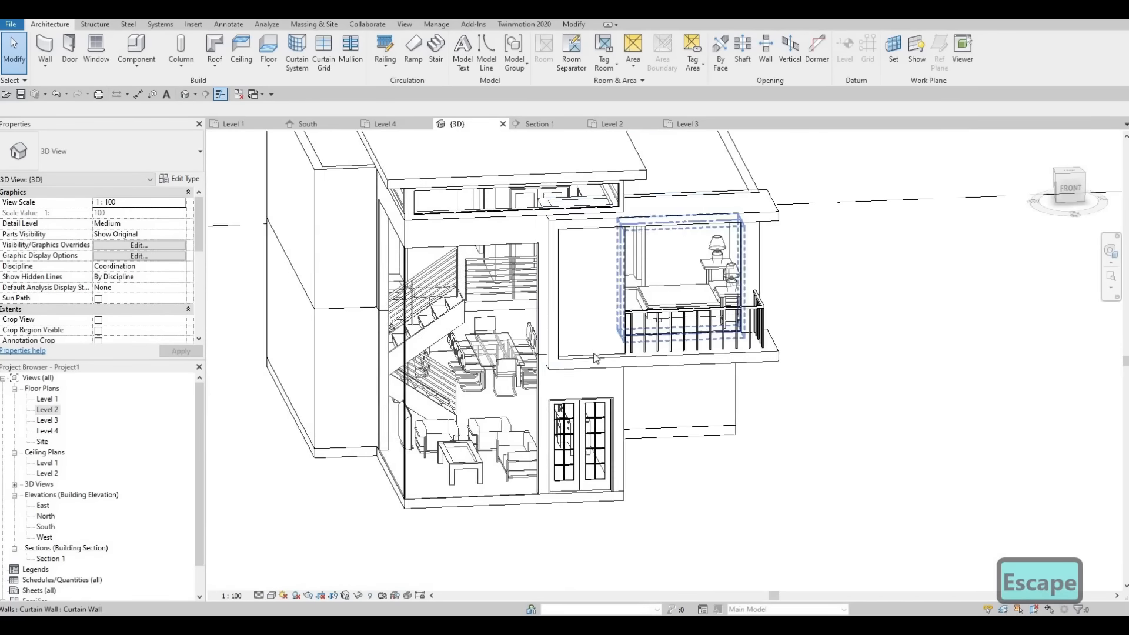
shift+middle_drag(596, 358, 377, 380)
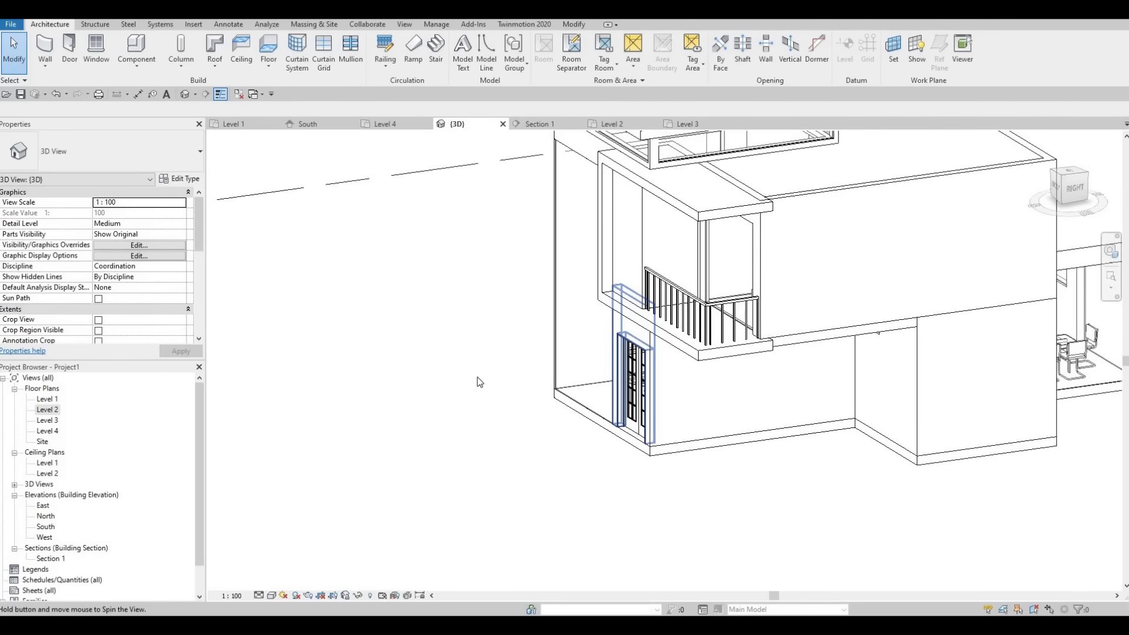
shift+middle_drag(479, 382, 704, 435)
scroll(478, 487, up, 1)
middle_drag(625, 468, 717, 493)
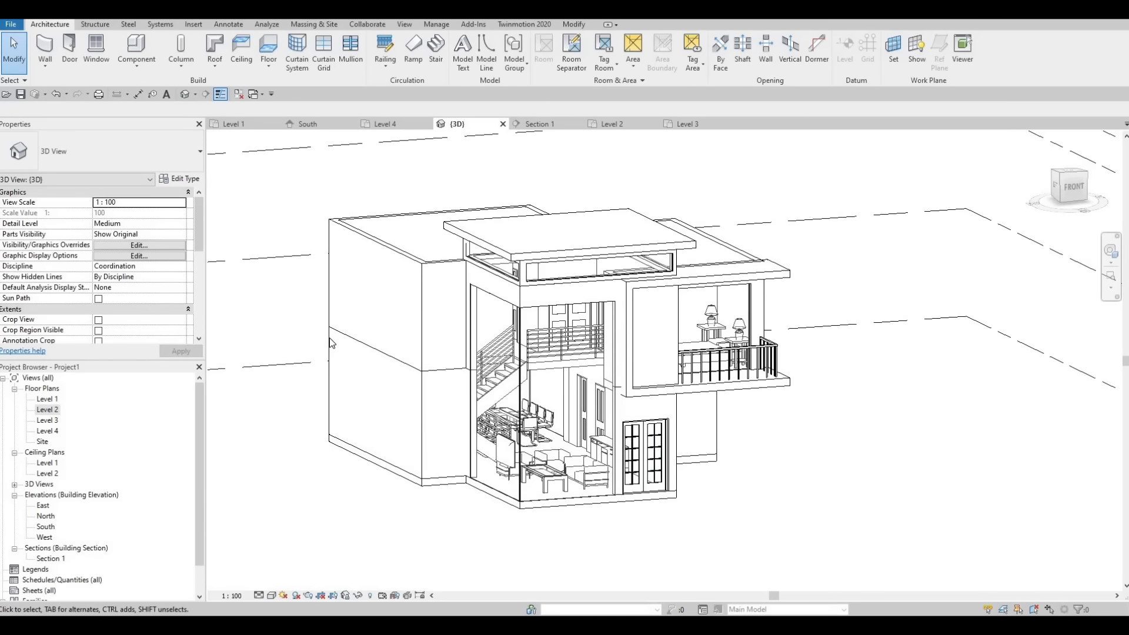